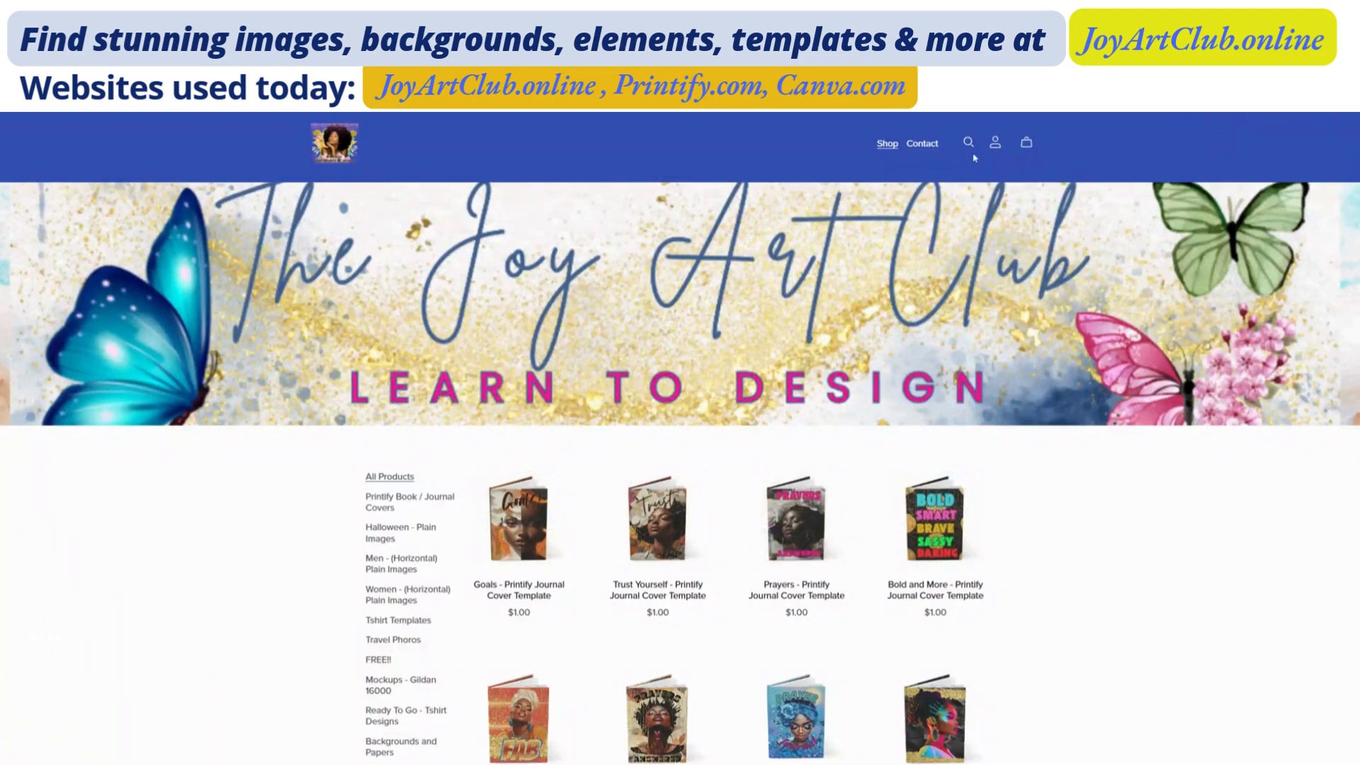
Browse the shop's Printify Book / Journal Covers category and open the Beauty journal cover template.
{"action": "left_click", "coordinate": [887, 145]}
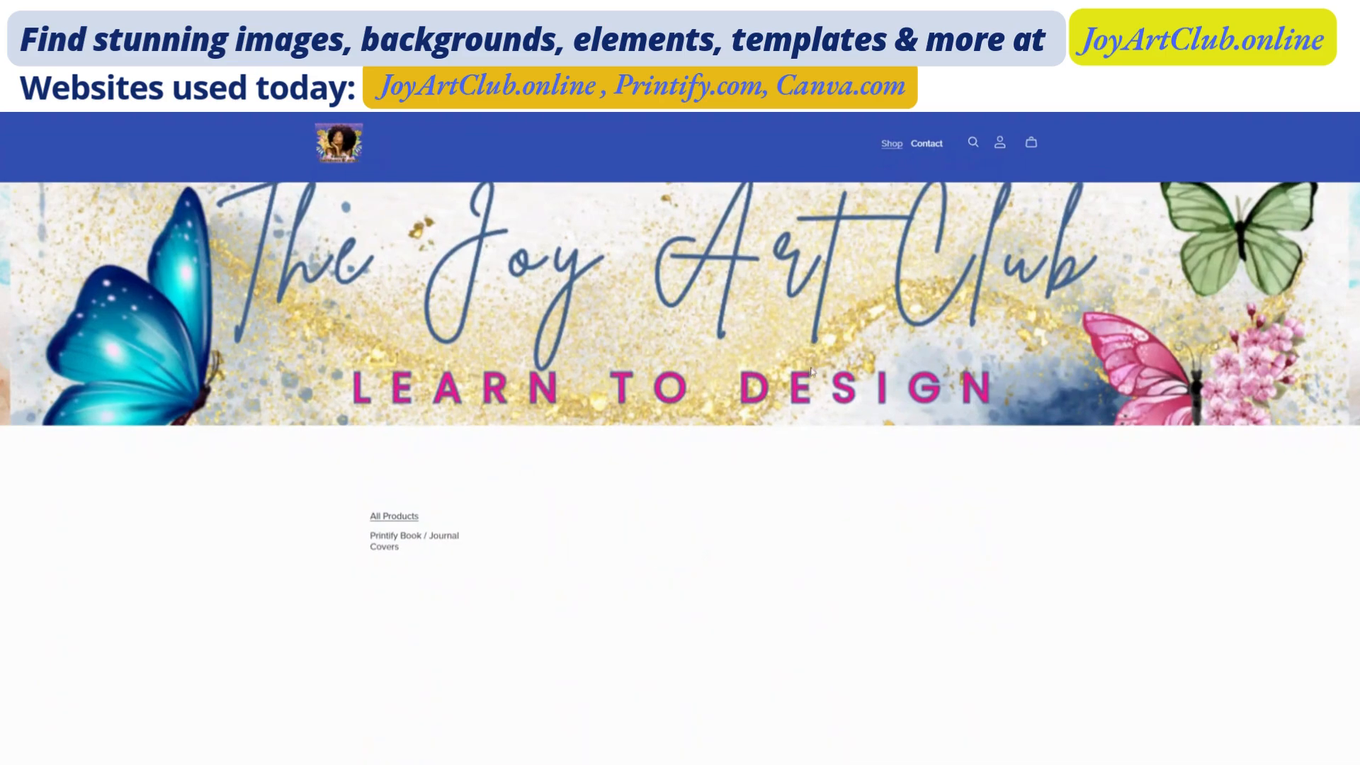
{"action": "scroll", "coordinate": [764, 460], "scroll_direction": "down", "scroll_amount": 5}
{"action": "scroll", "coordinate": [763, 461], "scroll_direction": "down", "scroll_amount": 2}
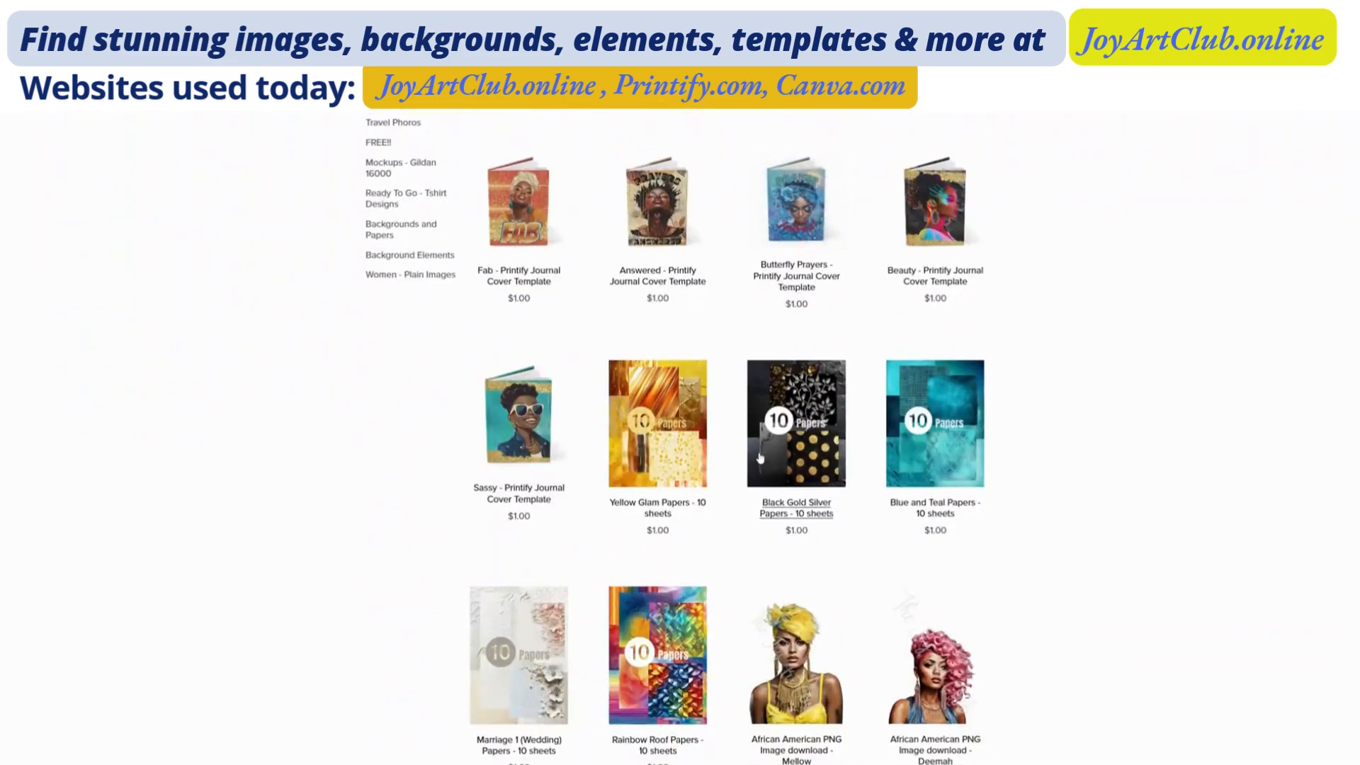
{"action": "scroll", "coordinate": [763, 461], "scroll_direction": "up", "scroll_amount": 5}
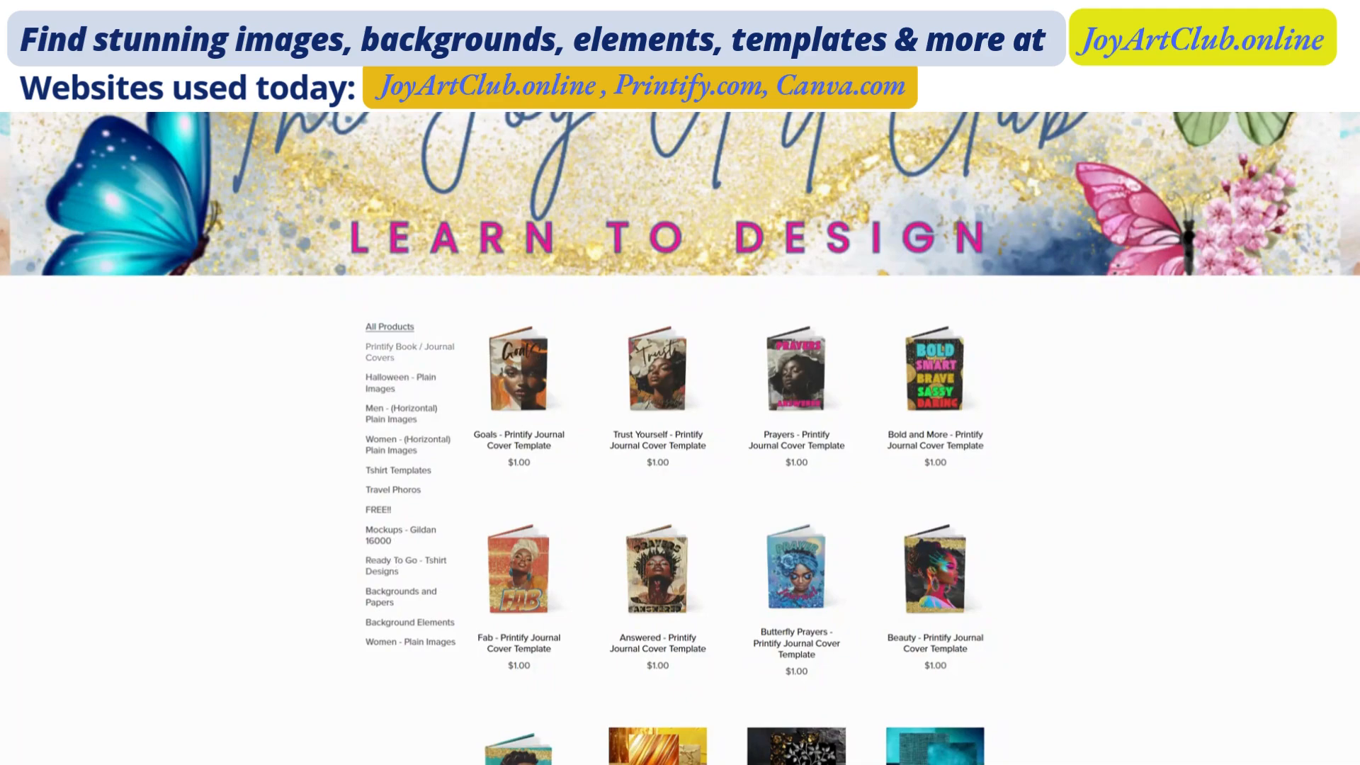
{"action": "left_click", "coordinate": [392, 352]}
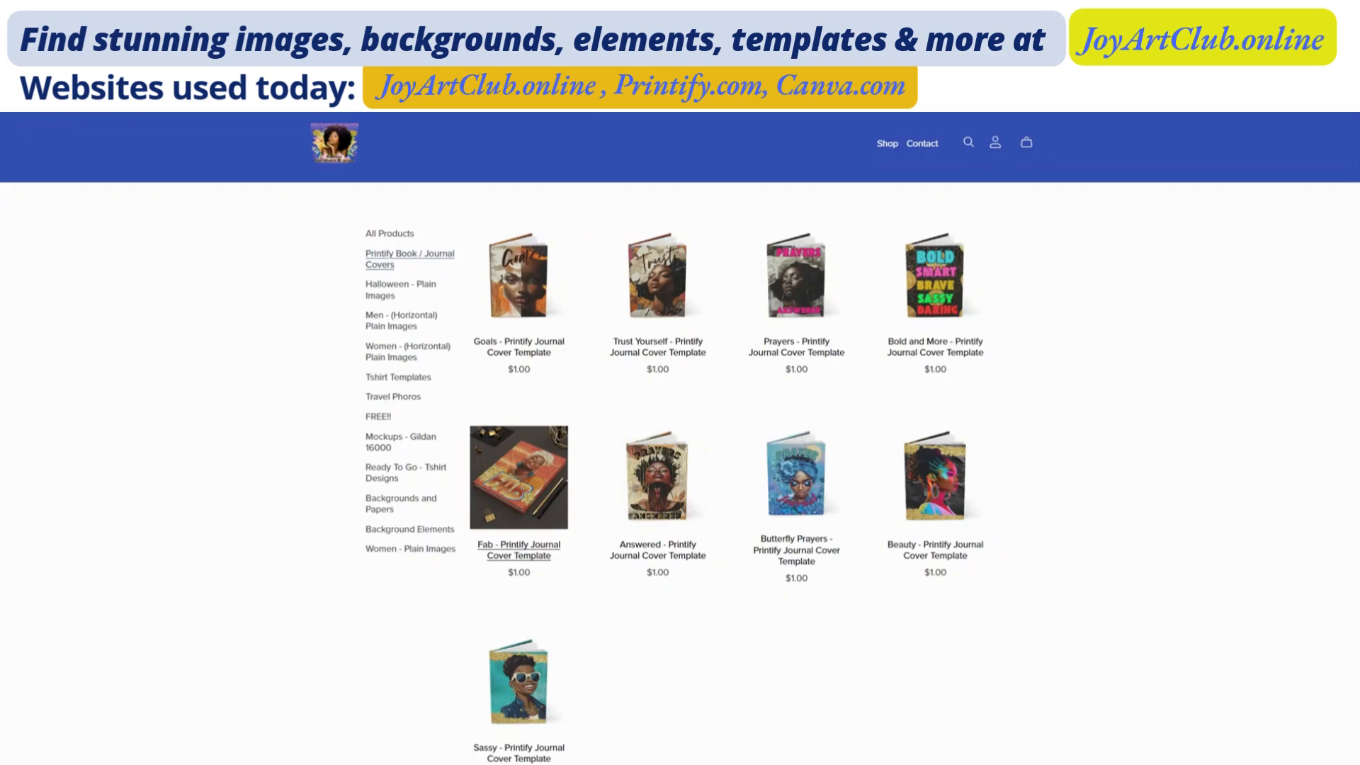
{"action": "left_click", "coordinate": [927, 496]}
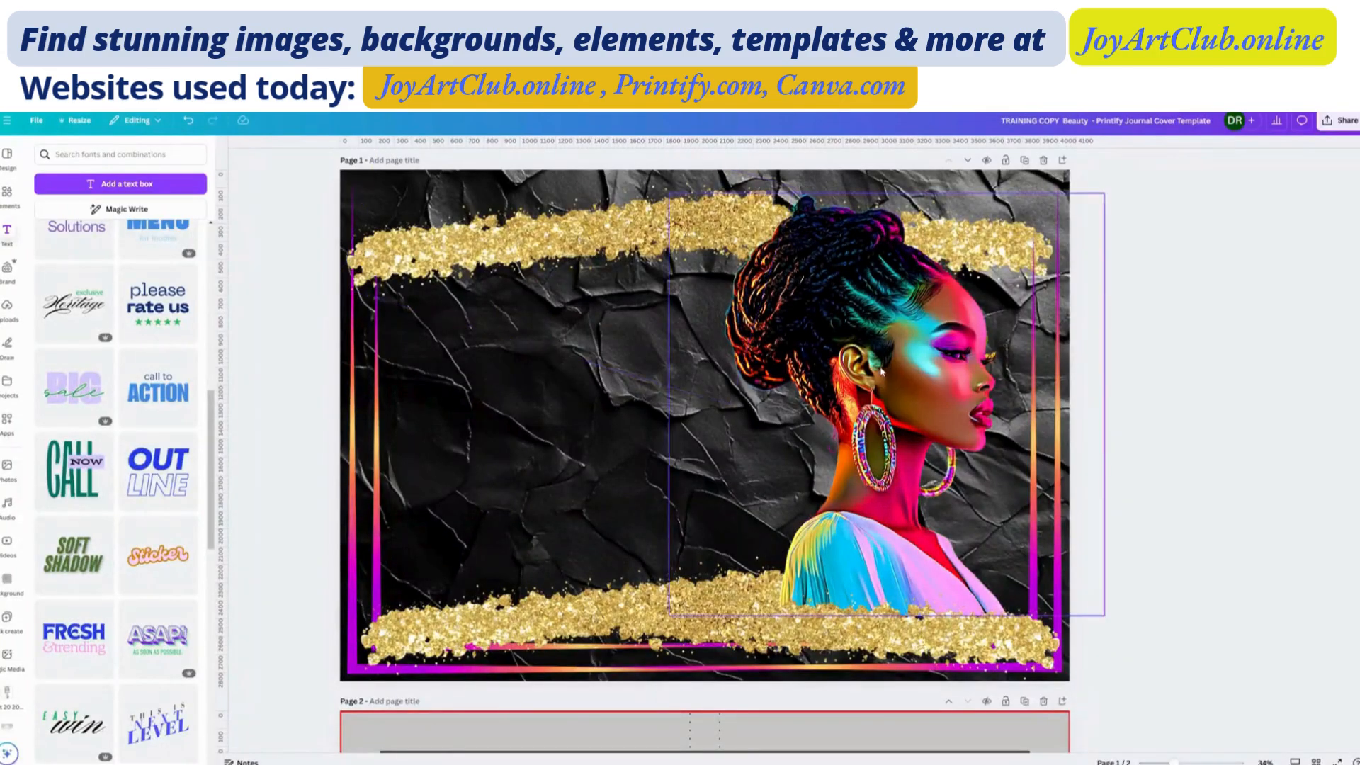
In the Canva design, examine page 1's separate elements: the gold glitter strips, woman, textured background and corner frames.
{"action": "scroll", "coordinate": [879, 368], "scroll_direction": "up", "scroll_amount": 1}
{"action": "left_click", "coordinate": [556, 293]}
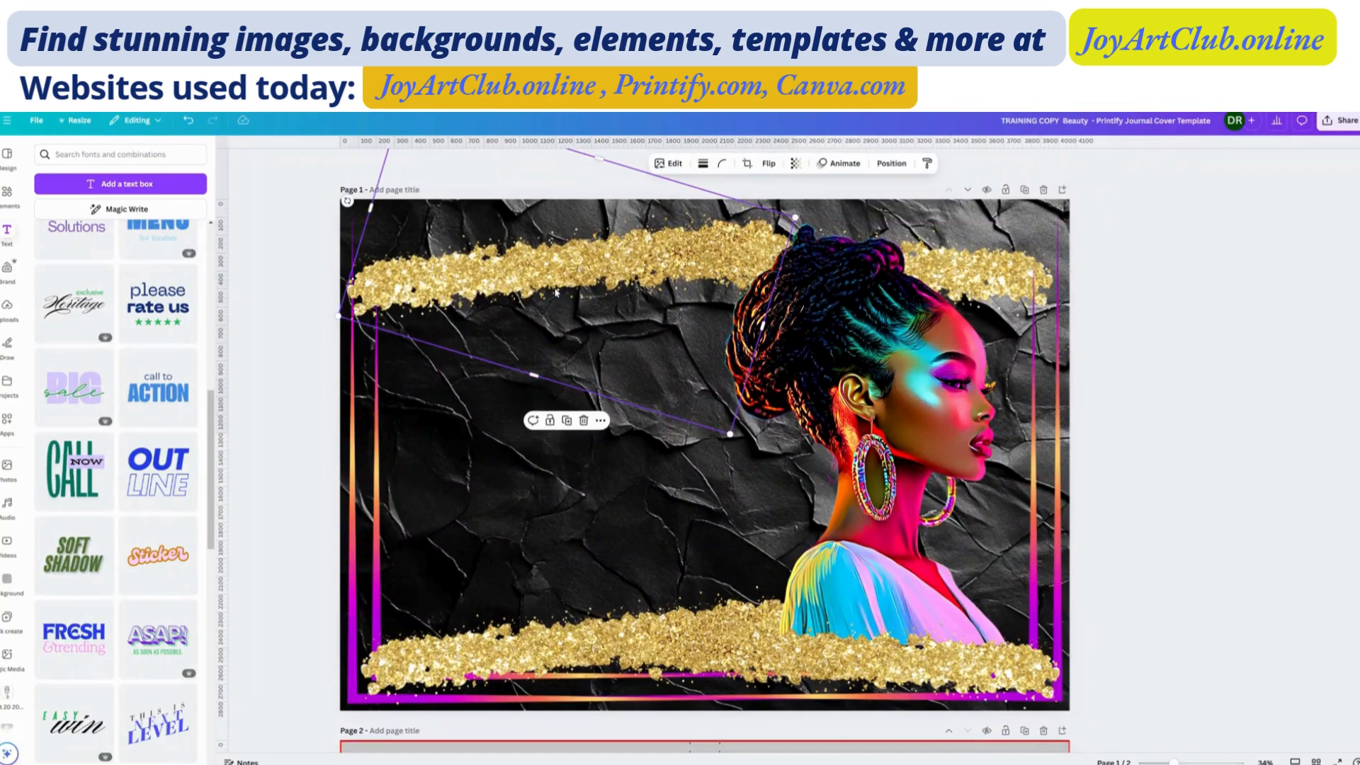
{"action": "left_click", "coordinate": [547, 651]}
{"action": "left_click", "coordinate": [882, 677]}
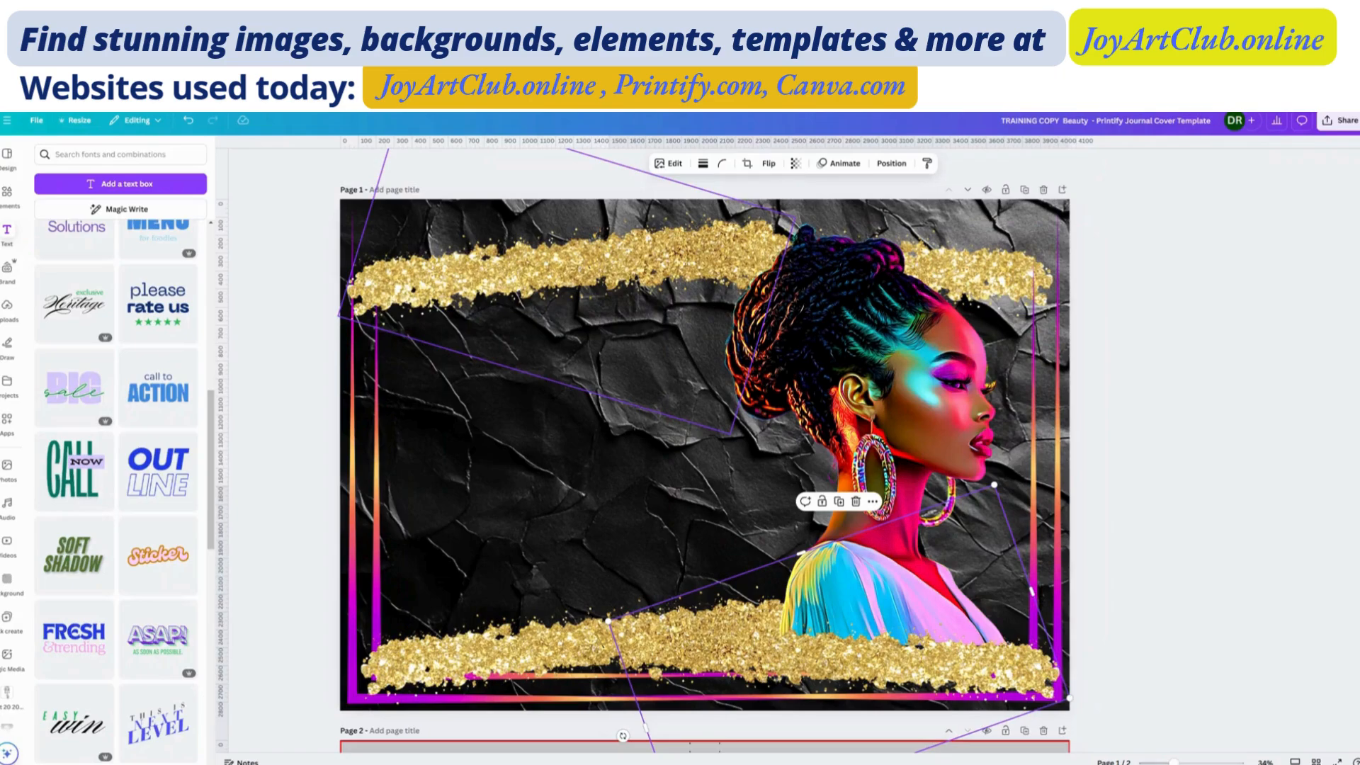
{"action": "left_click", "coordinate": [903, 411]}
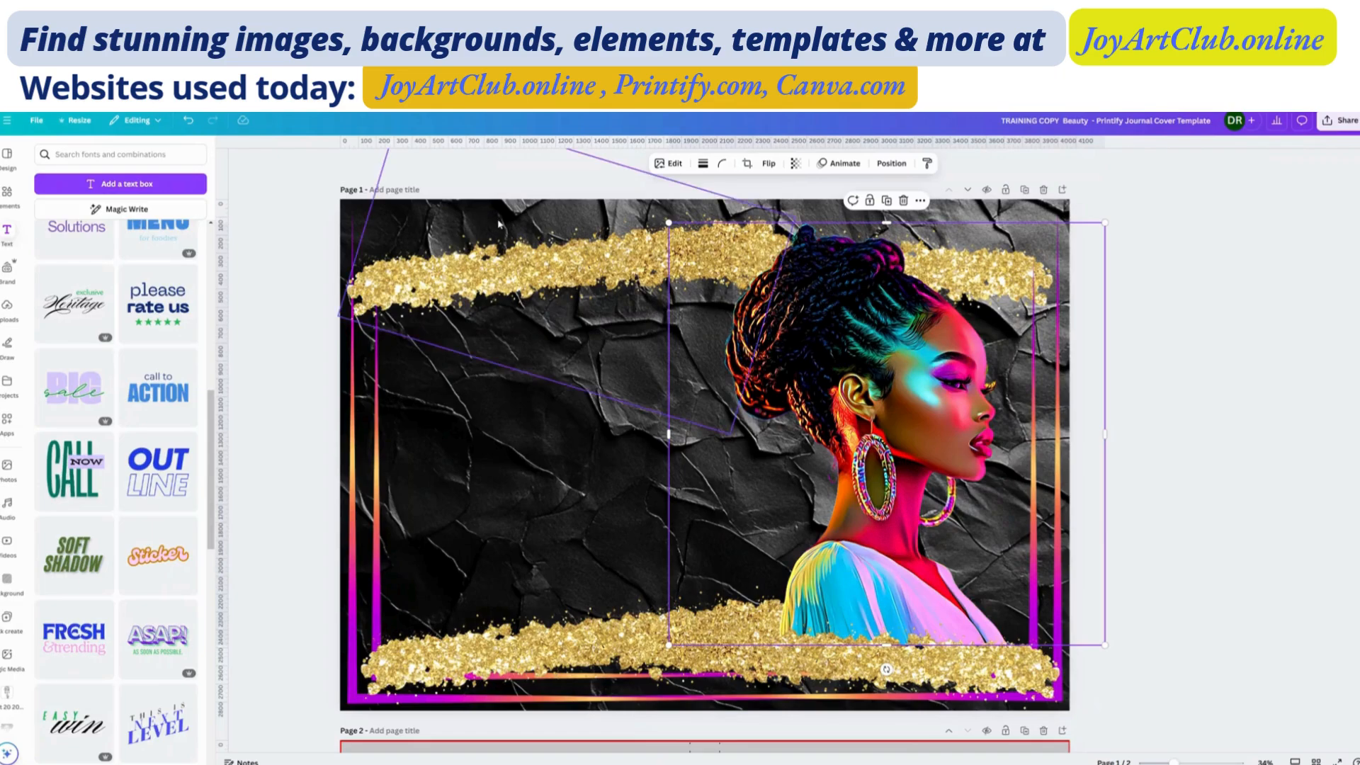
{"action": "left_click", "coordinate": [350, 208]}
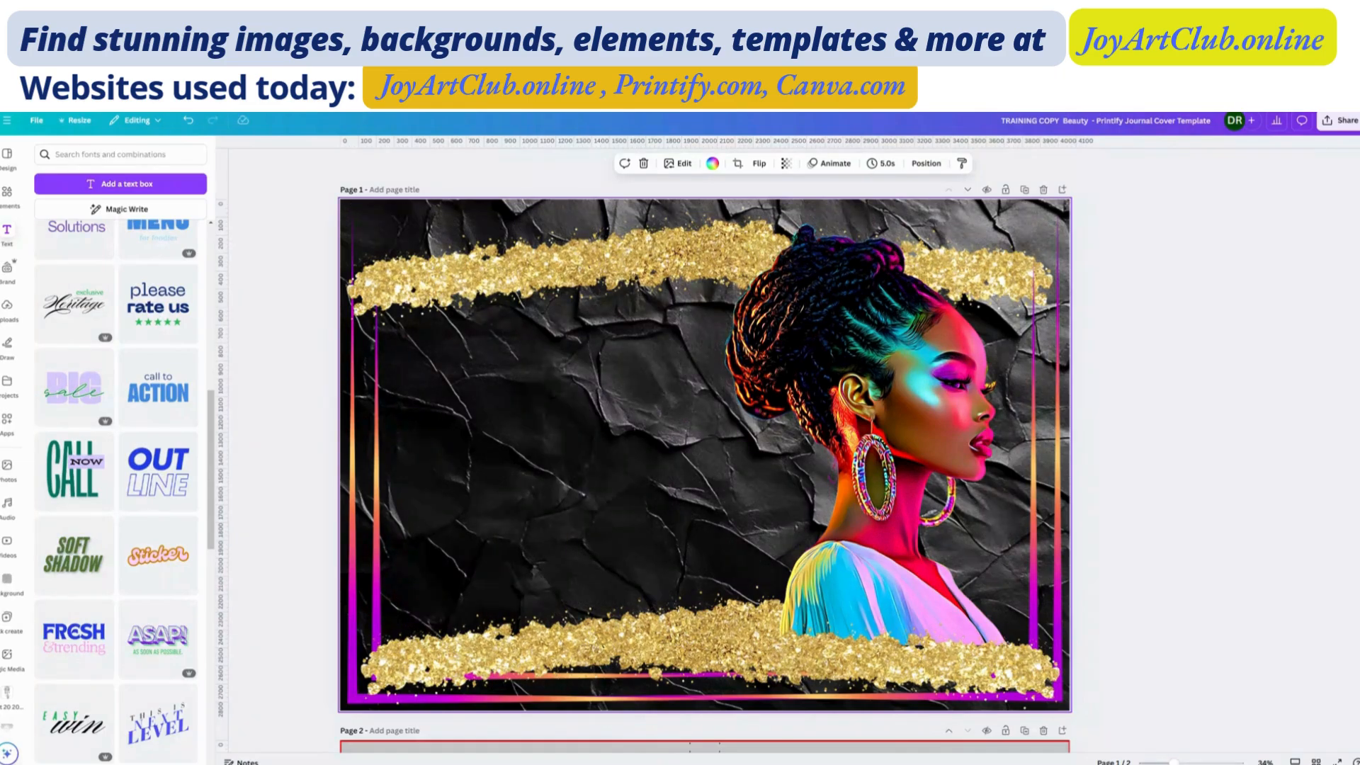
{"action": "left_click", "coordinate": [369, 400]}
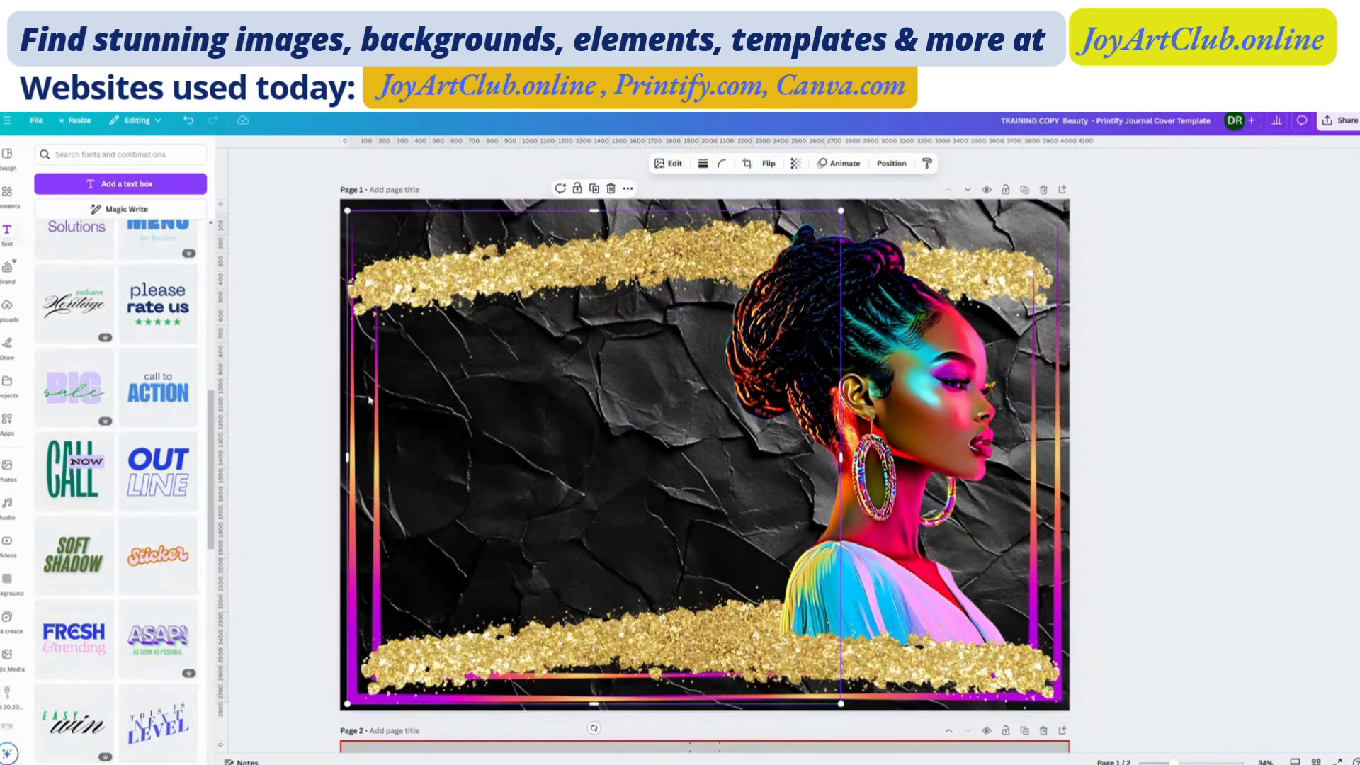
{"action": "left_click", "coordinate": [1055, 370]}
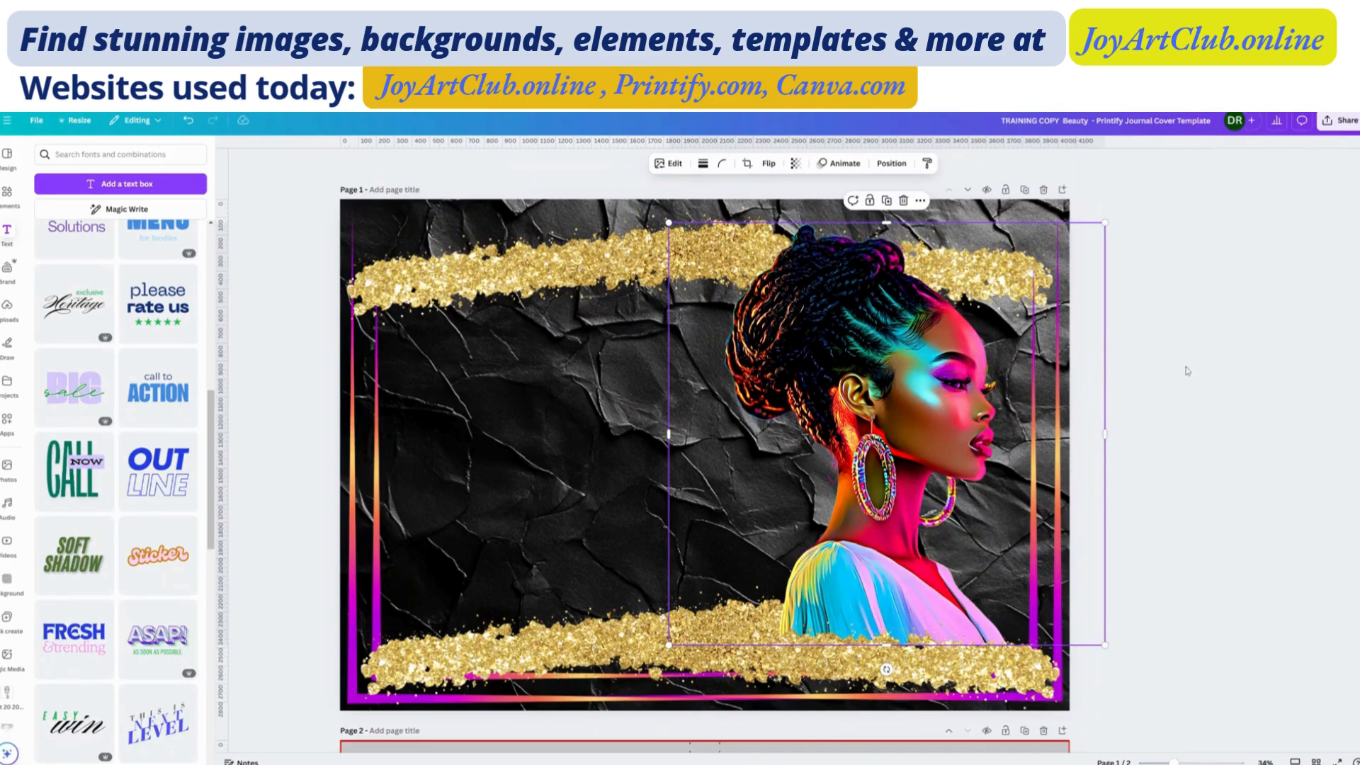
{"action": "left_click", "coordinate": [1201, 383]}
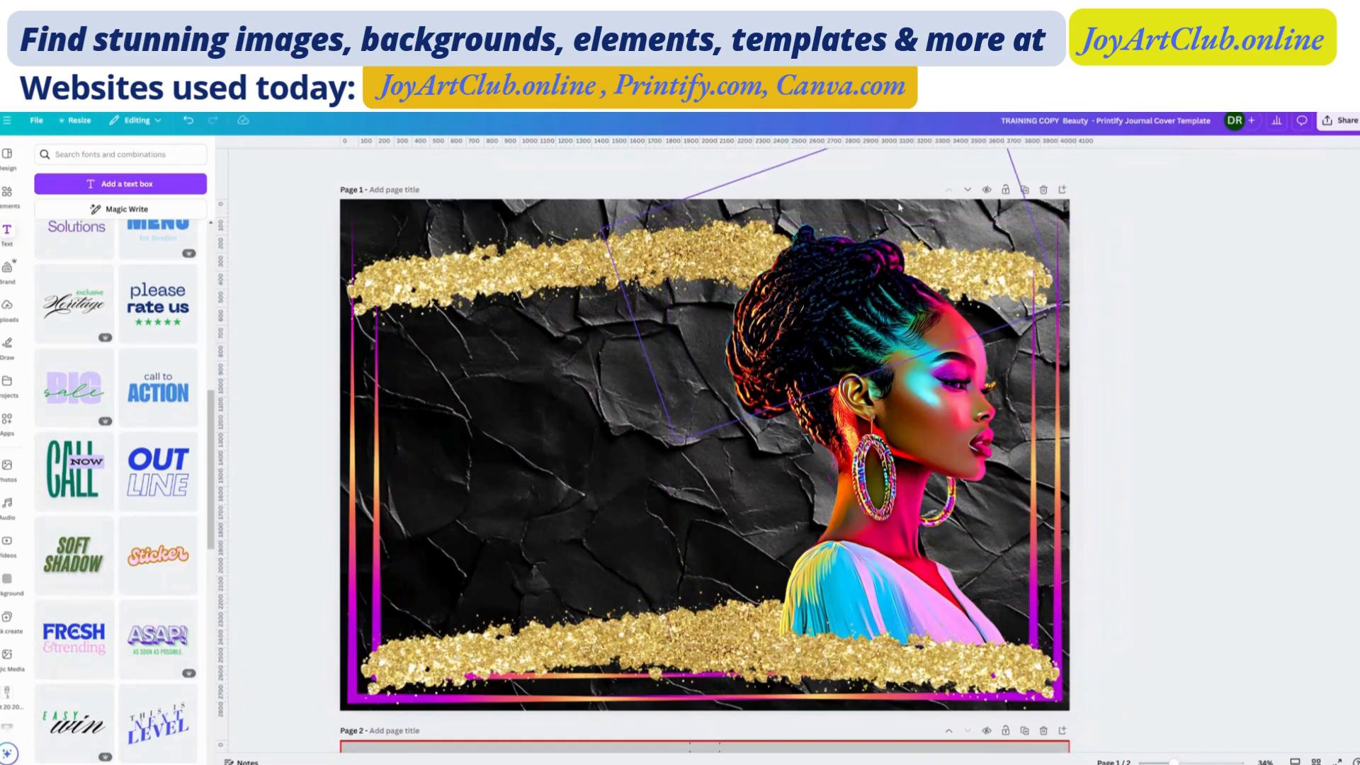
Duplicate page 1 of the journal cover template and return to the original page.
{"action": "left_click", "coordinate": [1024, 191]}
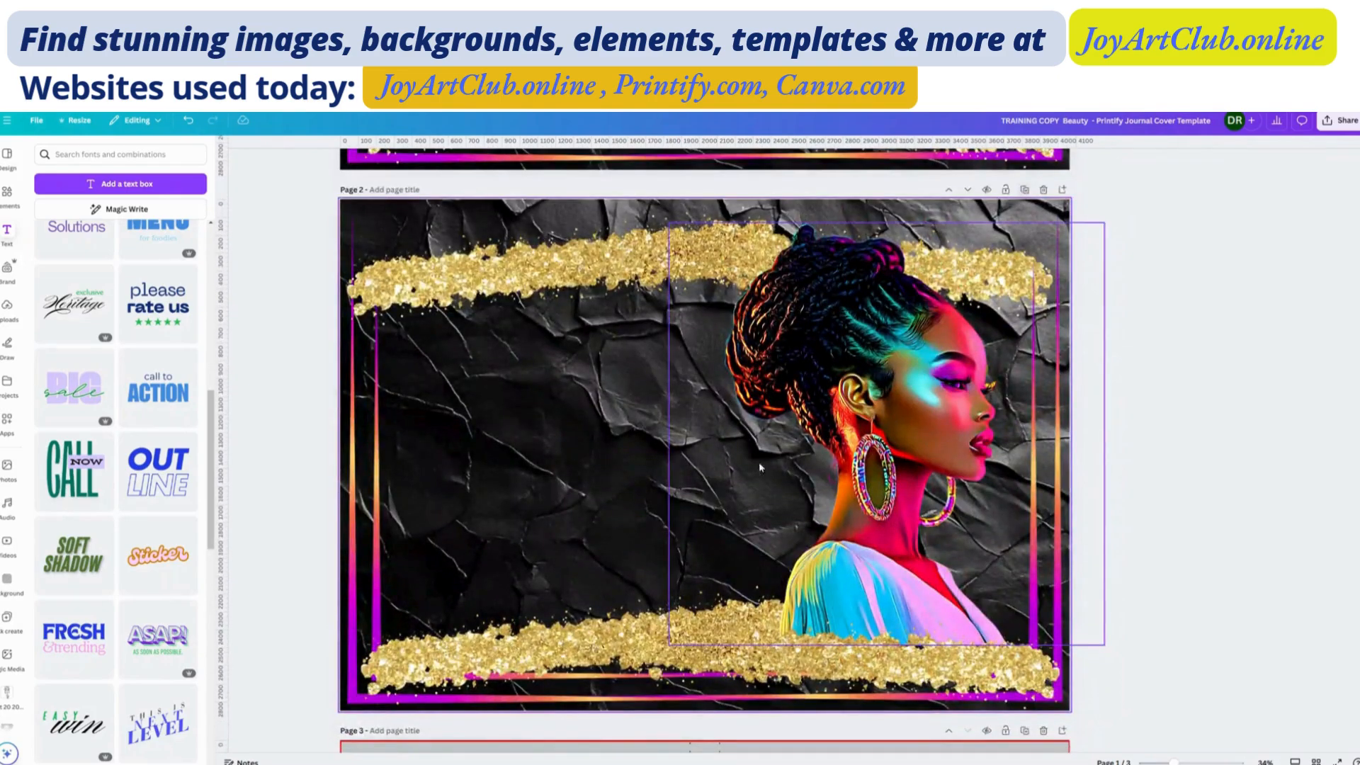
{"action": "scroll", "coordinate": [763, 423], "scroll_direction": "up", "scroll_amount": 2}
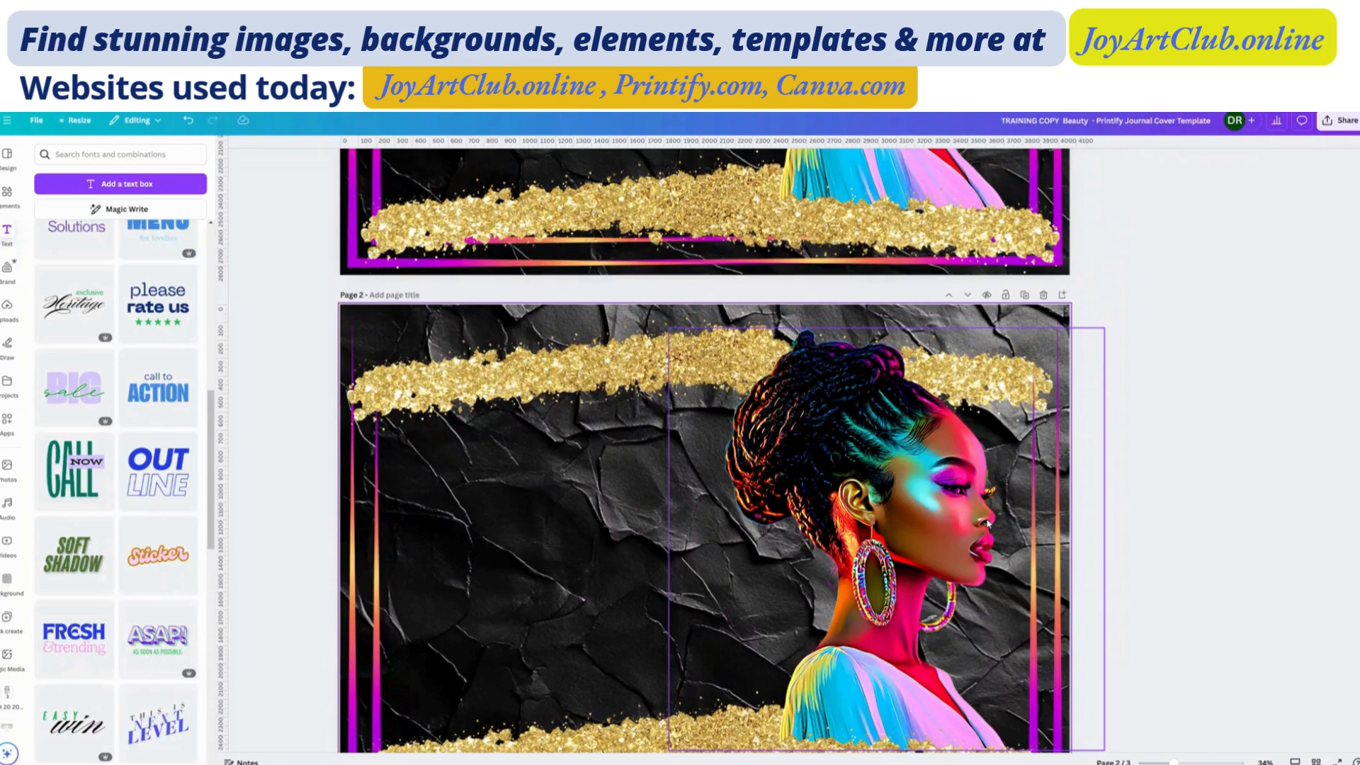
{"action": "scroll", "coordinate": [988, 522], "scroll_direction": "up", "scroll_amount": 5}
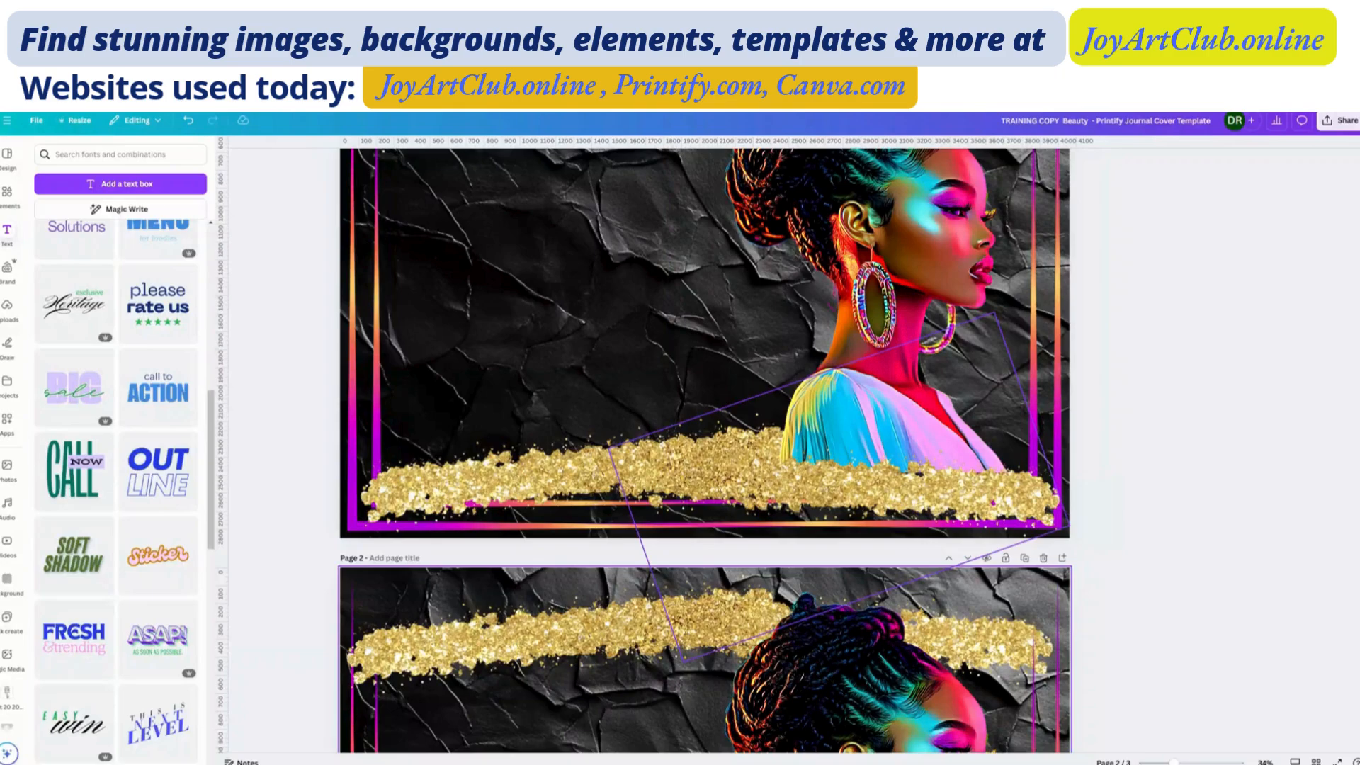
{"action": "scroll", "coordinate": [898, 367], "scroll_direction": "up", "scroll_amount": 2}
{"action": "left_click", "coordinate": [899, 366]}
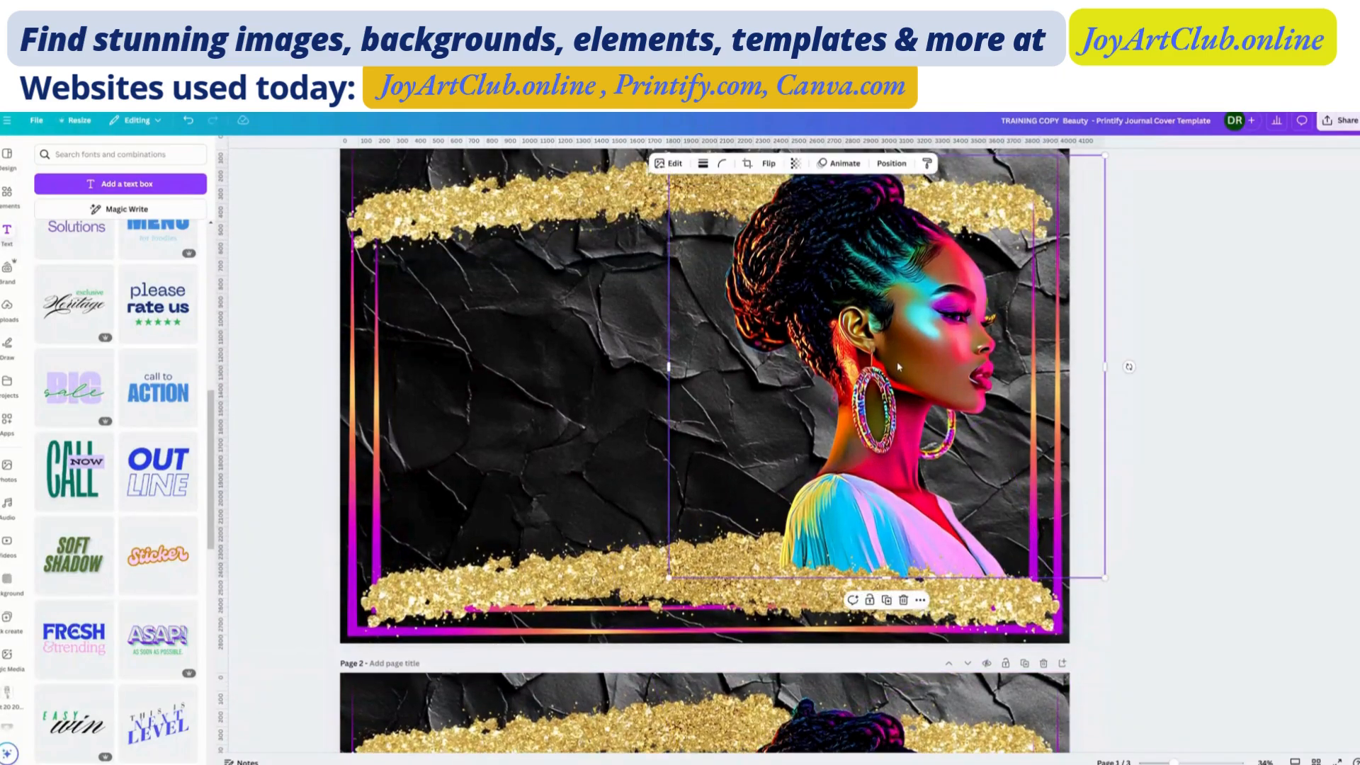
{"action": "left_click", "coordinate": [1163, 457]}
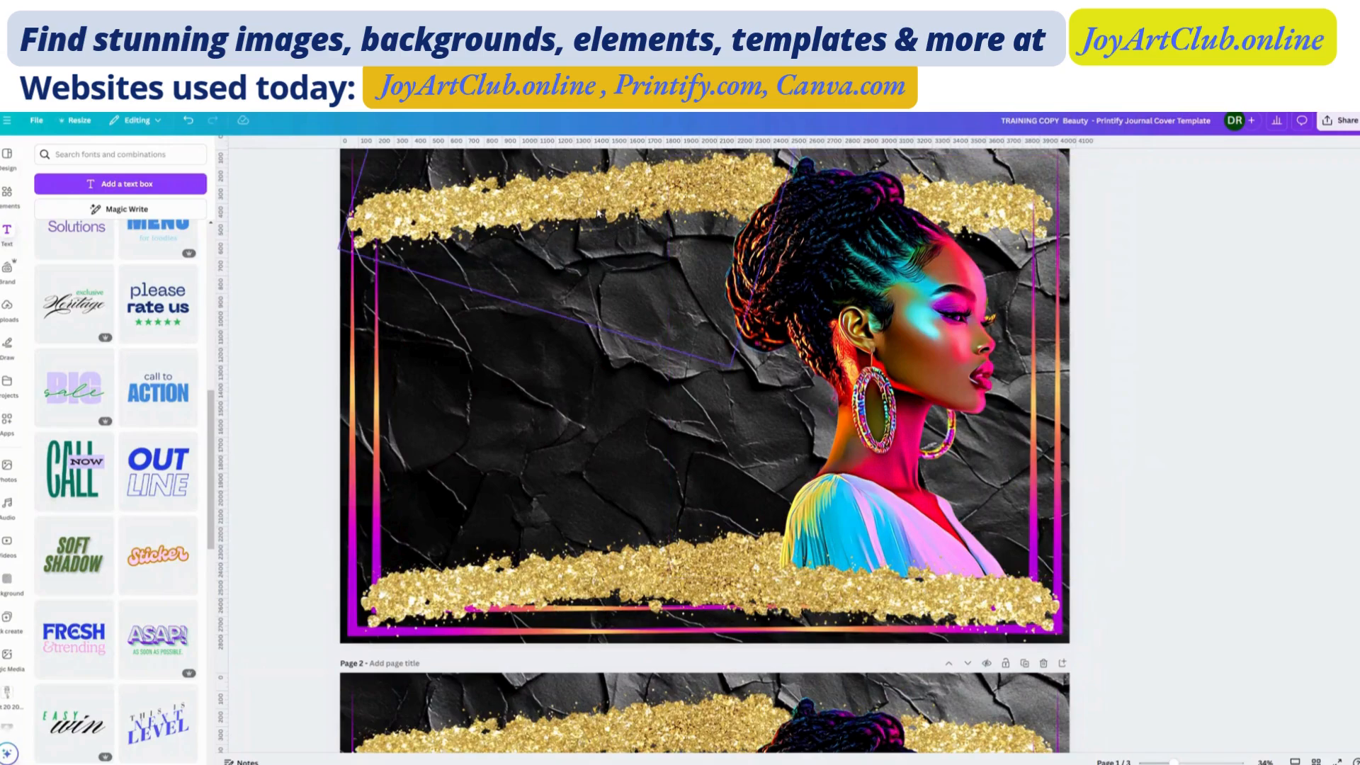
Delete the gold glitter strip across the upper left of page 1.
{"action": "left_click", "coordinate": [597, 212]}
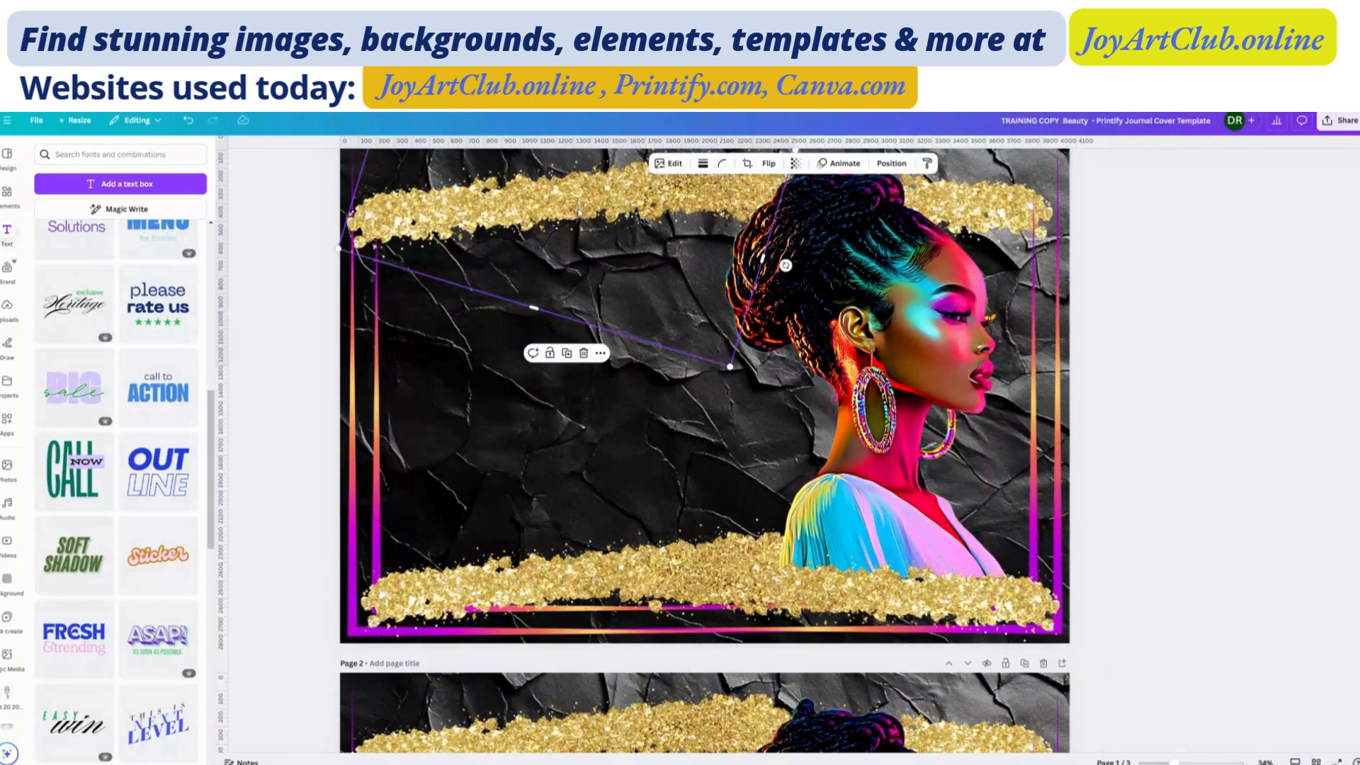
{"action": "scroll", "coordinate": [583, 217], "scroll_direction": "up", "scroll_amount": 1}
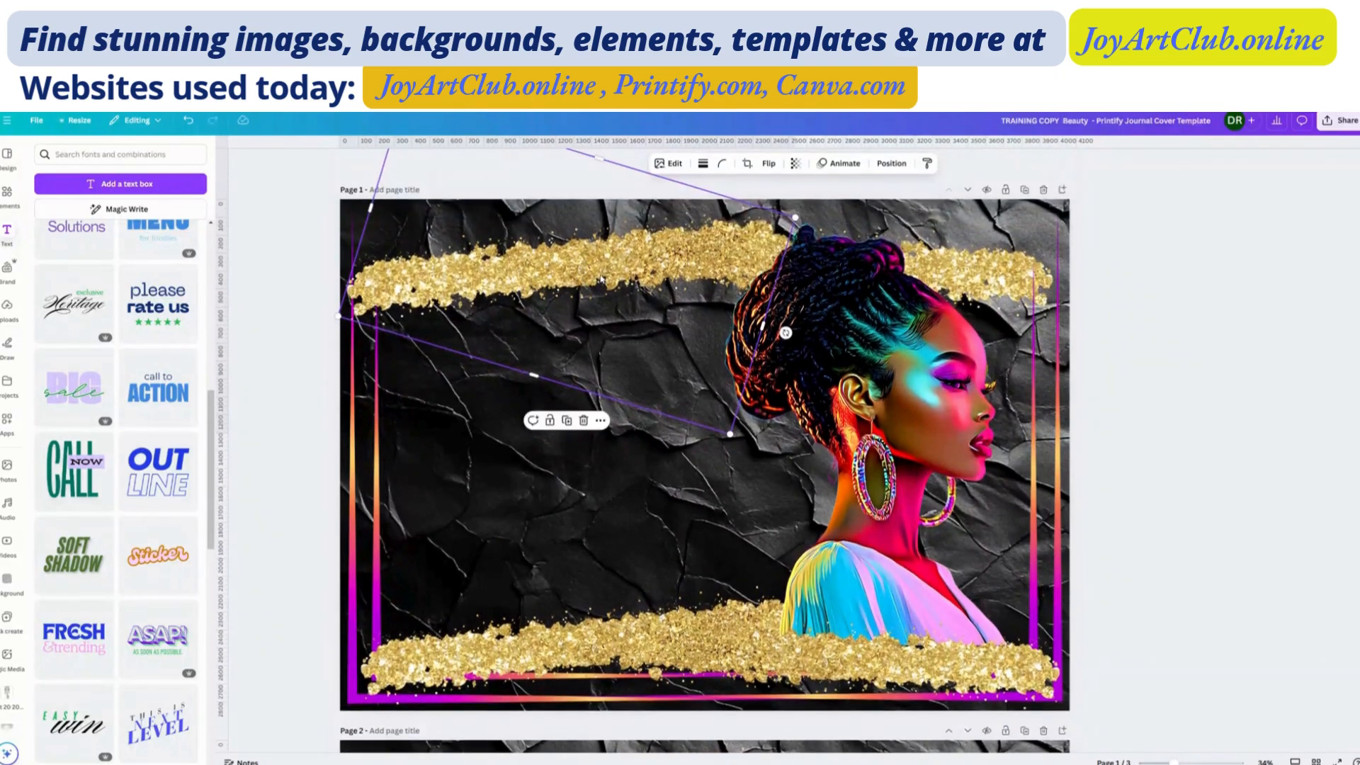
{"action": "left_click_drag", "start_coordinate": [579, 312], "coordinate": [590, 274]}
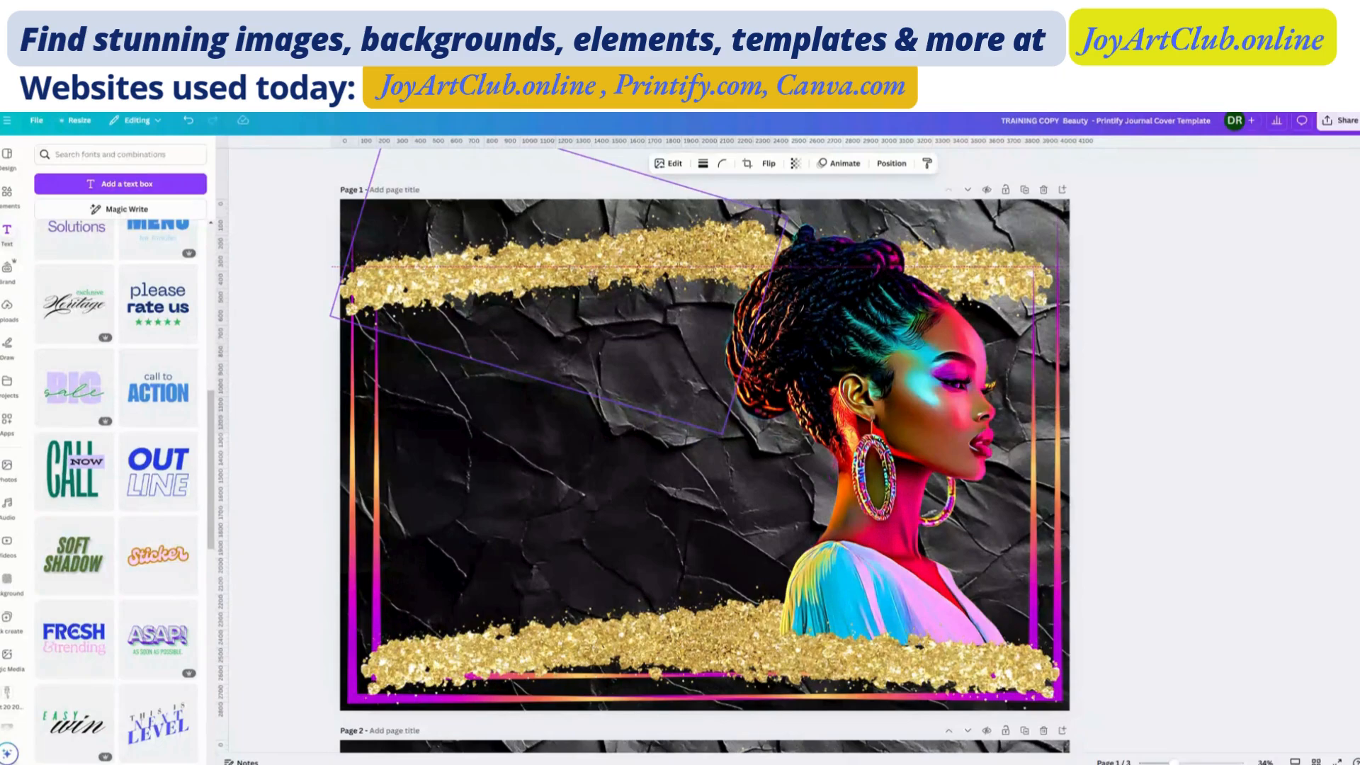
{"action": "left_click_drag", "start_coordinate": [592, 274], "coordinate": [592, 274]}
{"action": "key", "text": "Delete"}
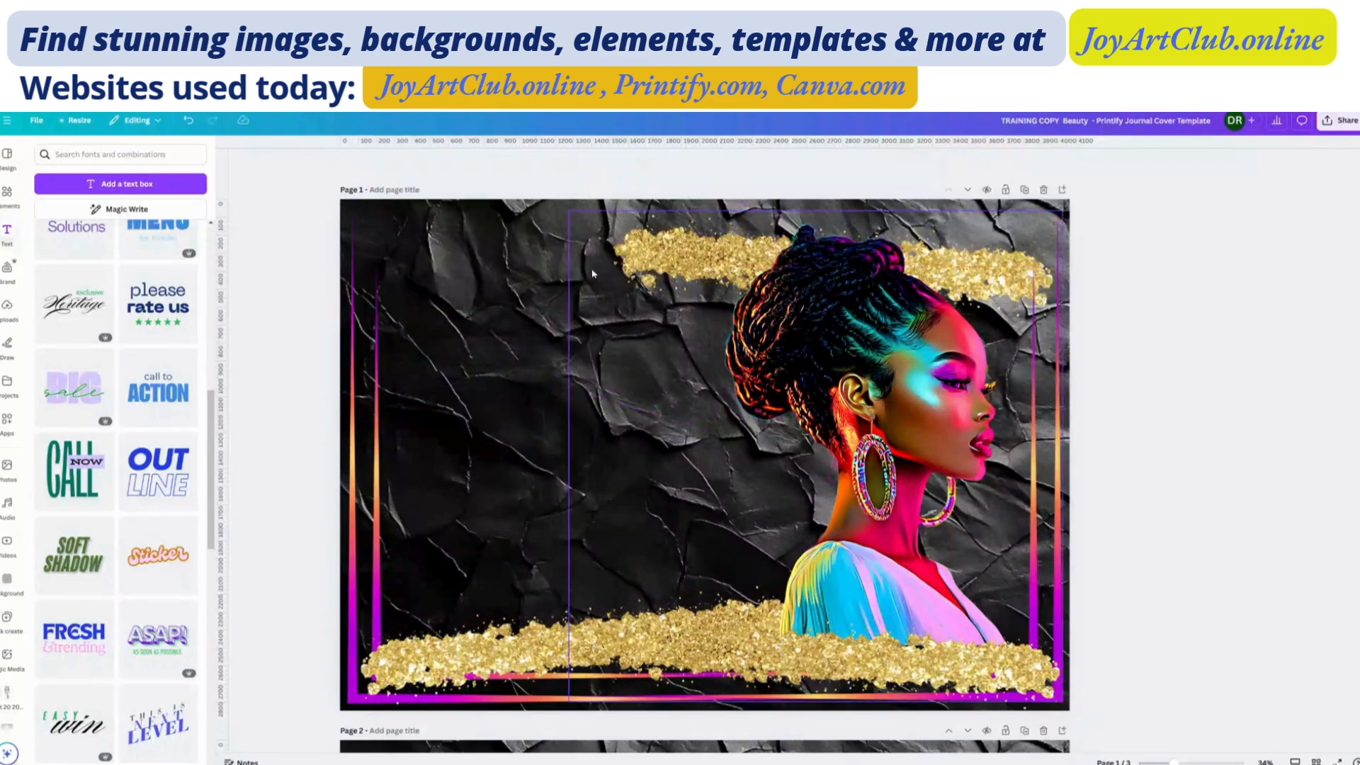
Try to delete the remaining upper gold glitter strip behind the woman's hair, and undo the deletion.
{"action": "left_click", "coordinate": [1018, 275]}
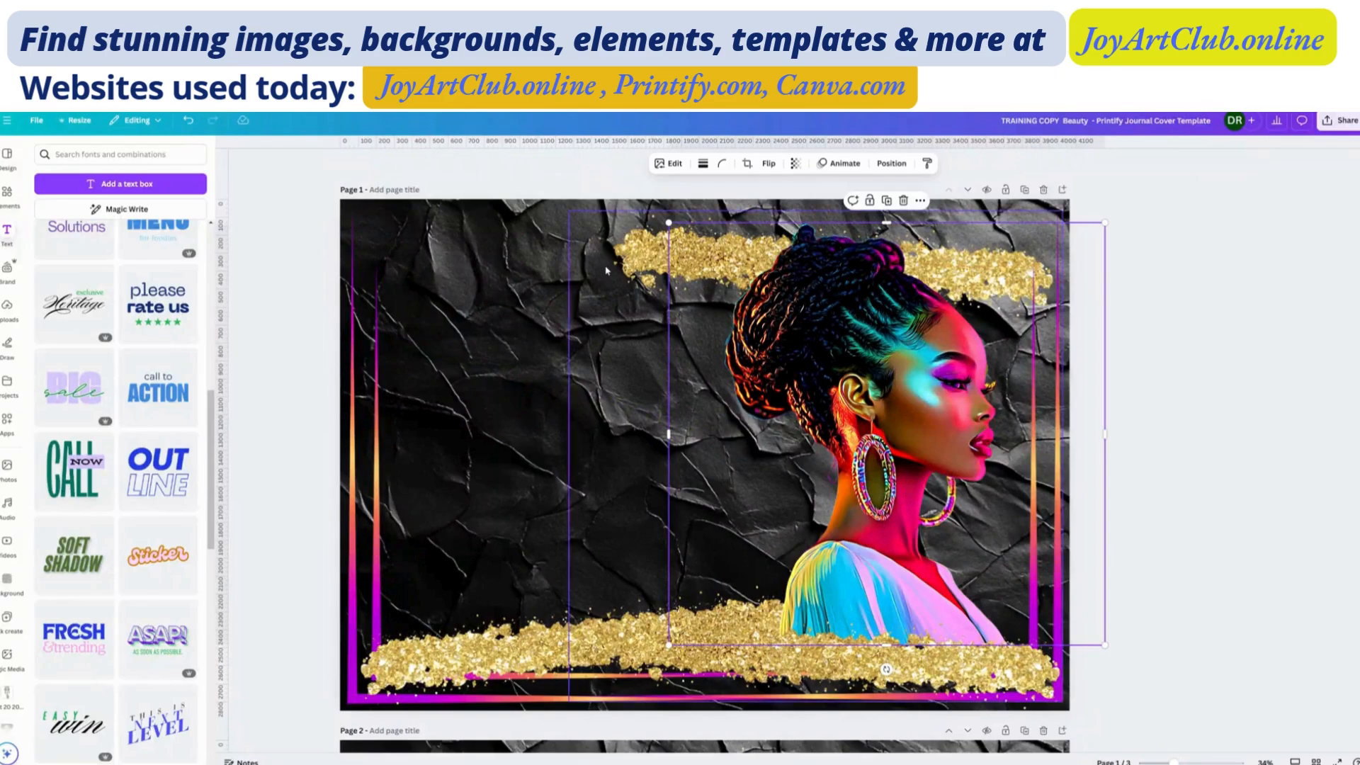
{"action": "left_click", "coordinate": [653, 262]}
{"action": "key", "text": "Delete"}
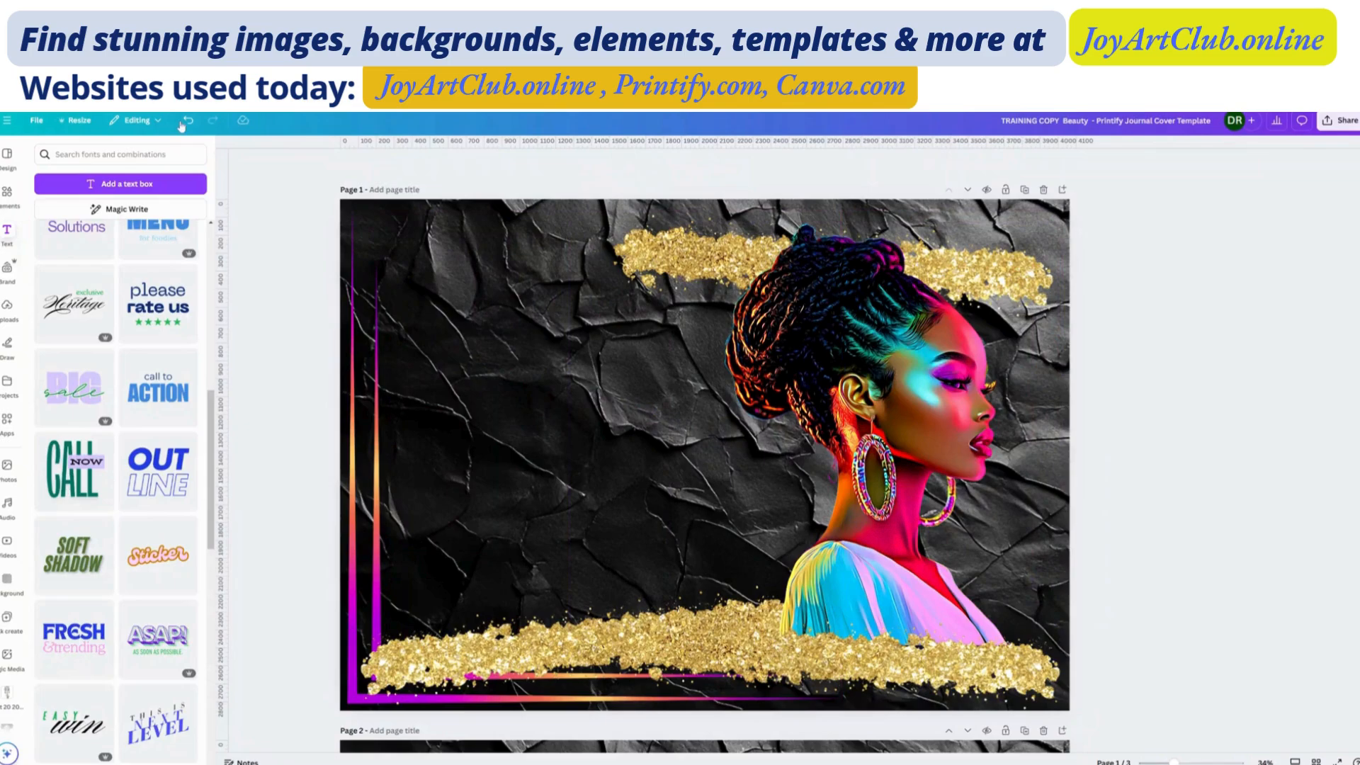
{"action": "left_click", "coordinate": [188, 122]}
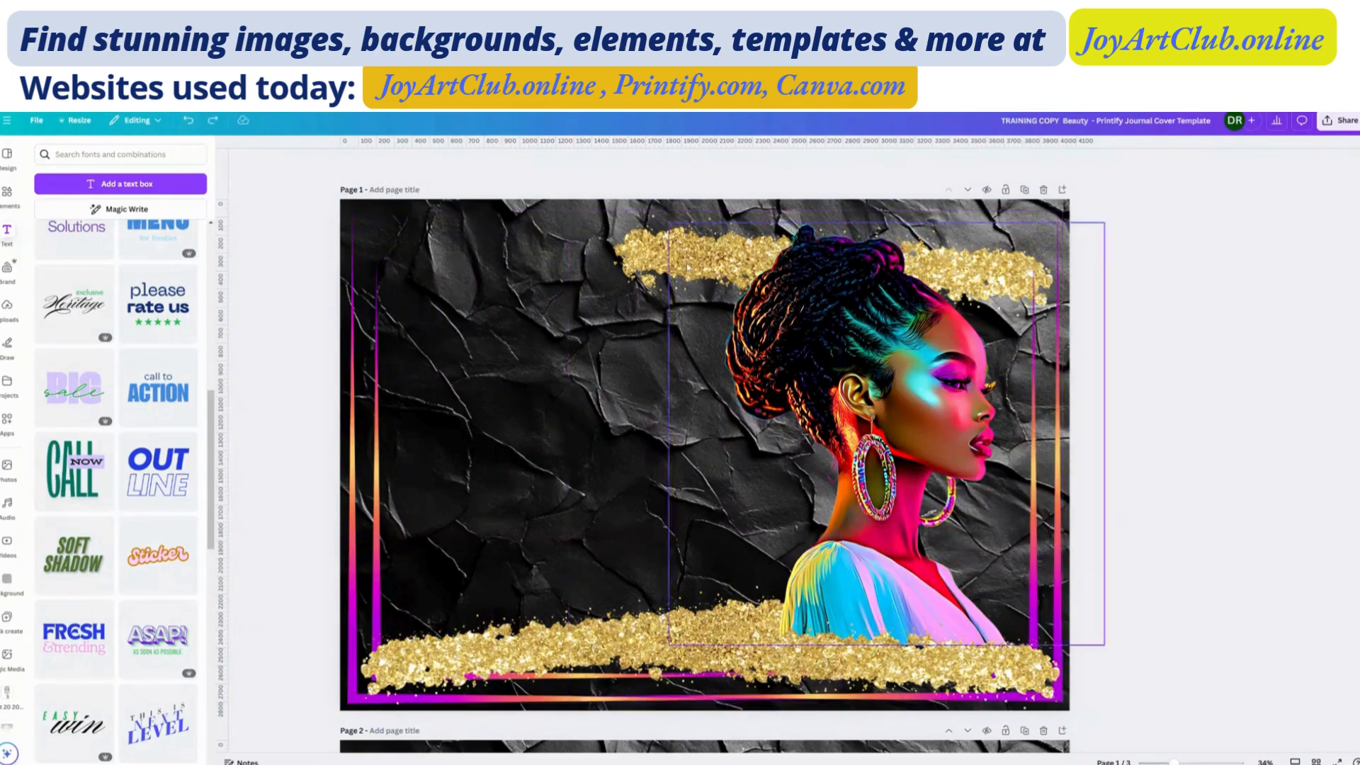
Show page 1's layers and delete the two gold glitter strips along the bottom of the cover.
{"action": "left_click", "coordinate": [1025, 221]}
{"action": "left_click", "coordinate": [892, 163]}
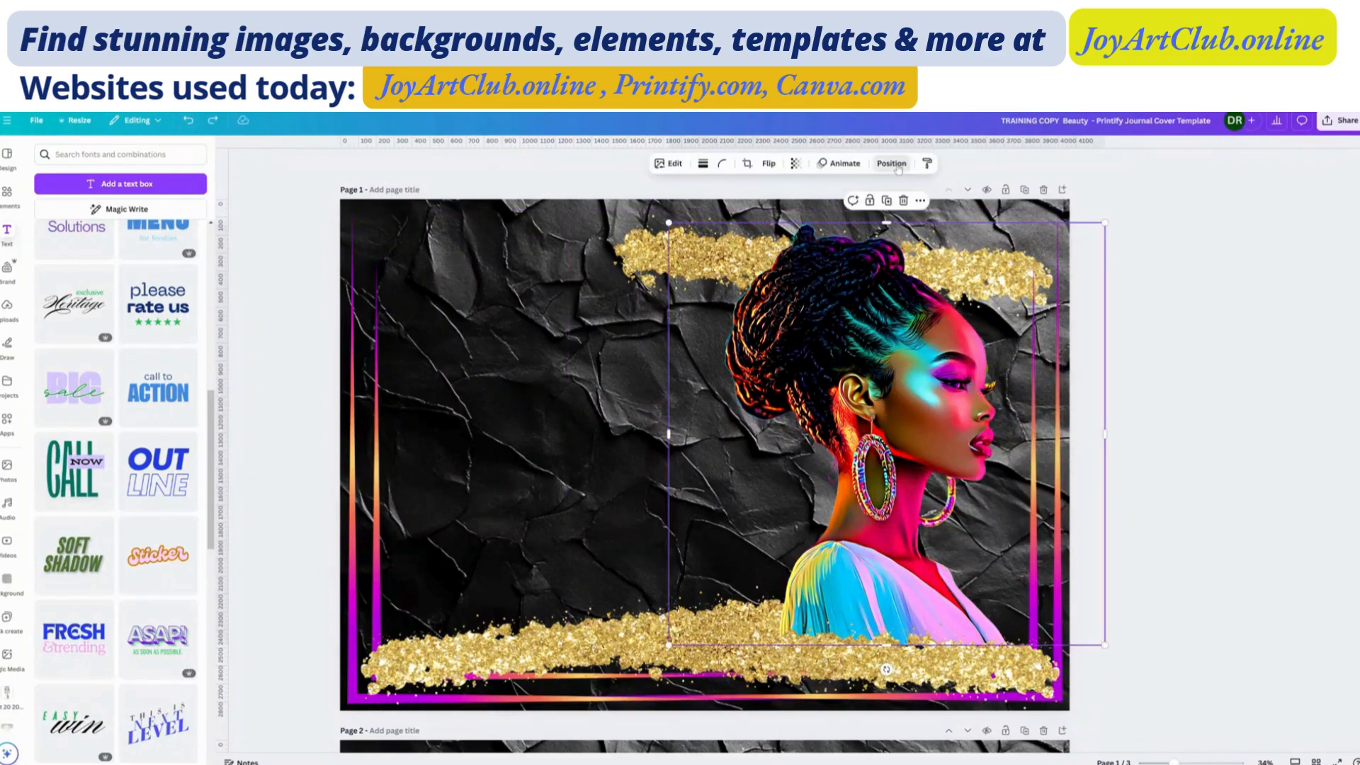
{"action": "left_click", "coordinate": [165, 180]}
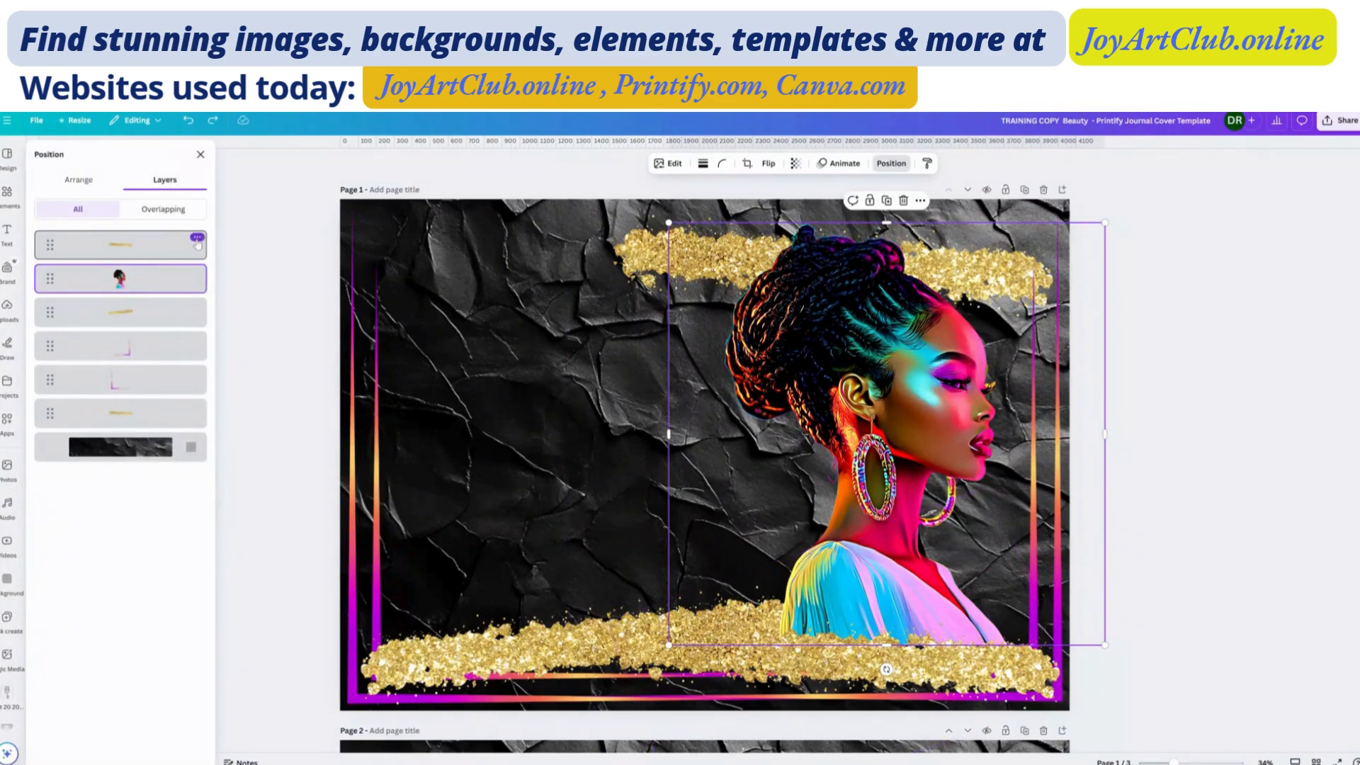
{"action": "left_click", "coordinate": [119, 253]}
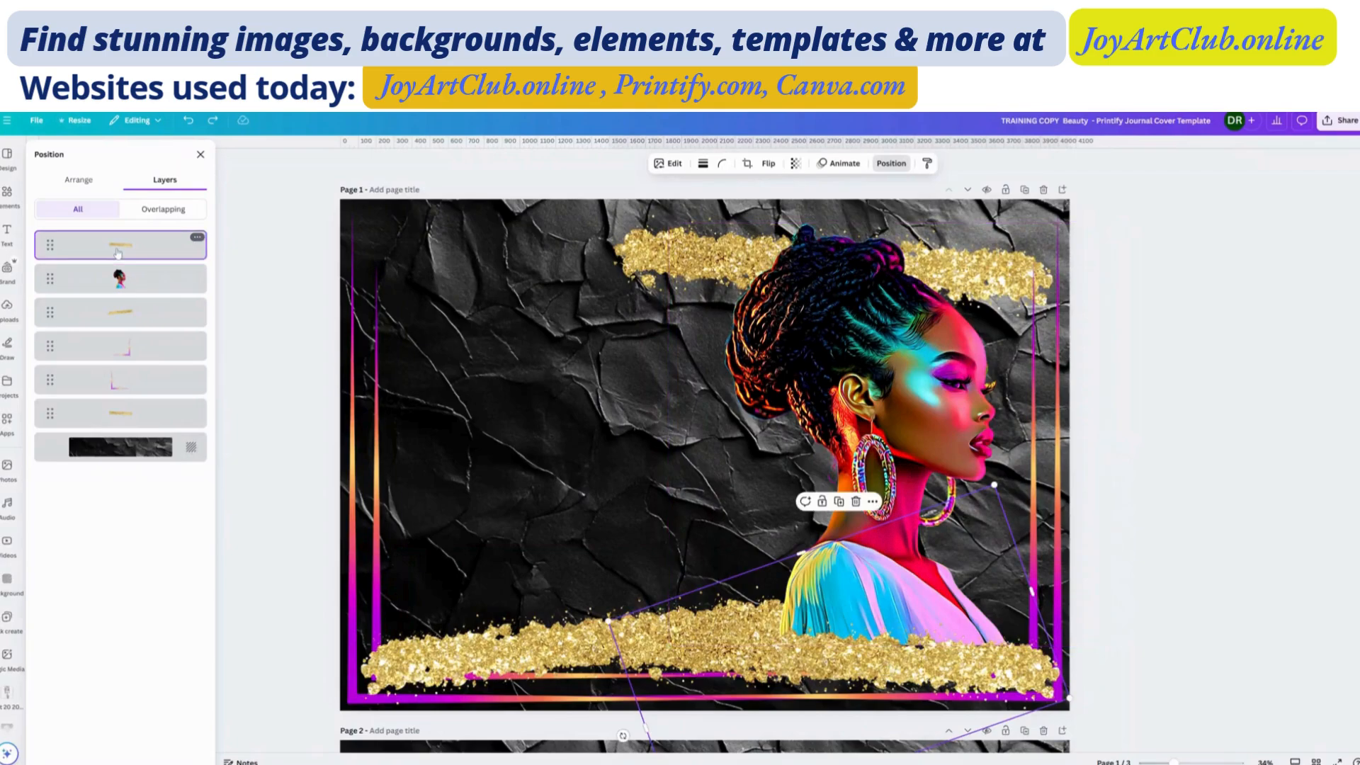
{"action": "left_click", "coordinate": [198, 239]}
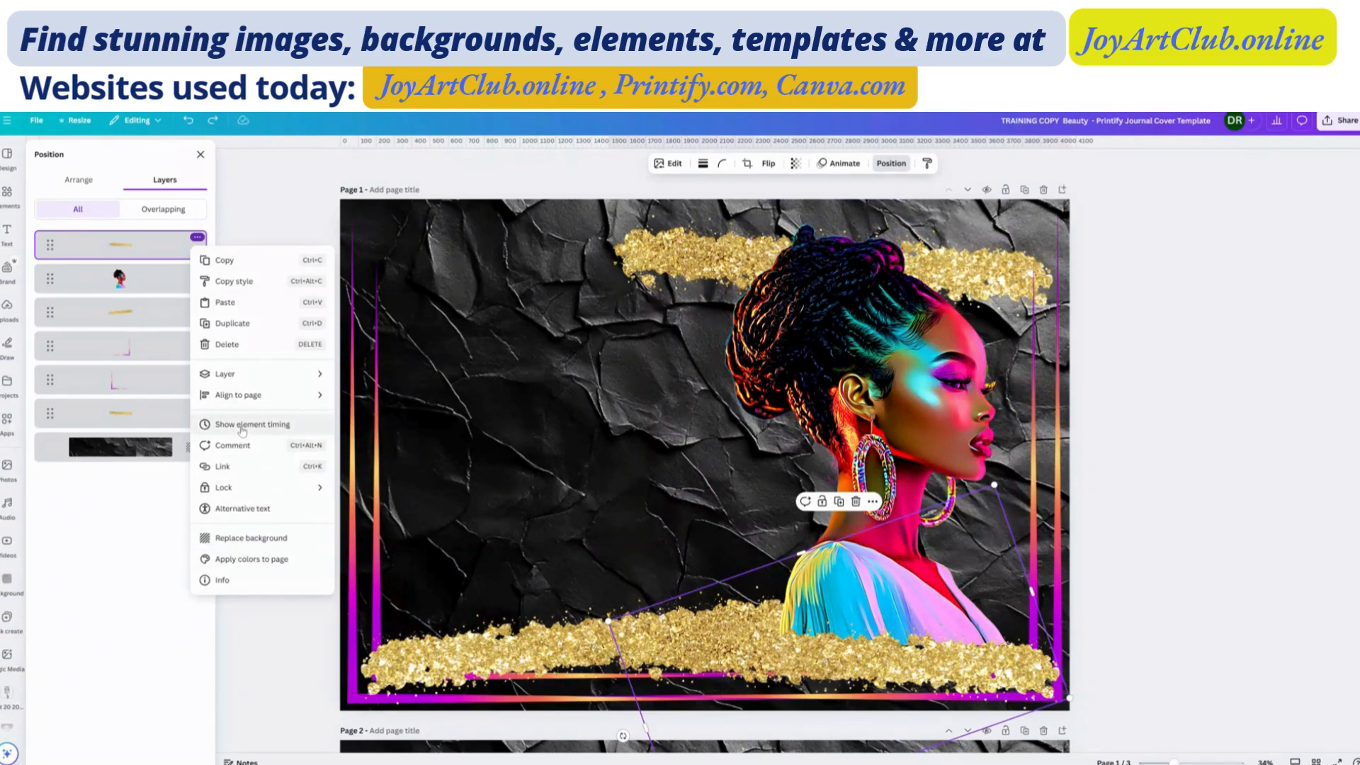
{"action": "left_click", "coordinate": [226, 345]}
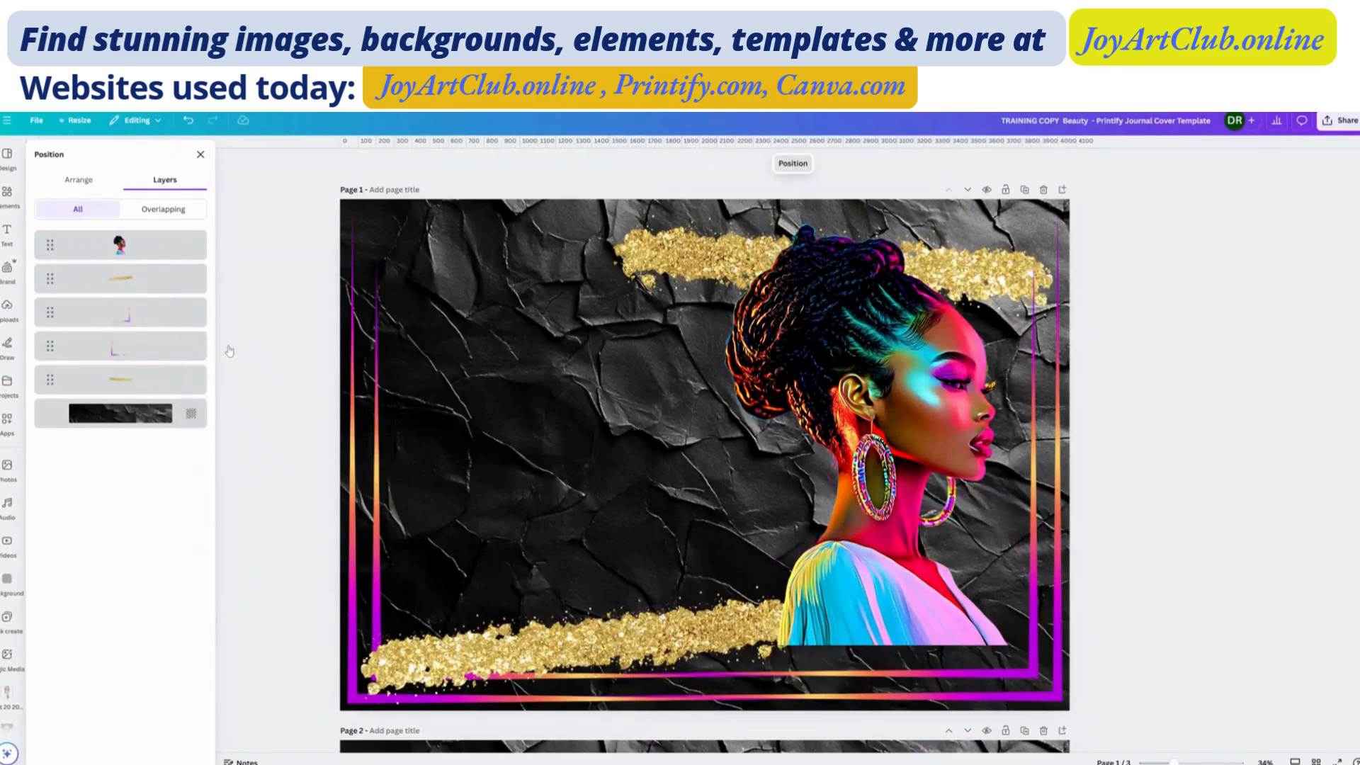
{"action": "left_click", "coordinate": [199, 274]}
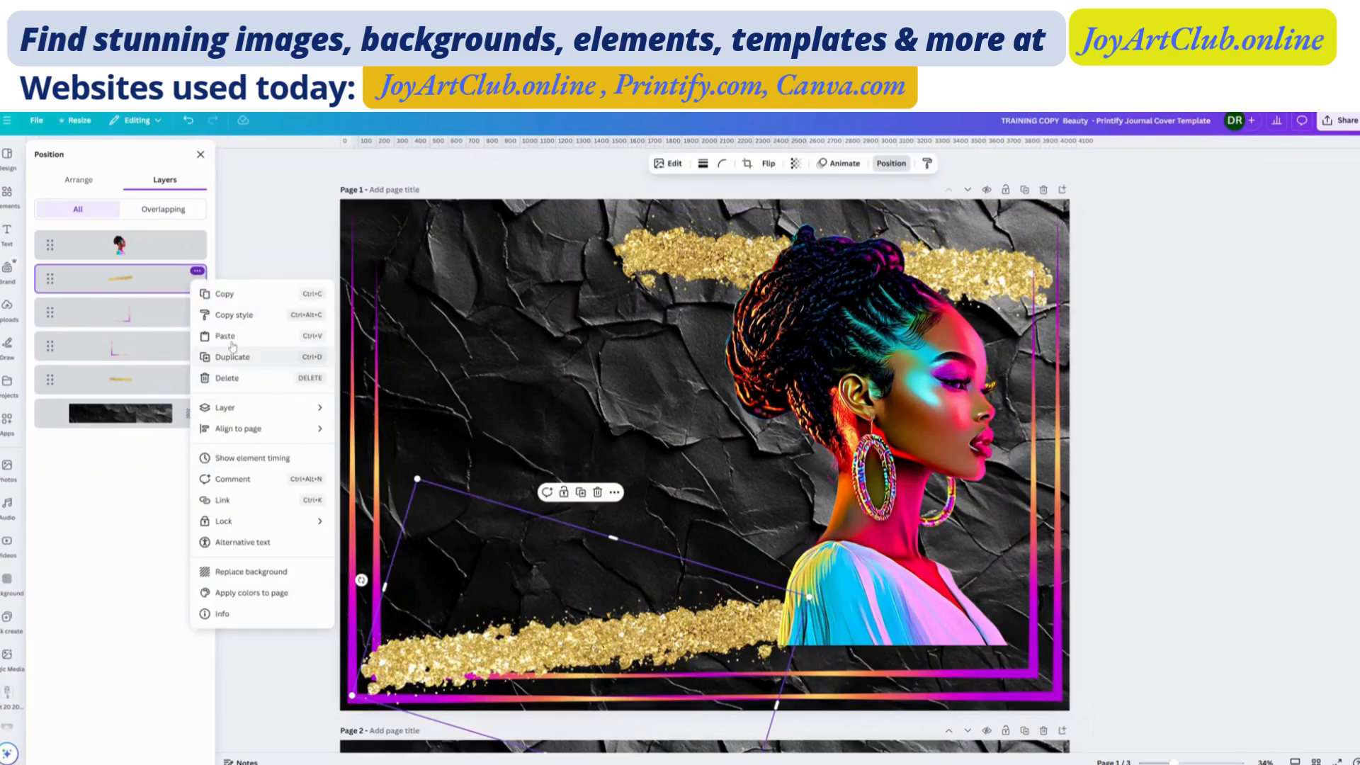
{"action": "left_click", "coordinate": [228, 378]}
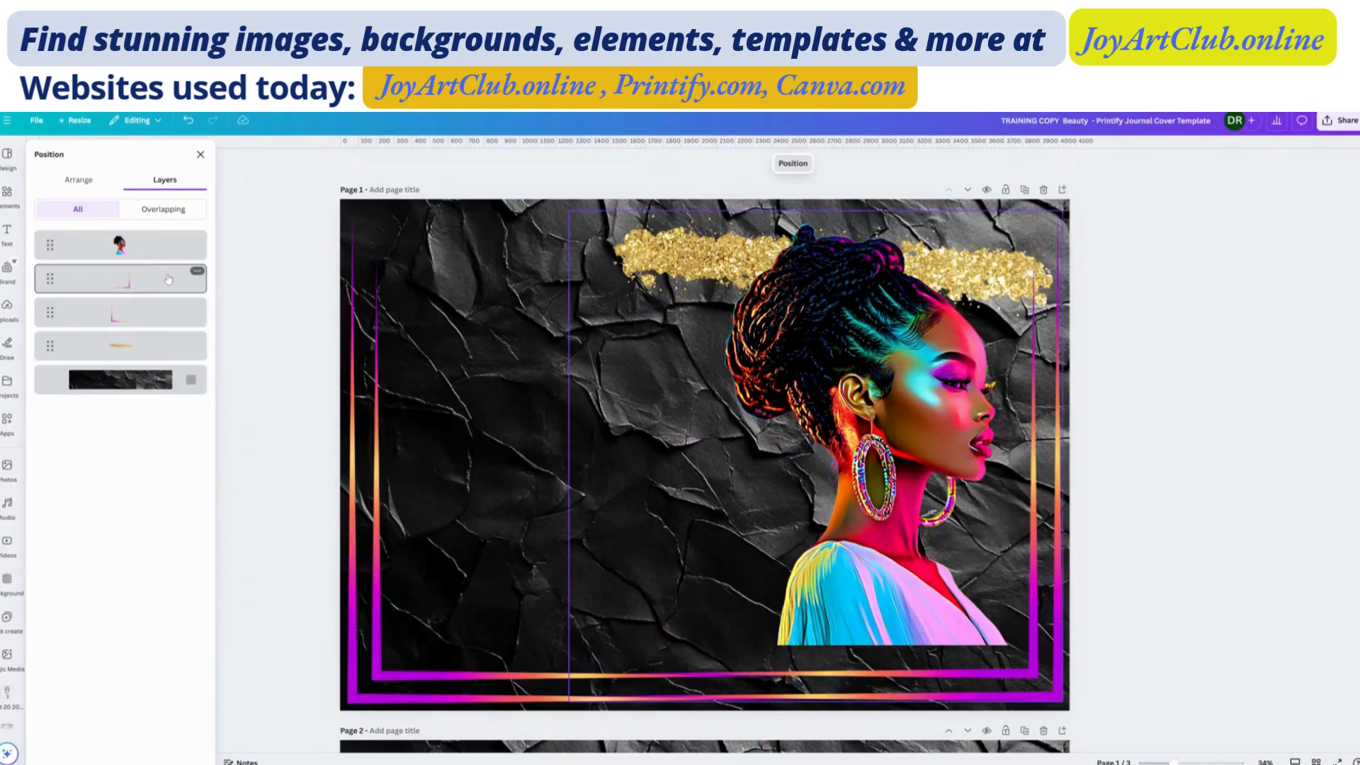
Look up the element information of the right corner frame, and select the left corner frame's layer.
{"action": "left_click", "coordinate": [198, 272]}
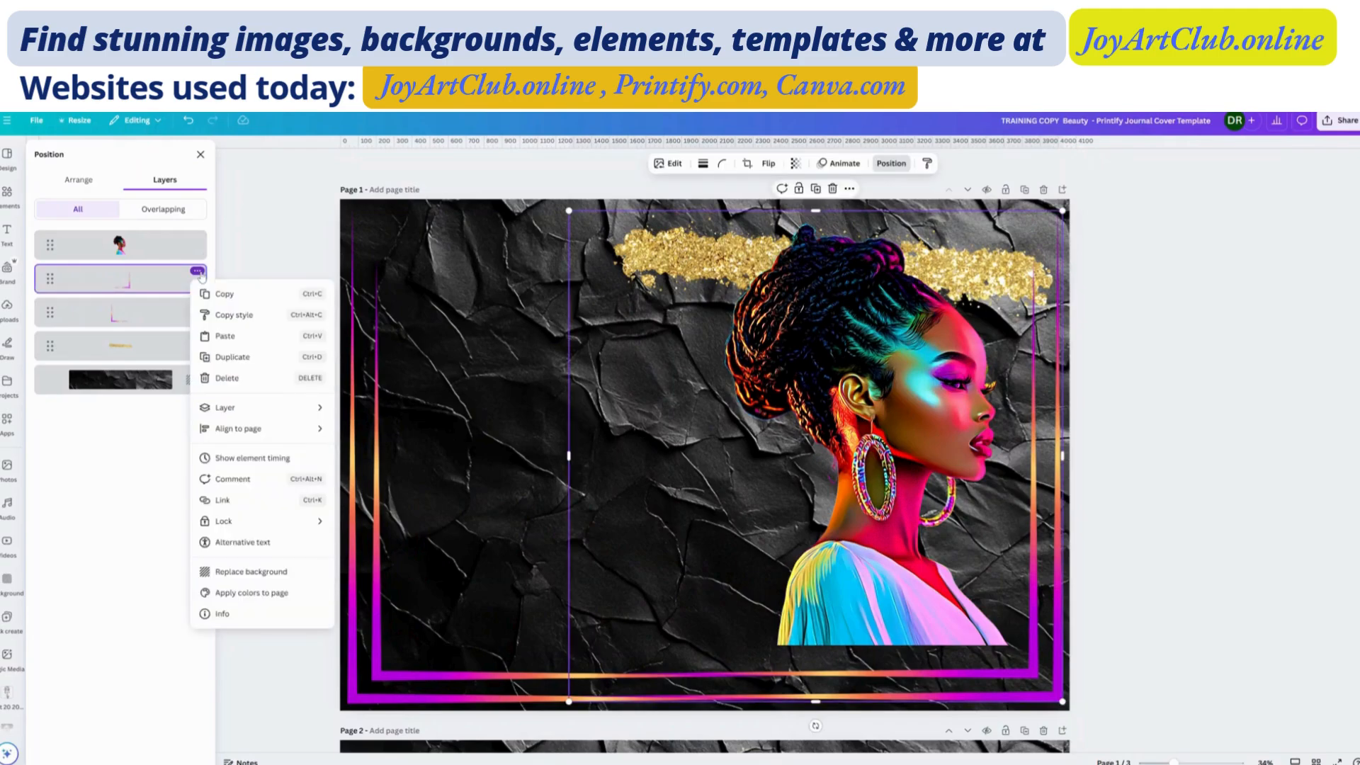
{"action": "left_click", "coordinate": [220, 615]}
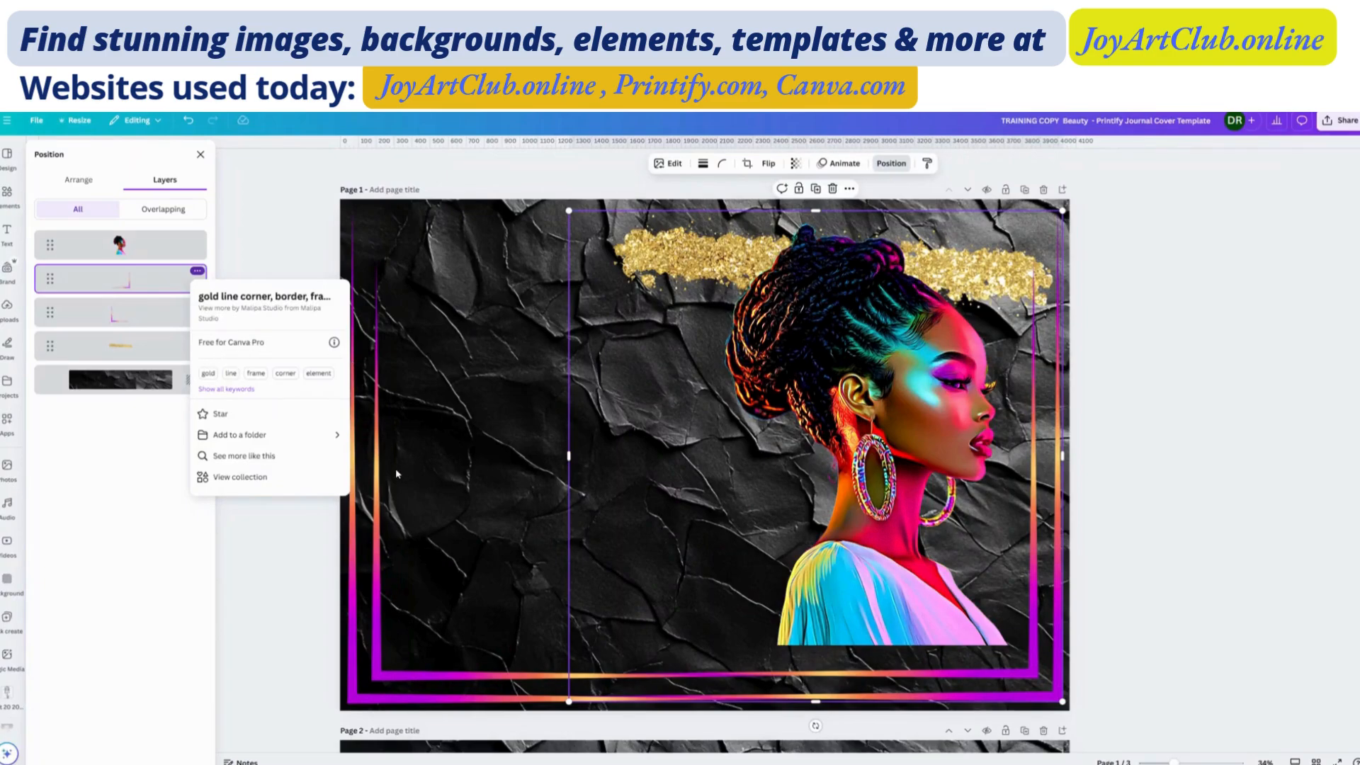
{"action": "left_click", "coordinate": [155, 314]}
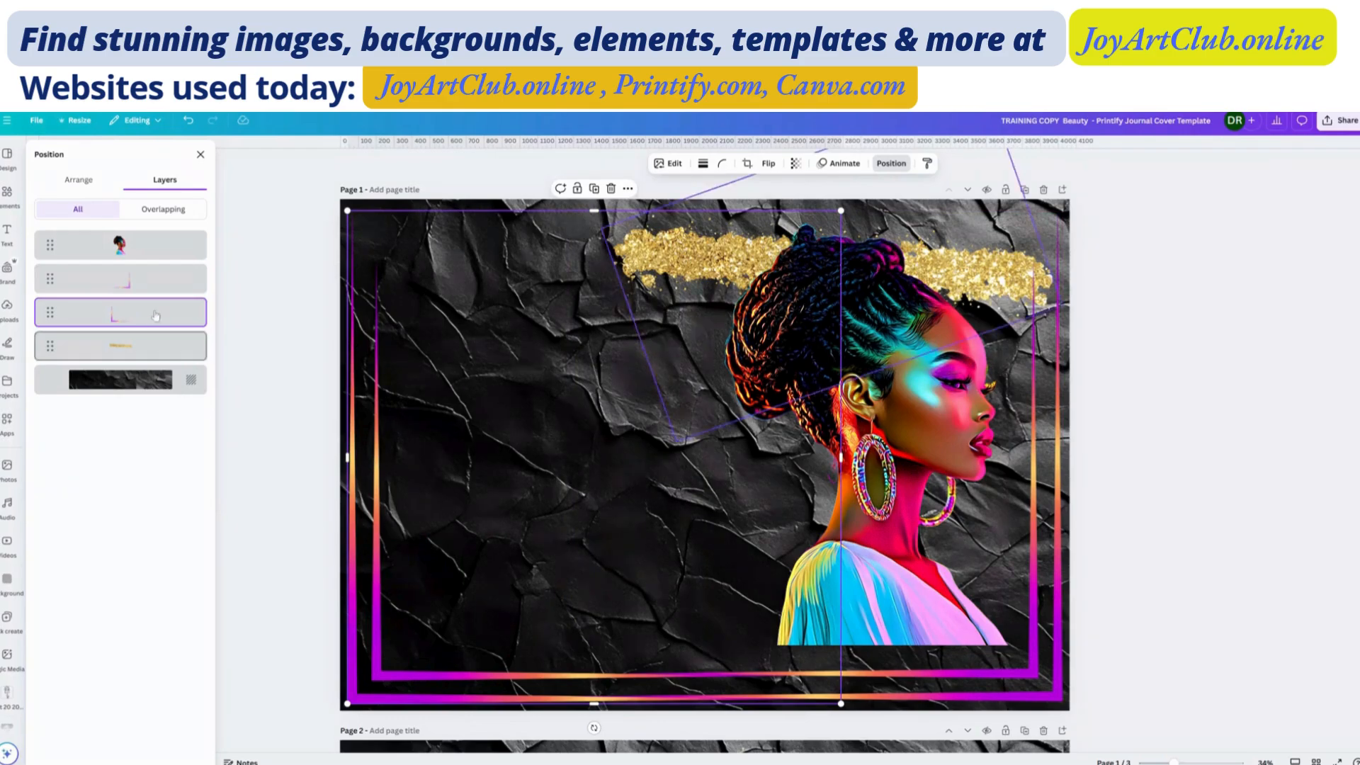
Delete the right and left corner frames and the remaining gold glitter strip from page 1's layers.
{"action": "left_click", "coordinate": [185, 282]}
{"action": "left_click", "coordinate": [197, 273]}
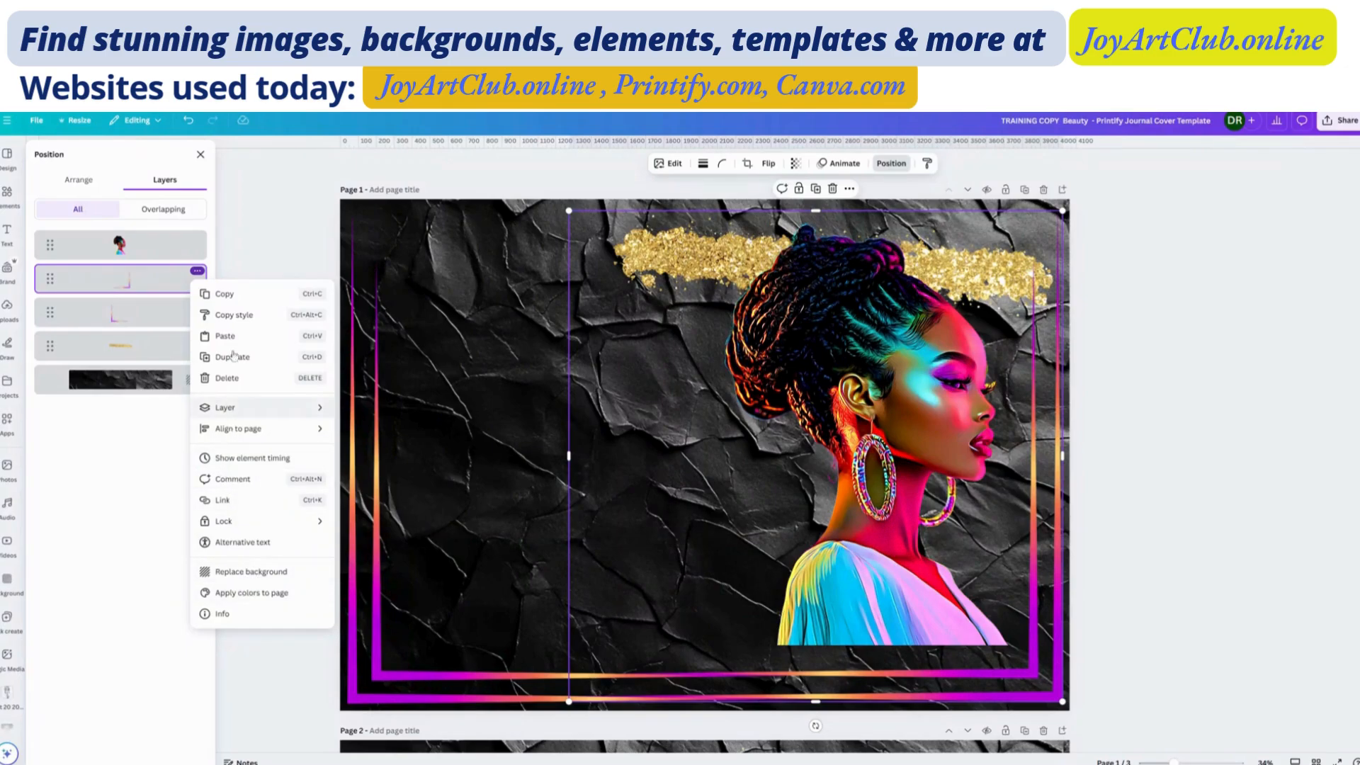
{"action": "left_click", "coordinate": [235, 381]}
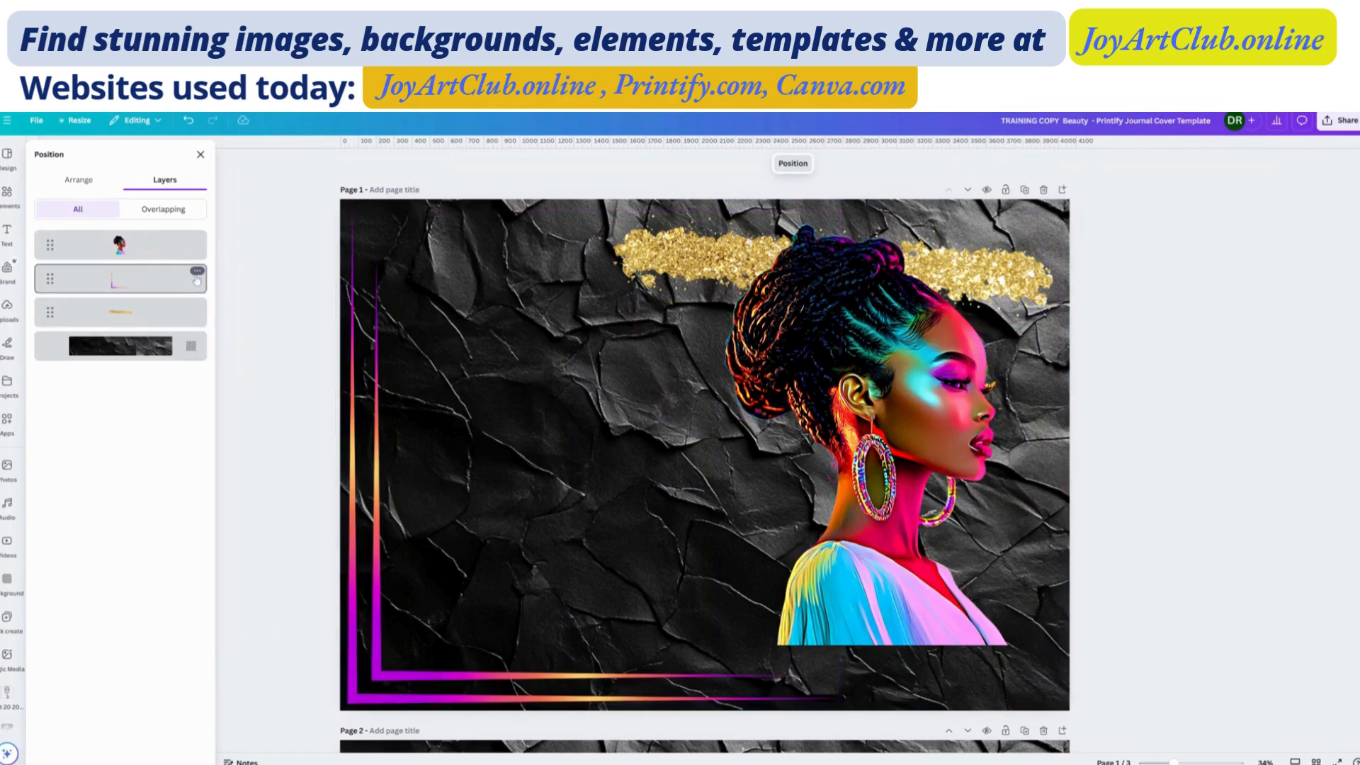
{"action": "left_click", "coordinate": [197, 273]}
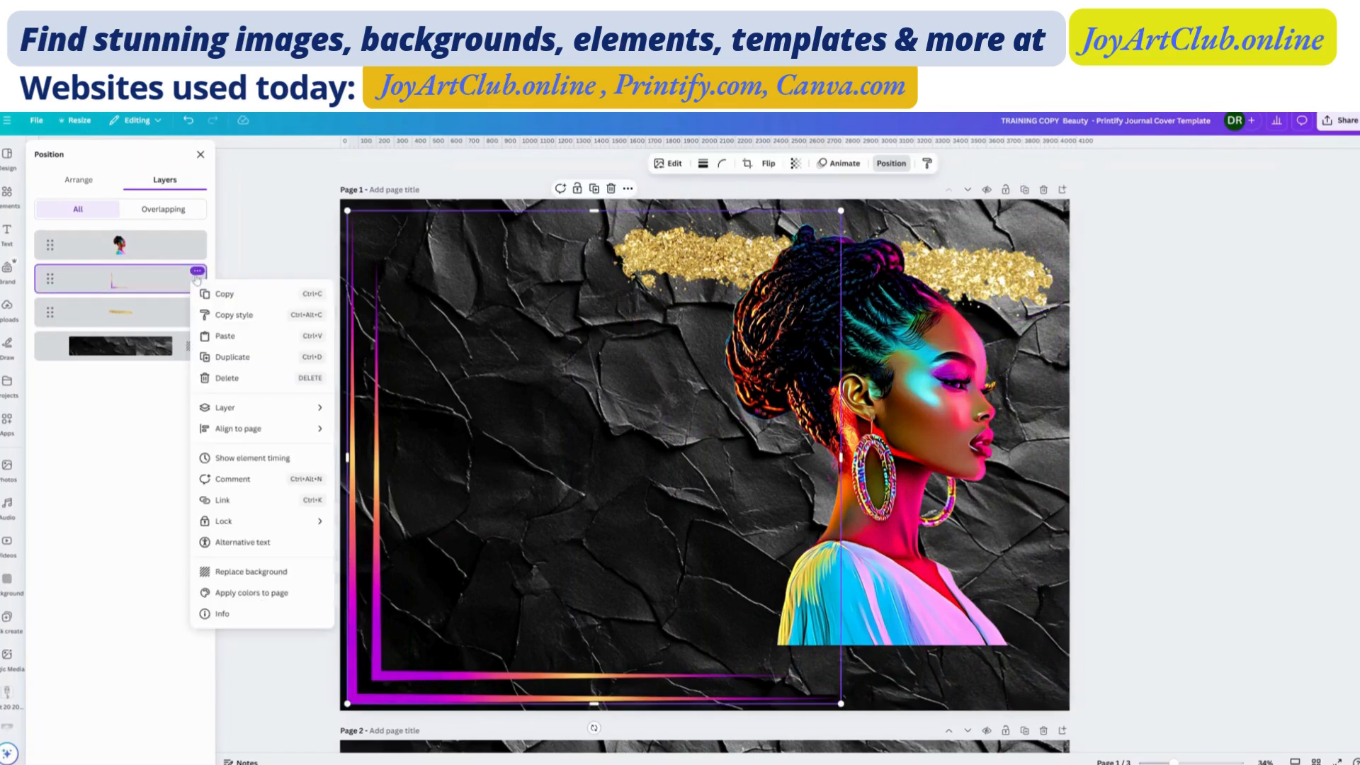
{"action": "left_click", "coordinate": [227, 380]}
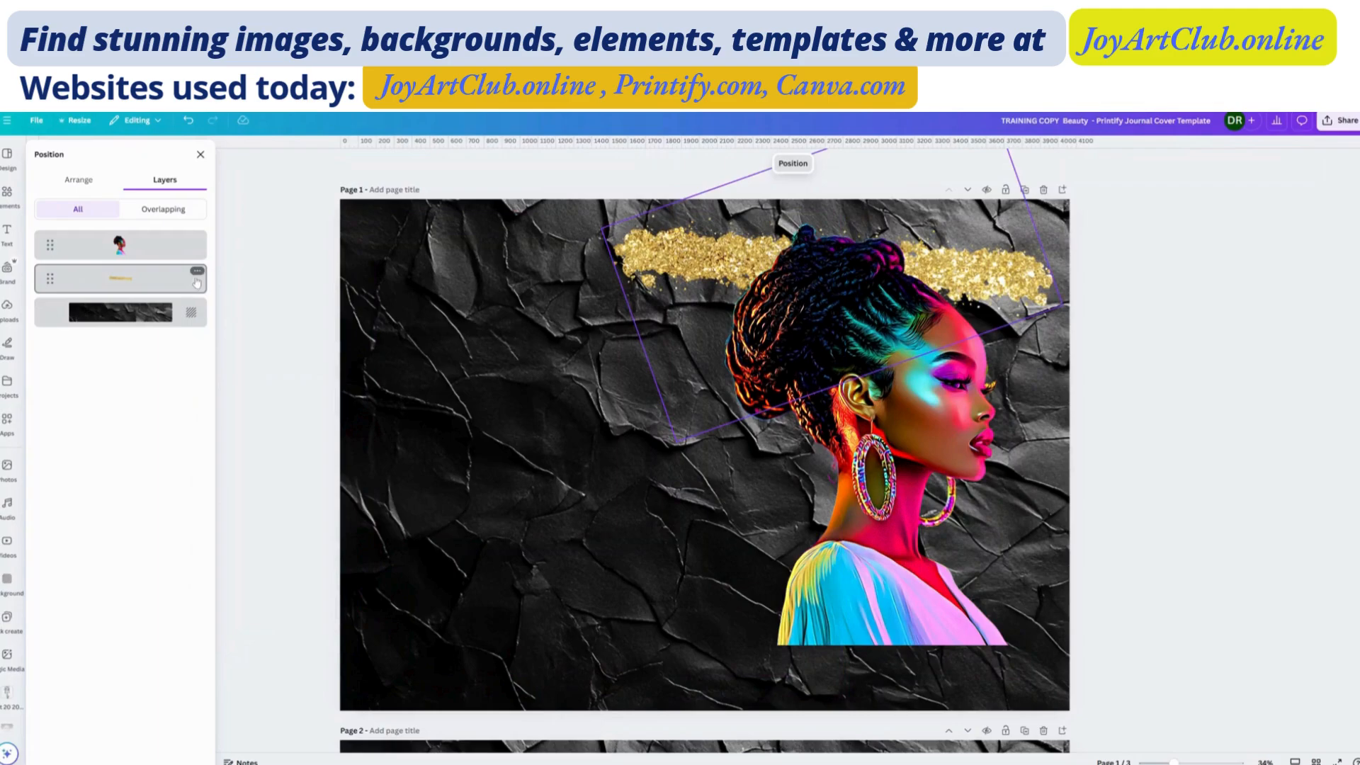
{"action": "left_click", "coordinate": [197, 274]}
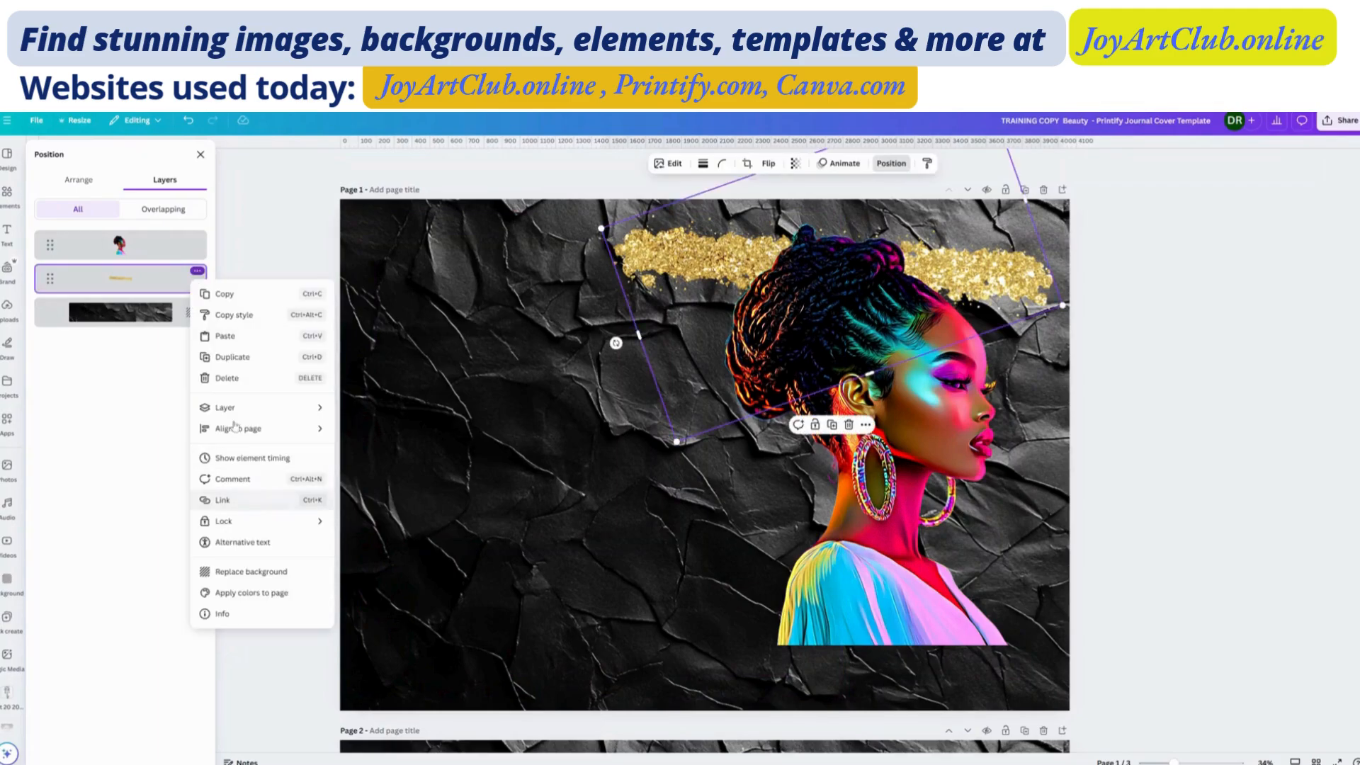
{"action": "left_click", "coordinate": [227, 379]}
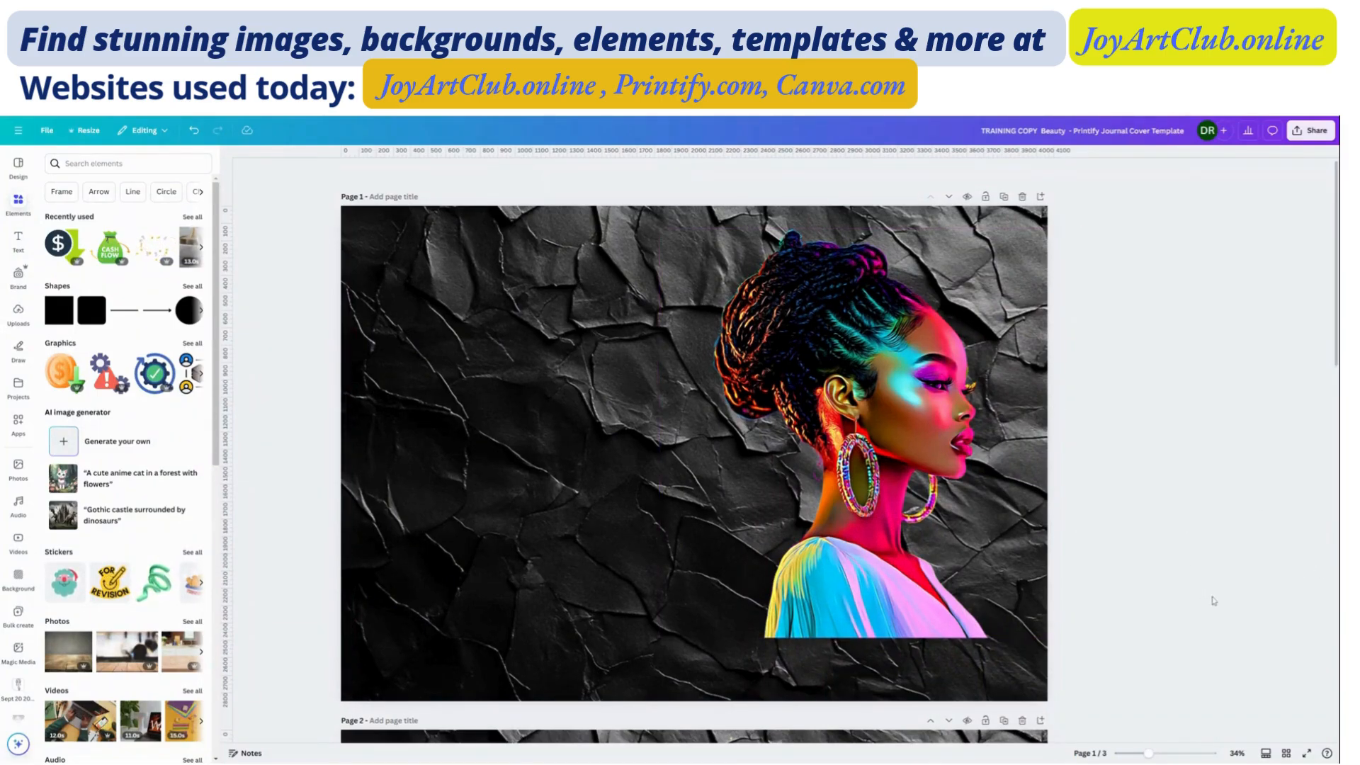
Search the element graphics for "gold border" and add the rectangular gold dotted border to page 1, beside the woman.
{"action": "scroll", "coordinate": [1214, 601], "scroll_direction": "down", "scroll_amount": 4}
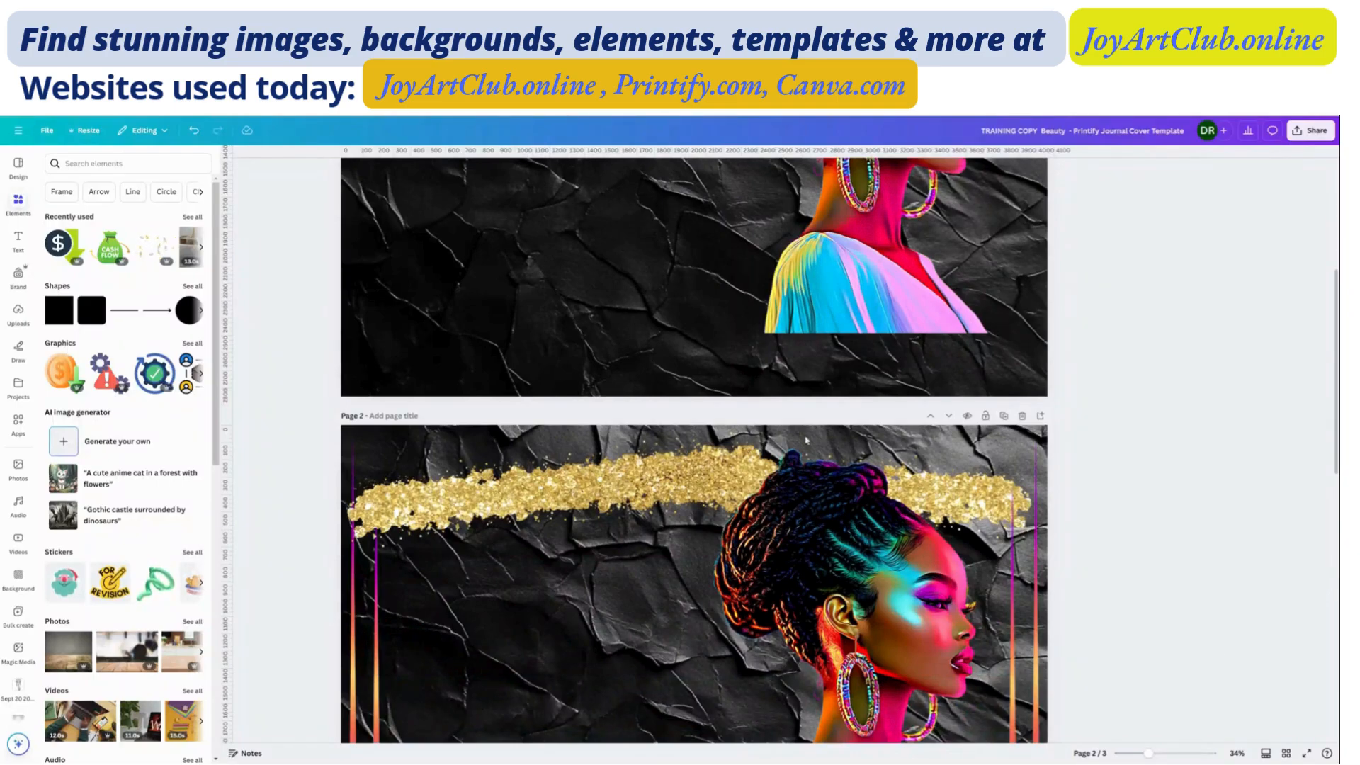
{"action": "scroll", "coordinate": [806, 440], "scroll_direction": "down", "scroll_amount": 1}
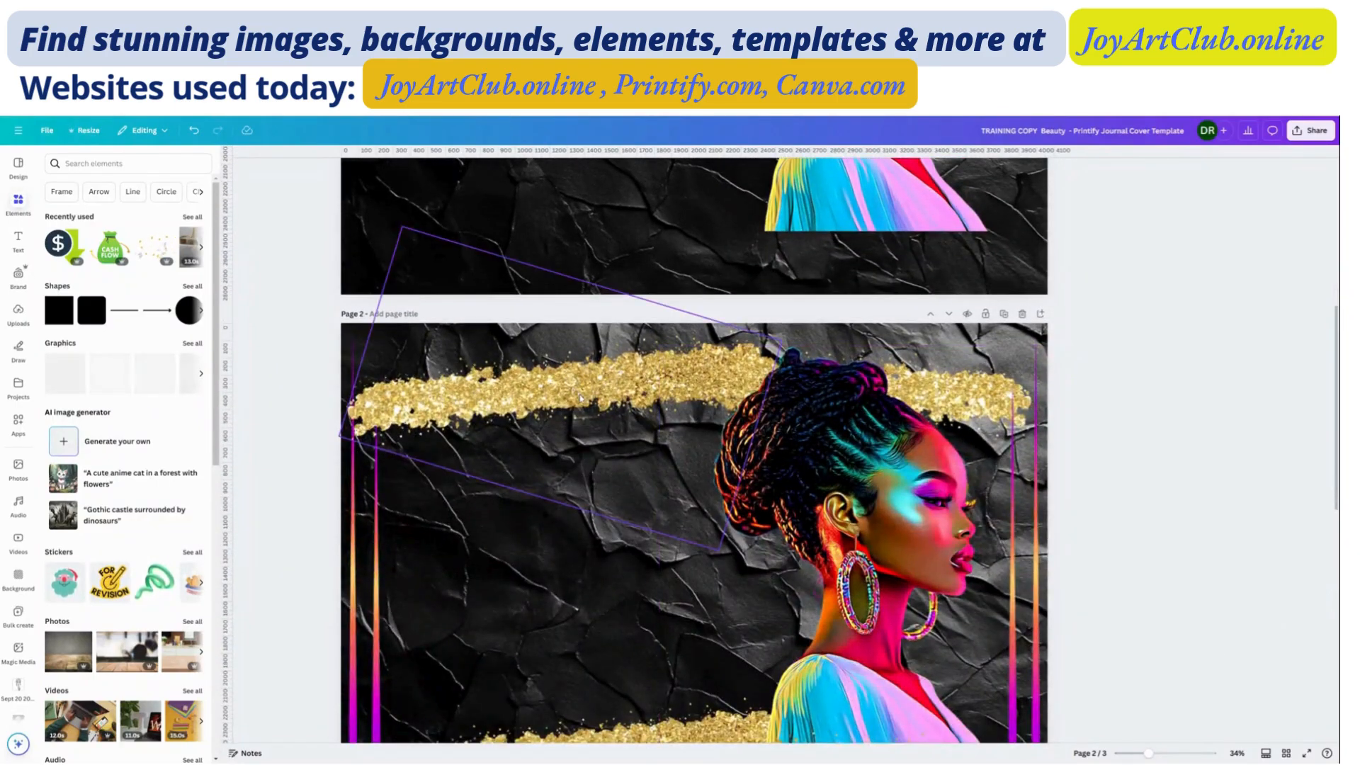
{"action": "scroll", "coordinate": [580, 398], "scroll_direction": "down", "scroll_amount": 1}
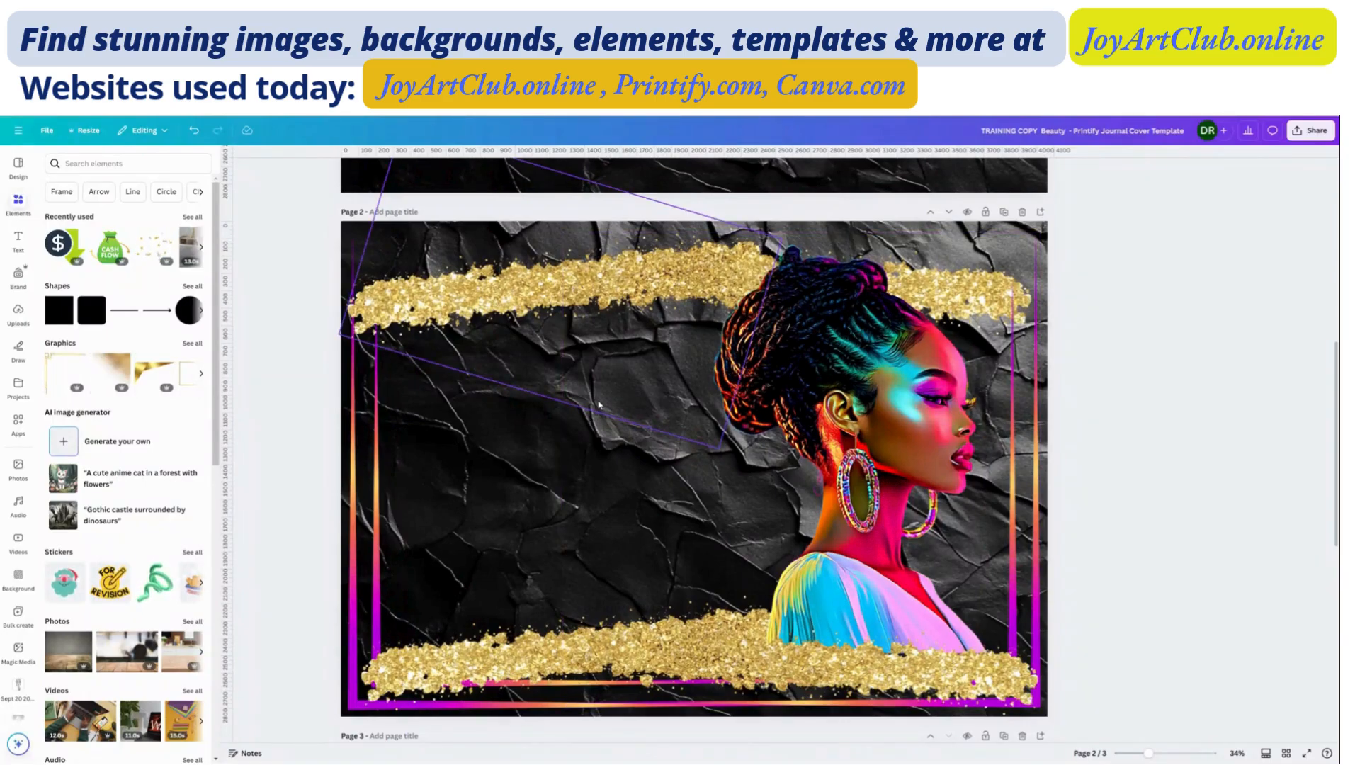
{"action": "scroll", "coordinate": [598, 405], "scroll_direction": "up", "scroll_amount": 5}
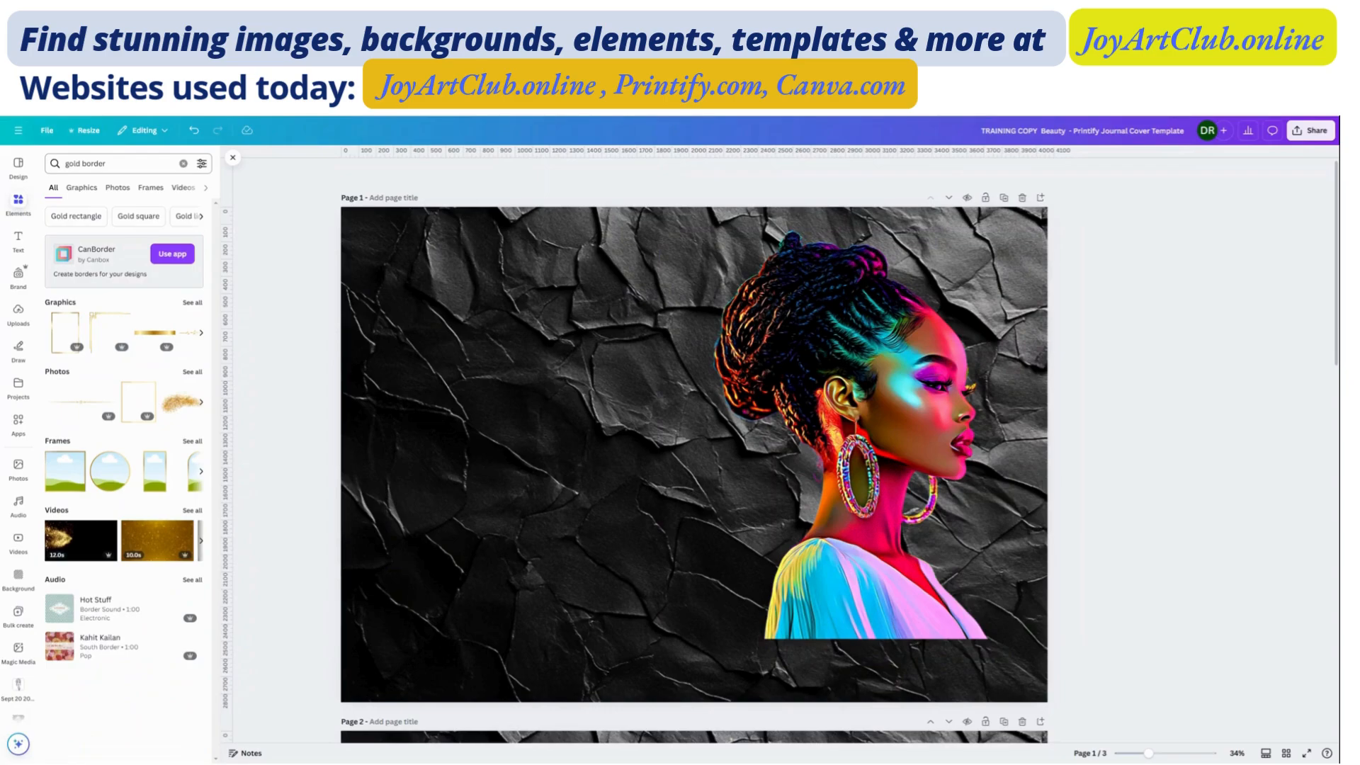
{"action": "left_click", "coordinate": [193, 304]}
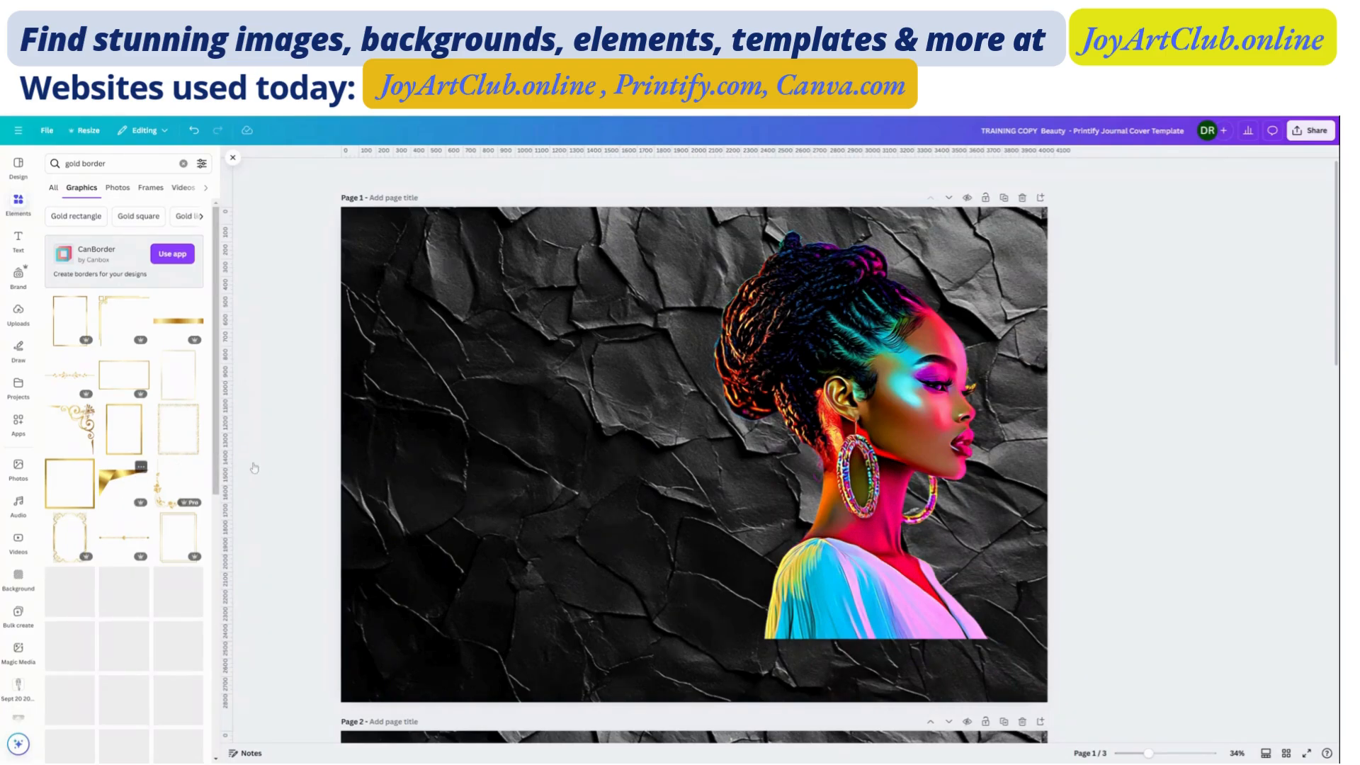
{"action": "scroll", "coordinate": [541, 568], "scroll_direction": "down", "scroll_amount": 5}
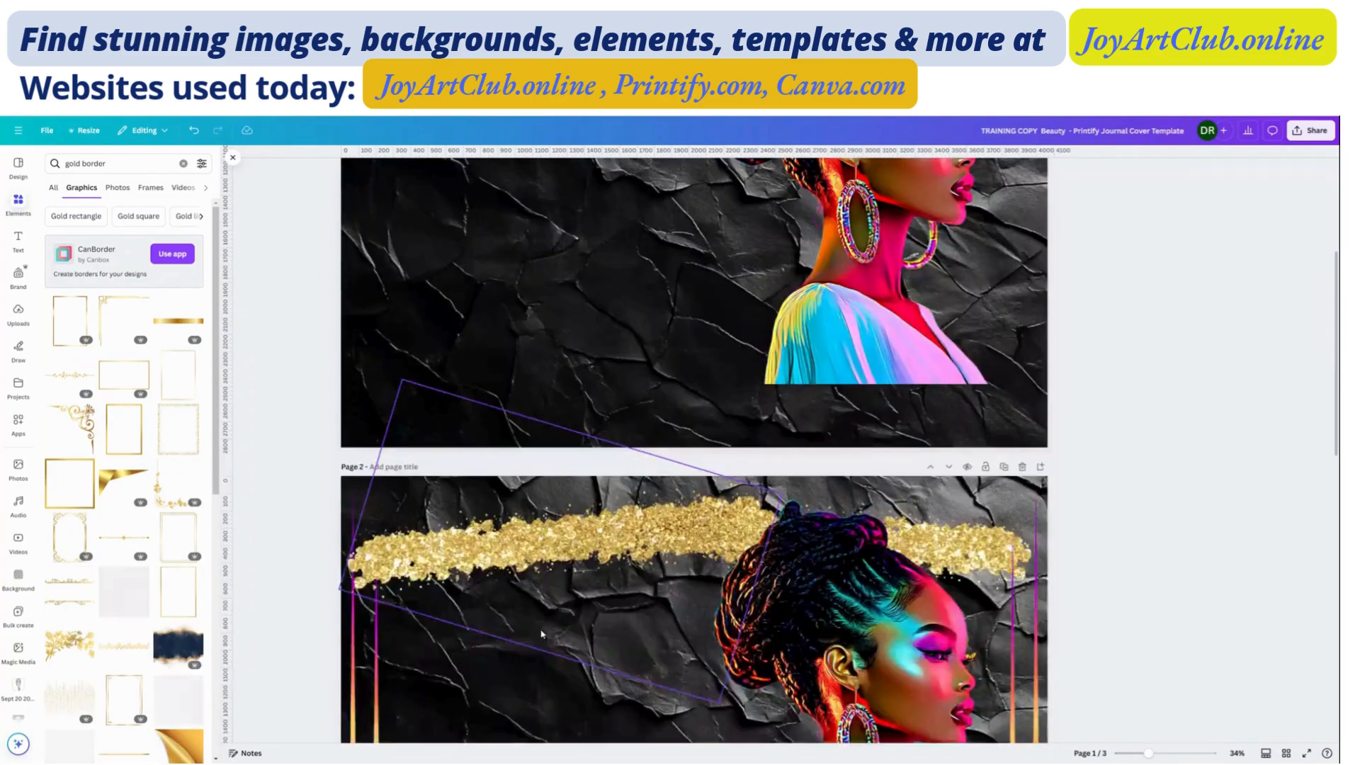
{"action": "scroll", "coordinate": [553, 496], "scroll_direction": "up", "scroll_amount": 5}
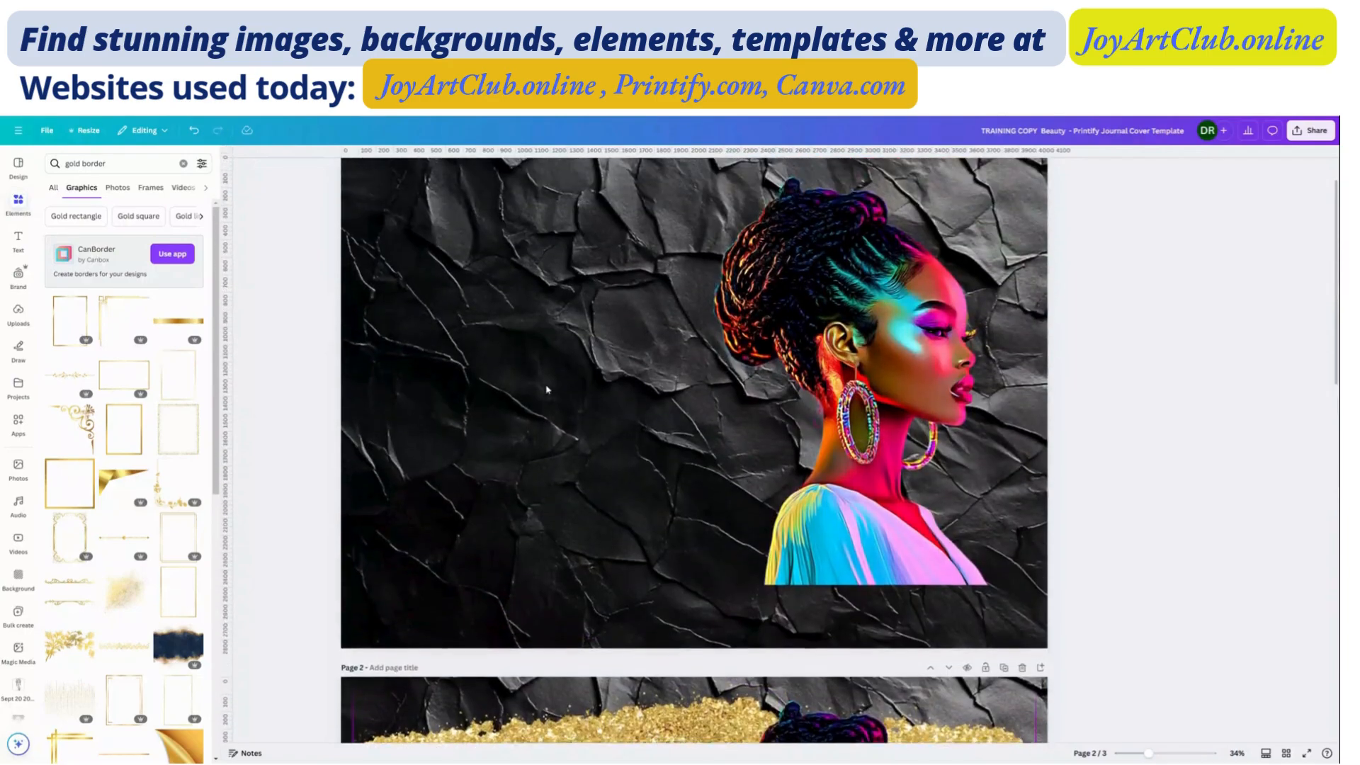
{"action": "left_click", "coordinate": [181, 443]}
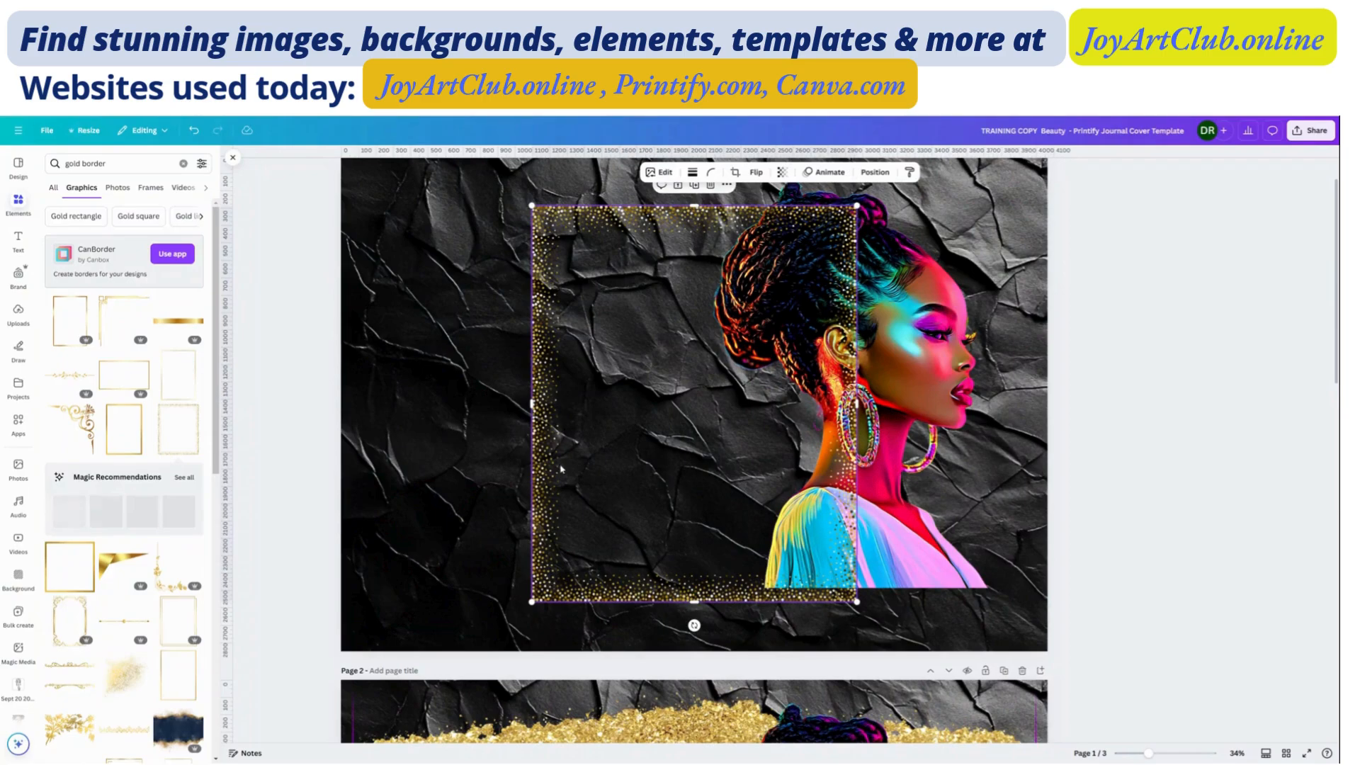
{"action": "left_click_drag", "start_coordinate": [567, 432], "coordinate": [487, 397]}
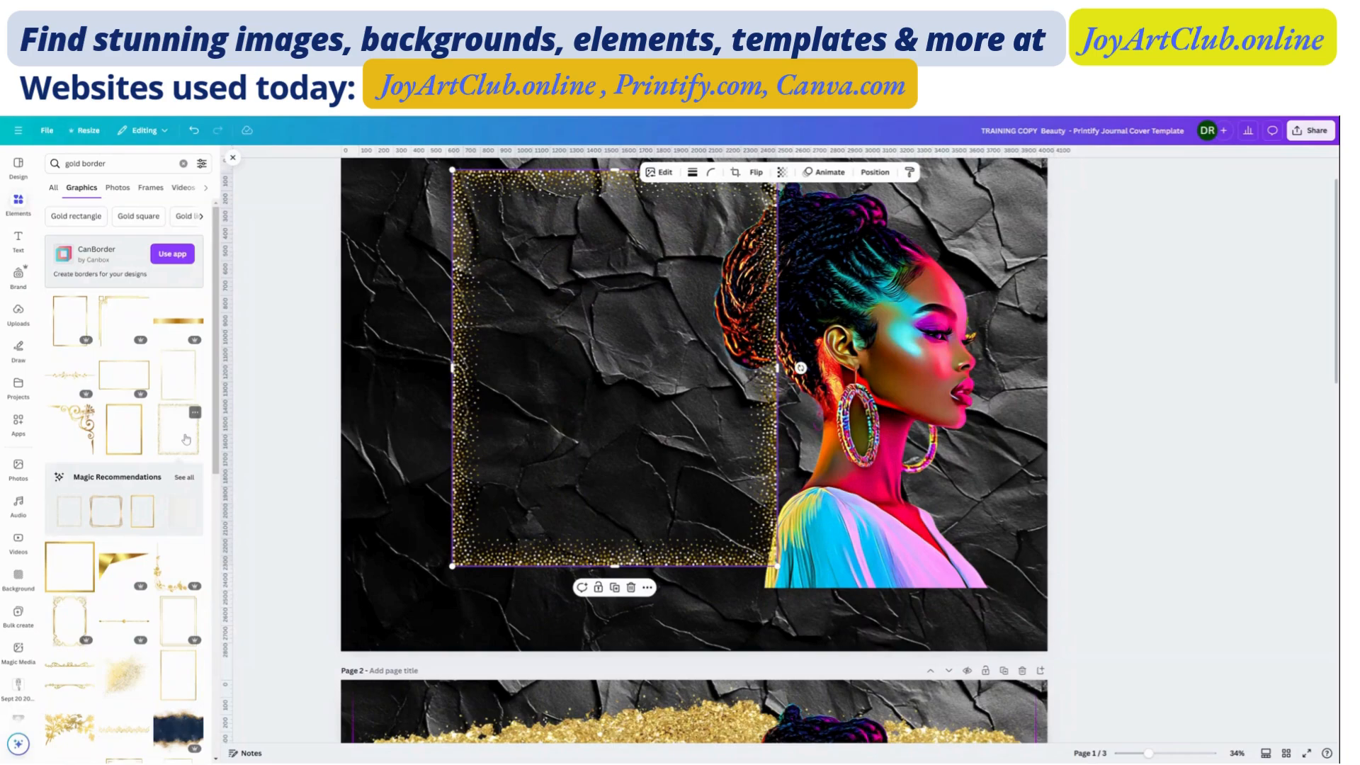
Filter the gold border graphics by price to show only Free items.
{"action": "left_click", "coordinate": [203, 164]}
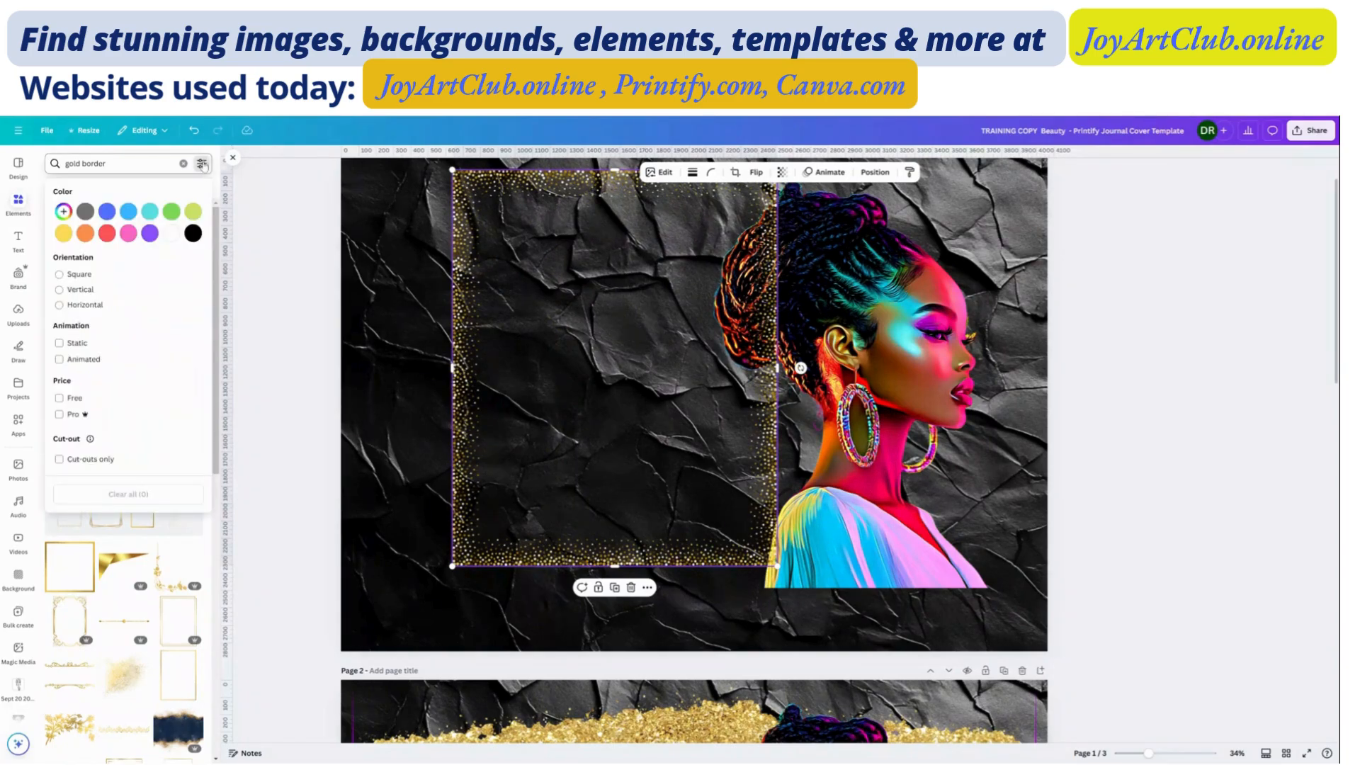
{"action": "left_click", "coordinate": [60, 398]}
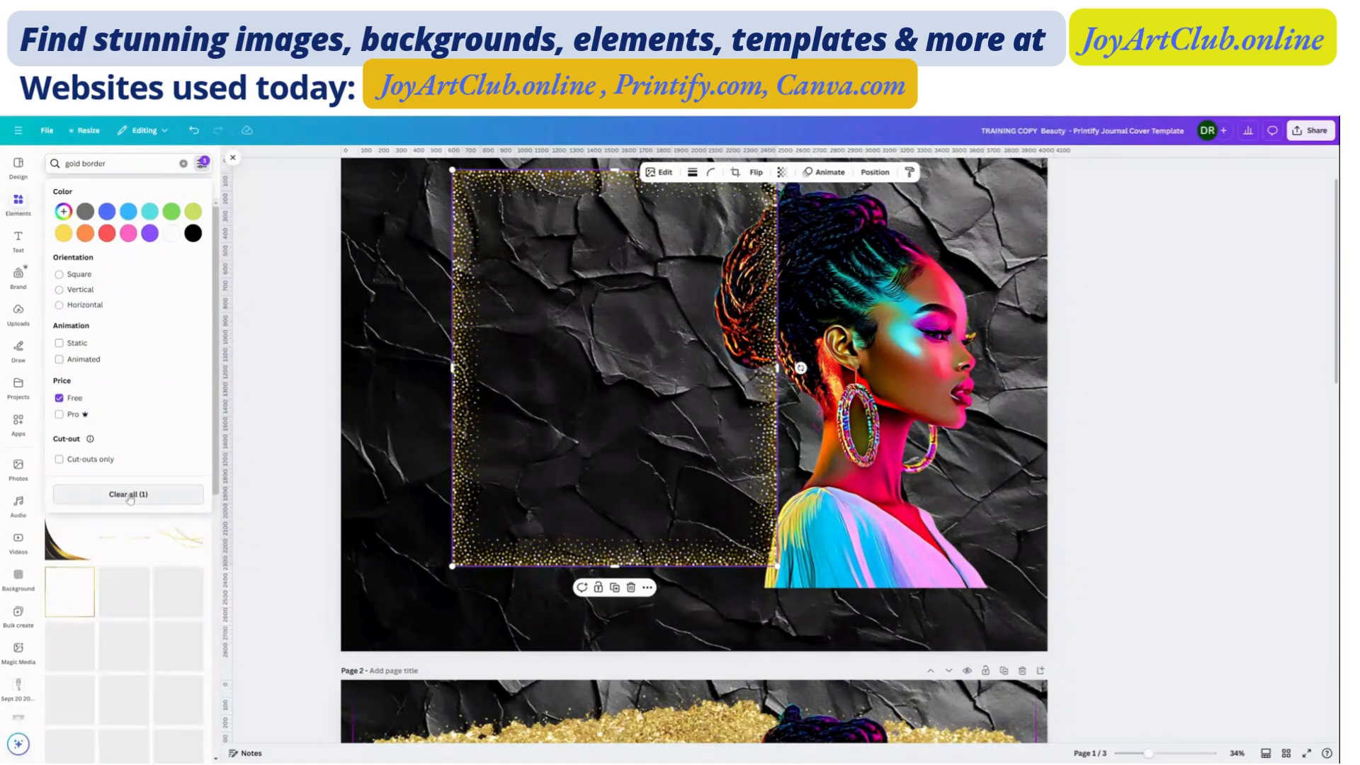
{"action": "left_click", "coordinate": [293, 449]}
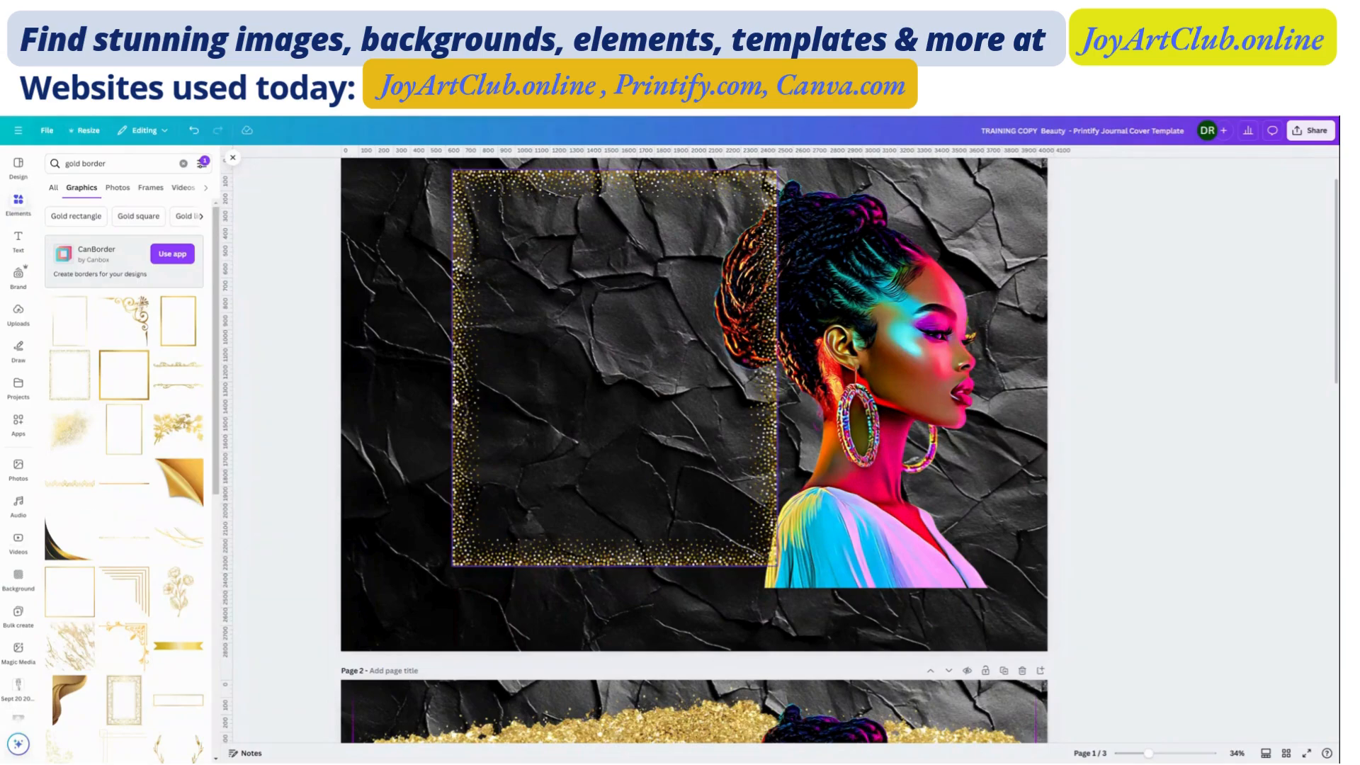
Enlarge the gold dotted border to nearly page 1's full height along its left edge, and crop off the border's right side.
{"action": "left_click_drag", "start_coordinate": [474, 402], "coordinate": [380, 400]}
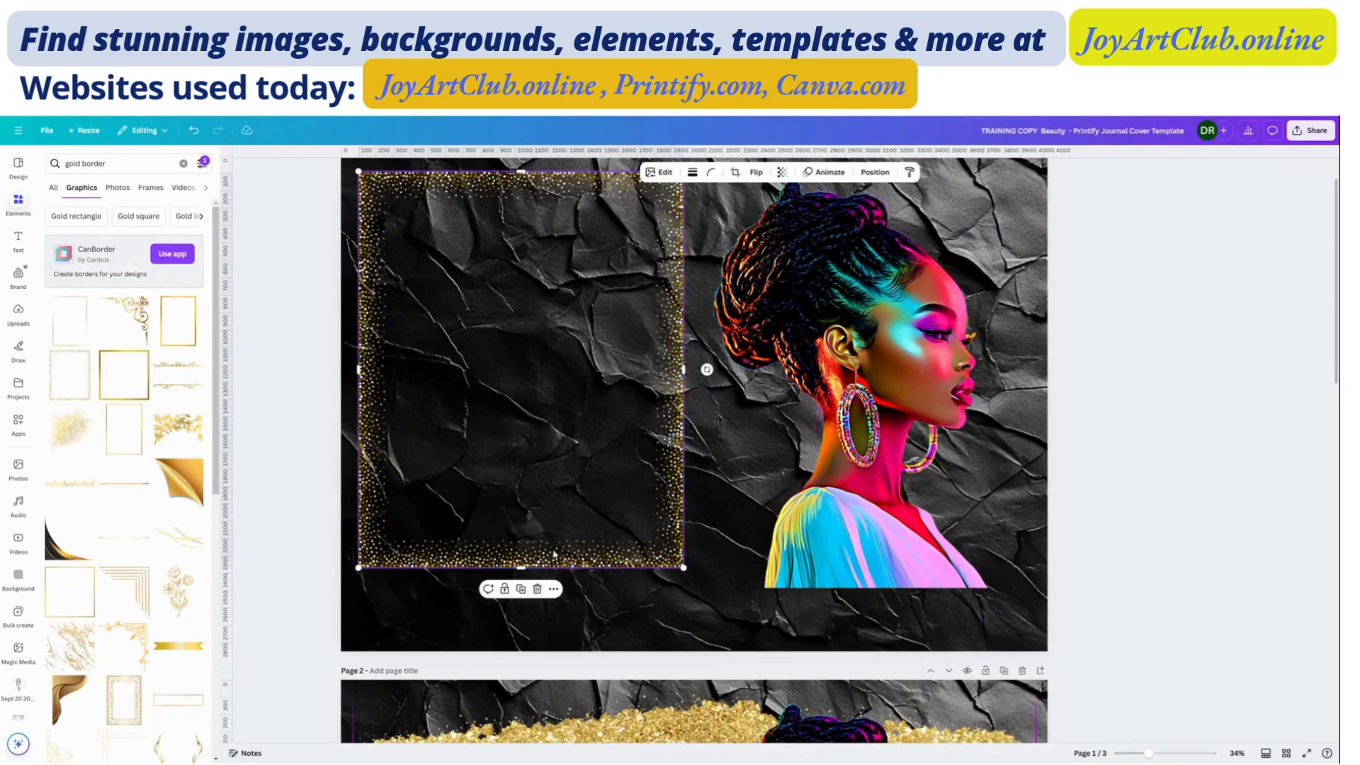
{"action": "mouse_move", "coordinate": [521, 568]}
{"action": "left_mouse_down"}
{"action": "mouse_move", "coordinate": [527, 626]}
{"action": "mouse_move", "coordinate": [533, 554]}
{"action": "mouse_move", "coordinate": [537, 579]}
{"action": "left_mouse_up"}
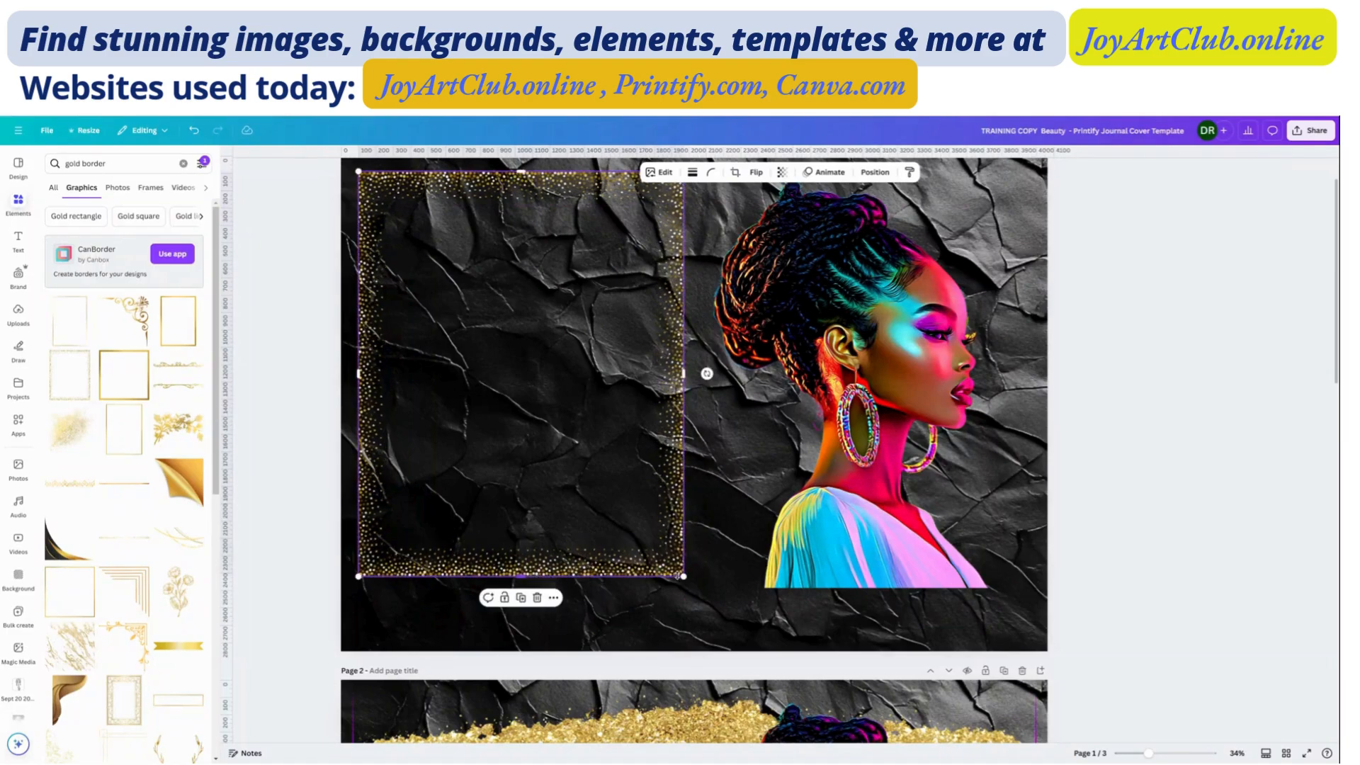
{"action": "left_click_drag", "start_coordinate": [685, 578], "coordinate": [749, 621]}
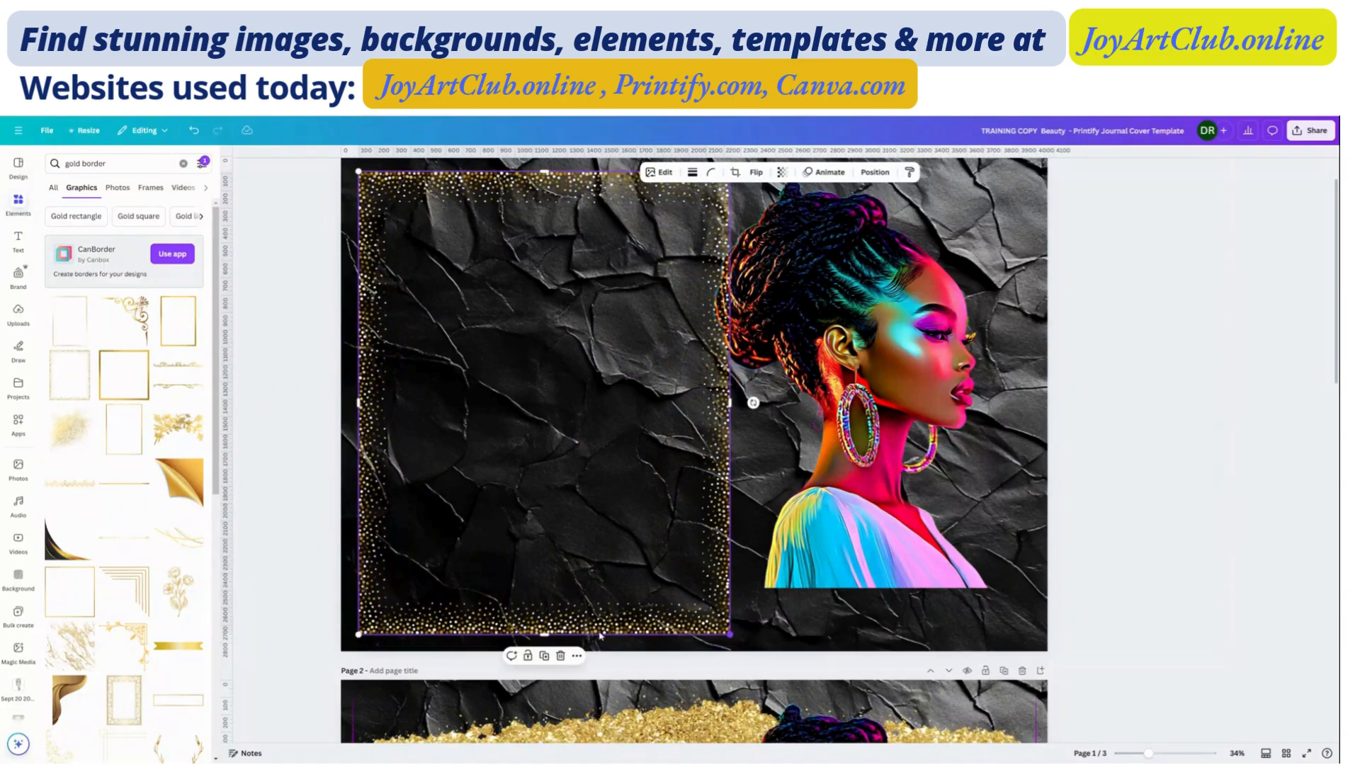
{"action": "mouse_move", "coordinate": [544, 635]}
{"action": "left_mouse_down"}
{"action": "mouse_move", "coordinate": [554, 691]}
{"action": "mouse_move", "coordinate": [557, 632]}
{"action": "left_mouse_up"}
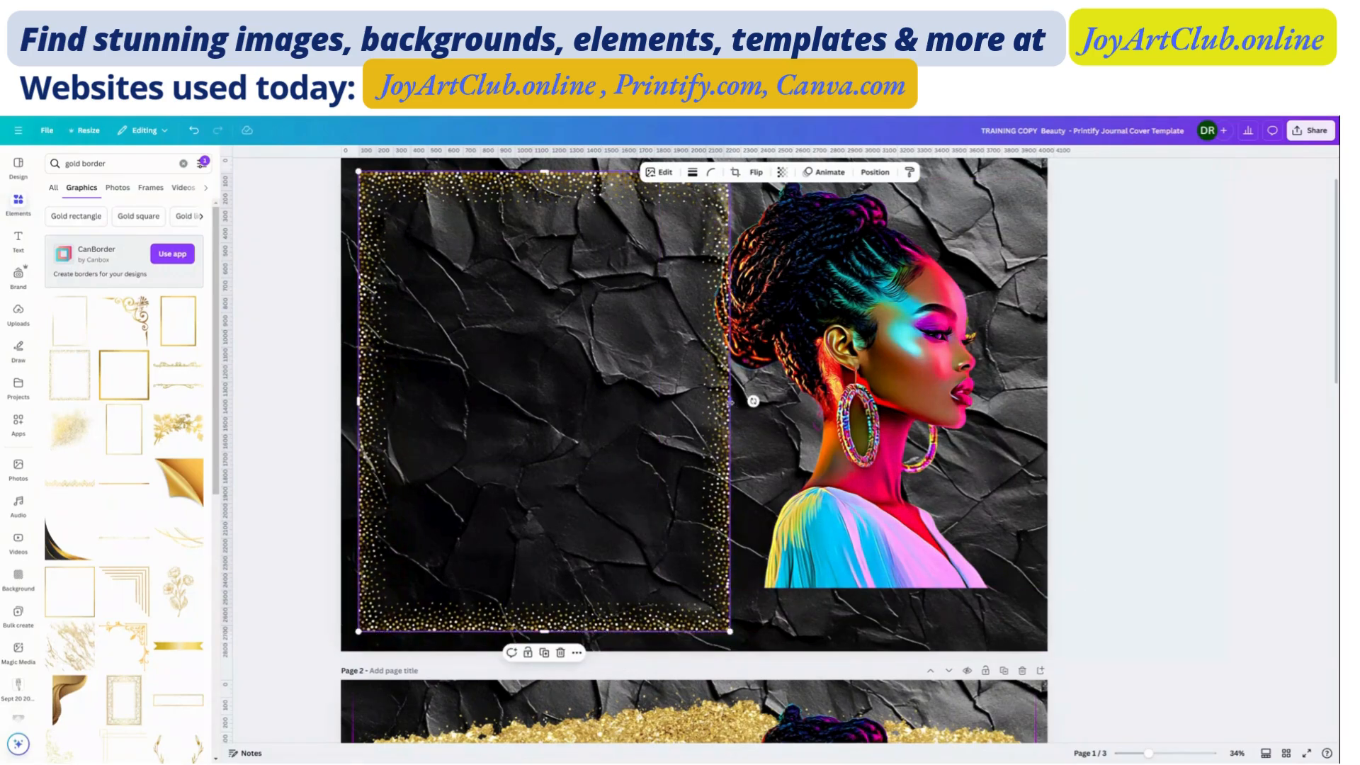
{"action": "left_click_drag", "start_coordinate": [731, 401], "coordinate": [681, 406]}
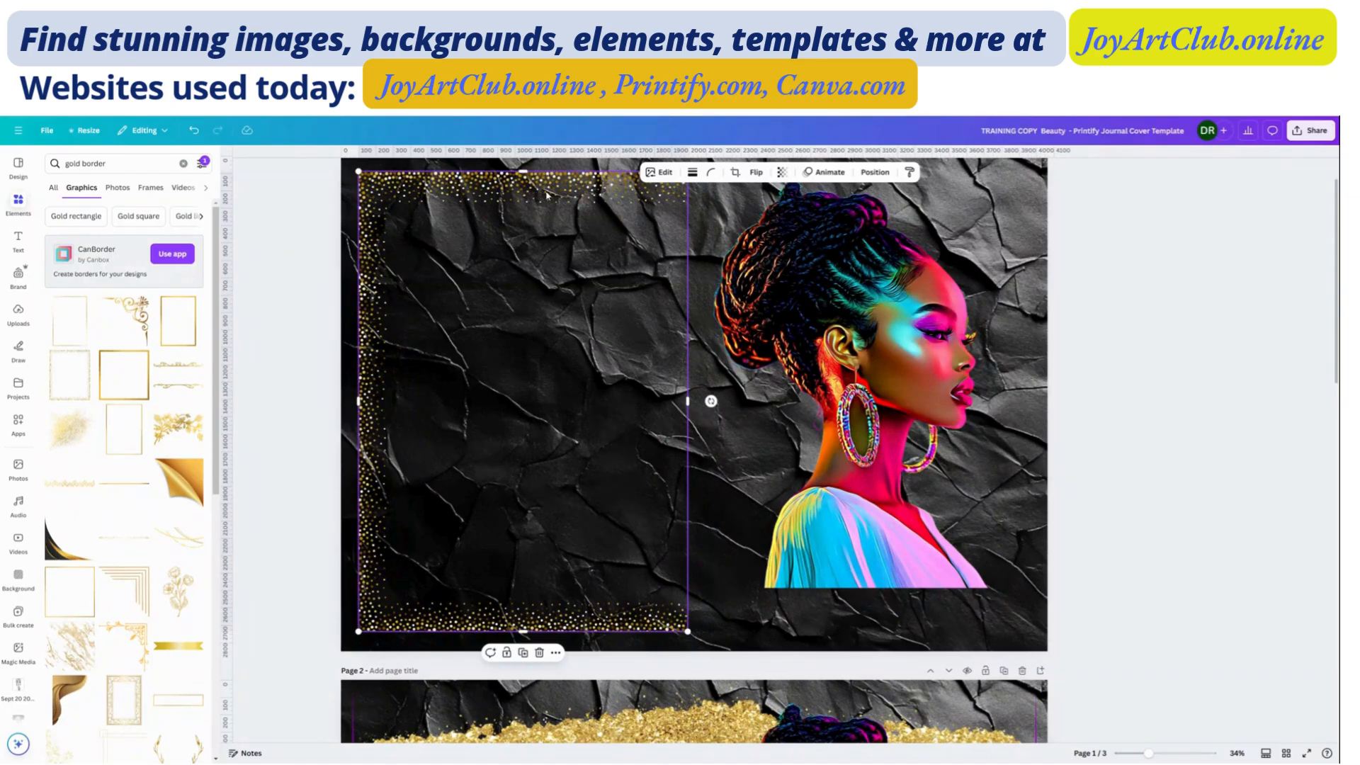
Duplicate the cropped gold border and align the copy with the original.
{"action": "left_click", "coordinate": [815, 347]}
{"action": "left_click", "coordinate": [602, 337]}
{"action": "left_click", "coordinate": [523, 653]}
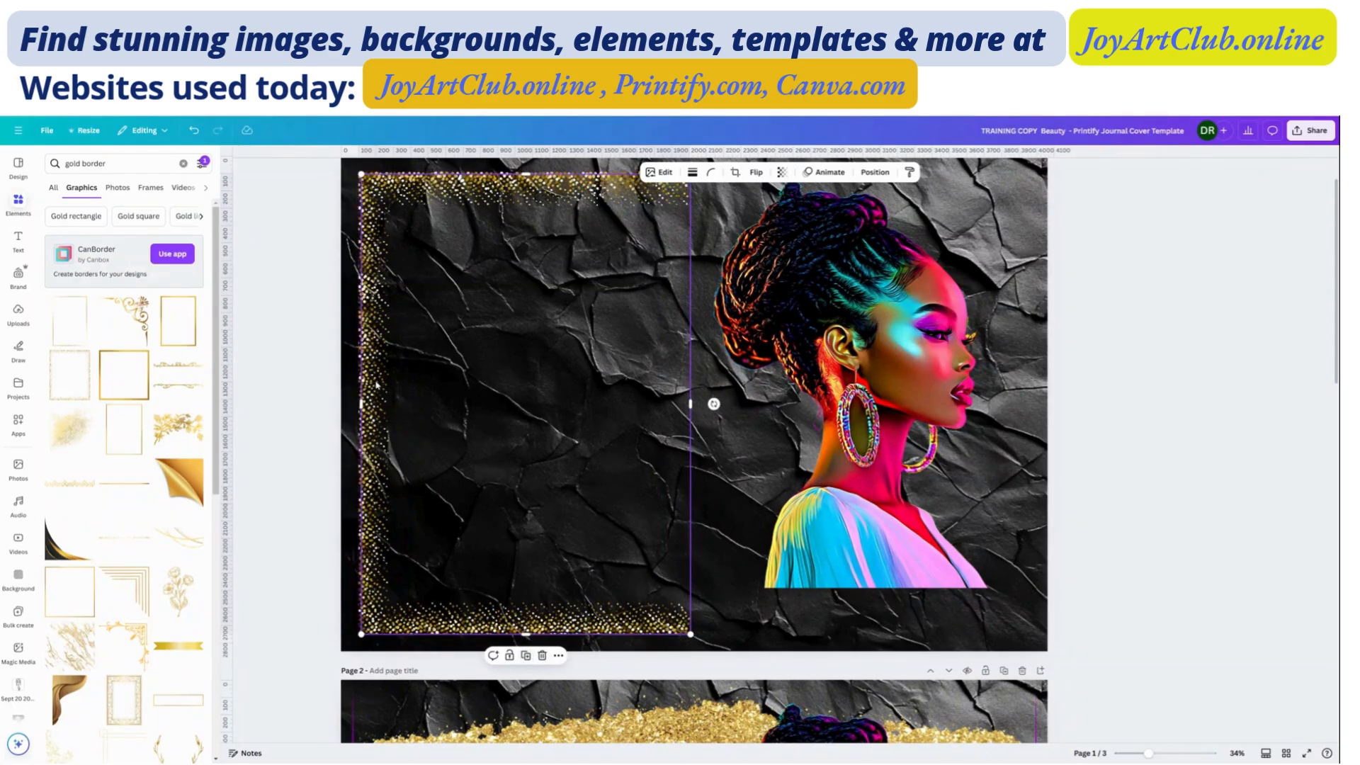
{"action": "key", "text": "ctrl+z"}
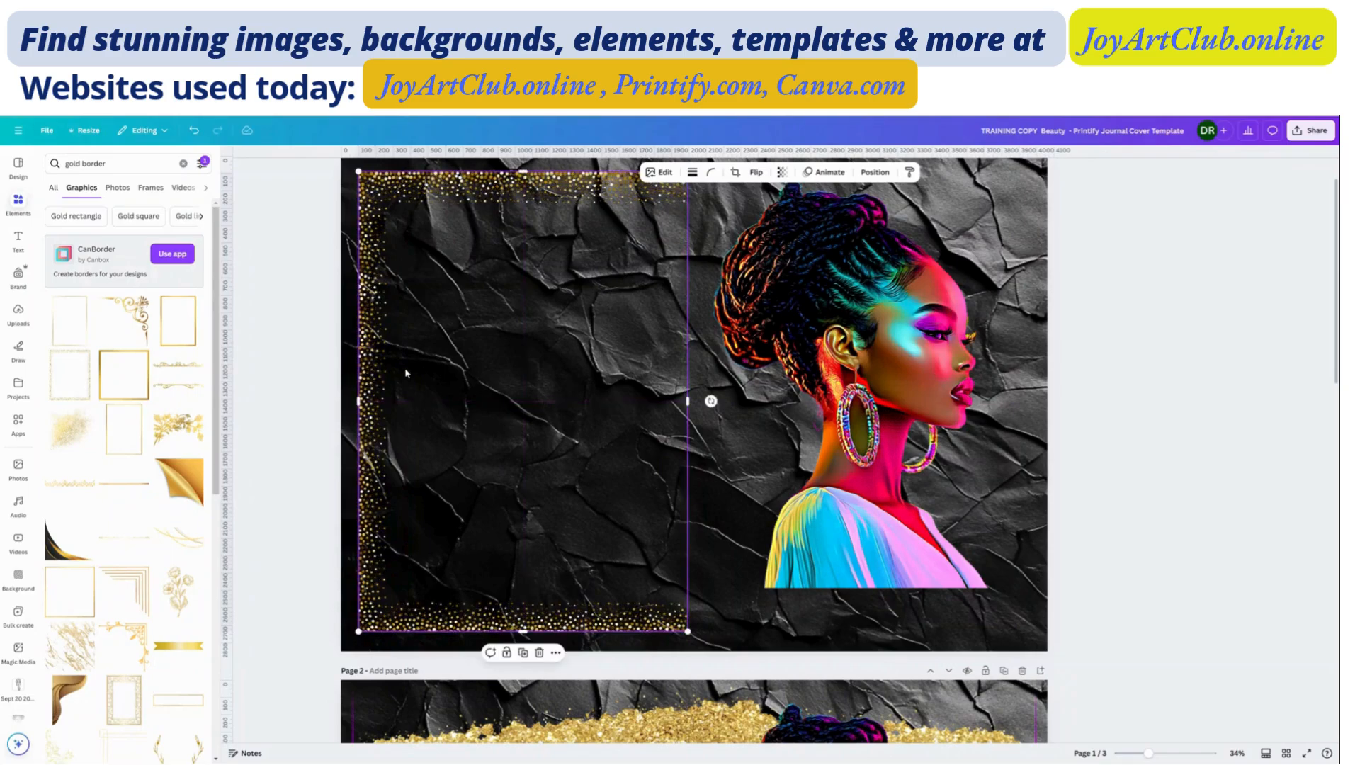
Flip the border copy horizontally and move it over the right half of page 1, around the woman.
{"action": "left_click", "coordinate": [756, 173]}
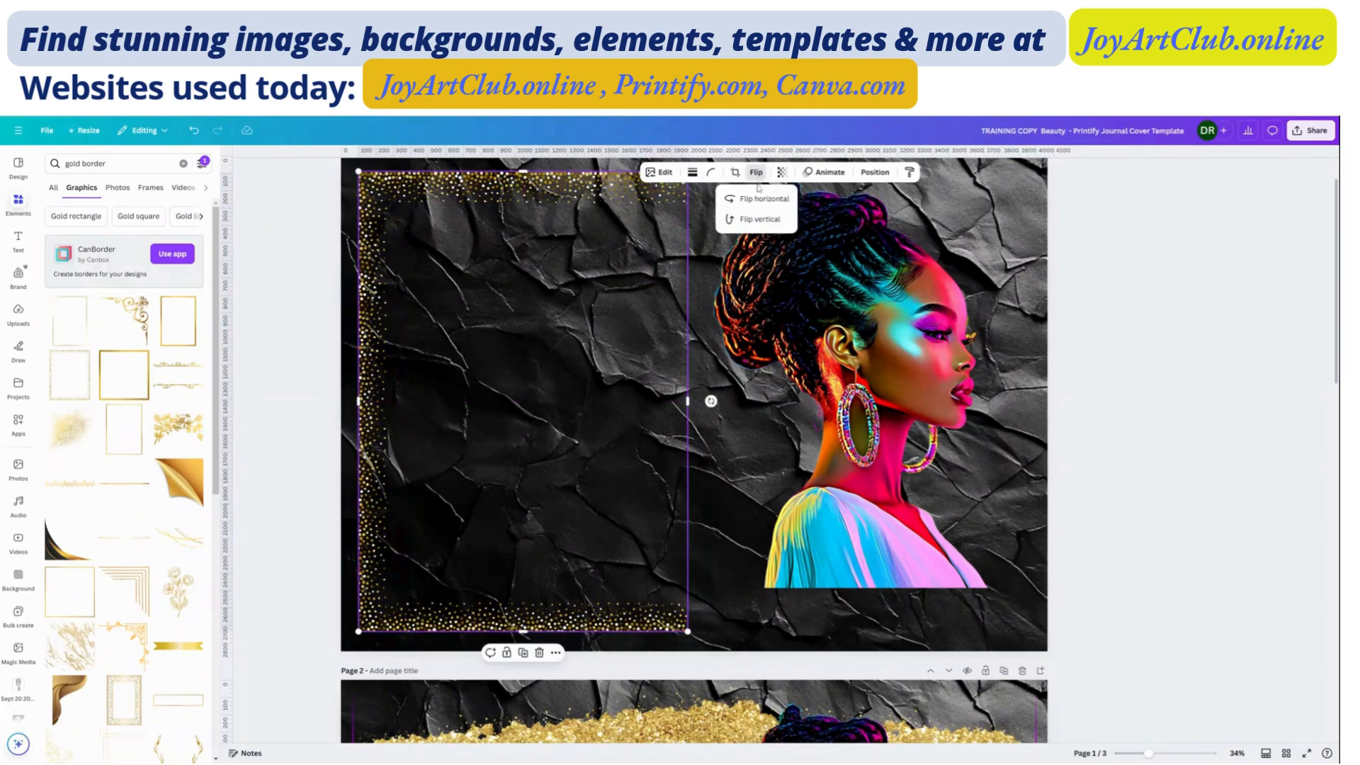
{"action": "left_click", "coordinate": [761, 199]}
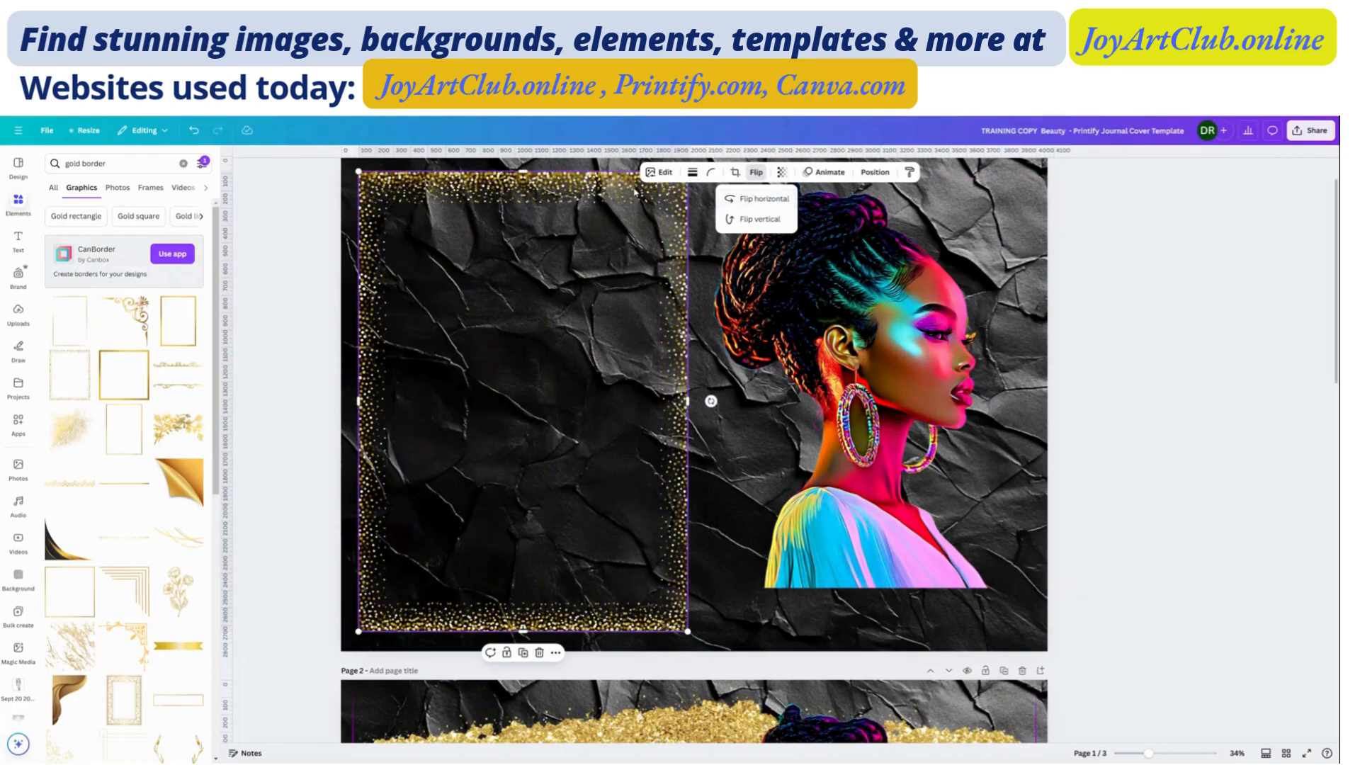
{"action": "left_click_drag", "start_coordinate": [637, 187], "coordinate": [987, 190]}
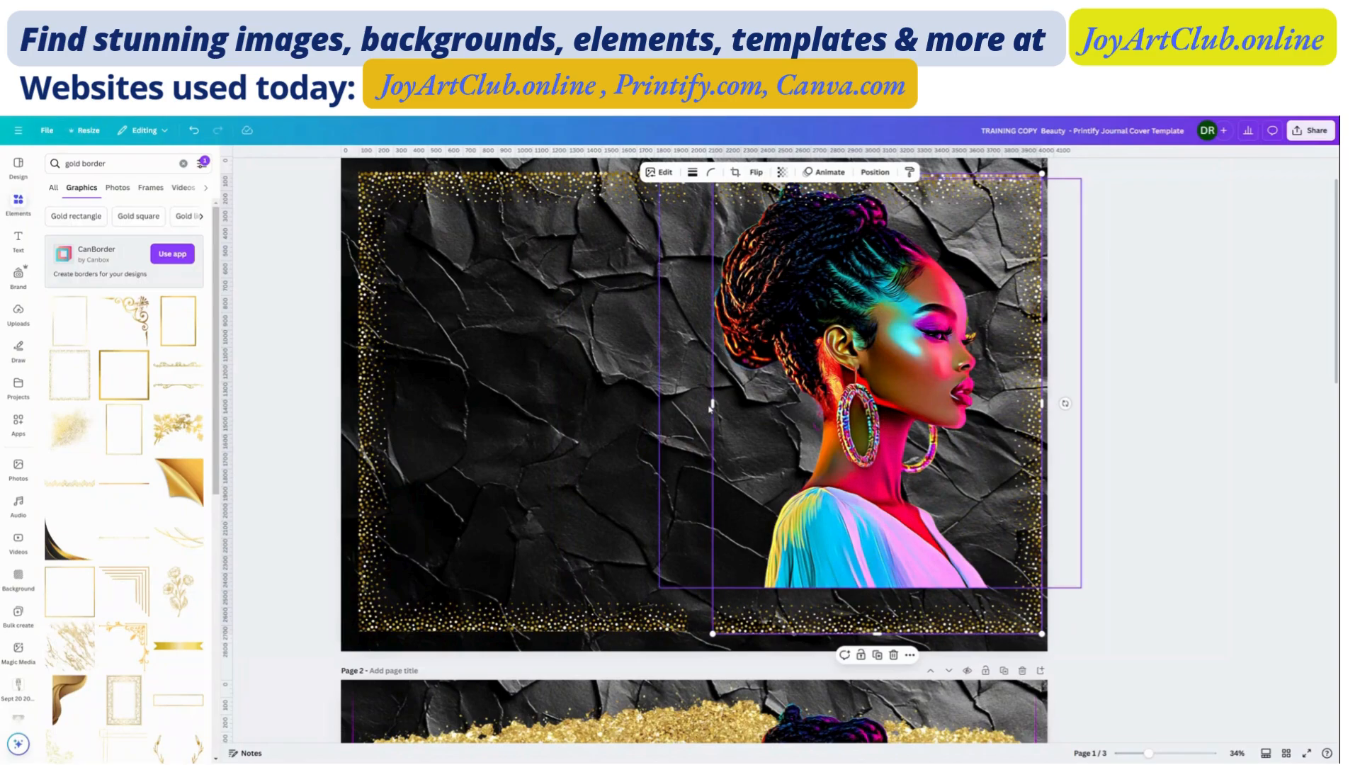
Extend the inner edges of both gold border halves so they meet near the middle of page 1.
{"action": "mouse_move", "coordinate": [713, 404]}
{"action": "left_mouse_down"}
{"action": "mouse_move", "coordinate": [689, 405]}
{"action": "mouse_move", "coordinate": [700, 400]}
{"action": "left_mouse_up"}
{"action": "left_click", "coordinate": [686, 400]}
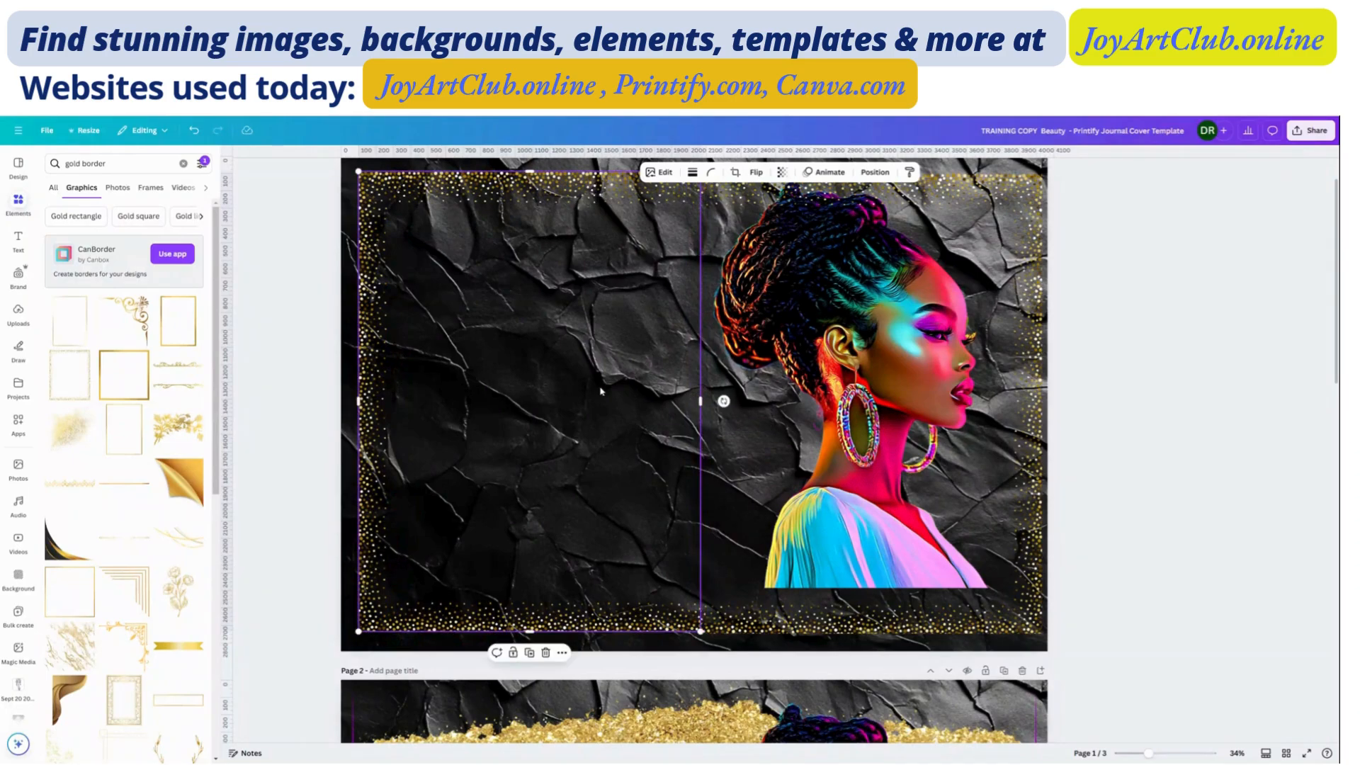
{"action": "left_click", "coordinate": [866, 367]}
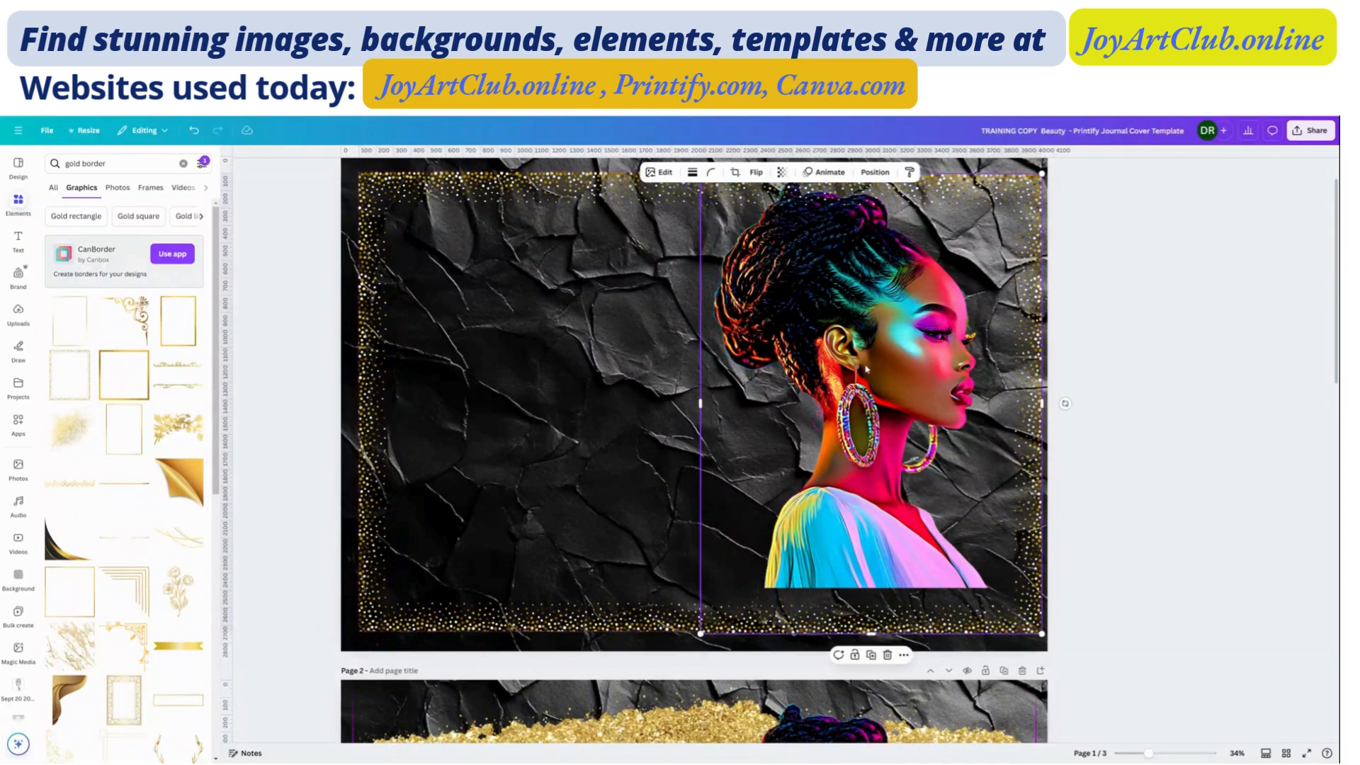
{"action": "left_click", "coordinate": [1136, 376]}
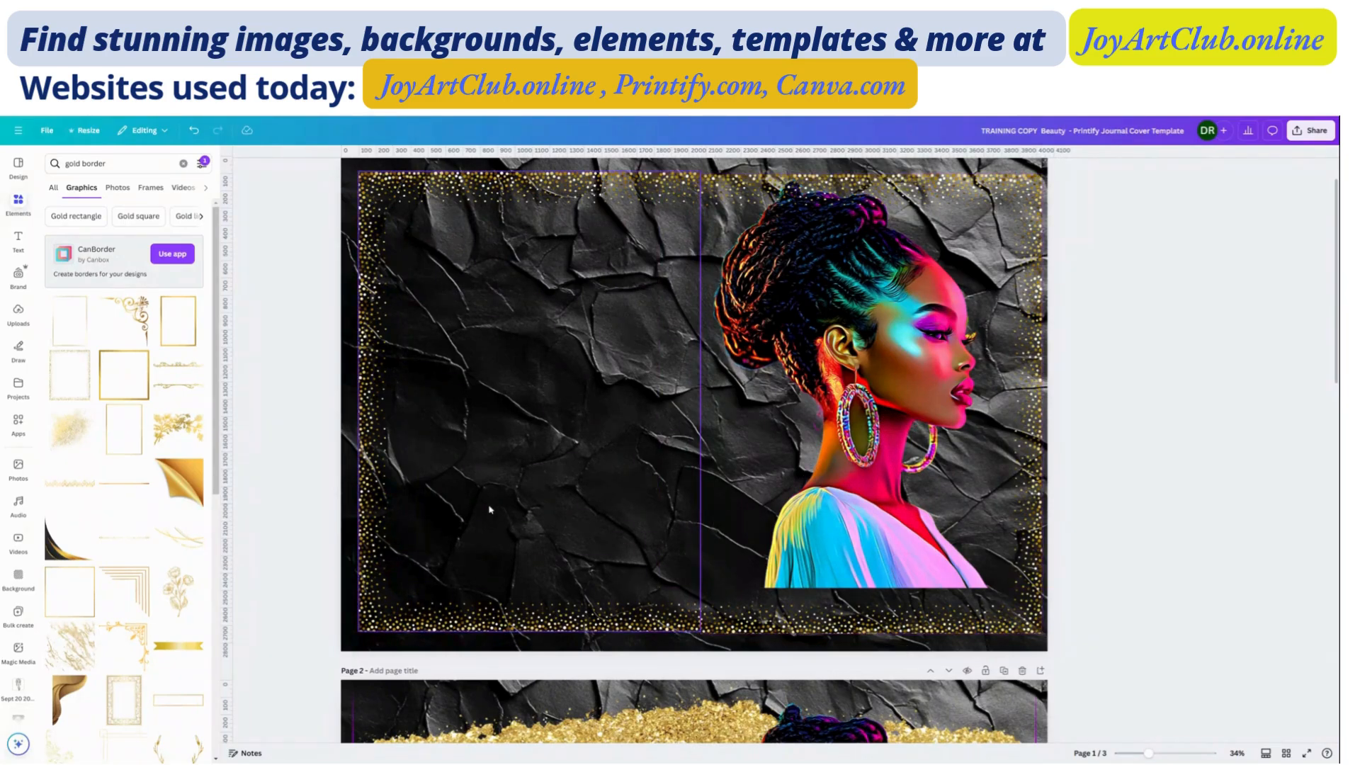
Shift the right gold border half slightly left so its outer margin matches the left half's.
{"action": "left_click", "coordinate": [352, 457]}
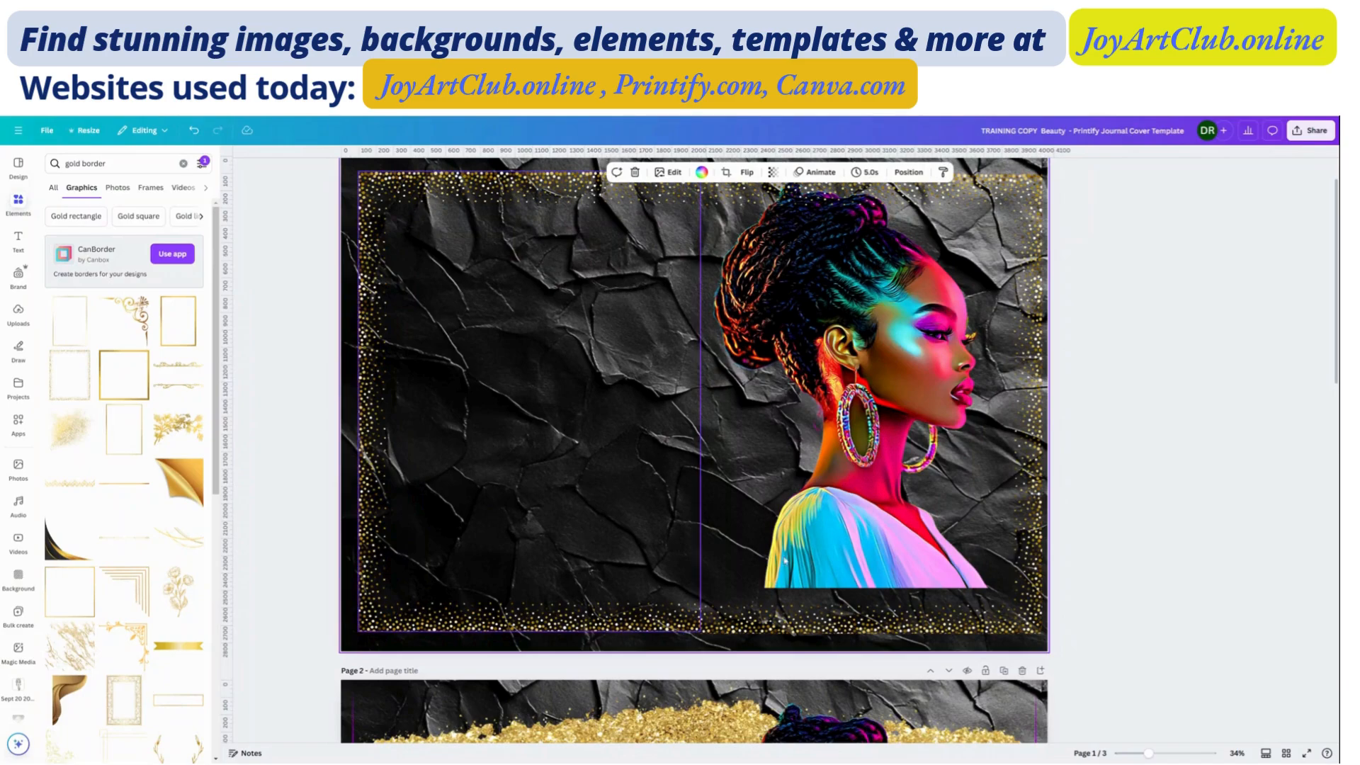
{"action": "left_click", "coordinate": [1006, 617]}
{"action": "left_click_drag", "start_coordinate": [1006, 616], "coordinate": [997, 611]}
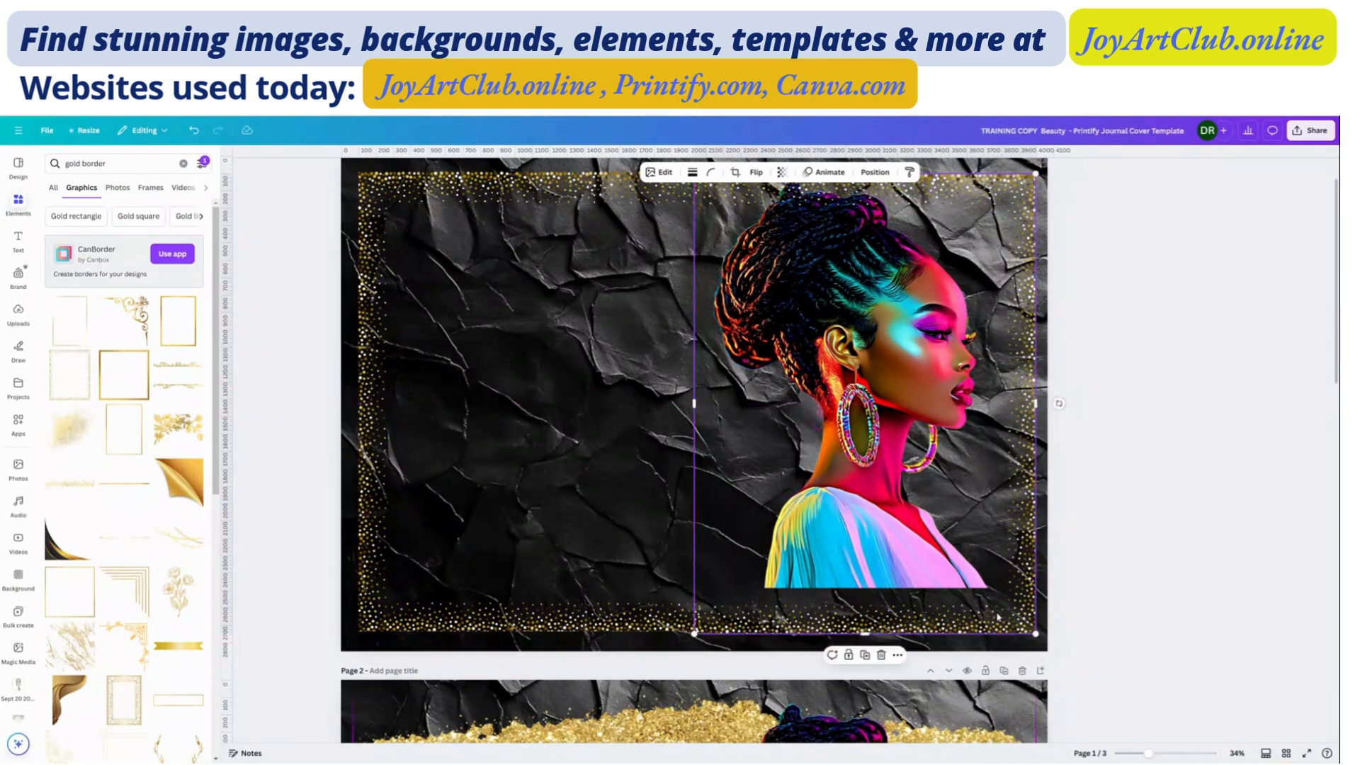
Examine the print and safe areas of the cover guide on page 3.
{"action": "scroll", "coordinate": [995, 616], "scroll_direction": "down", "scroll_amount": 5}
{"action": "scroll", "coordinate": [994, 618], "scroll_direction": "down", "scroll_amount": 9}
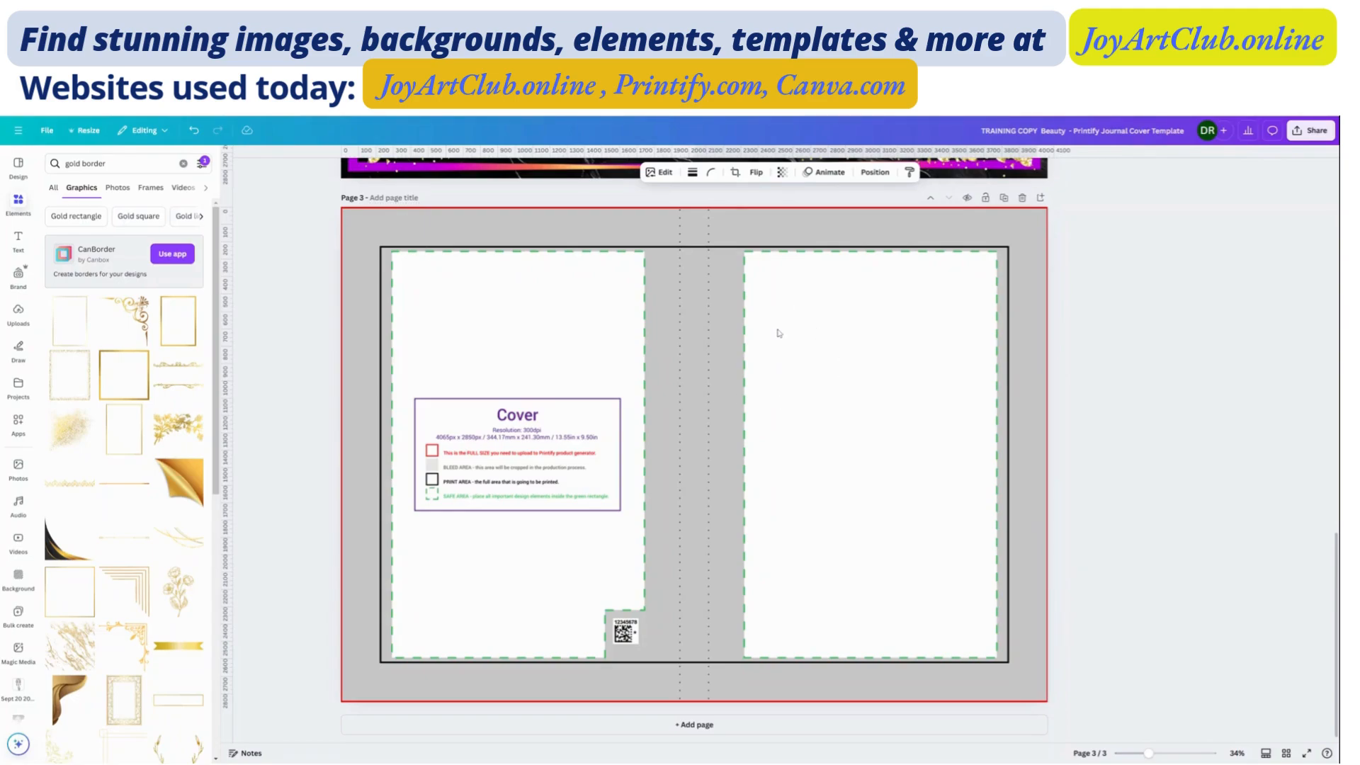
{"action": "scroll", "coordinate": [779, 333], "scroll_direction": "up", "scroll_amount": 10}
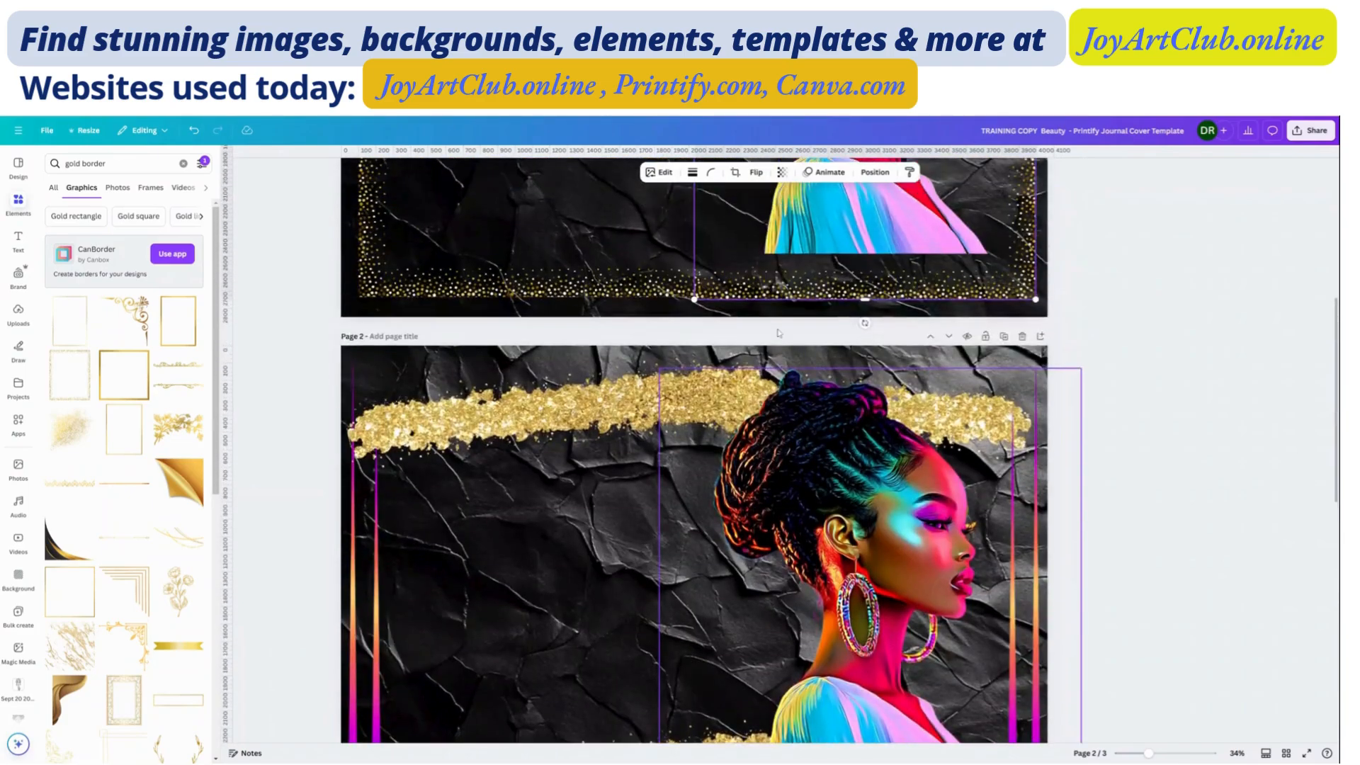
Copy the cover guide from page 3 onto page 1 to check the gold border against its print area, and undo the paste.
{"action": "scroll", "coordinate": [779, 333], "scroll_direction": "up", "scroll_amount": 5}
{"action": "scroll", "coordinate": [778, 336], "scroll_direction": "down", "scroll_amount": 7}
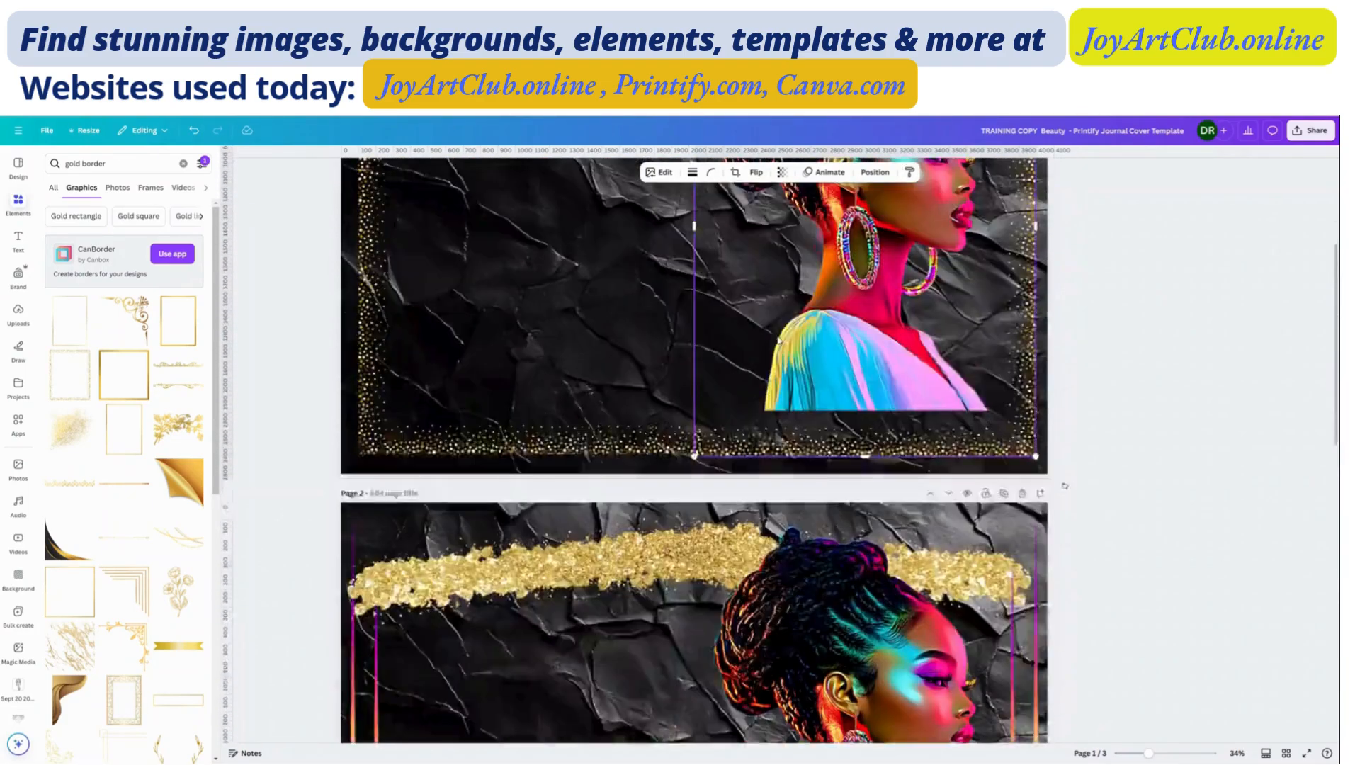
{"action": "scroll", "coordinate": [777, 341], "scroll_direction": "down", "scroll_amount": 5}
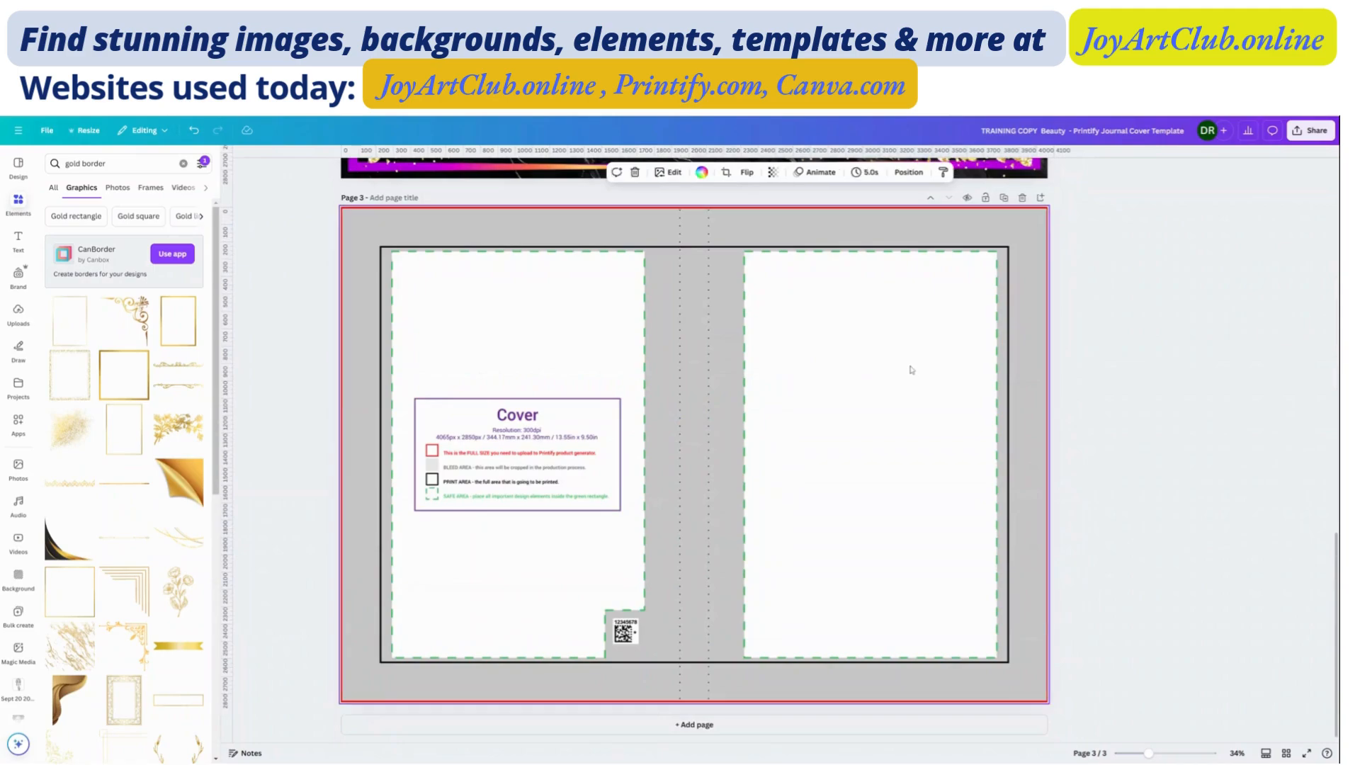
{"action": "right_click", "coordinate": [825, 339]}
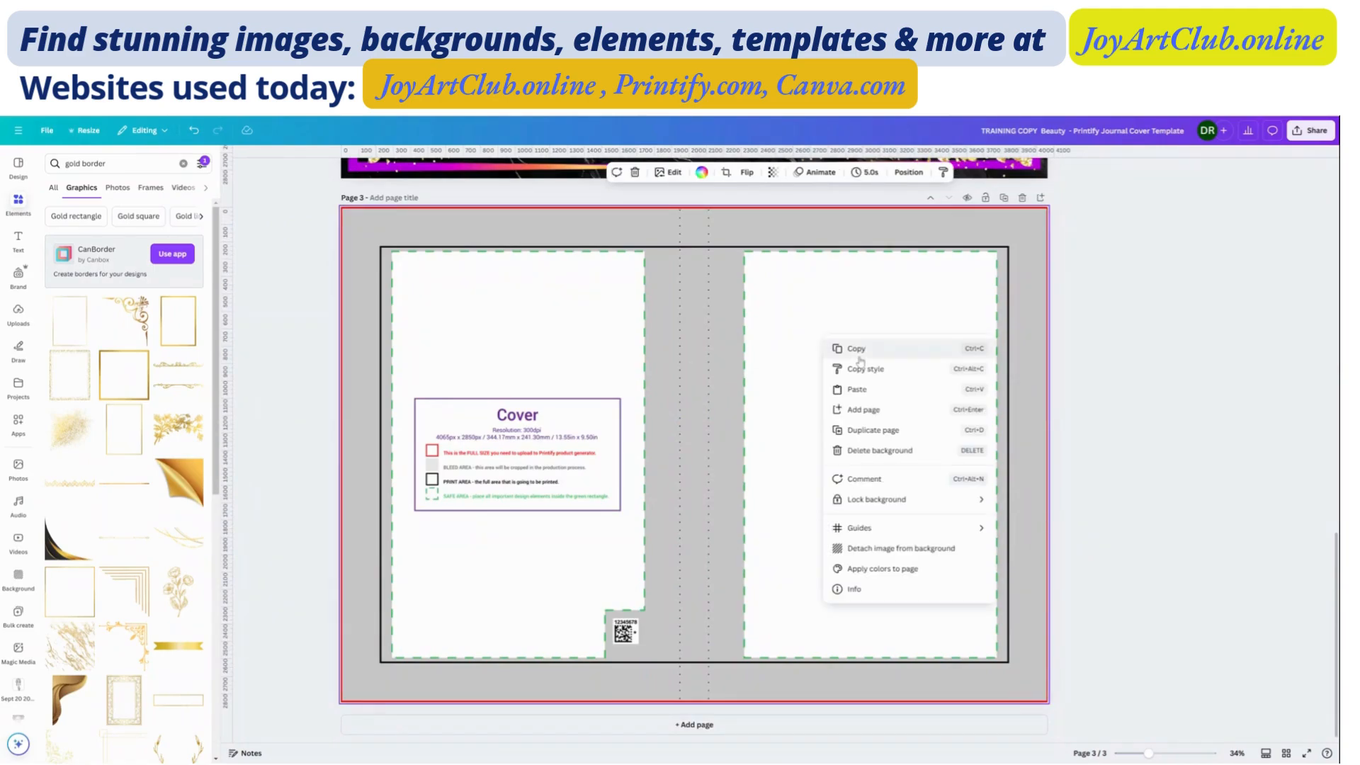
{"action": "left_click", "coordinate": [857, 350]}
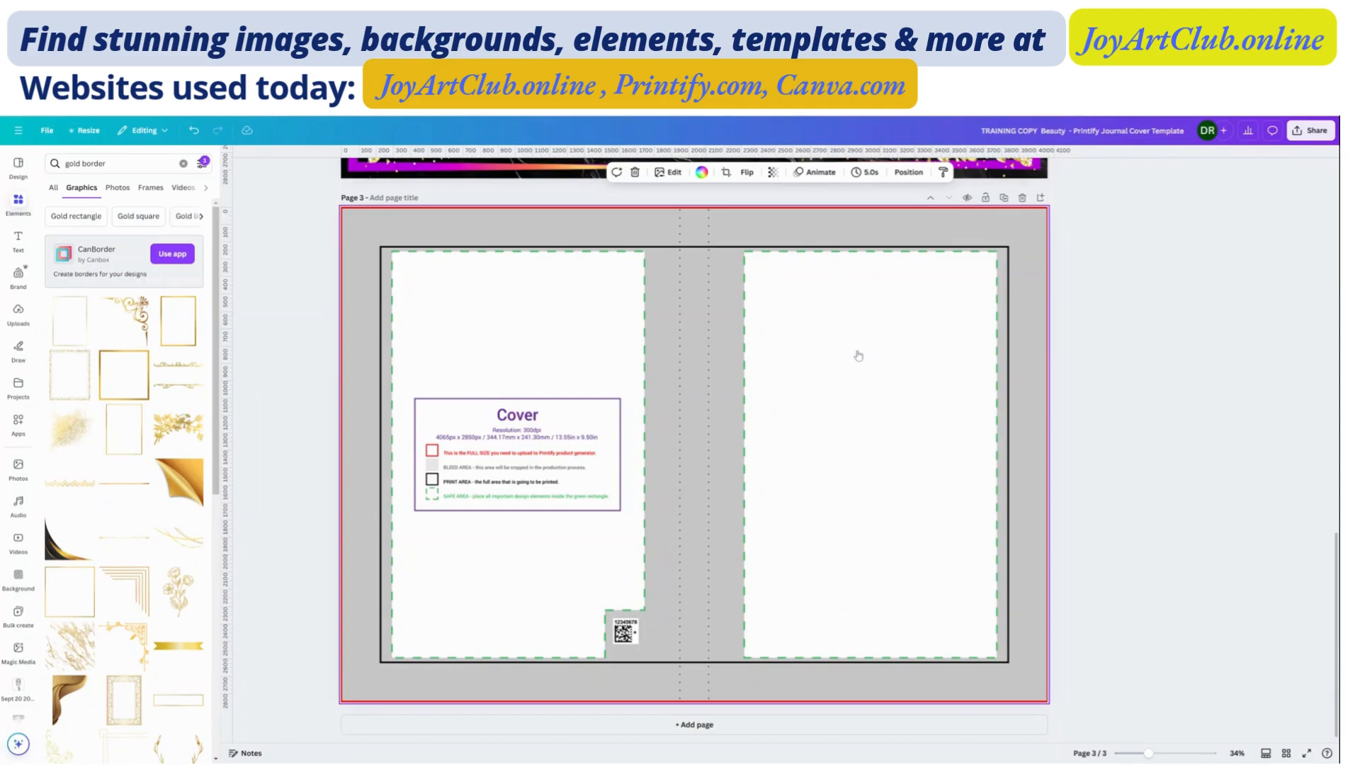
{"action": "scroll", "coordinate": [850, 358], "scroll_direction": "up", "scroll_amount": 8}
{"action": "scroll", "coordinate": [790, 362], "scroll_direction": "down", "scroll_amount": 2}
{"action": "scroll", "coordinate": [790, 363], "scroll_direction": "up", "scroll_amount": 3}
{"action": "left_click", "coordinate": [640, 383]}
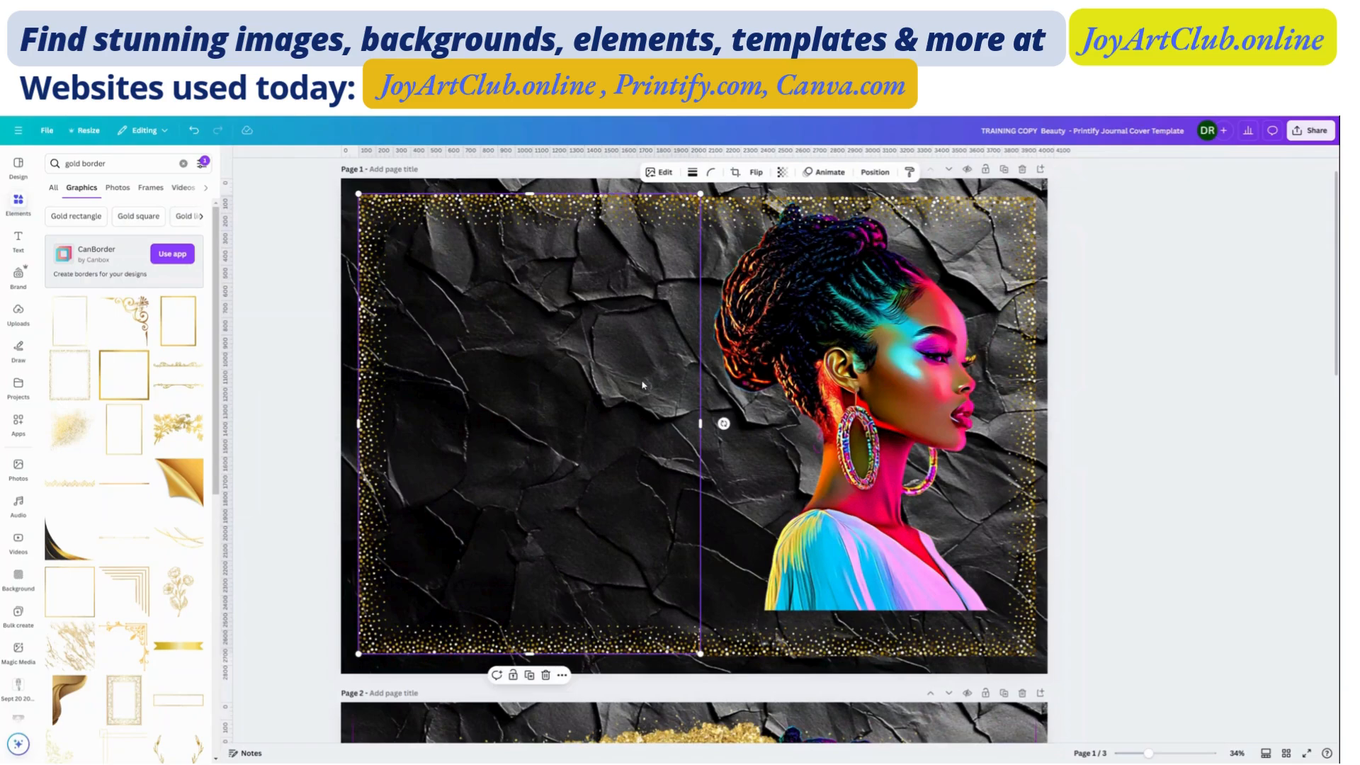
{"action": "key", "text": "ctrl+v"}
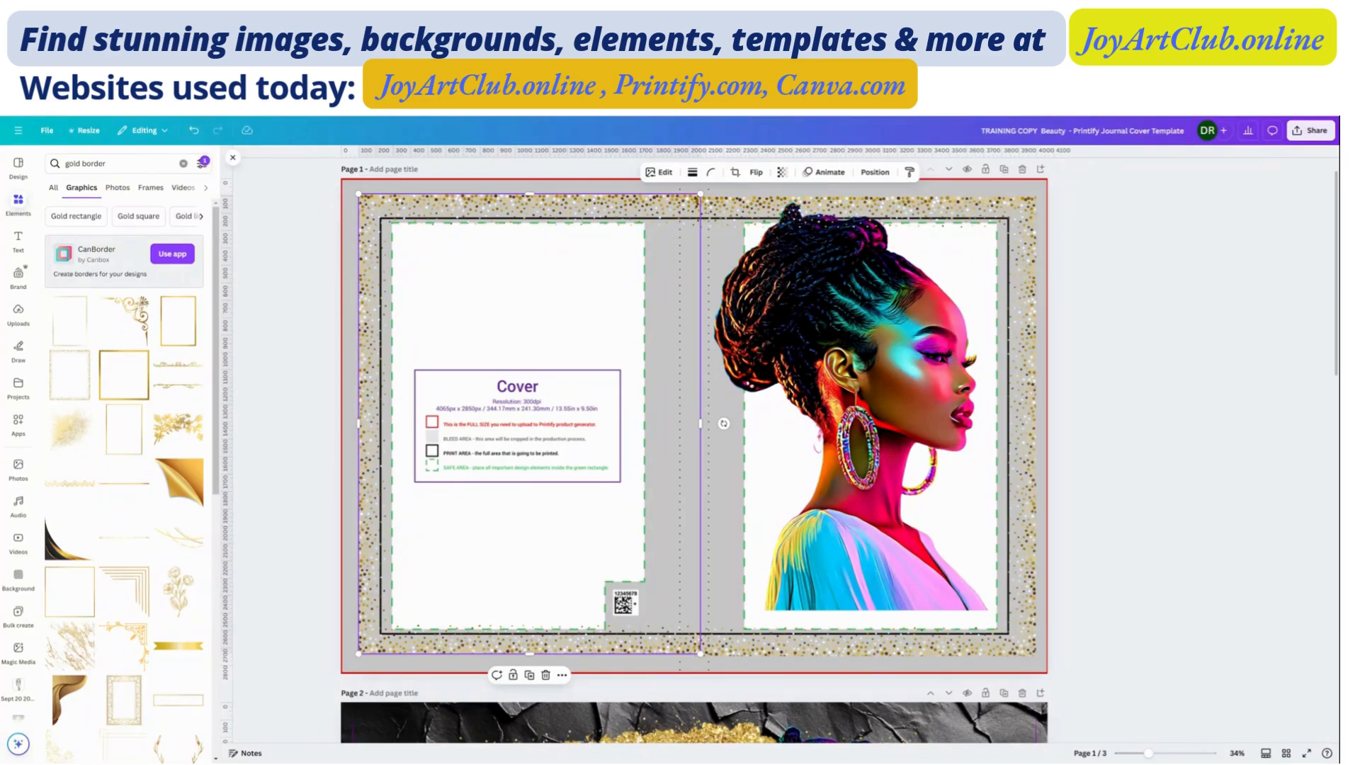
{"action": "left_click", "coordinate": [195, 132]}
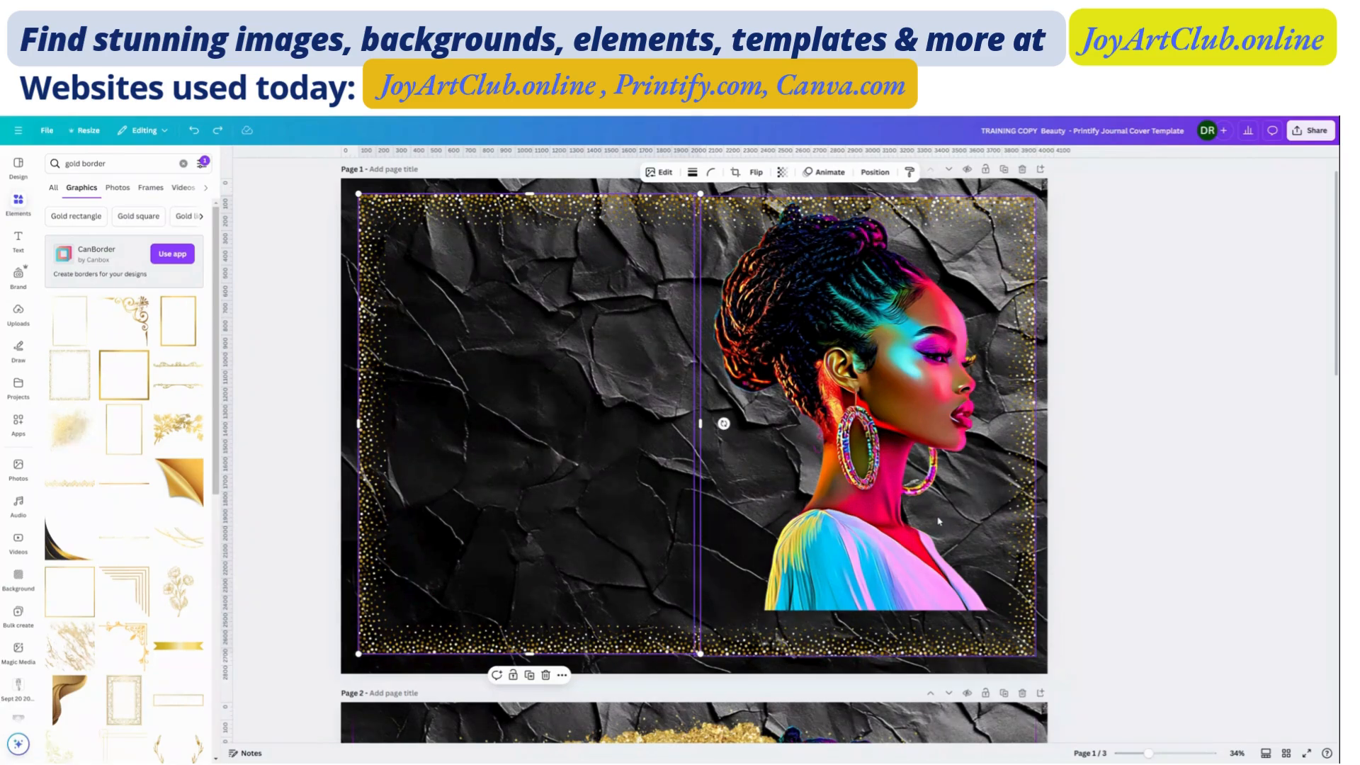
{"action": "scroll", "coordinate": [921, 516], "scroll_direction": "down", "scroll_amount": 3}
{"action": "scroll", "coordinate": [723, 246], "scroll_direction": "down", "scroll_amount": 5}
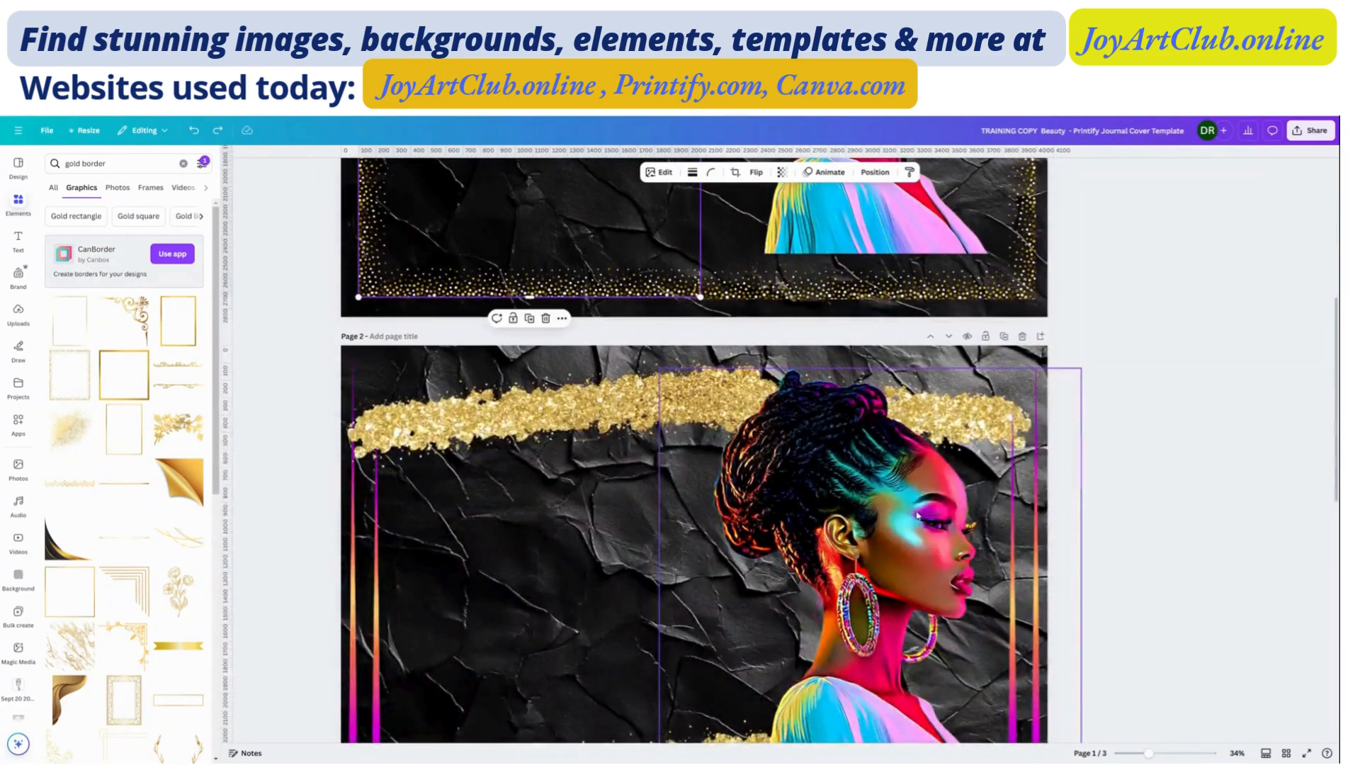
{"action": "scroll", "coordinate": [811, 393], "scroll_direction": "up", "scroll_amount": 5}
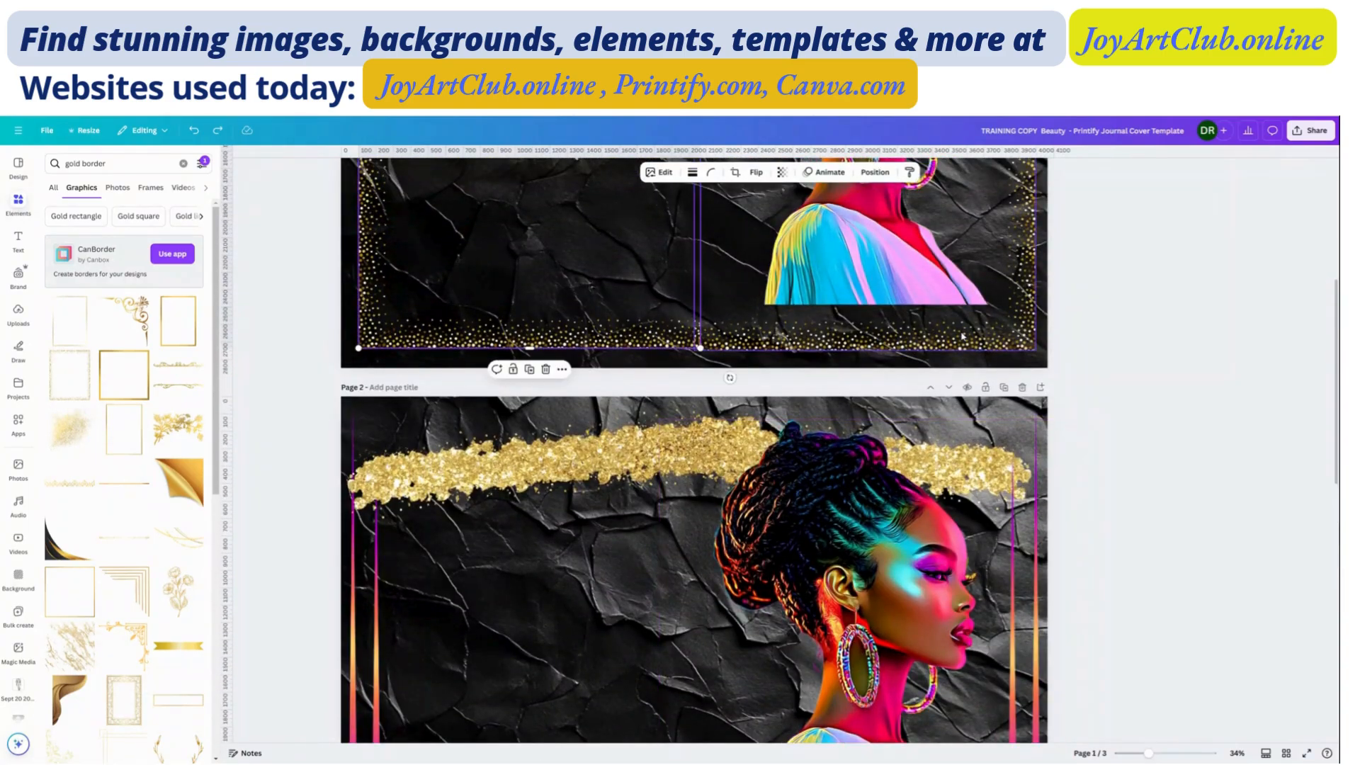
{"action": "scroll", "coordinate": [921, 354], "scroll_direction": "up", "scroll_amount": 3}
{"action": "scroll", "coordinate": [931, 391], "scroll_direction": "up", "scroll_amount": 2}
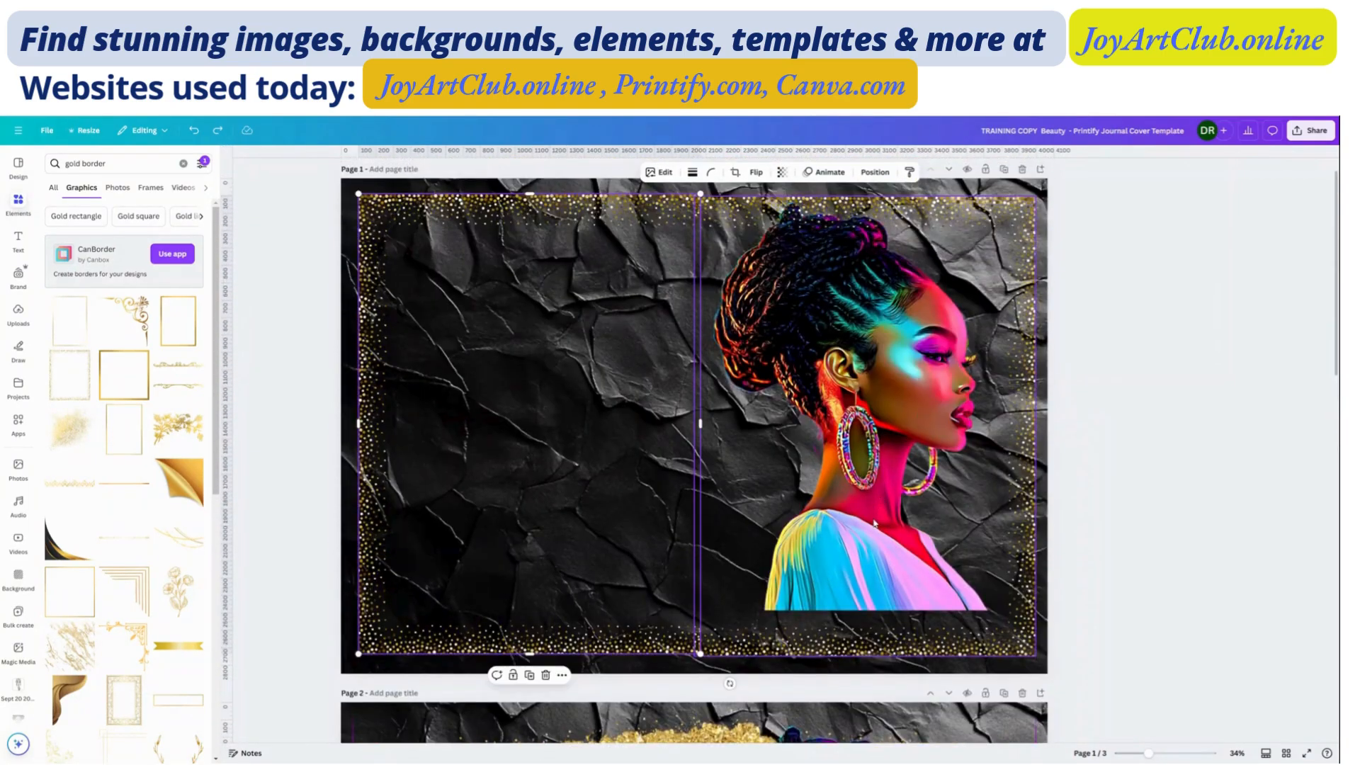
Nudge the right gold border half on page 1 slightly upward so it lines up with the left half.
{"action": "left_click", "coordinate": [899, 599]}
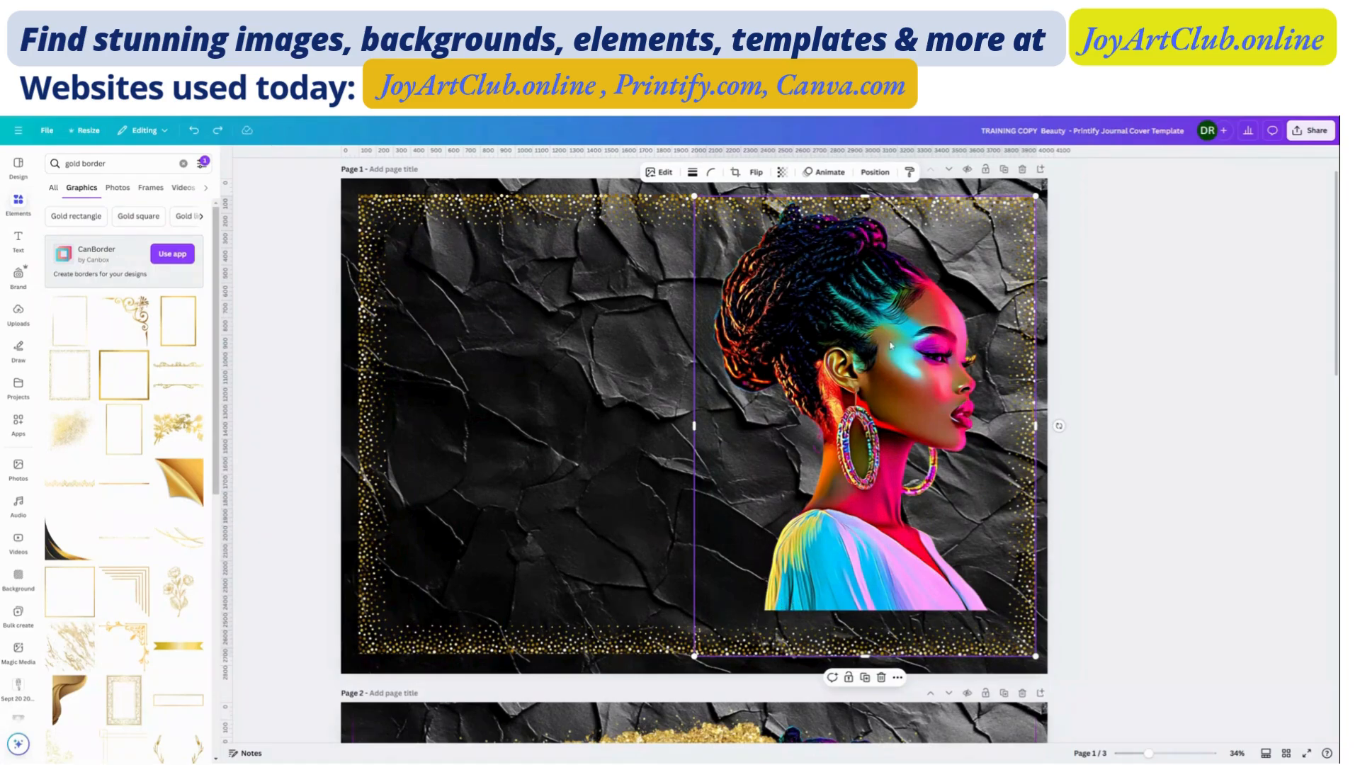
{"action": "left_click", "coordinate": [1165, 449]}
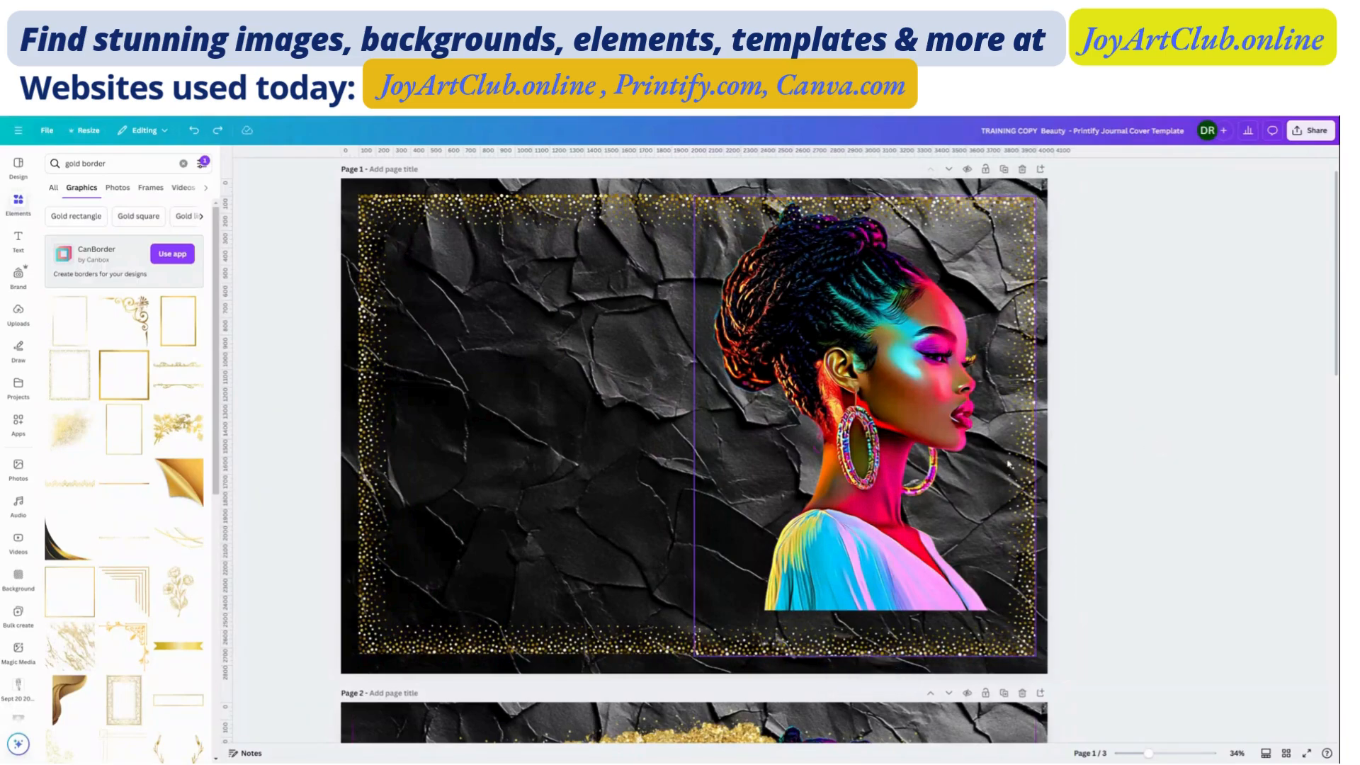
{"action": "left_click", "coordinate": [897, 404]}
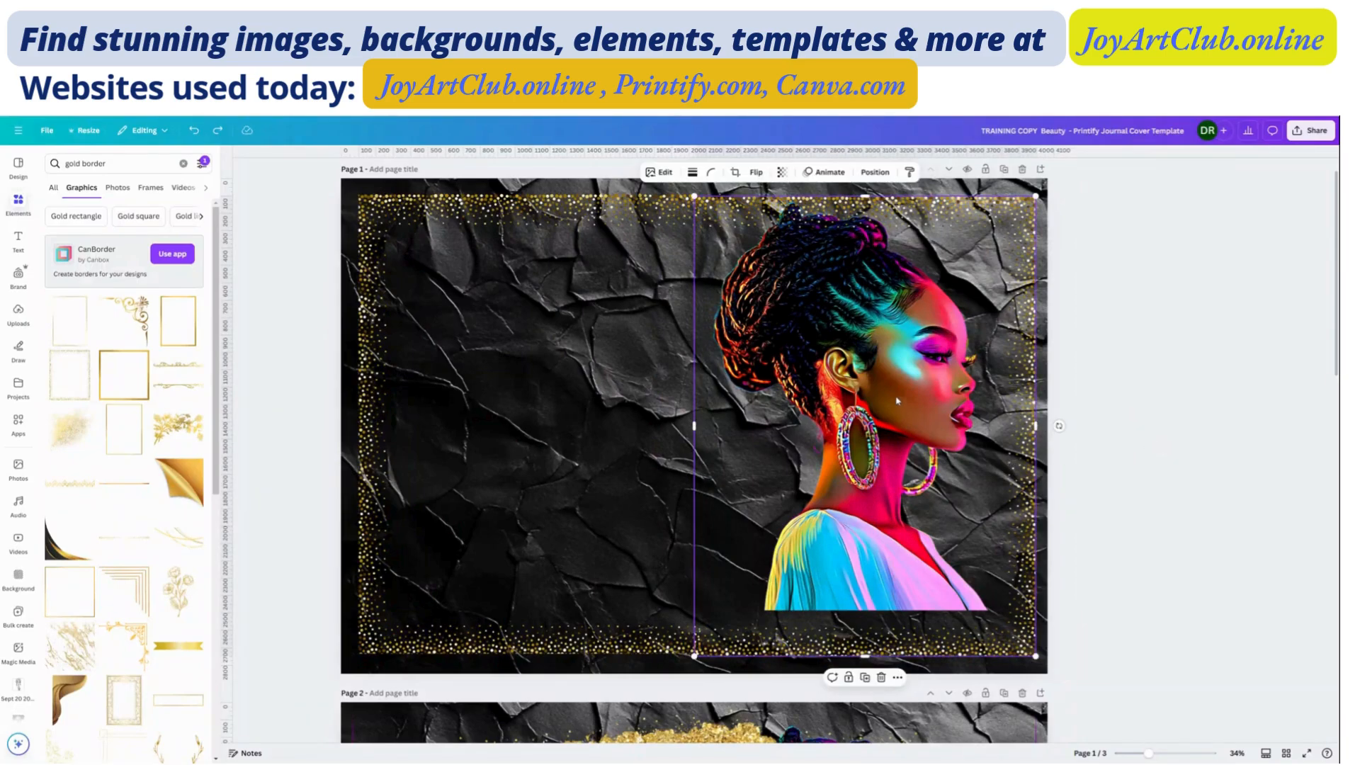
{"action": "left_click_drag", "start_coordinate": [908, 340], "coordinate": [887, 331]}
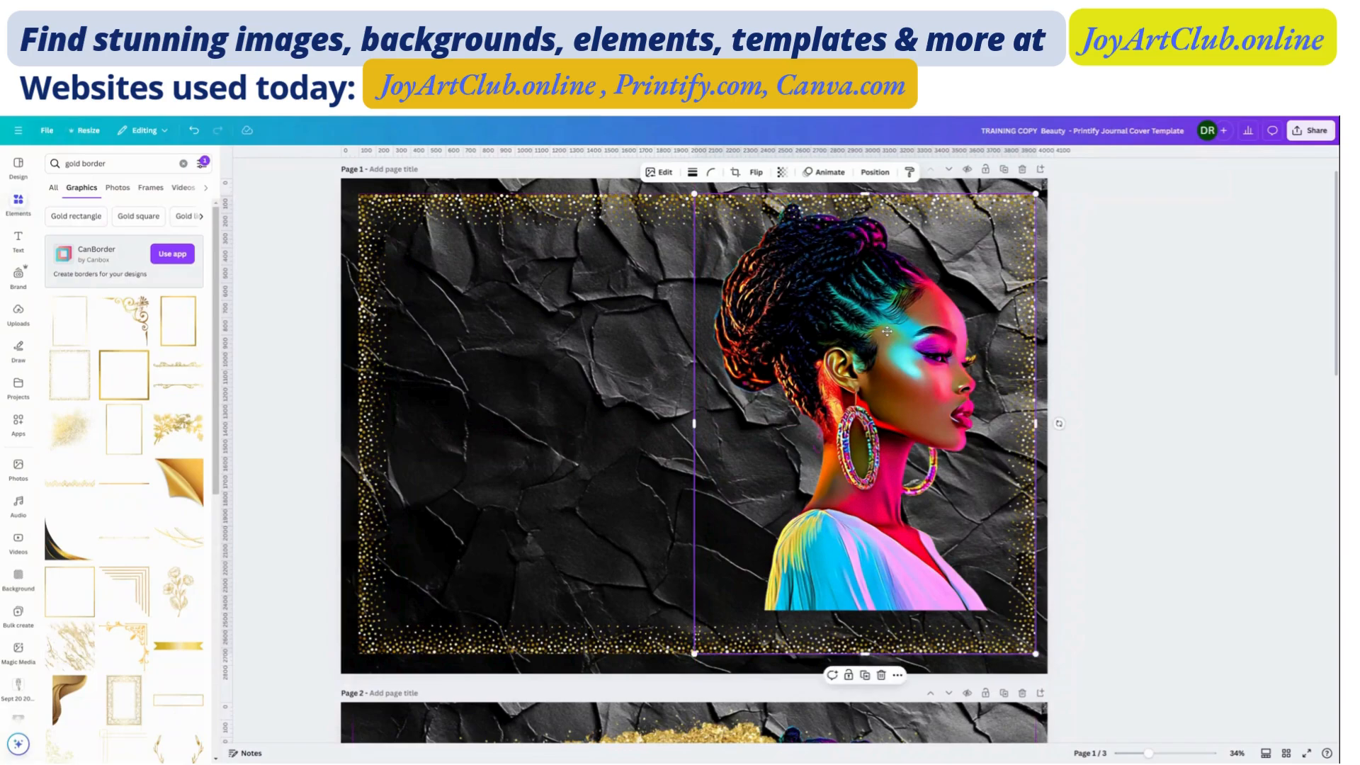
Bring the woman's image on page 1 to the top of the layer order, above both gold border halves.
{"action": "left_click", "coordinate": [875, 173]}
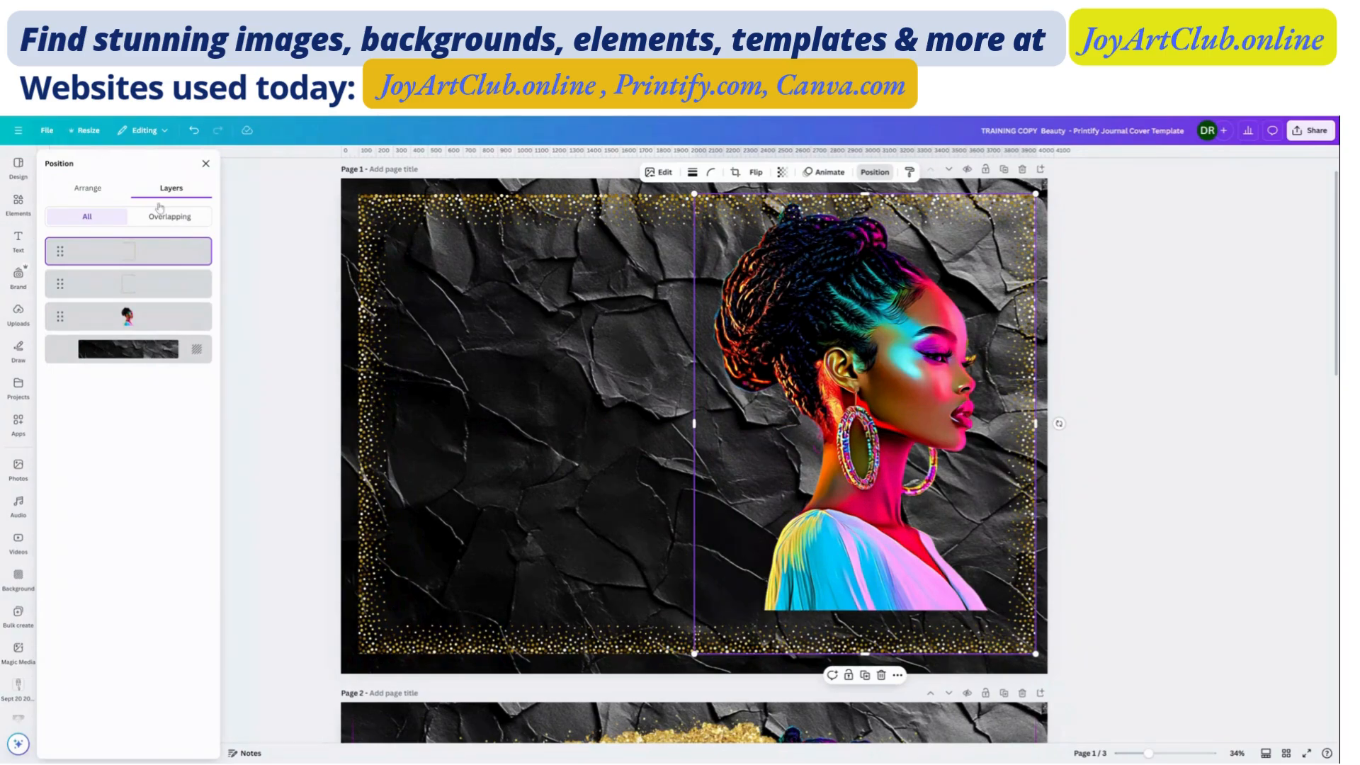
{"action": "left_click_drag", "start_coordinate": [88, 323], "coordinate": [58, 228]}
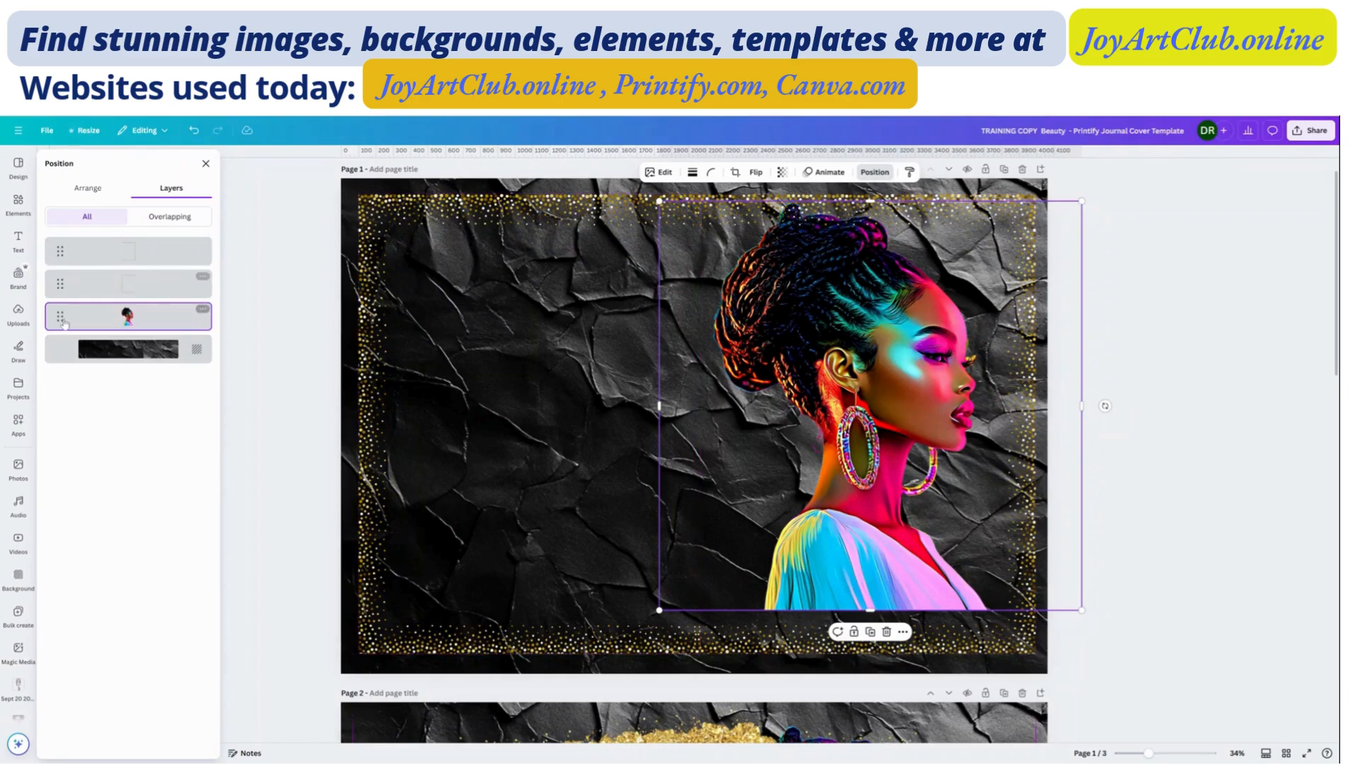
{"action": "left_click_drag", "start_coordinate": [60, 316], "coordinate": [63, 250]}
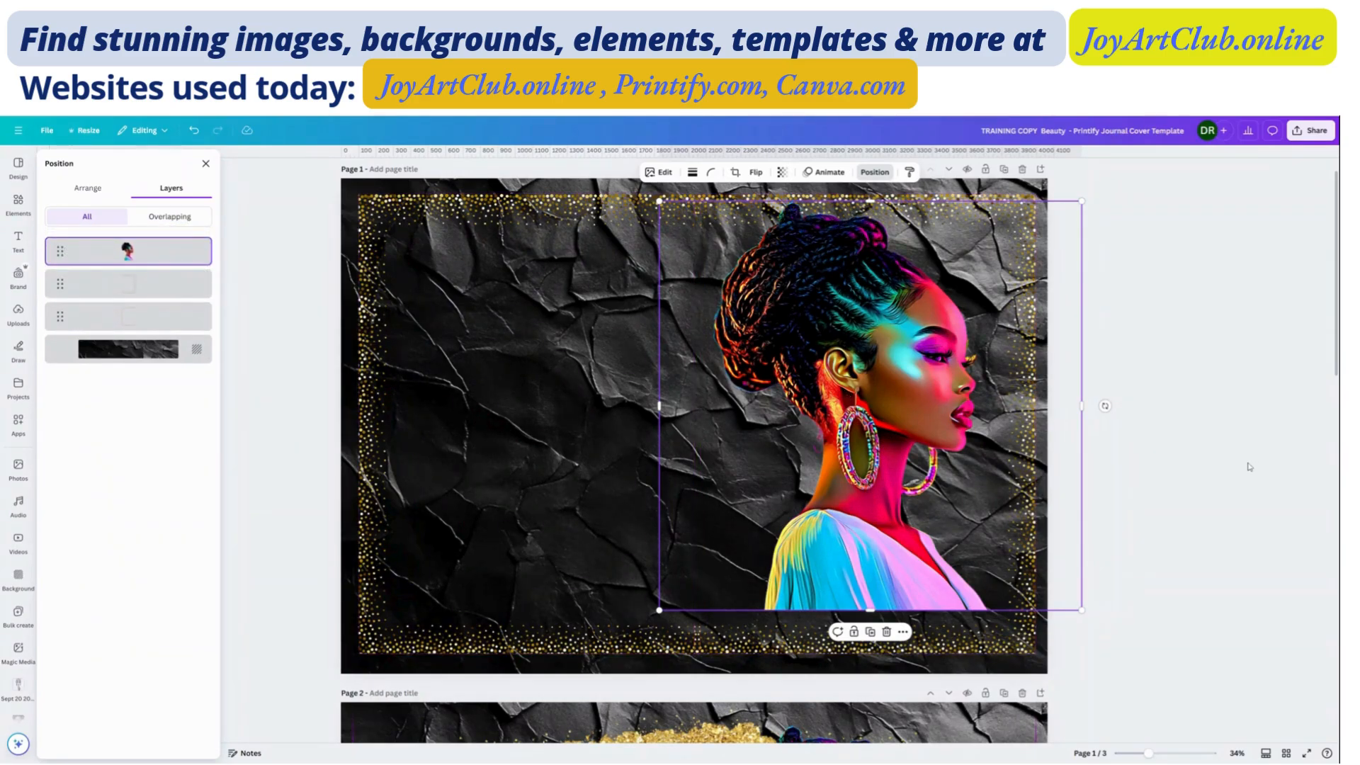
{"action": "left_click", "coordinate": [903, 467]}
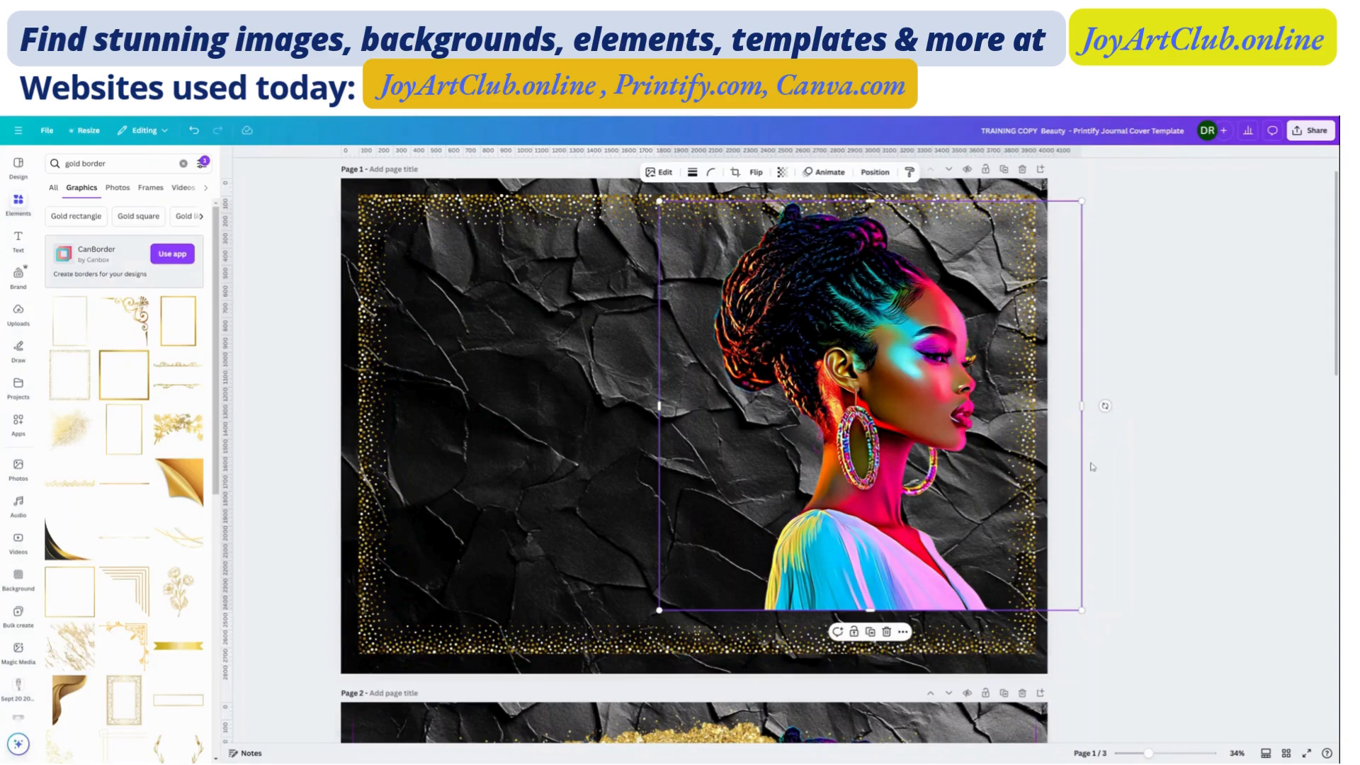
{"action": "left_click", "coordinate": [1198, 469]}
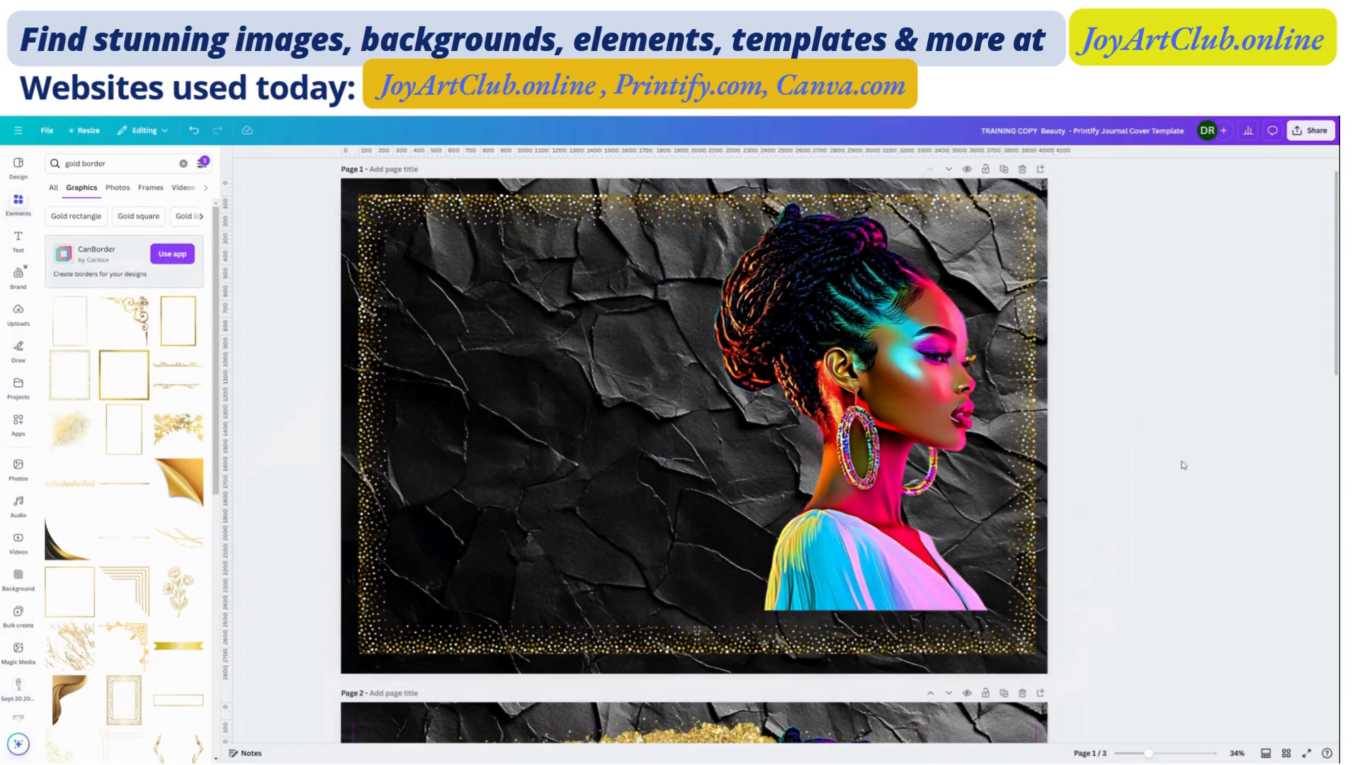
Replace the gold border search in the element library with a search for "purple watercolor".
{"action": "left_click", "coordinate": [18, 204]}
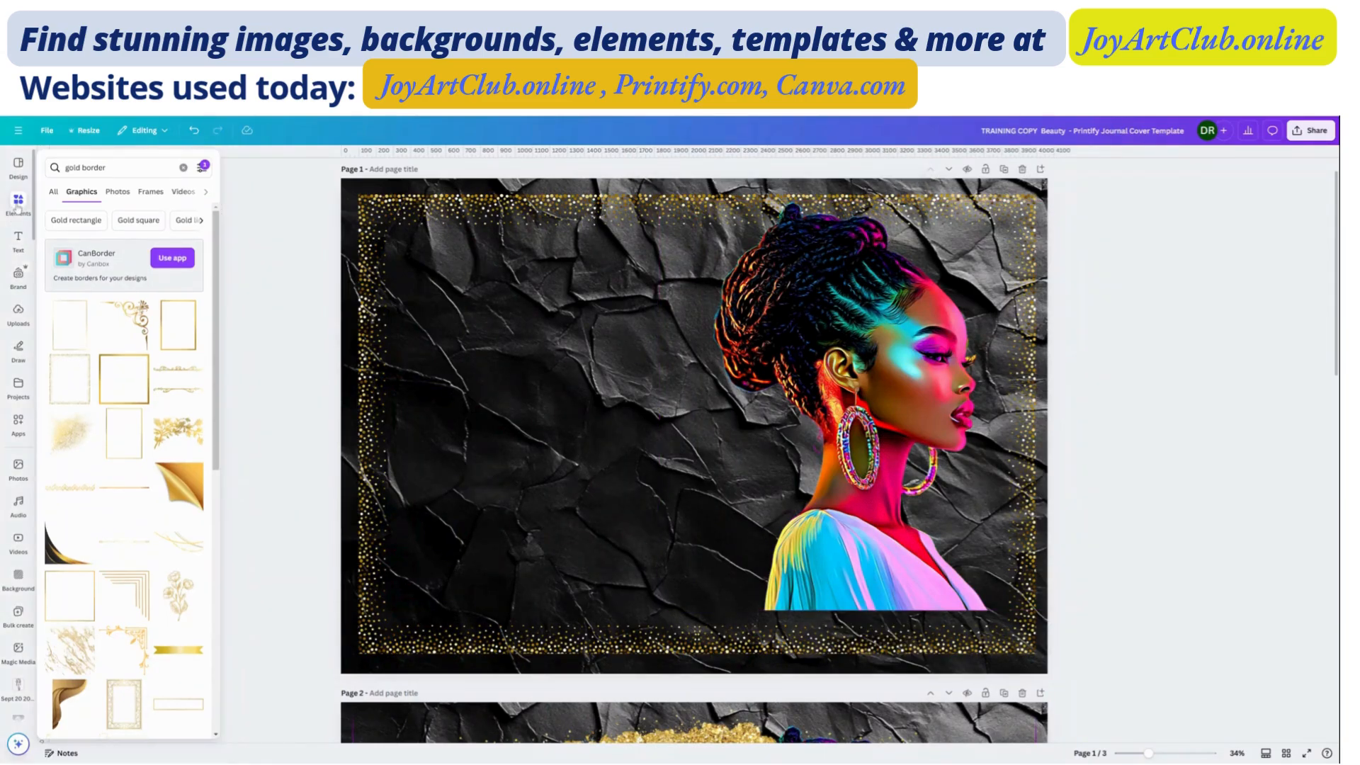
{"action": "left_click", "coordinate": [183, 168]}
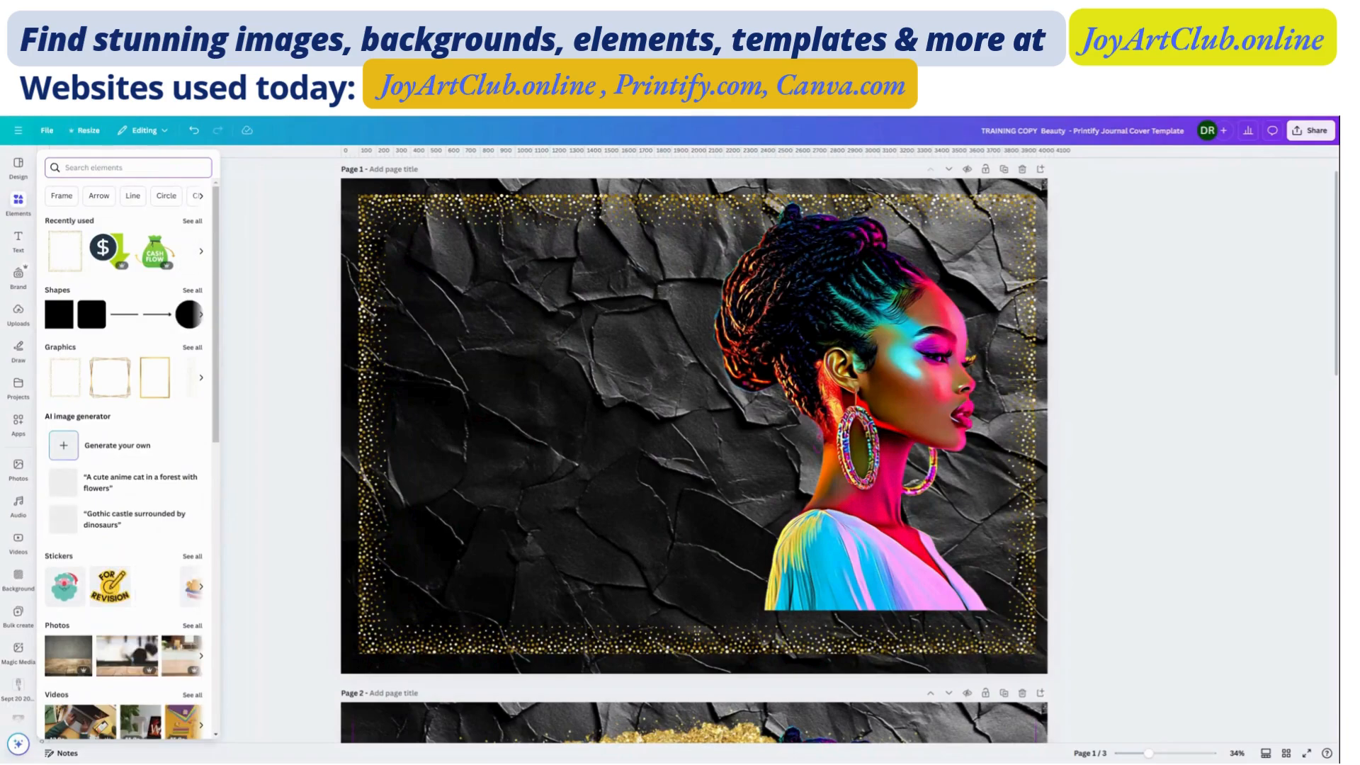
{"action": "type", "text": "purple w"}
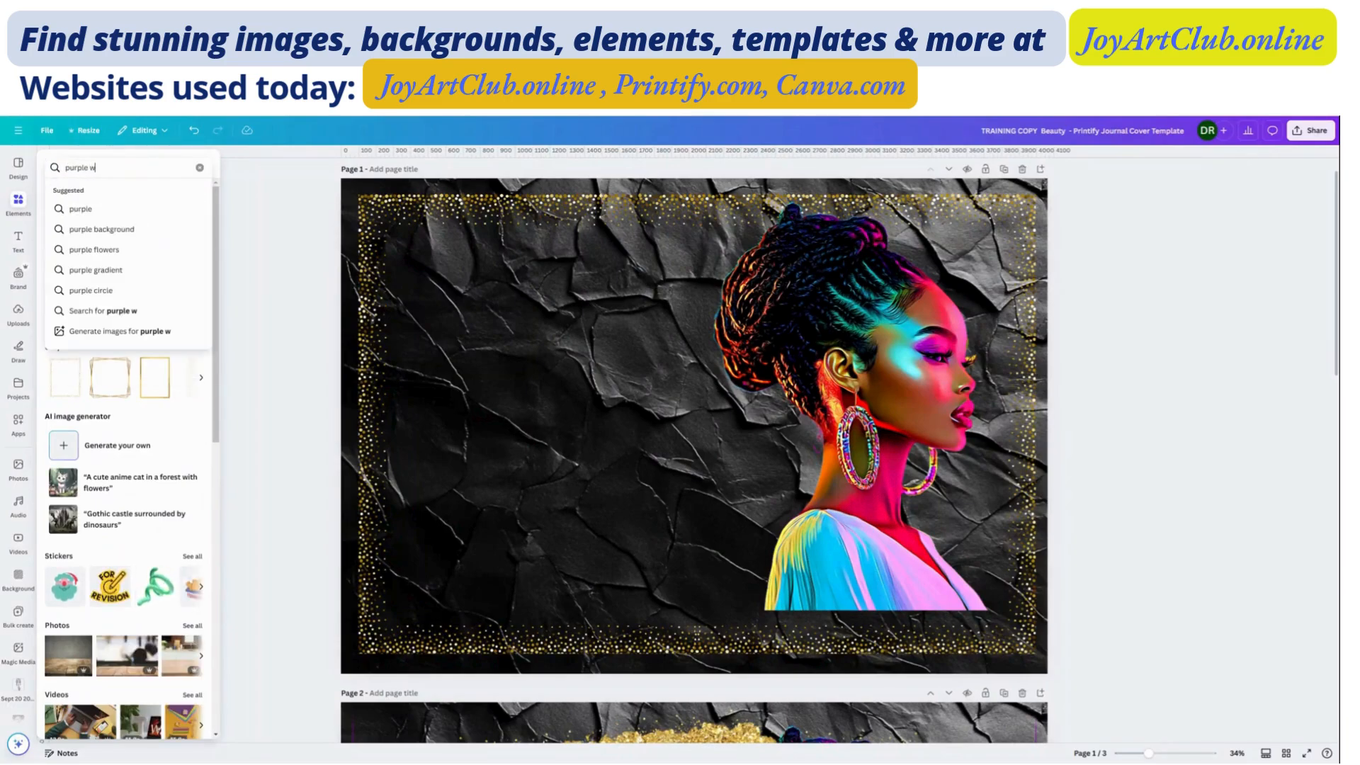
{"action": "type", "text": "atercolor"}
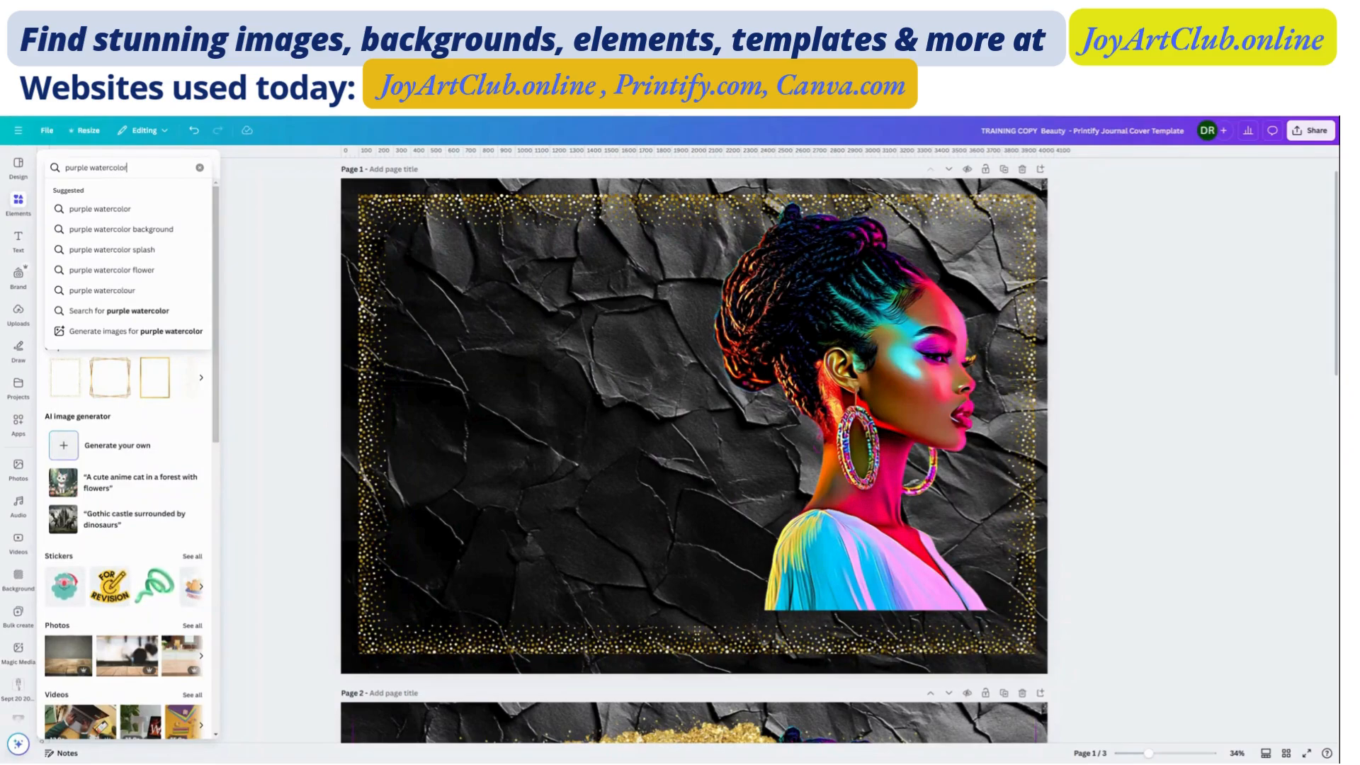
{"action": "key", "text": "Return"}
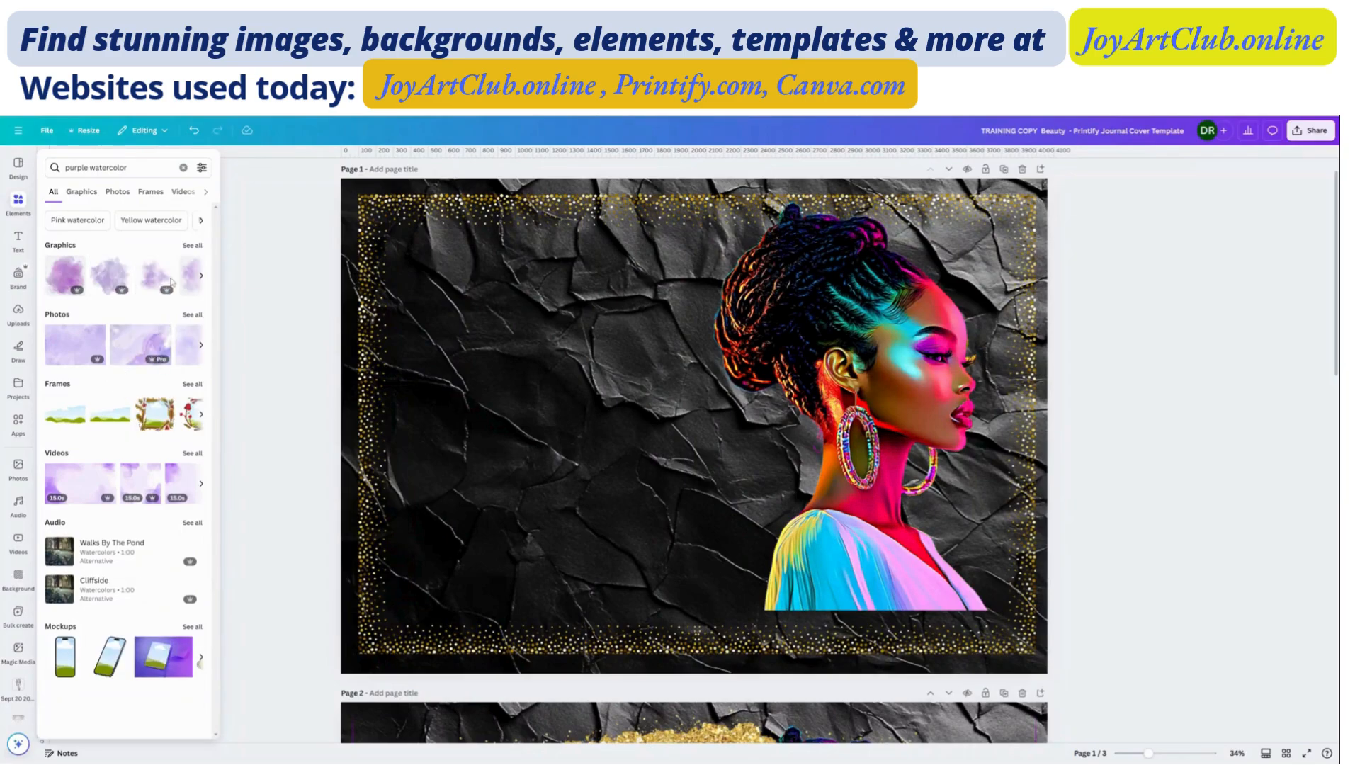
Refine the element search to "purple watercolor border" and show all matching graphics.
{"action": "double_click", "coordinate": [109, 167]}
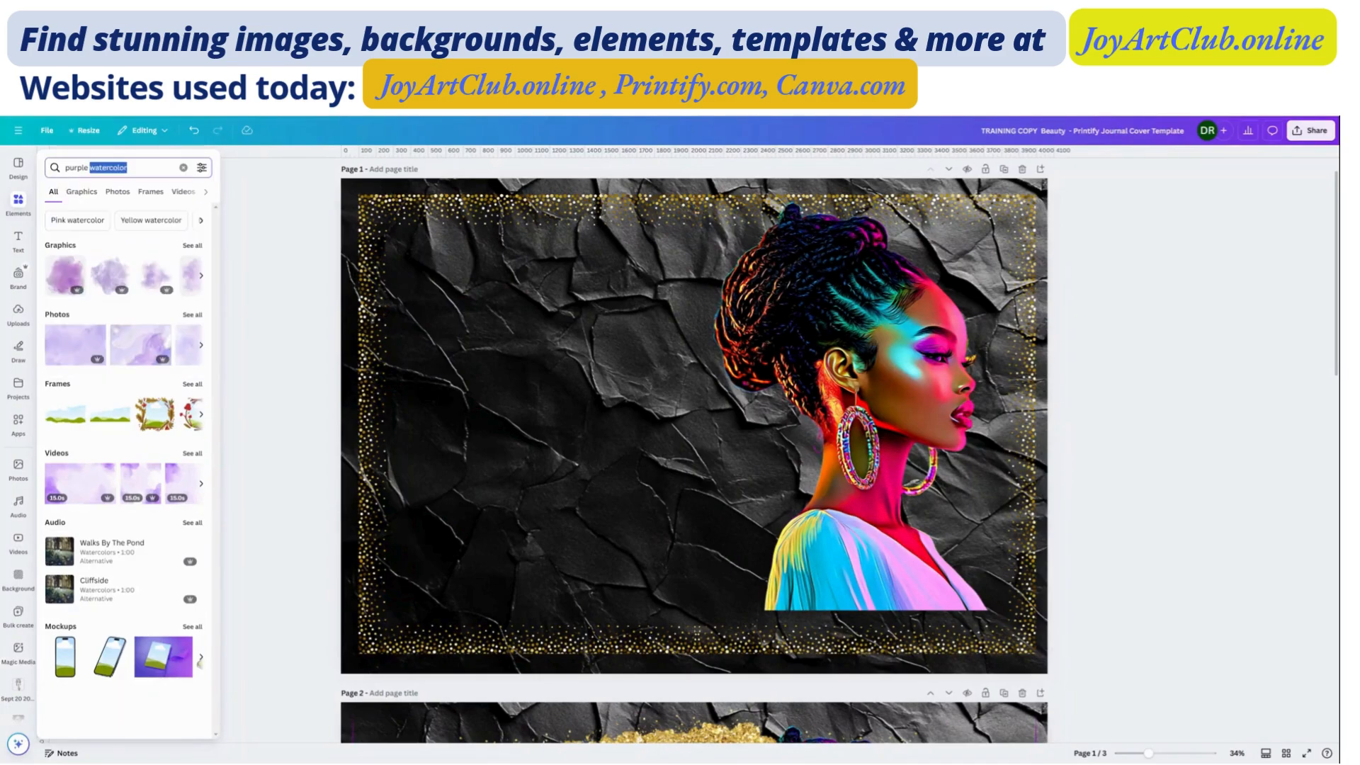
{"action": "left_click", "coordinate": [128, 168]}
{"action": "type", "text": "border"}
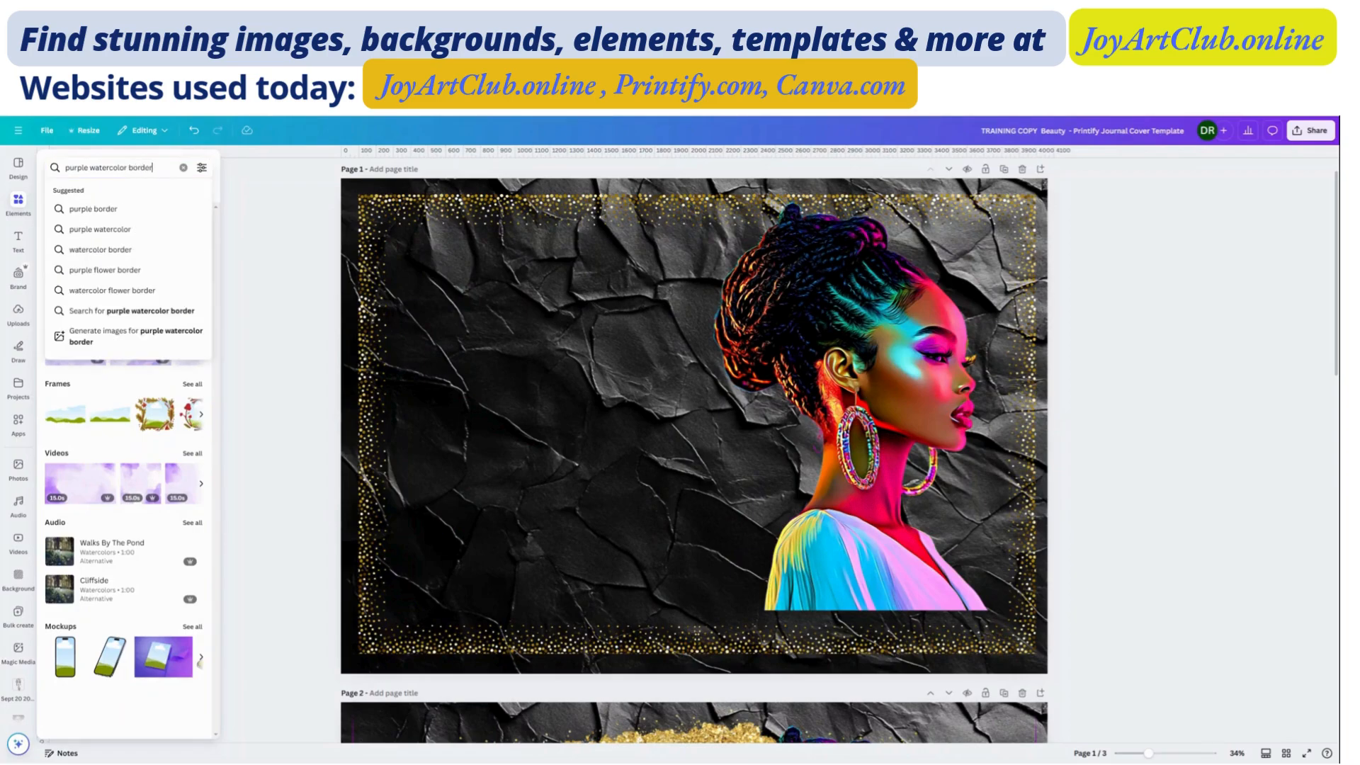
{"action": "key", "text": "Return"}
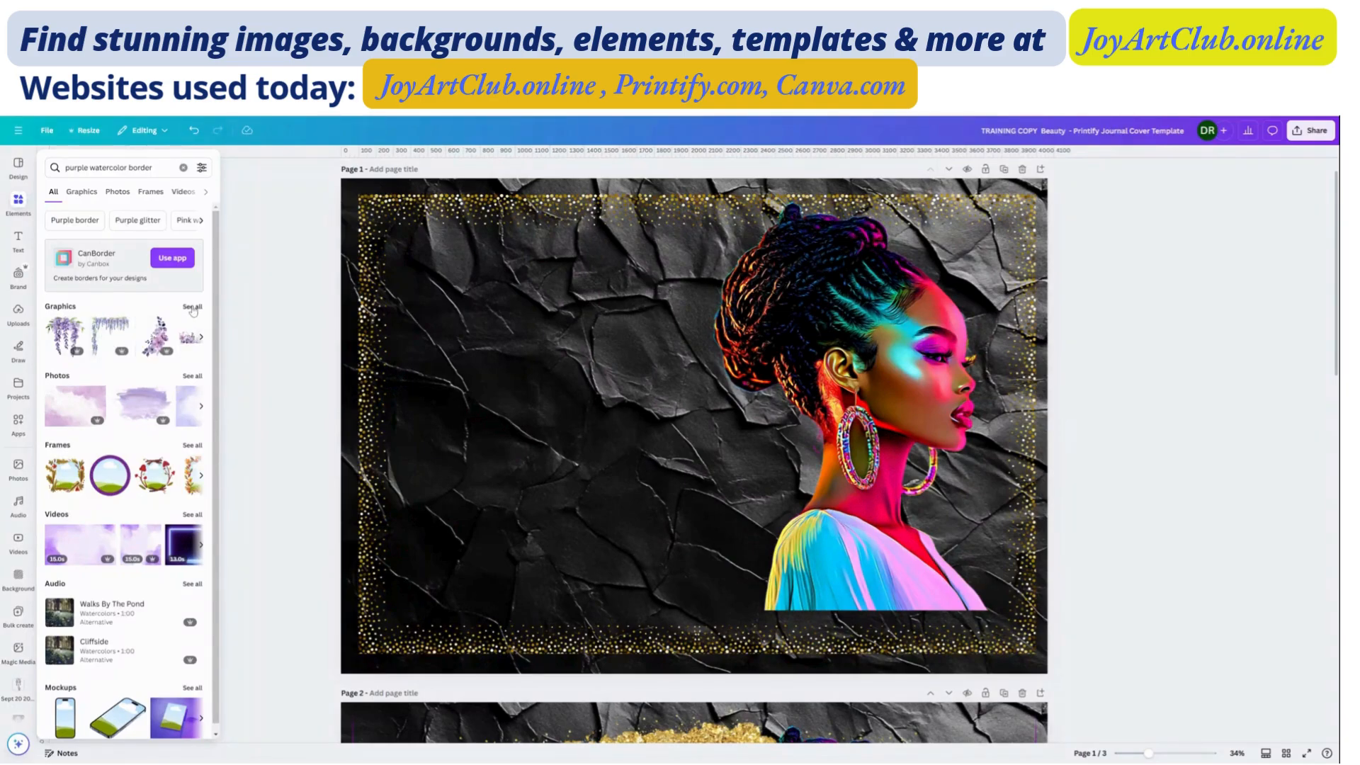
{"action": "left_click", "coordinate": [192, 307]}
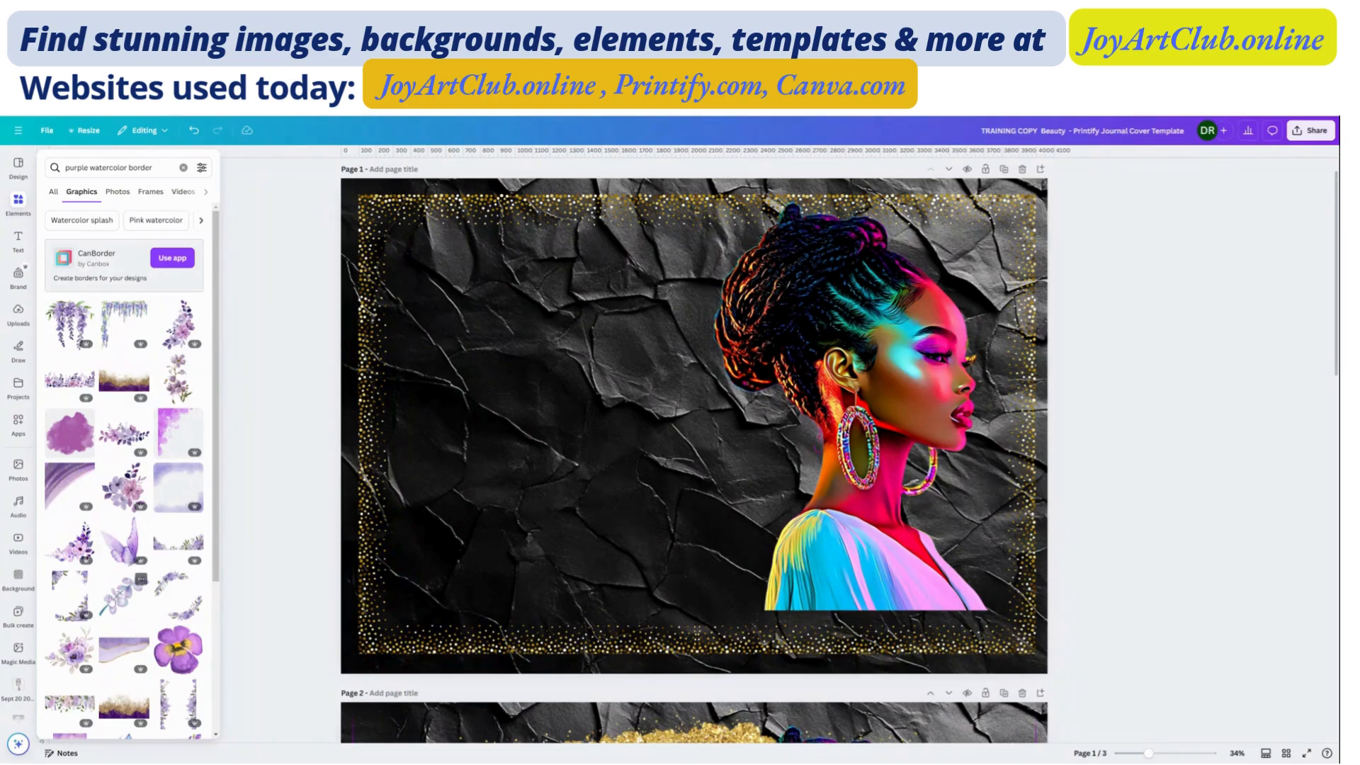
Browse the purple watercolor border graphics and filter them to free items only.
{"action": "scroll", "coordinate": [111, 602], "scroll_direction": "down", "scroll_amount": 3}
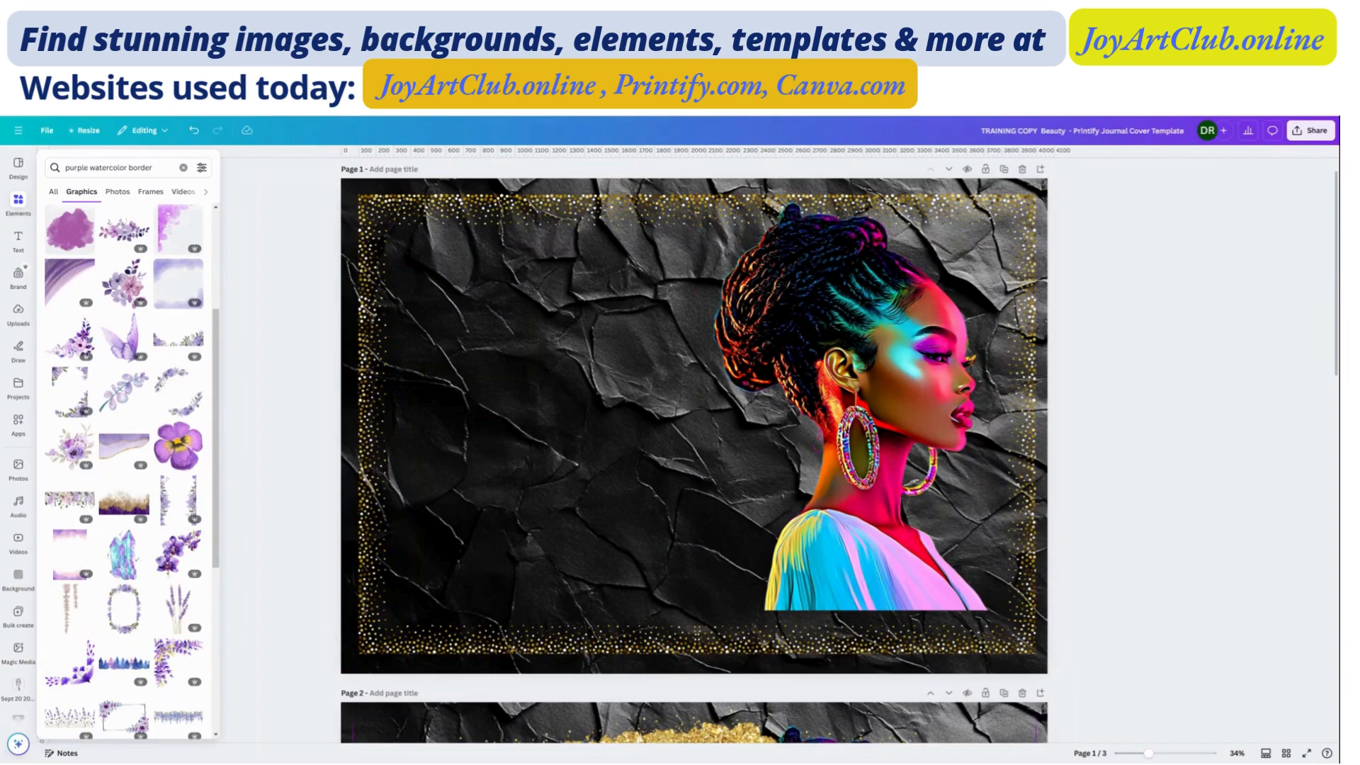
{"action": "mouse_move", "coordinate": [18, 205]}
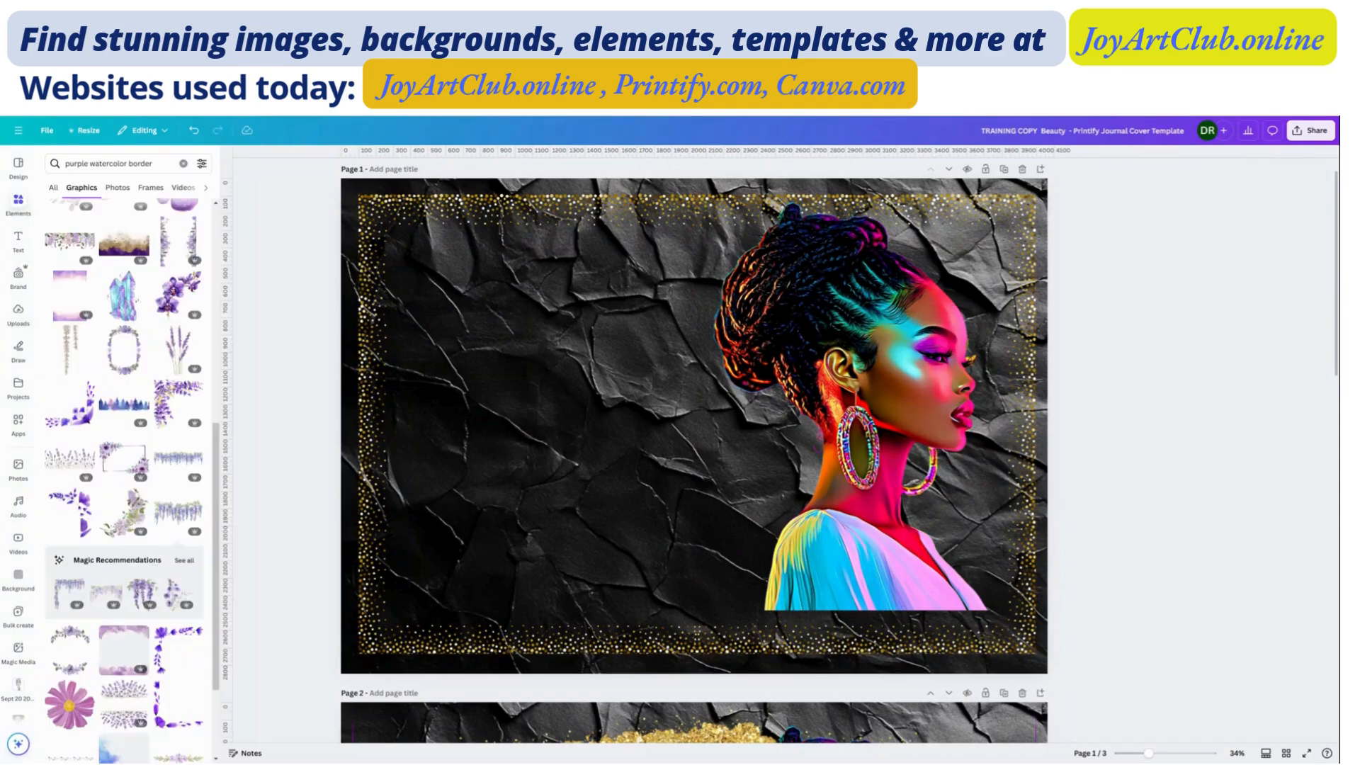
{"action": "left_click", "coordinate": [202, 163]}
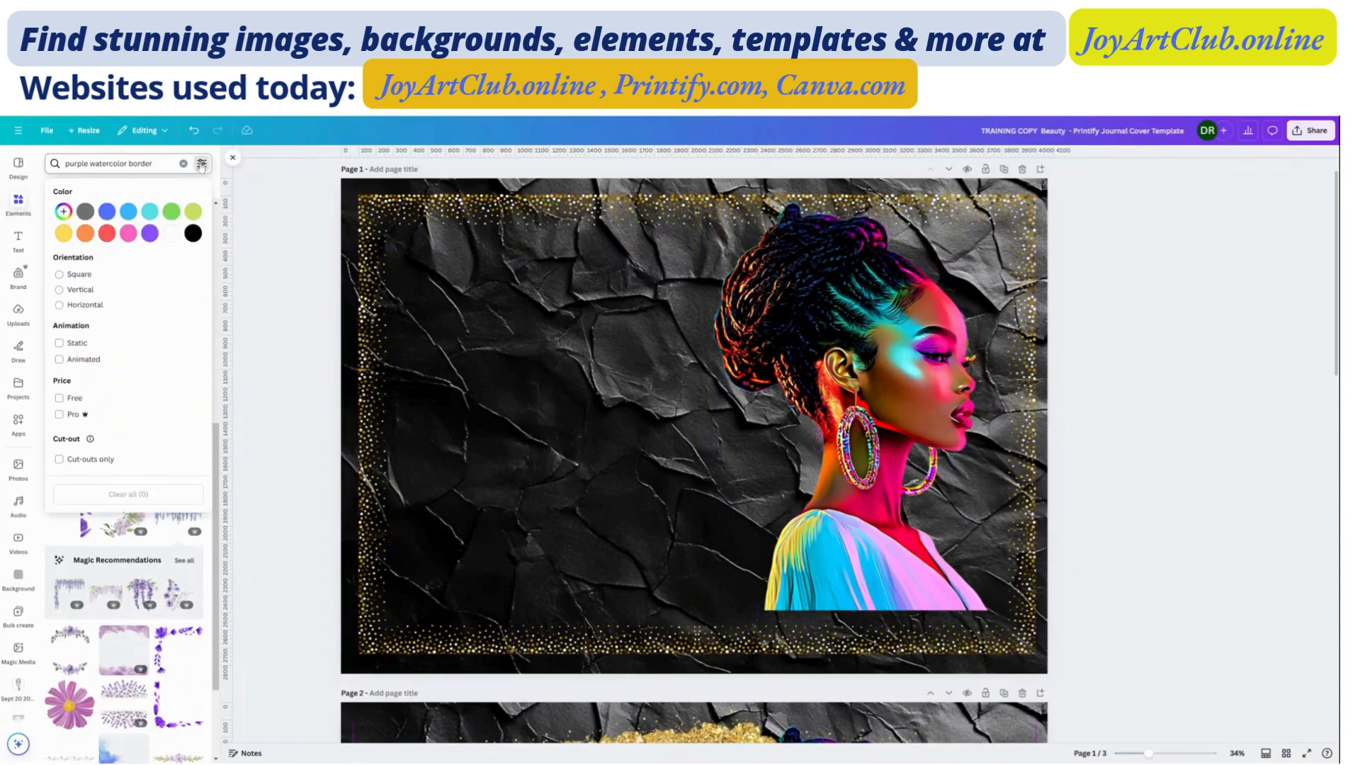
{"action": "left_click", "coordinate": [60, 399]}
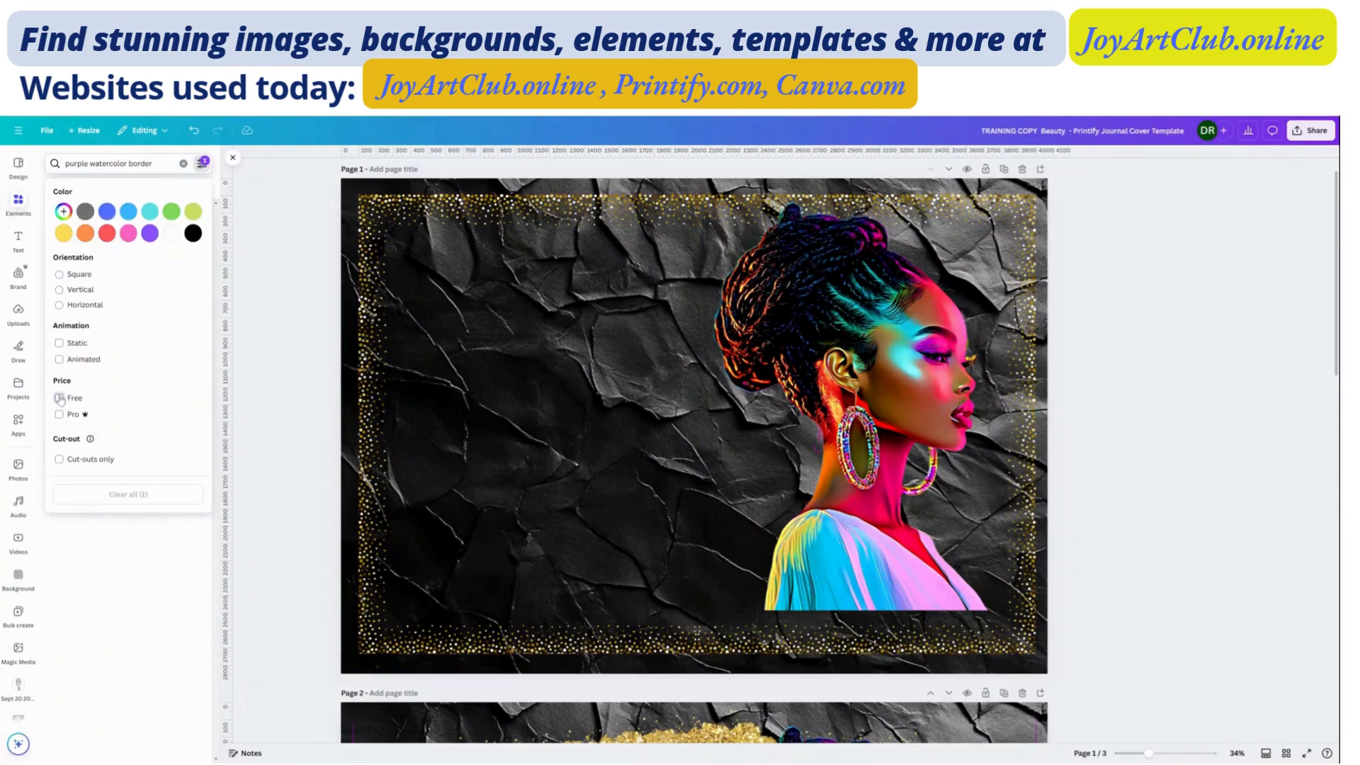
{"action": "left_click", "coordinate": [293, 437]}
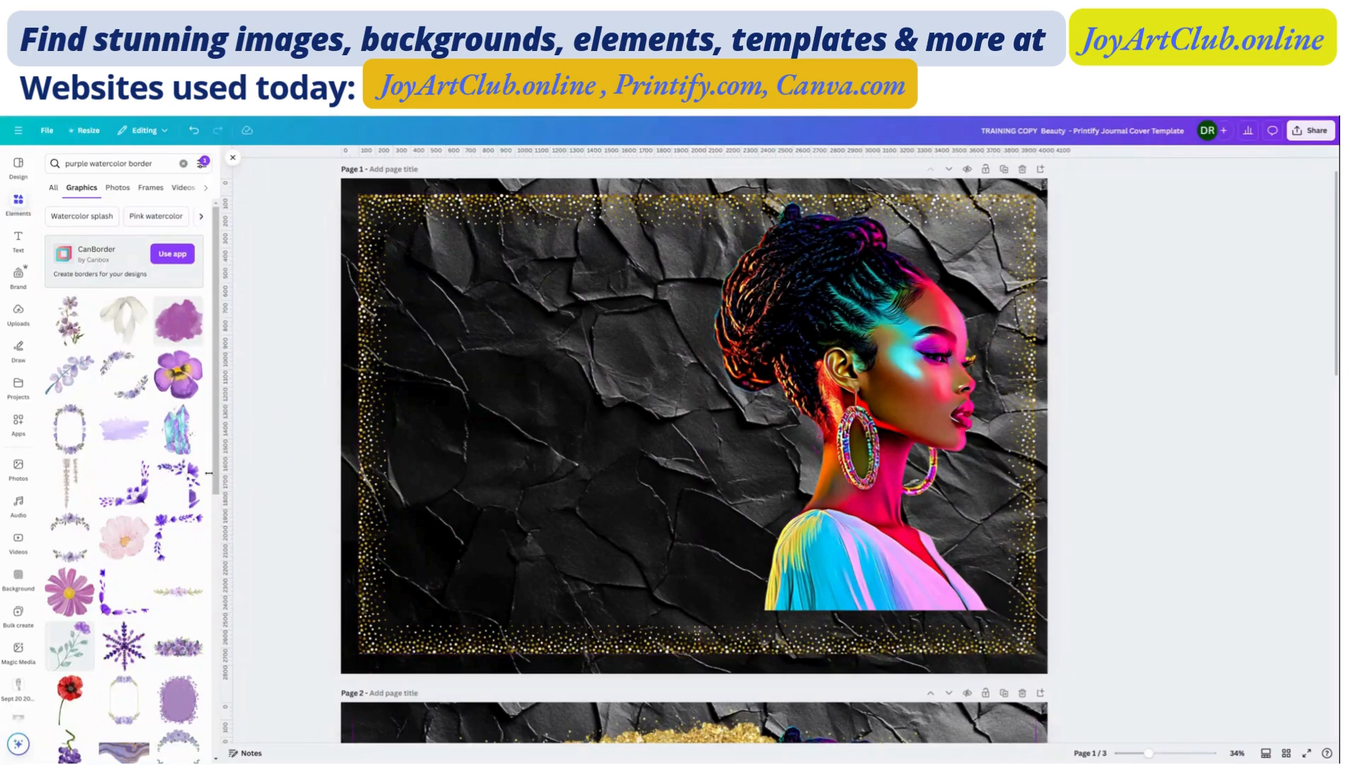
Try the lavender watercolor brush stroke graphic on page 1 and undo its insertion.
{"action": "left_click", "coordinate": [123, 432]}
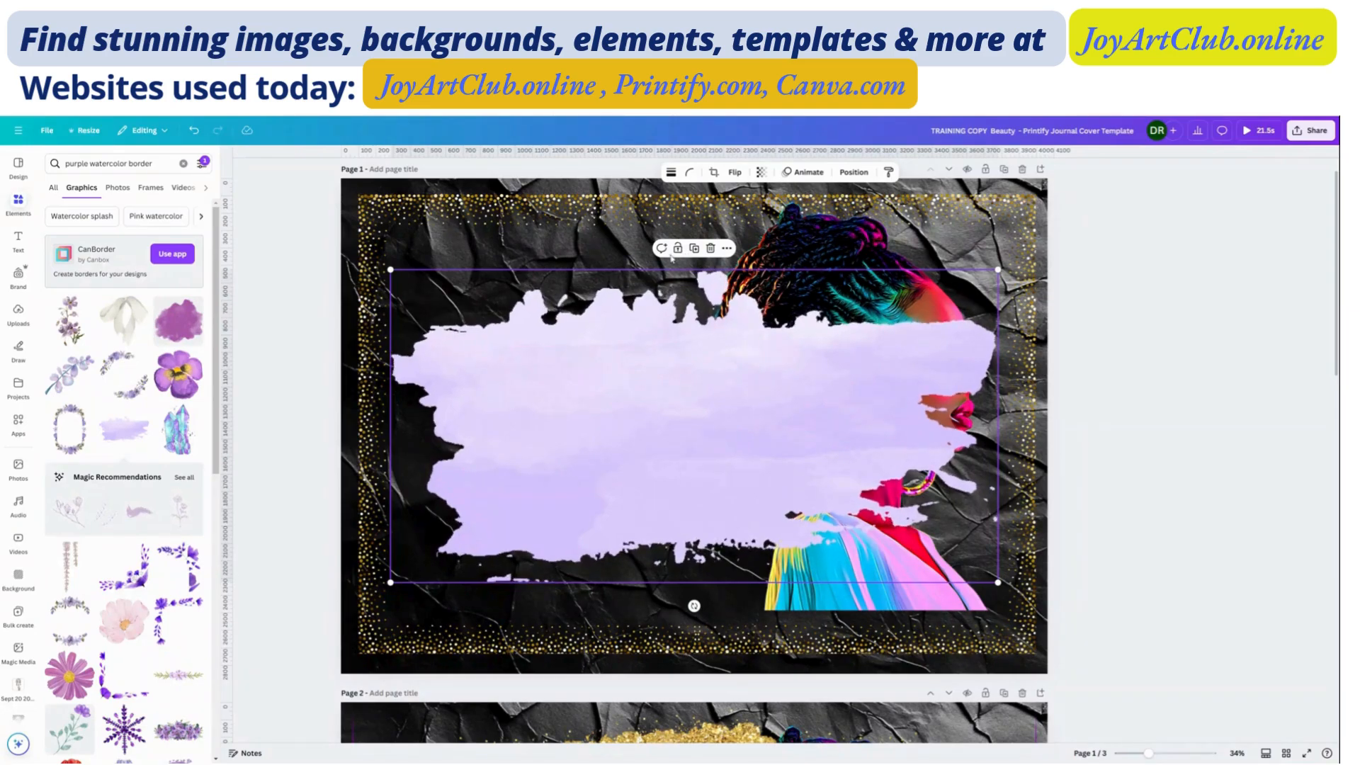
{"action": "left_click", "coordinate": [194, 131]}
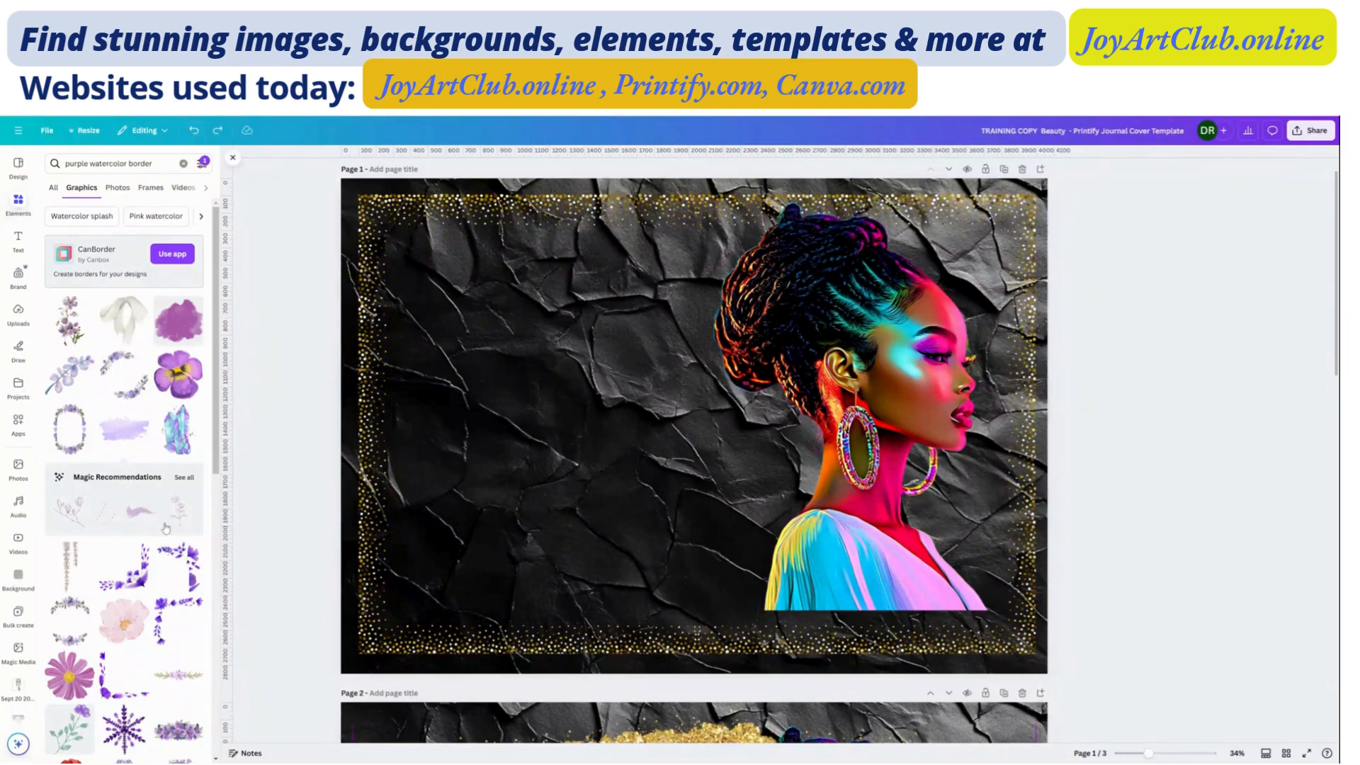
Add the purple watercolor leafy branch graphic to page 1, shrink it, and place it in the upper-left area of the cover.
{"action": "mouse_move", "coordinate": [124, 516]}
{"action": "left_click", "coordinate": [74, 378]}
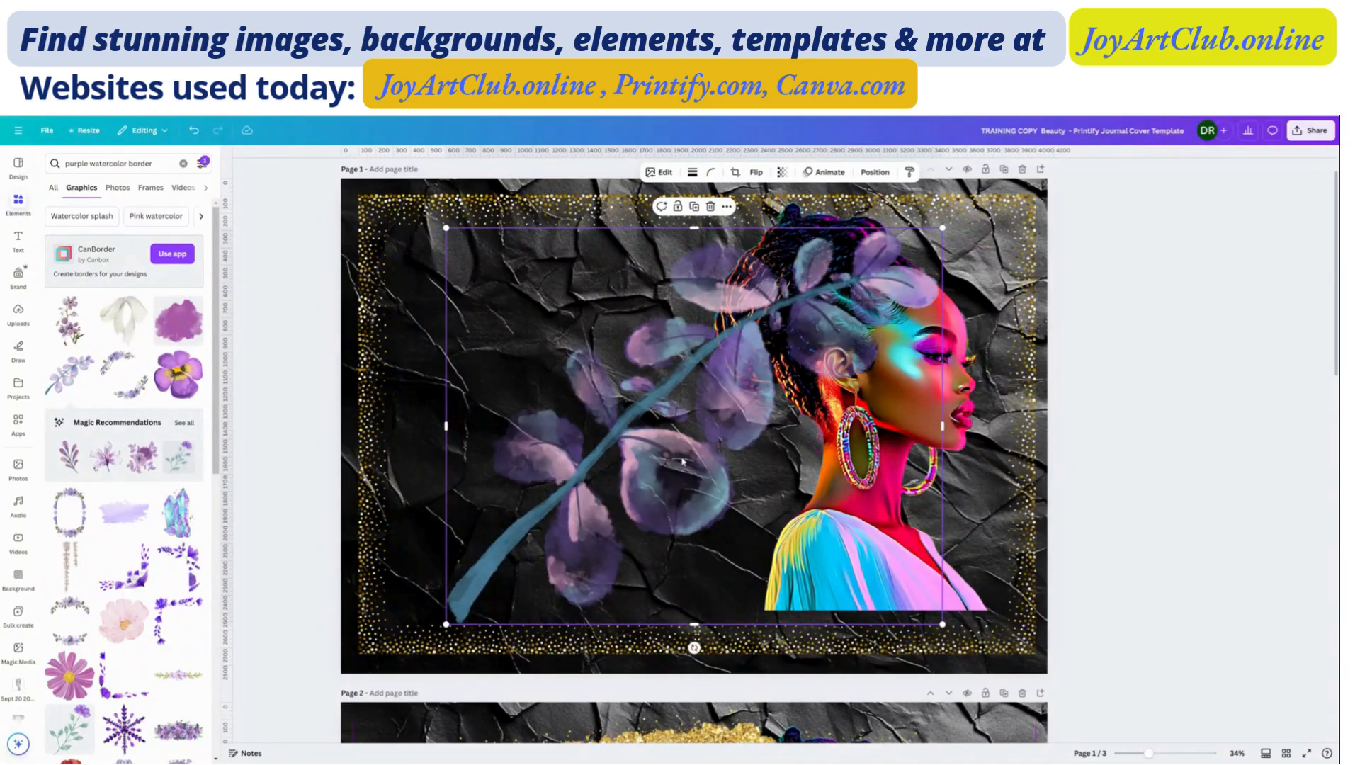
{"action": "left_click_drag", "start_coordinate": [757, 471], "coordinate": [797, 483]}
{"action": "left_click_drag", "start_coordinate": [487, 242], "coordinate": [678, 390]}
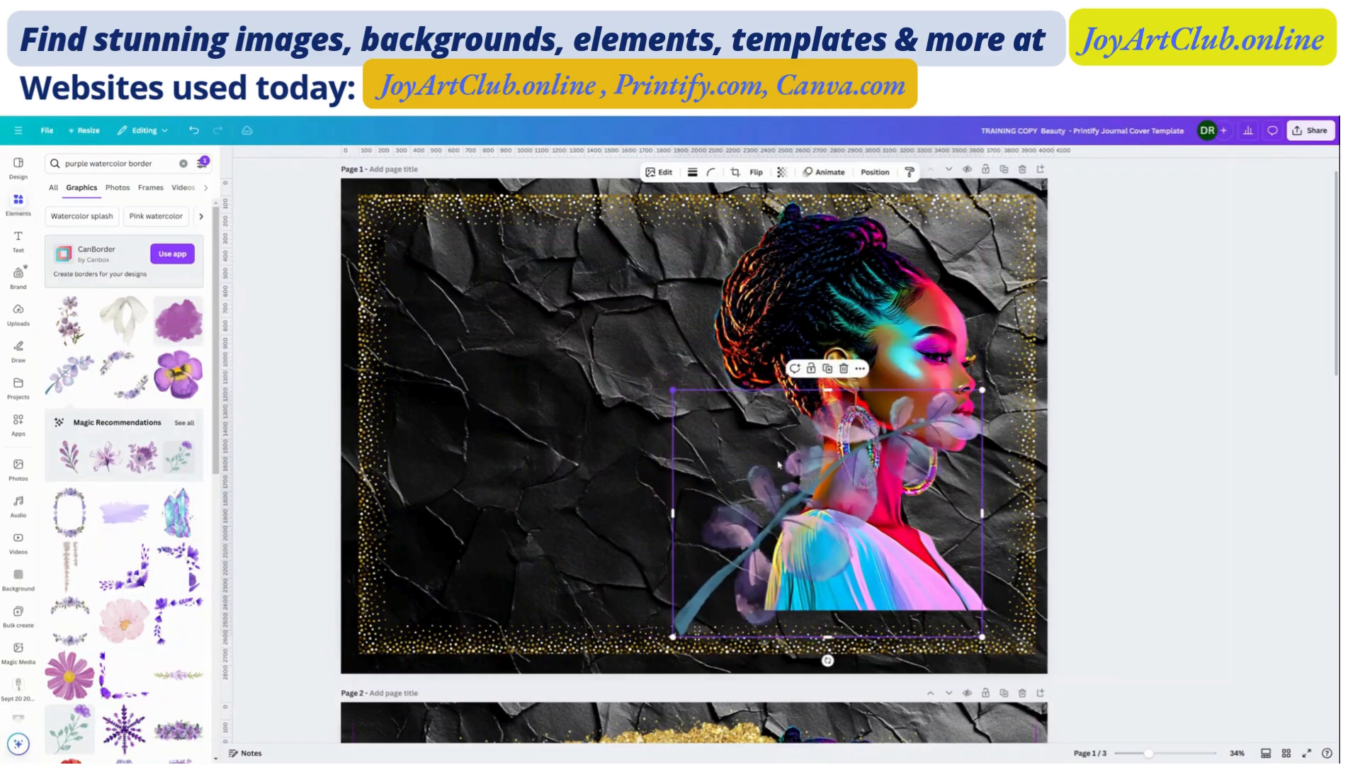
{"action": "left_click_drag", "start_coordinate": [831, 507], "coordinate": [547, 337]}
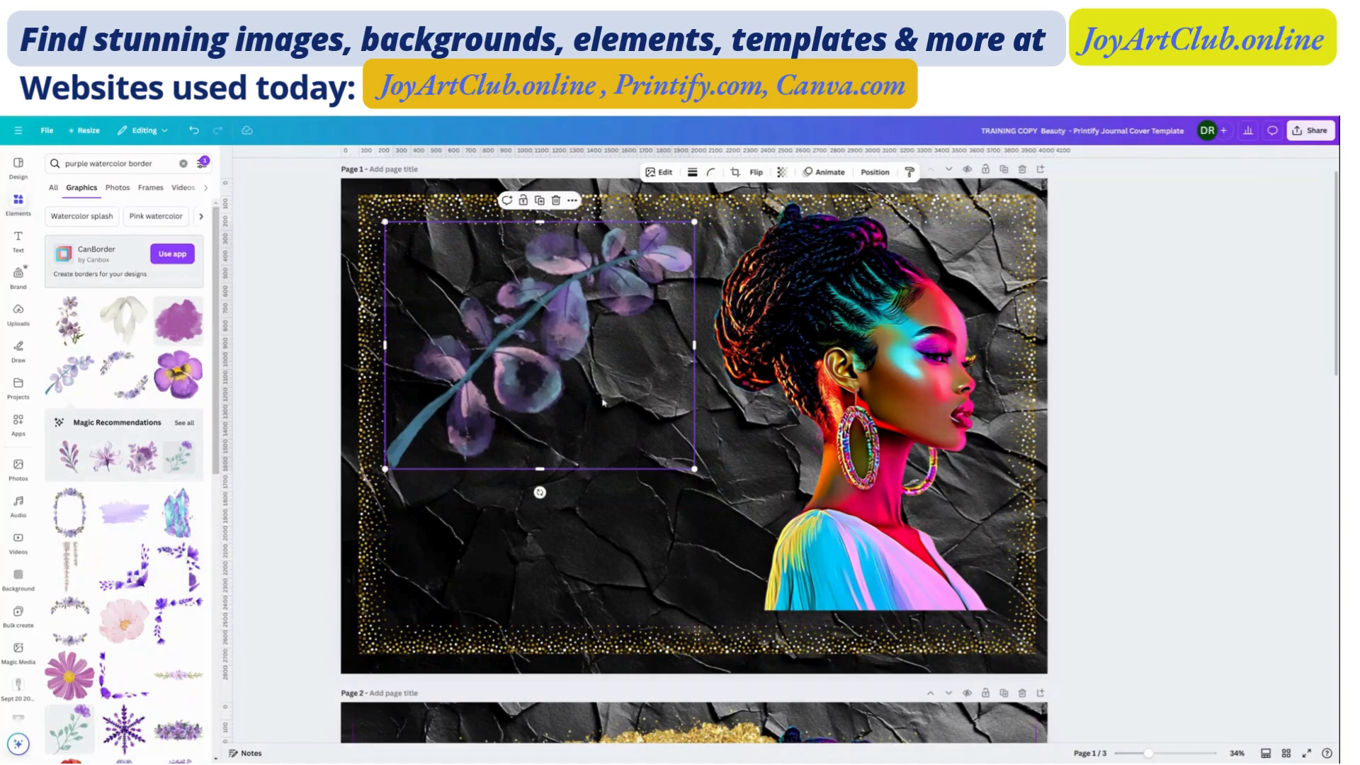
Search the element library for "purple watercolor clouds" and limit the free graphics to static ones.
{"action": "scroll", "coordinate": [149, 527], "scroll_direction": "down", "scroll_amount": 3}
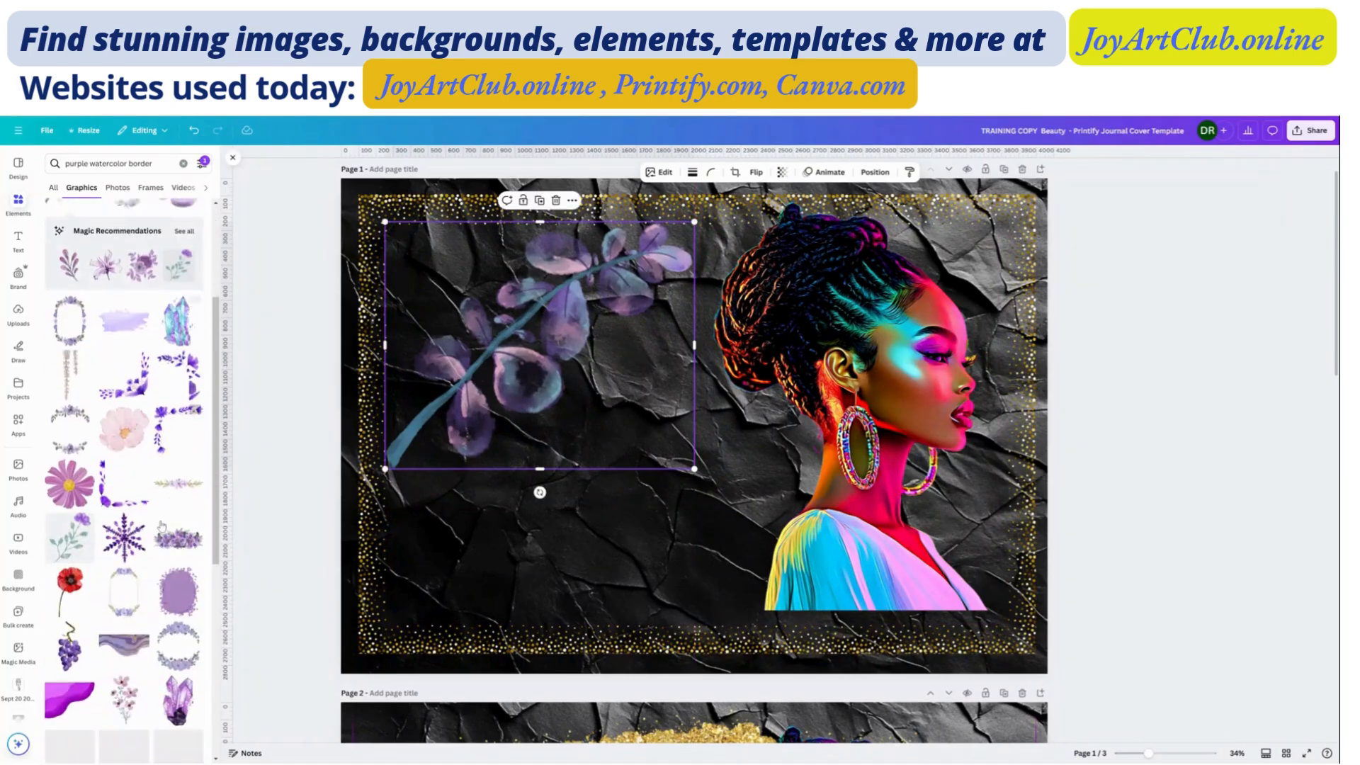
{"action": "scroll", "coordinate": [160, 549], "scroll_direction": "down", "scroll_amount": 3}
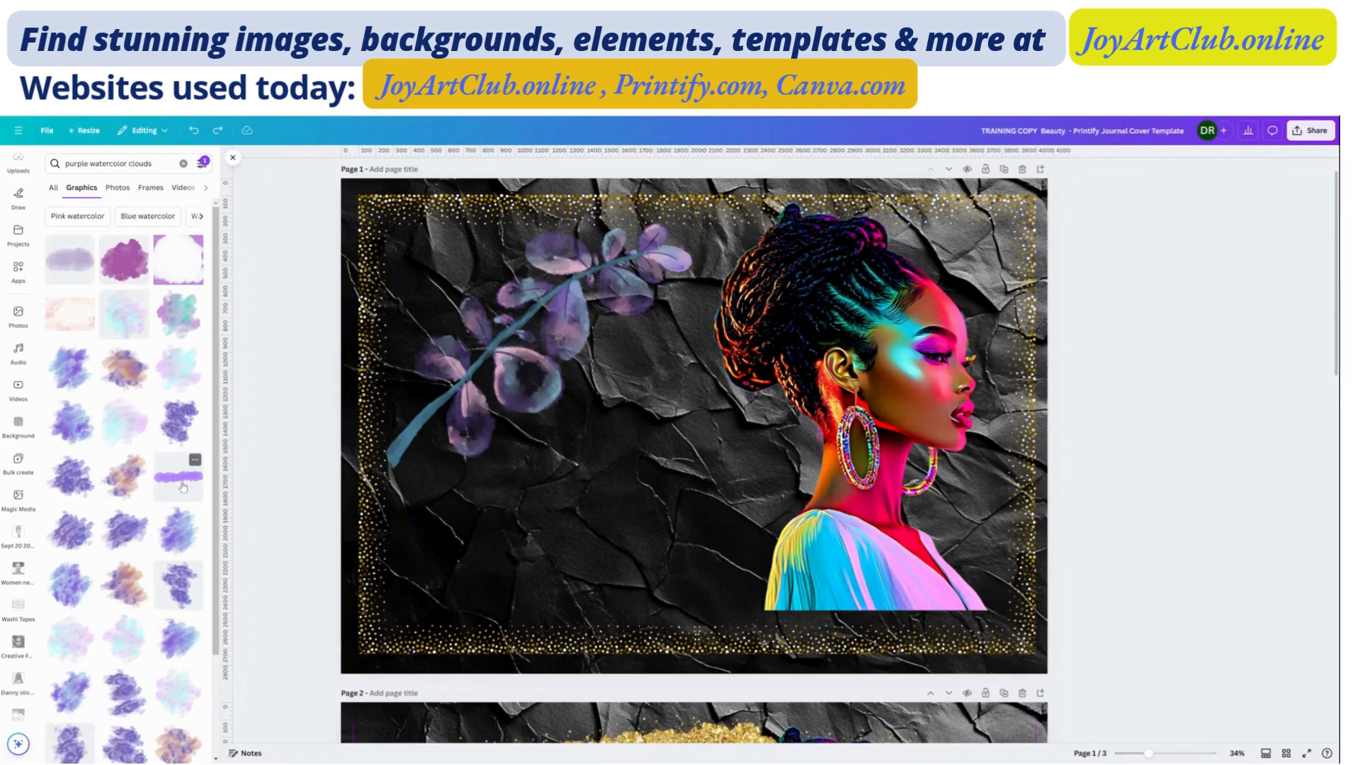
{"action": "left_click", "coordinate": [202, 163]}
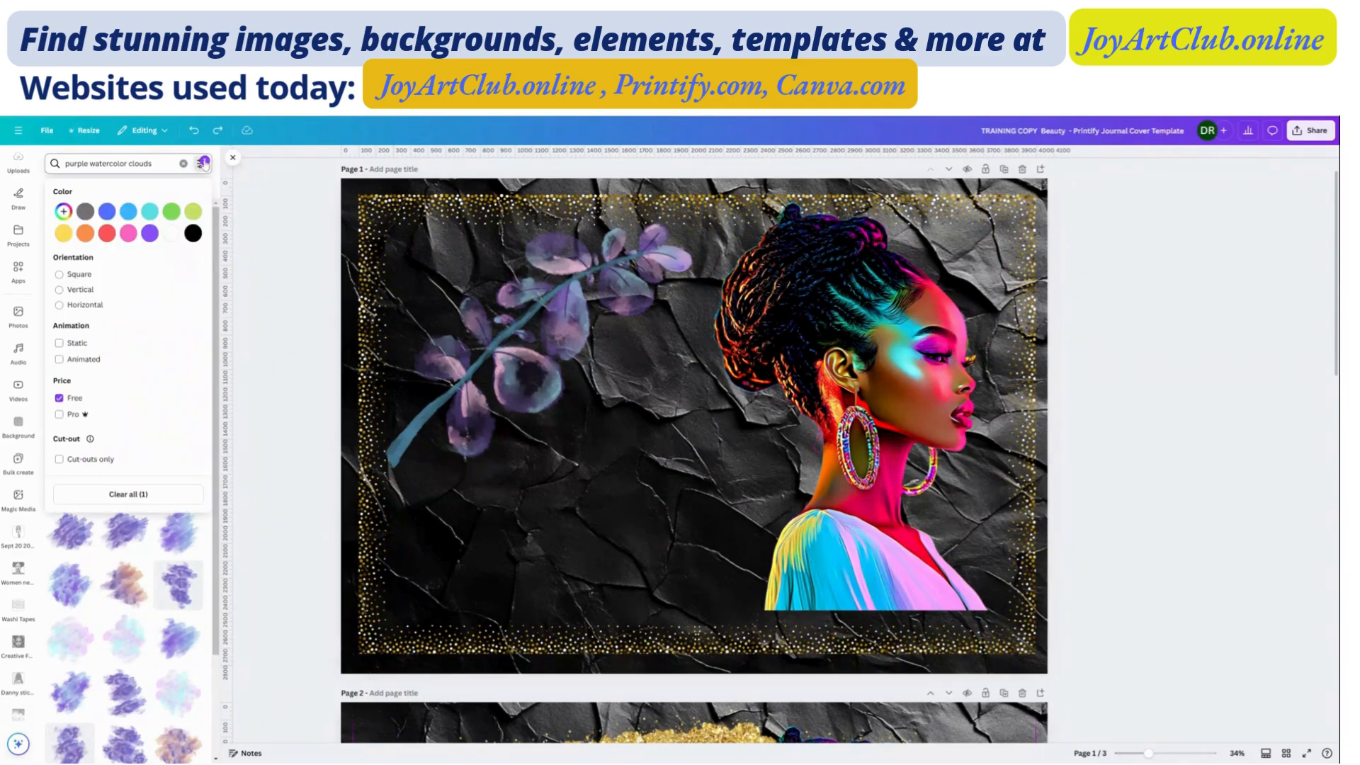
{"action": "left_click", "coordinate": [60, 343]}
{"action": "left_click", "coordinate": [294, 447]}
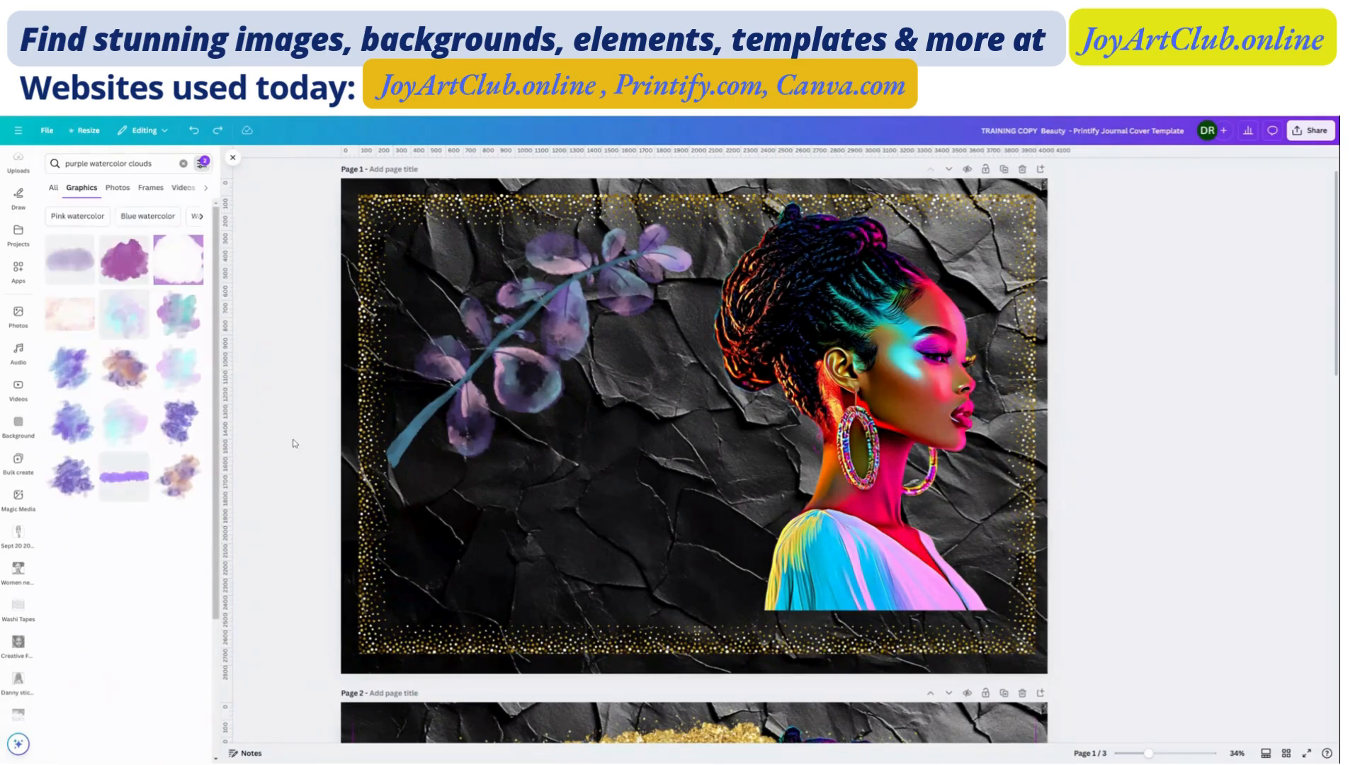
Add the long purple watercolor stroke to page 1 and shrink it to about half the cover's width in the lower-right corner.
{"action": "left_click", "coordinate": [117, 483]}
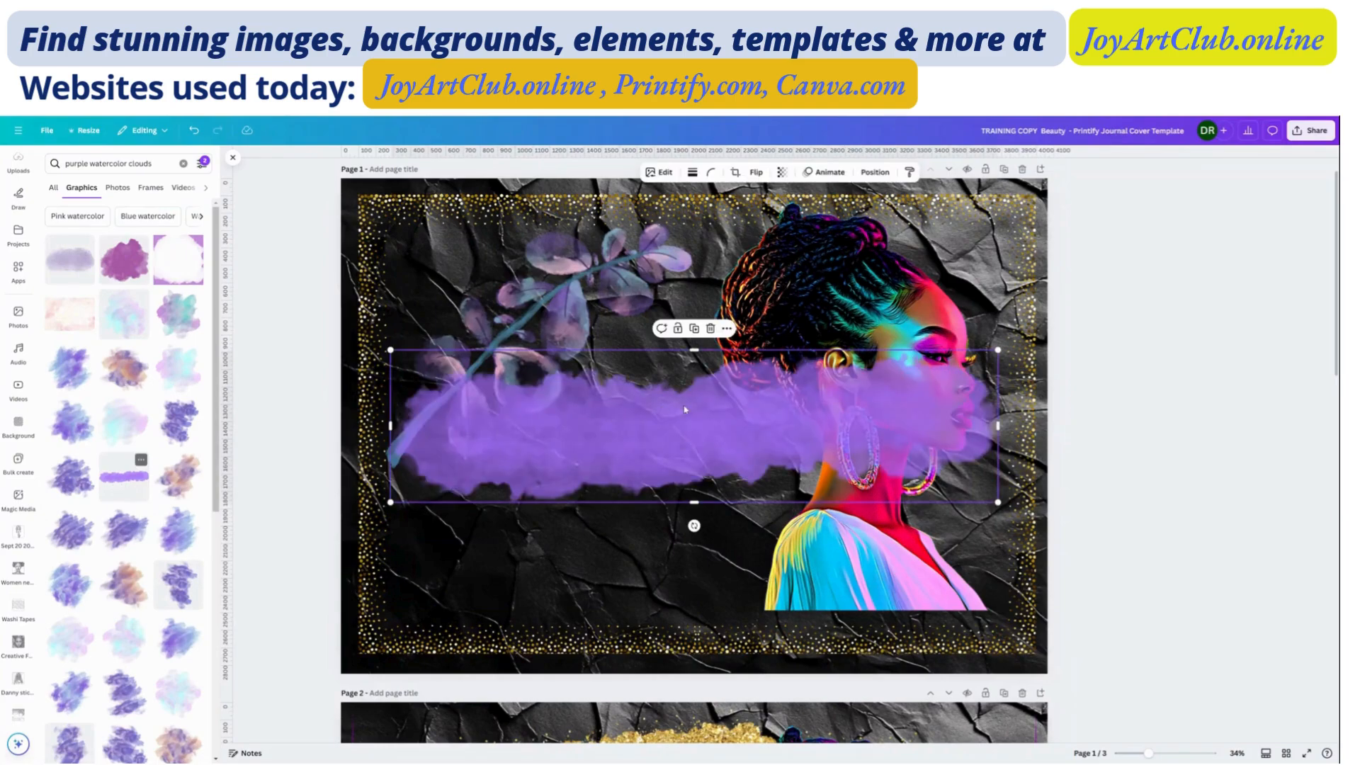
{"action": "mouse_move", "coordinate": [684, 410]}
{"action": "left_mouse_down"}
{"action": "mouse_move", "coordinate": [750, 579]}
{"action": "mouse_move", "coordinate": [732, 564]}
{"action": "left_mouse_up"}
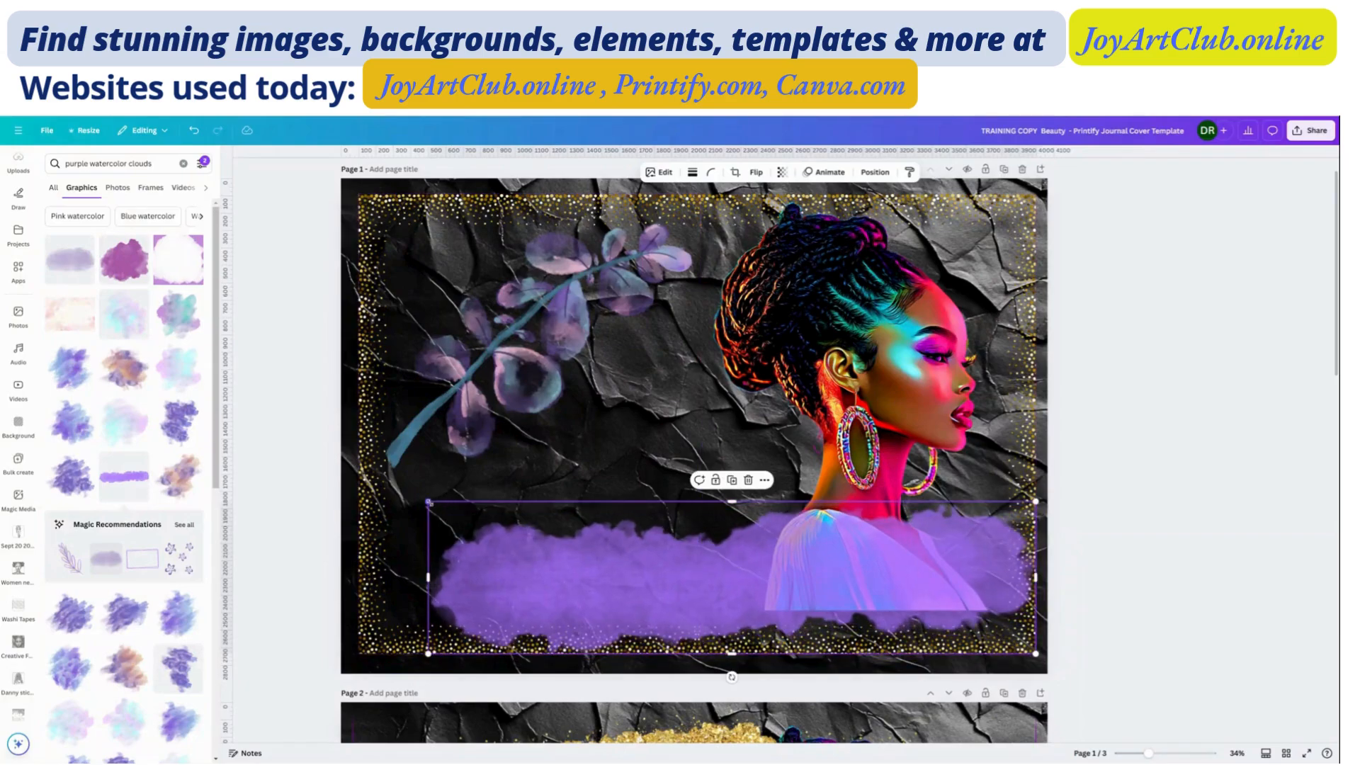
{"action": "mouse_move", "coordinate": [428, 501]}
{"action": "left_mouse_down"}
{"action": "mouse_move", "coordinate": [373, 488]}
{"action": "mouse_move", "coordinate": [689, 580]}
{"action": "left_mouse_up"}
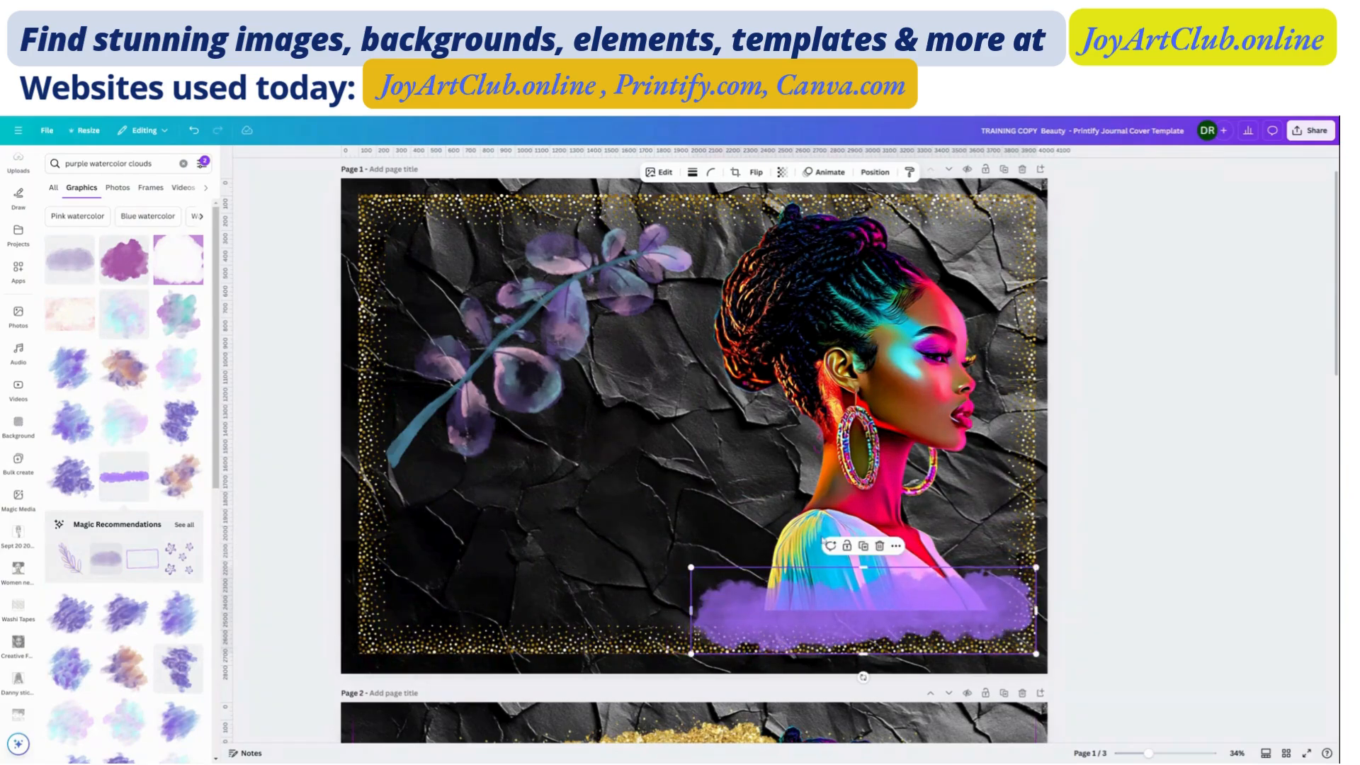
Duplicate the purple stroke and layer the copies side by side into a dense band across the cover's lower edge.
{"action": "left_click", "coordinate": [863, 548]}
{"action": "mouse_move", "coordinate": [871, 628]}
{"action": "left_mouse_down"}
{"action": "mouse_move", "coordinate": [862, 623]}
{"action": "mouse_move", "coordinate": [880, 619]}
{"action": "mouse_move", "coordinate": [563, 617]}
{"action": "left_mouse_up"}
{"action": "left_click", "coordinate": [858, 546]}
{"action": "left_click", "coordinate": [542, 547]}
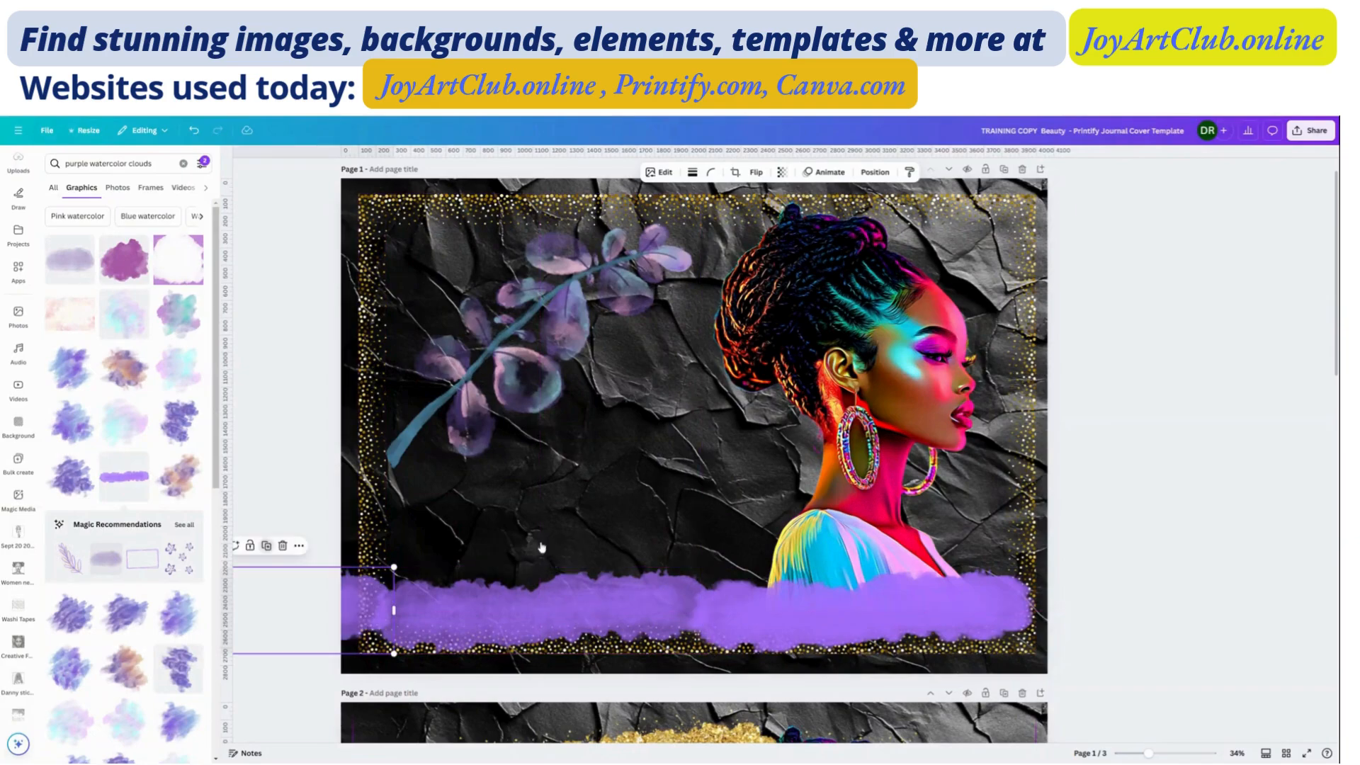
{"action": "left_click_drag", "start_coordinate": [515, 609], "coordinate": [695, 617]}
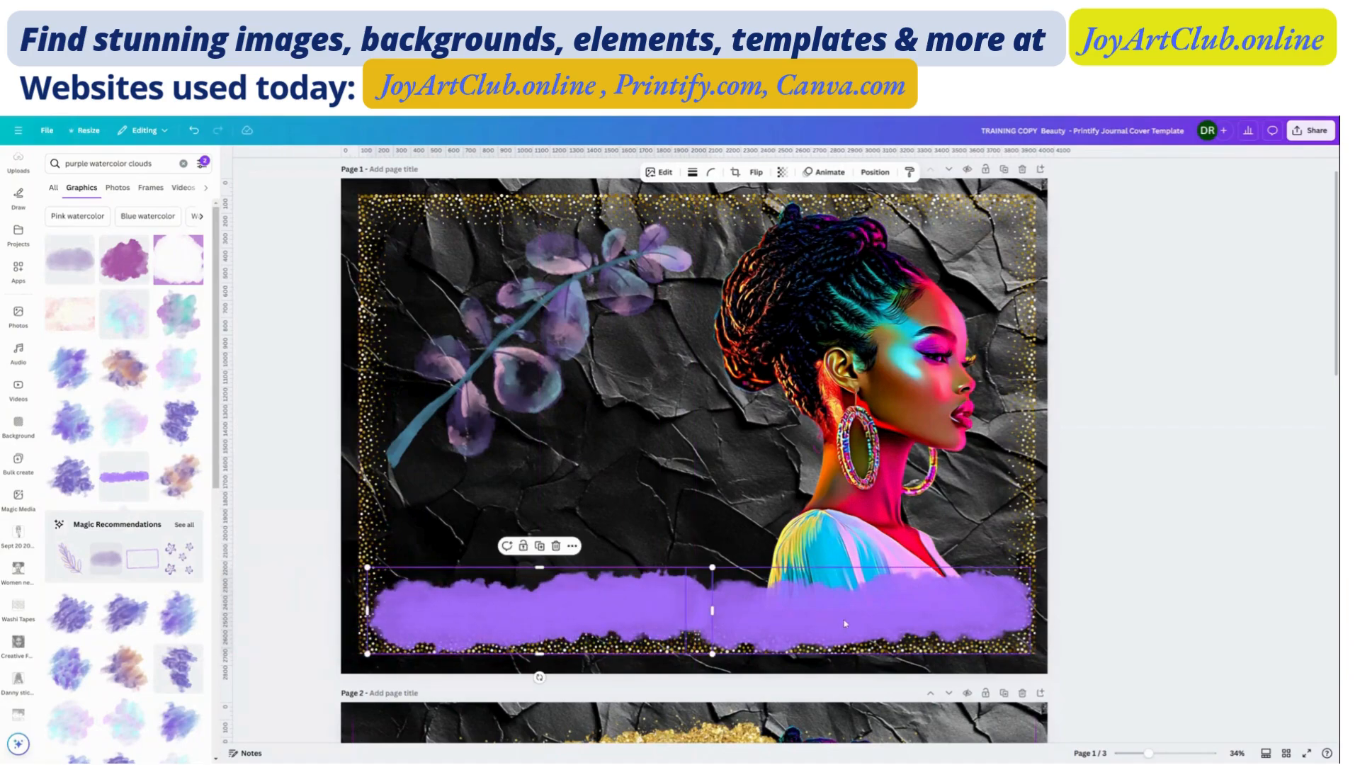
{"action": "left_click", "coordinate": [858, 625]}
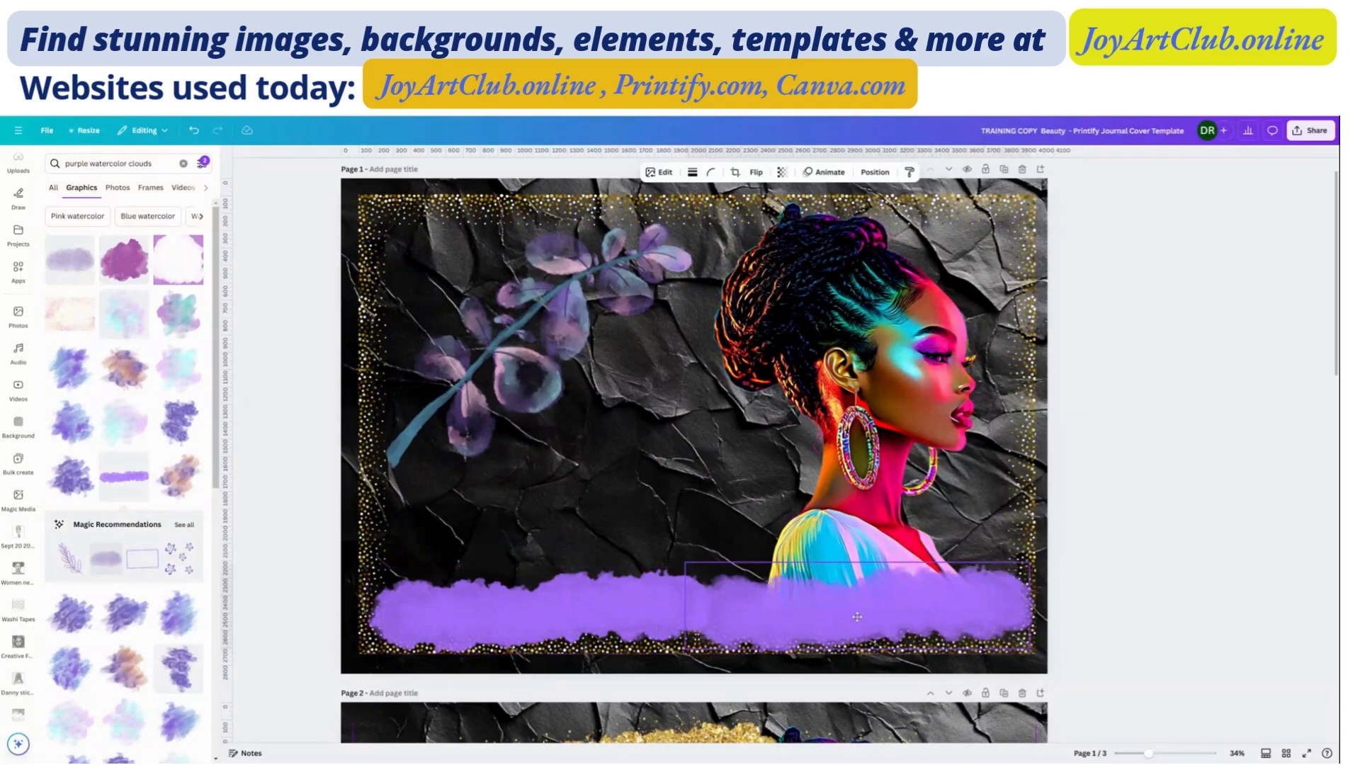
{"action": "left_click_drag", "start_coordinate": [857, 618], "coordinate": [861, 623]}
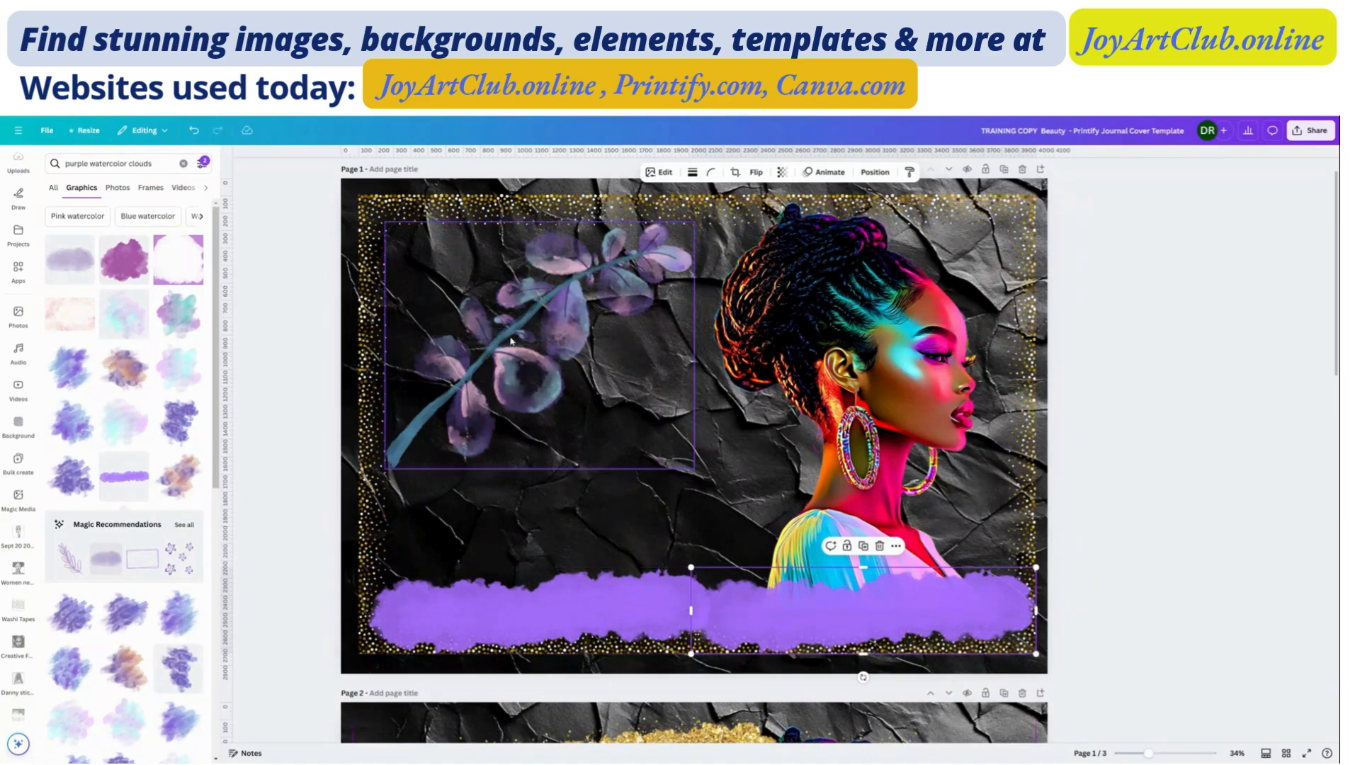
Rotate the leafy branch to lean the other way, shrink it, and move it beside the woman's shoulder.
{"action": "left_click_drag", "start_coordinate": [520, 342], "coordinate": [520, 349]}
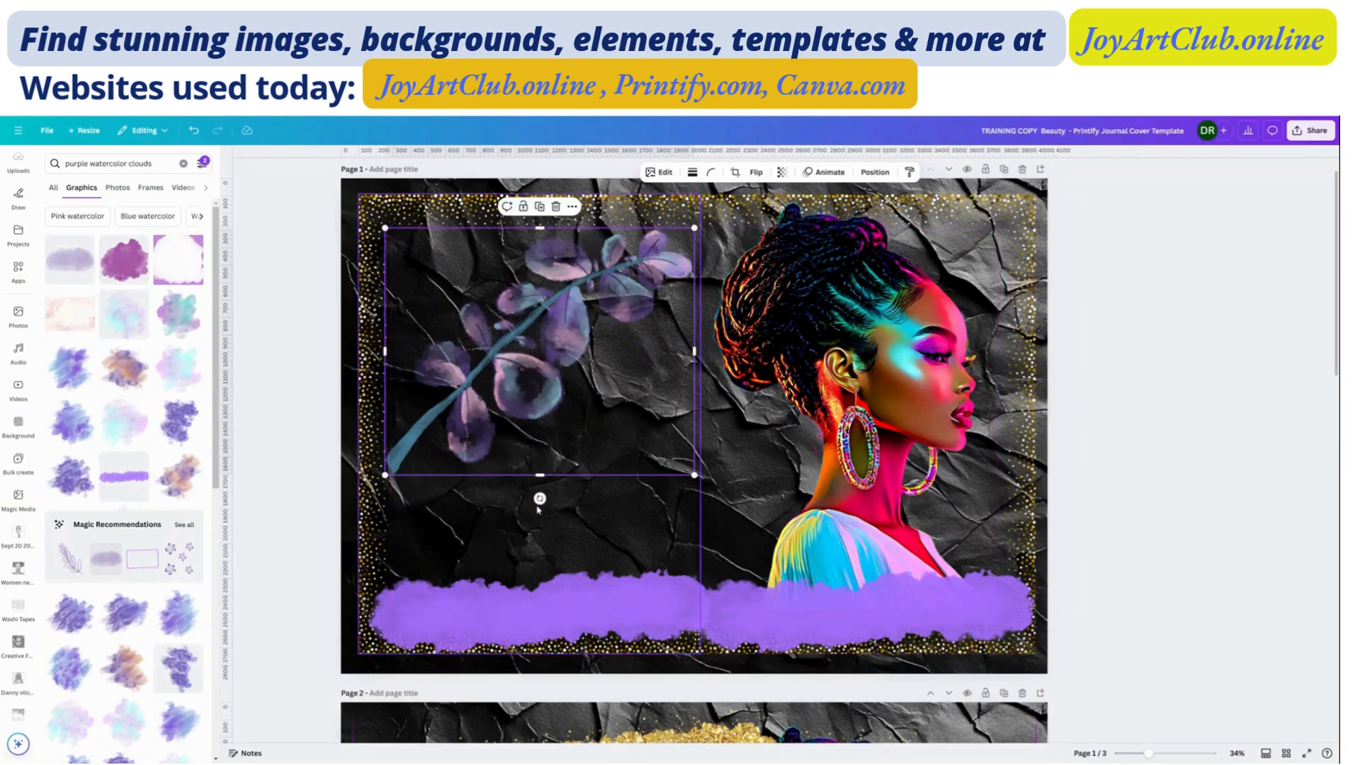
{"action": "left_click_drag", "start_coordinate": [540, 499], "coordinate": [659, 367]}
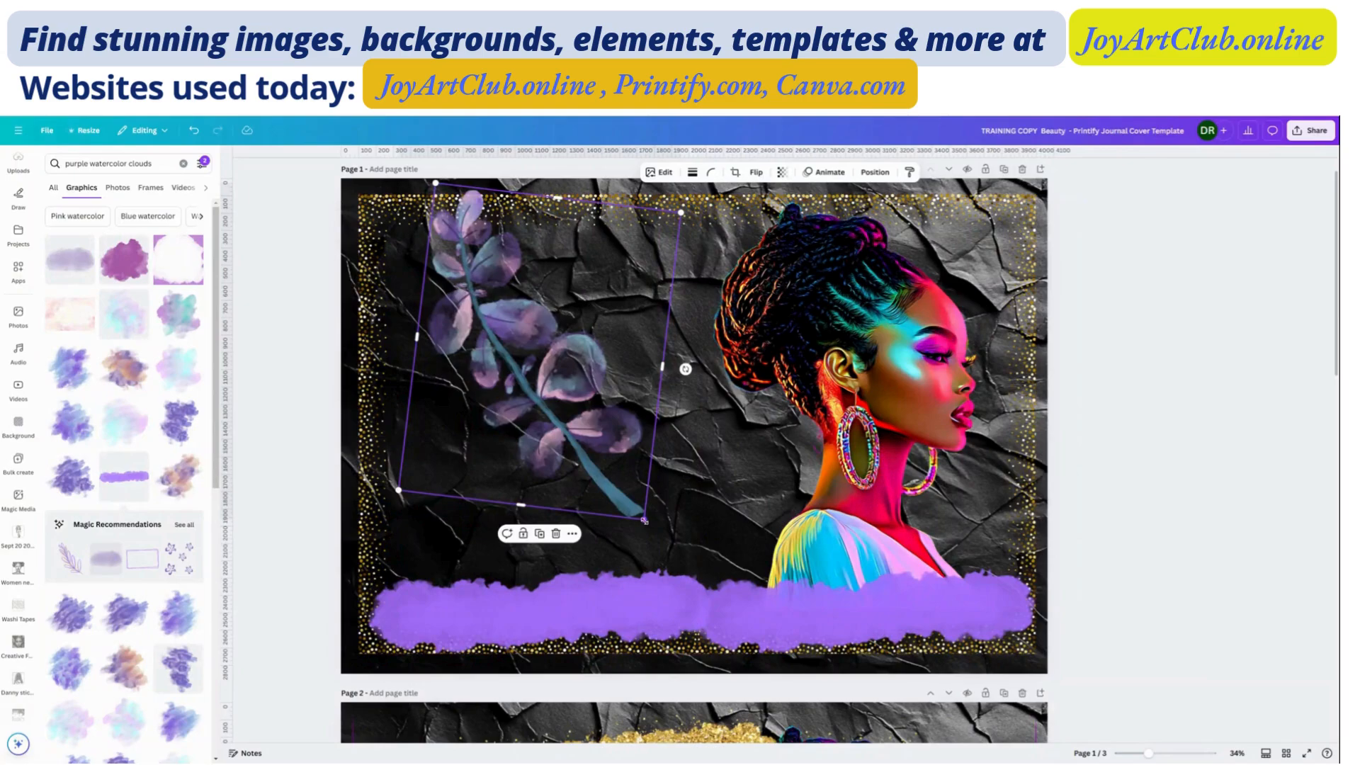
{"action": "left_click_drag", "start_coordinate": [649, 514], "coordinate": [561, 360]}
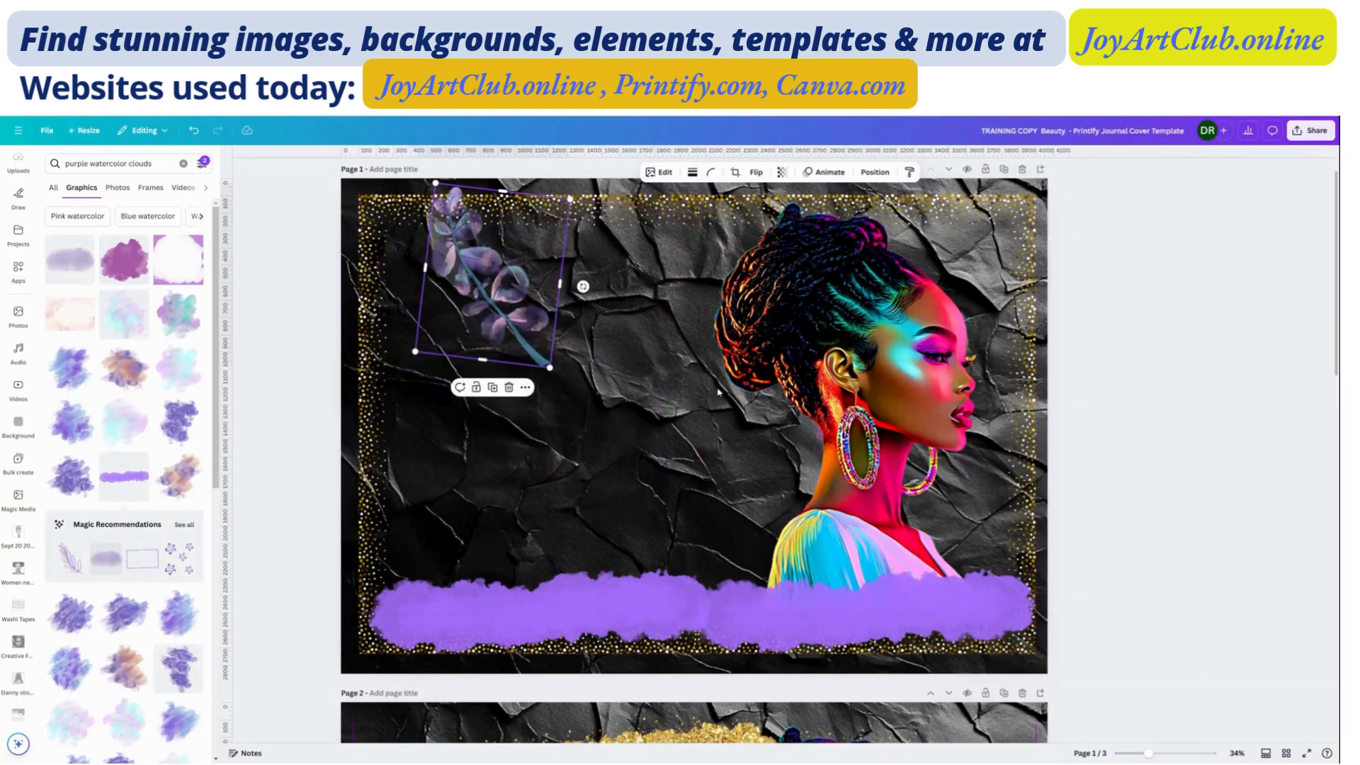
{"action": "left_click_drag", "start_coordinate": [513, 301], "coordinate": [979, 540]}
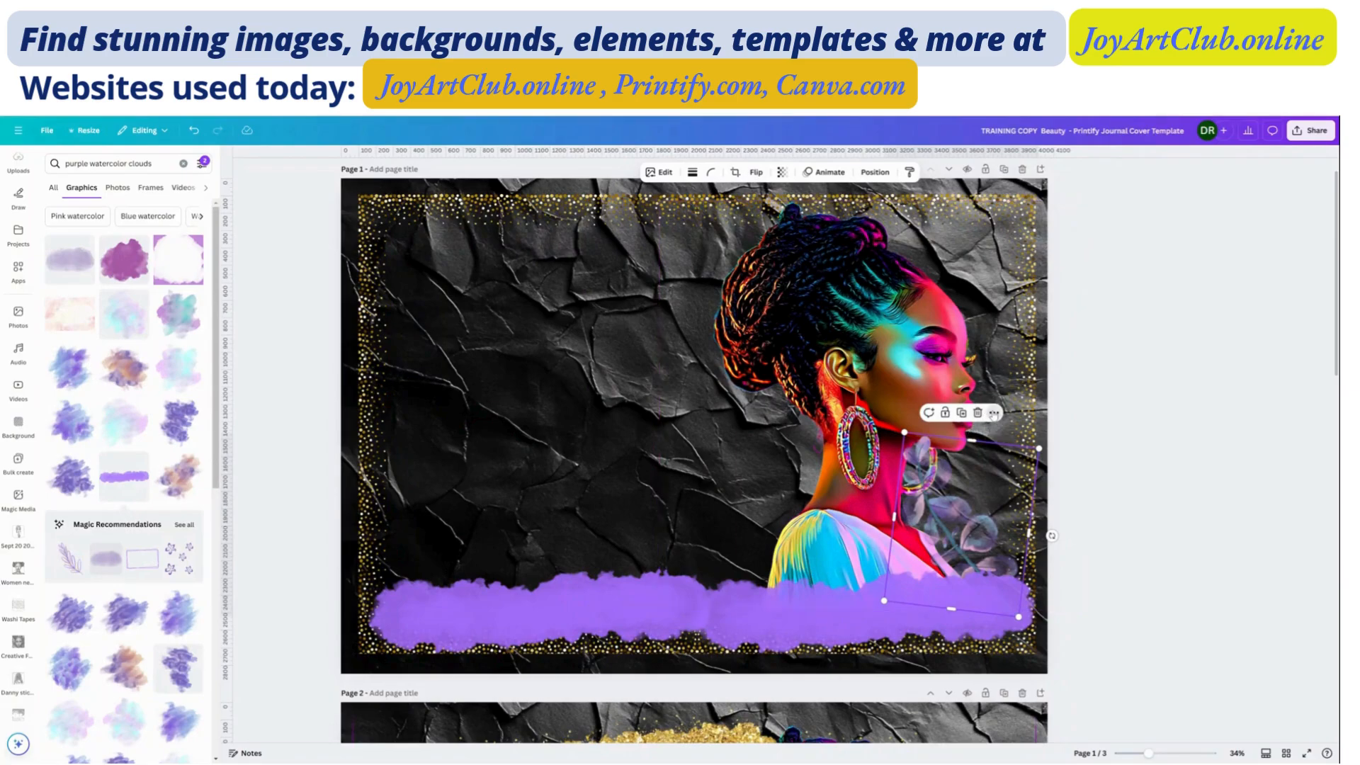
Bring the leafy branch to the front, shrink it further, and rotate it to slant along the purple band.
{"action": "left_click", "coordinate": [994, 414]}
{"action": "mouse_move", "coordinate": [1021, 556]}
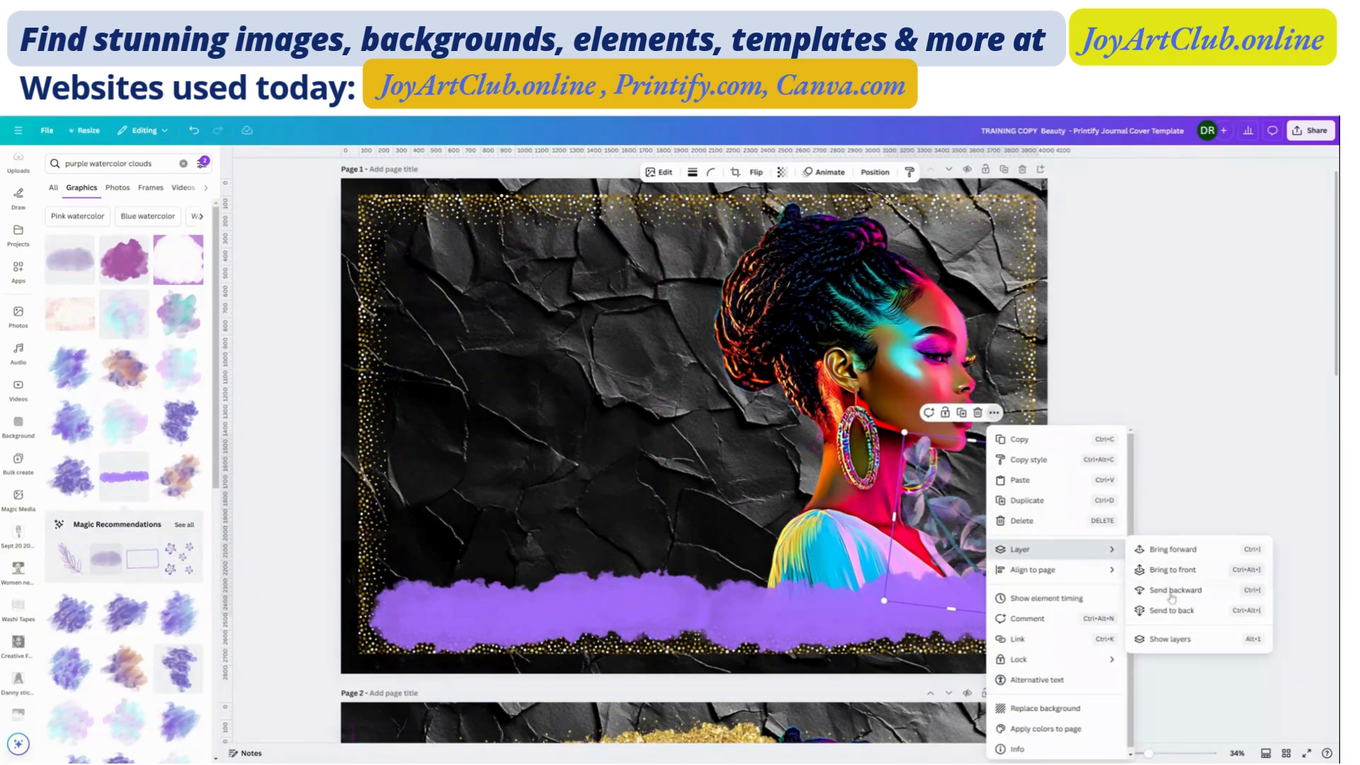
{"action": "left_click", "coordinate": [1176, 571]}
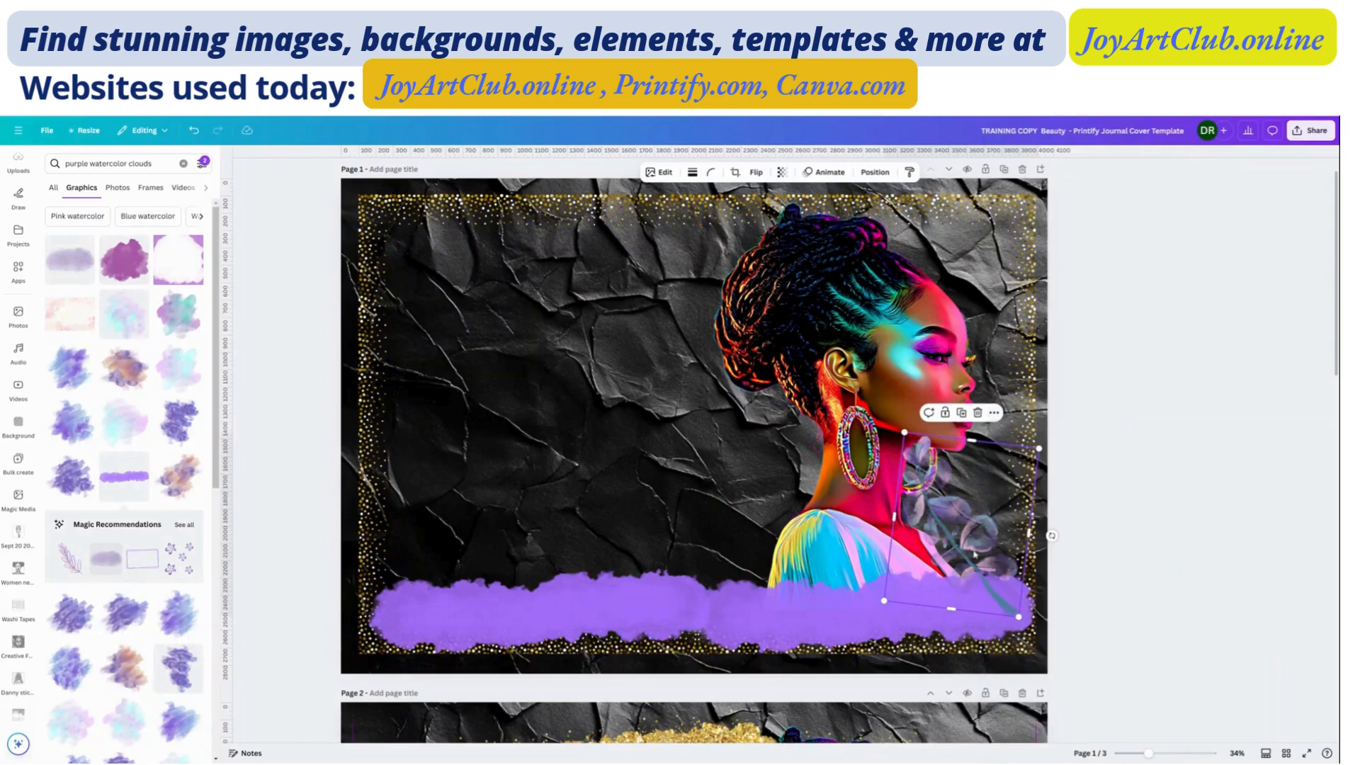
{"action": "left_click_drag", "start_coordinate": [975, 555], "coordinate": [962, 558]}
{"action": "left_click_drag", "start_coordinate": [895, 440], "coordinate": [952, 494]}
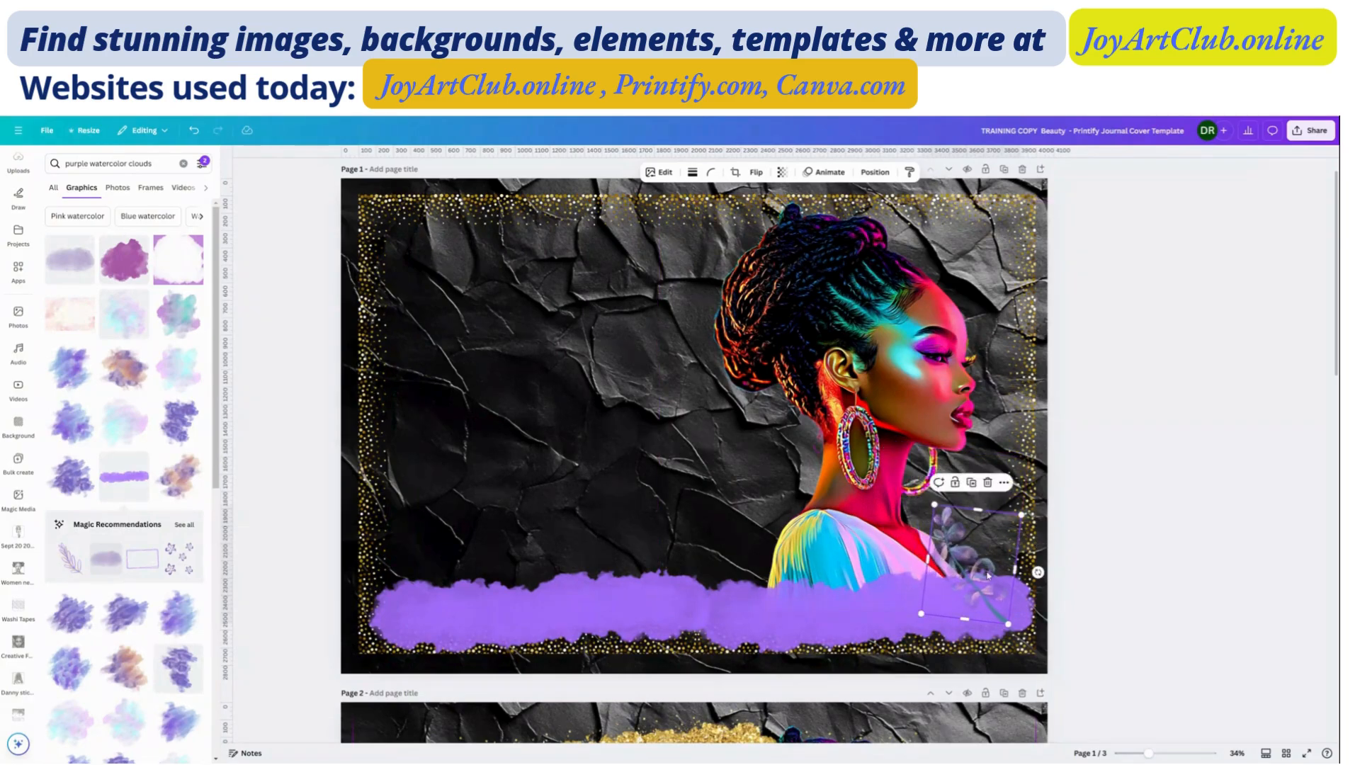
{"action": "mouse_move", "coordinate": [938, 587]}
{"action": "left_mouse_down"}
{"action": "mouse_move", "coordinate": [766, 601]}
{"action": "mouse_move", "coordinate": [946, 586]}
{"action": "left_mouse_up"}
{"action": "left_click_drag", "start_coordinate": [955, 584], "coordinate": [950, 641]}
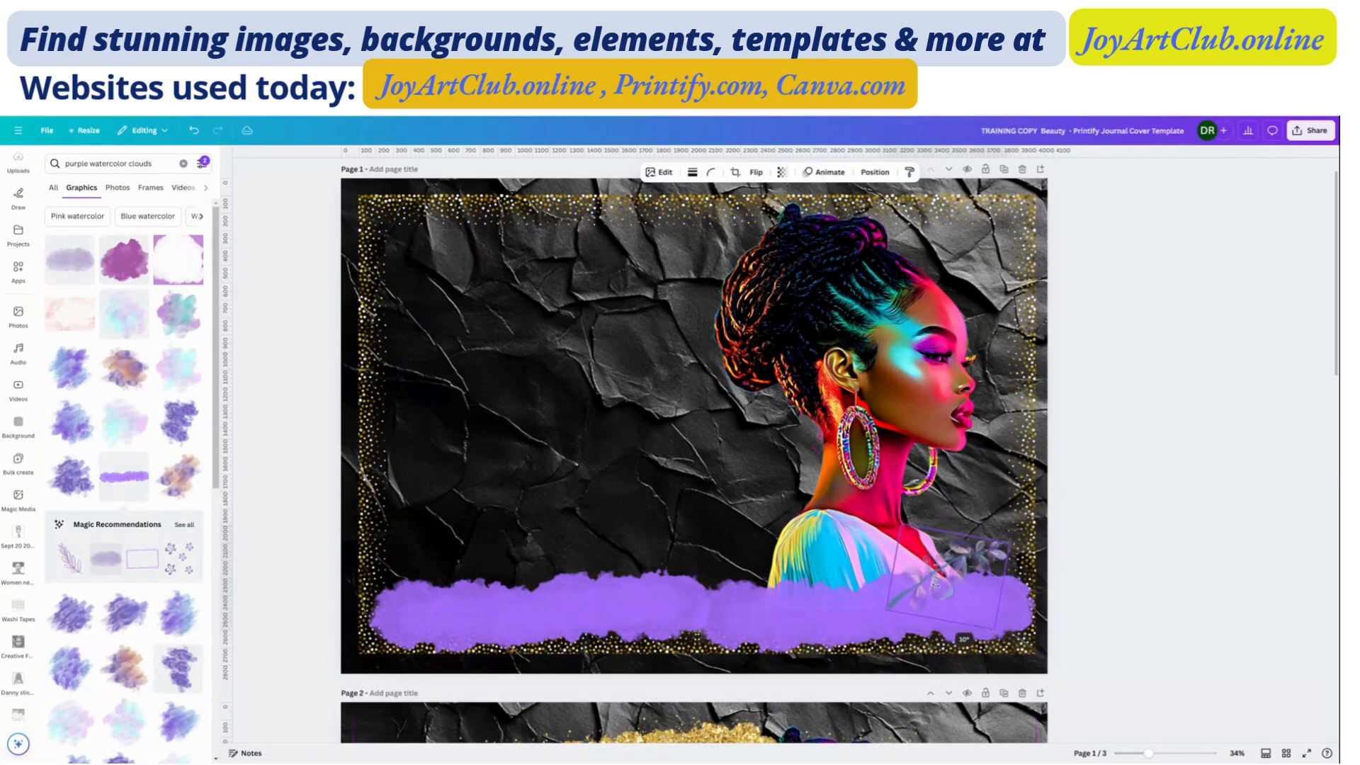
Place the leafy branch on the purple band and duplicate it repeatedly in a row to the cover's left edge.
{"action": "left_click_drag", "start_coordinate": [936, 586], "coordinate": [769, 615]}
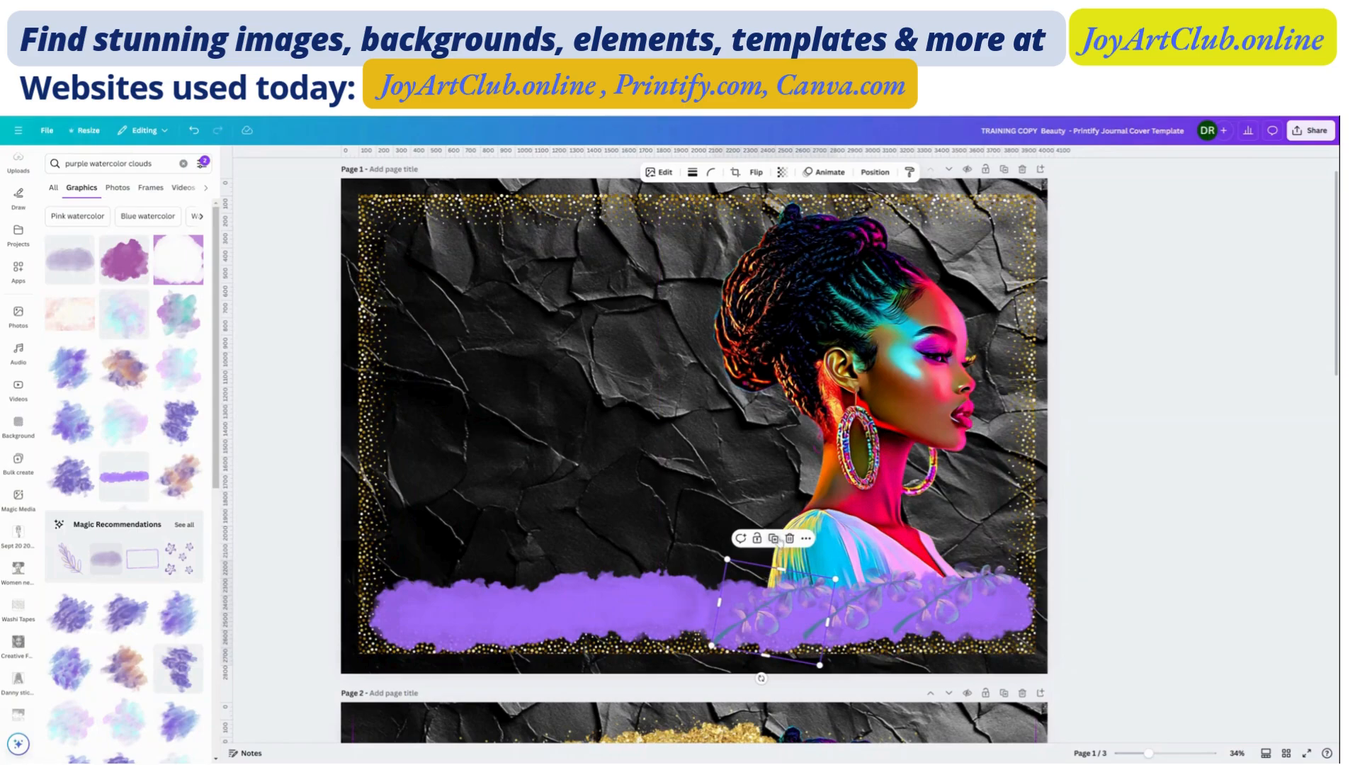
{"action": "left_click", "coordinate": [778, 540]}
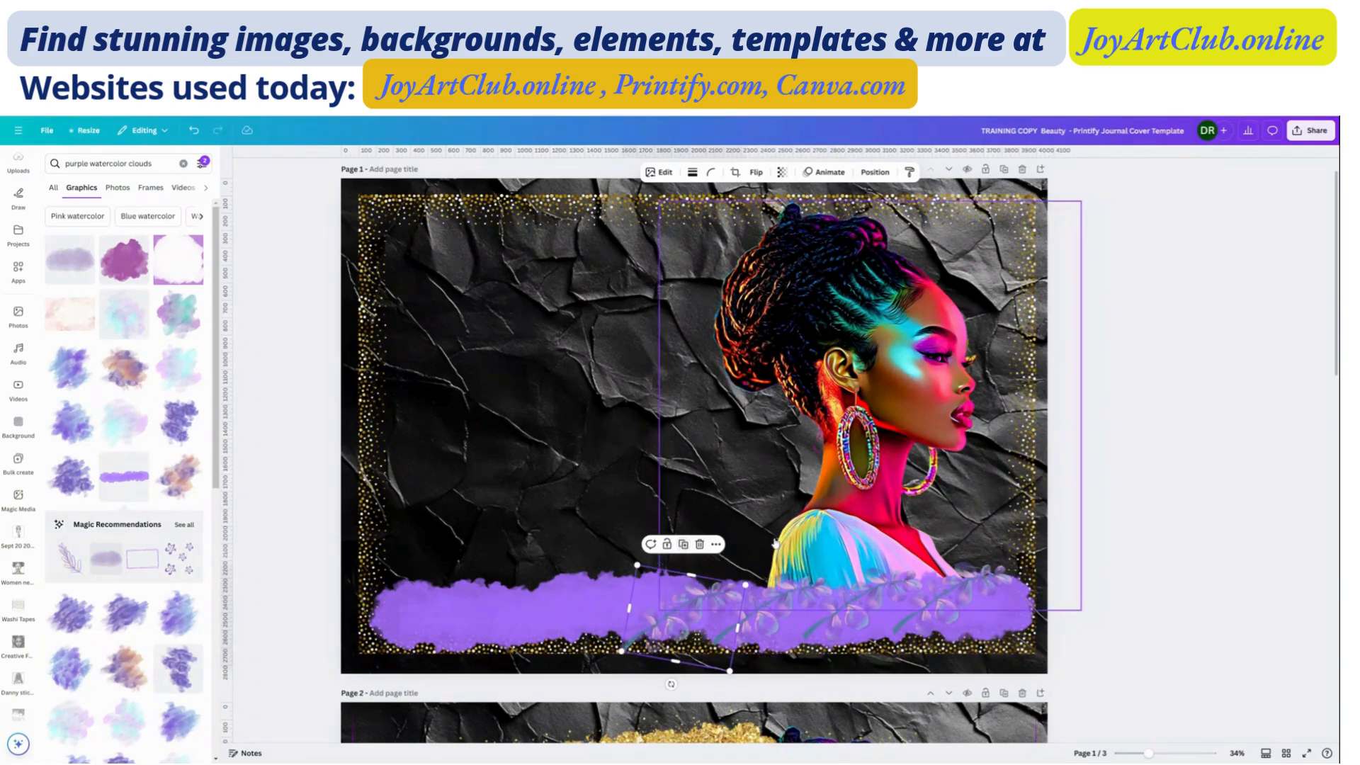
{"action": "left_click", "coordinate": [684, 546]}
{"action": "left_click", "coordinate": [593, 554]}
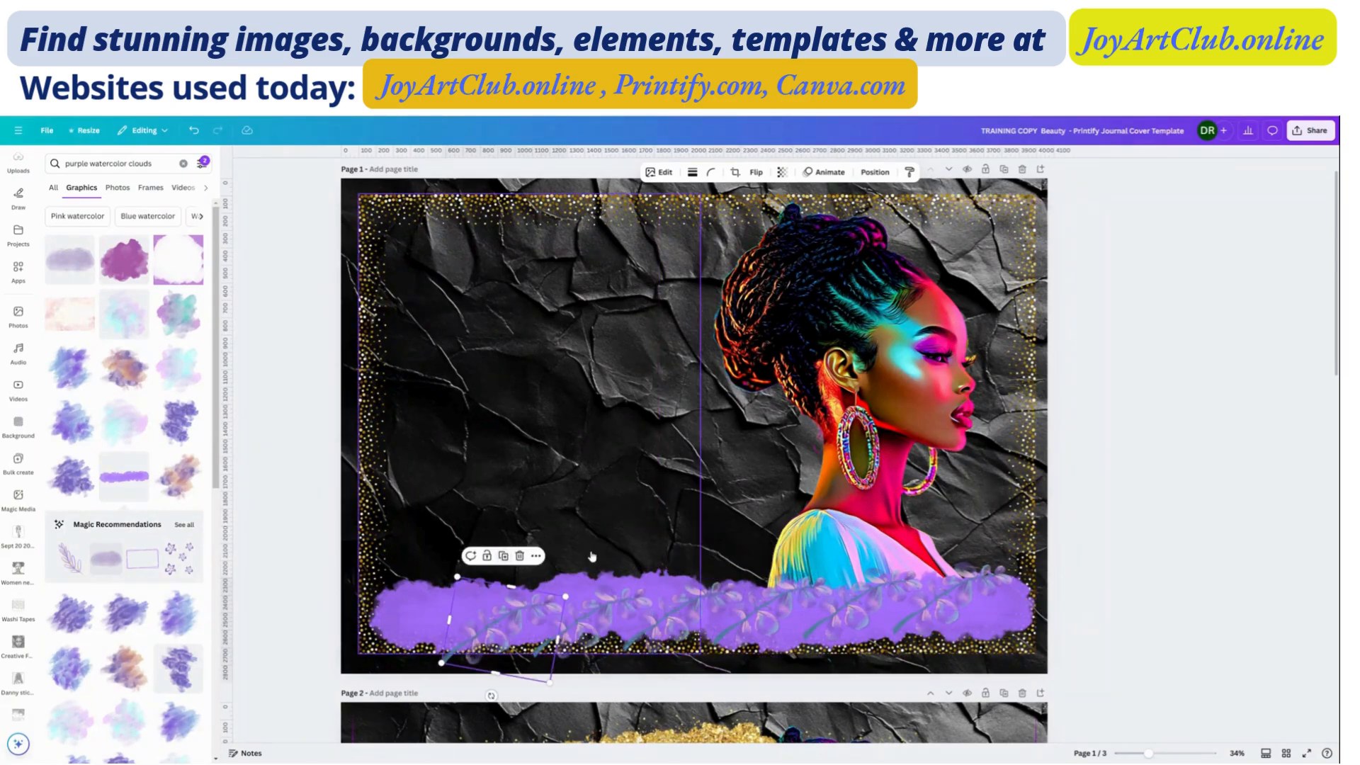
{"action": "left_click", "coordinate": [504, 556]}
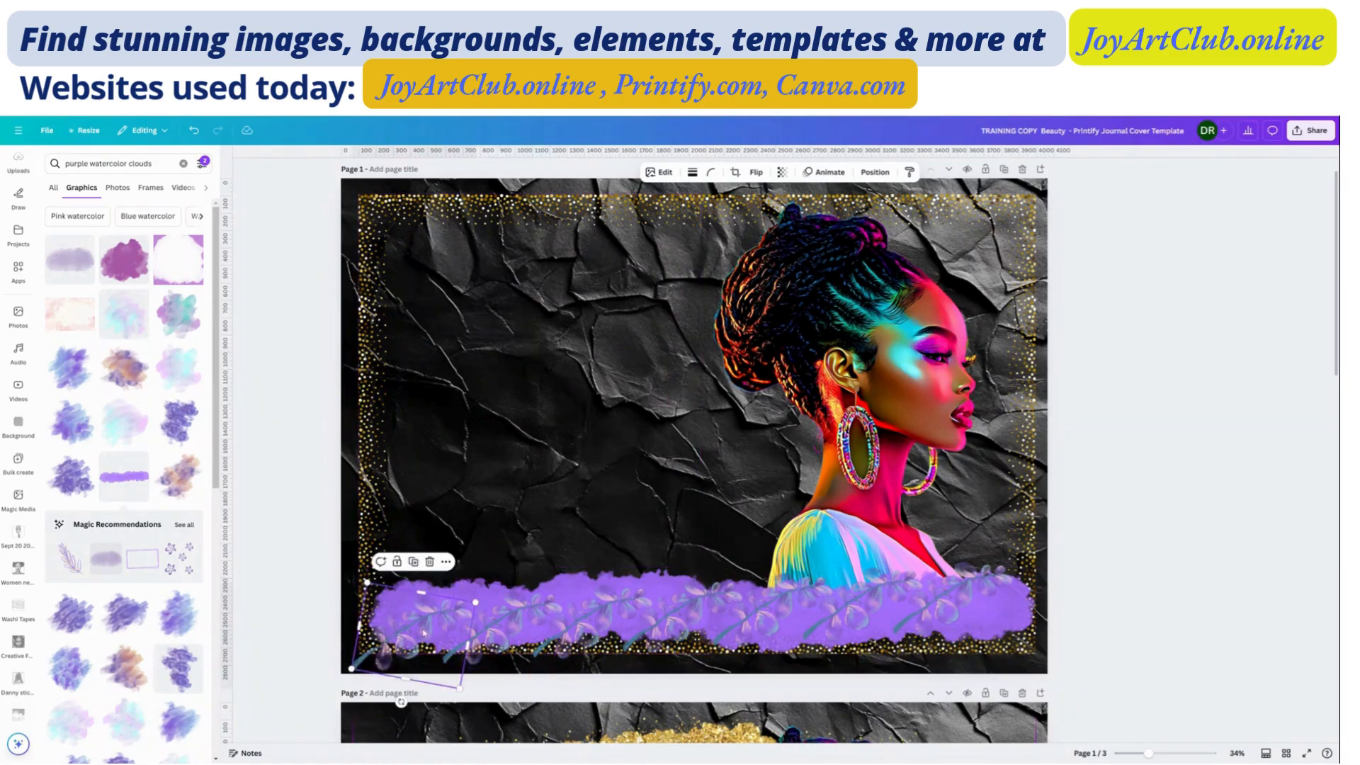
Reposition the branch copies one by one so they sit in an even row within the purple band.
{"action": "left_click_drag", "start_coordinate": [418, 627], "coordinate": [435, 602]}
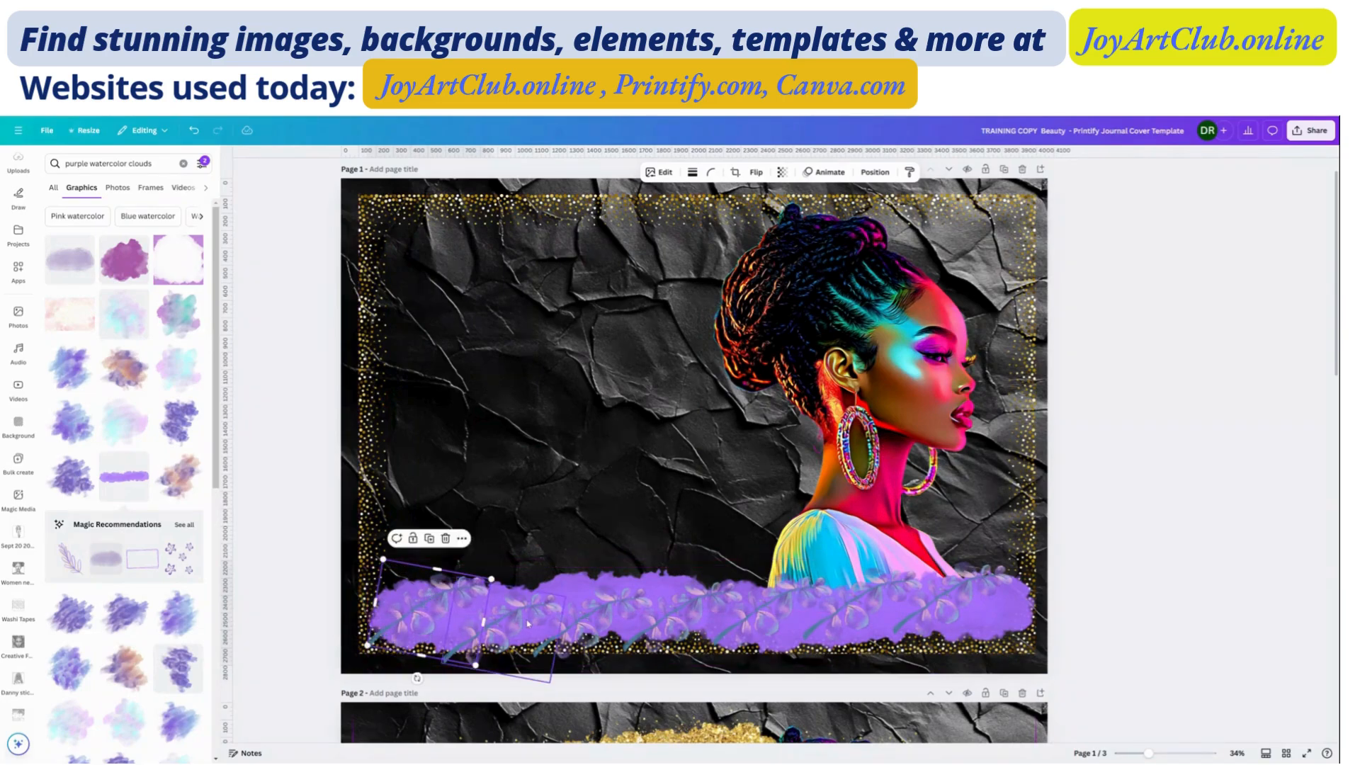
{"action": "left_click", "coordinate": [523, 622]}
{"action": "left_click_drag", "start_coordinate": [522, 621], "coordinate": [528, 604]}
{"action": "left_click_drag", "start_coordinate": [612, 617], "coordinate": [611, 599]}
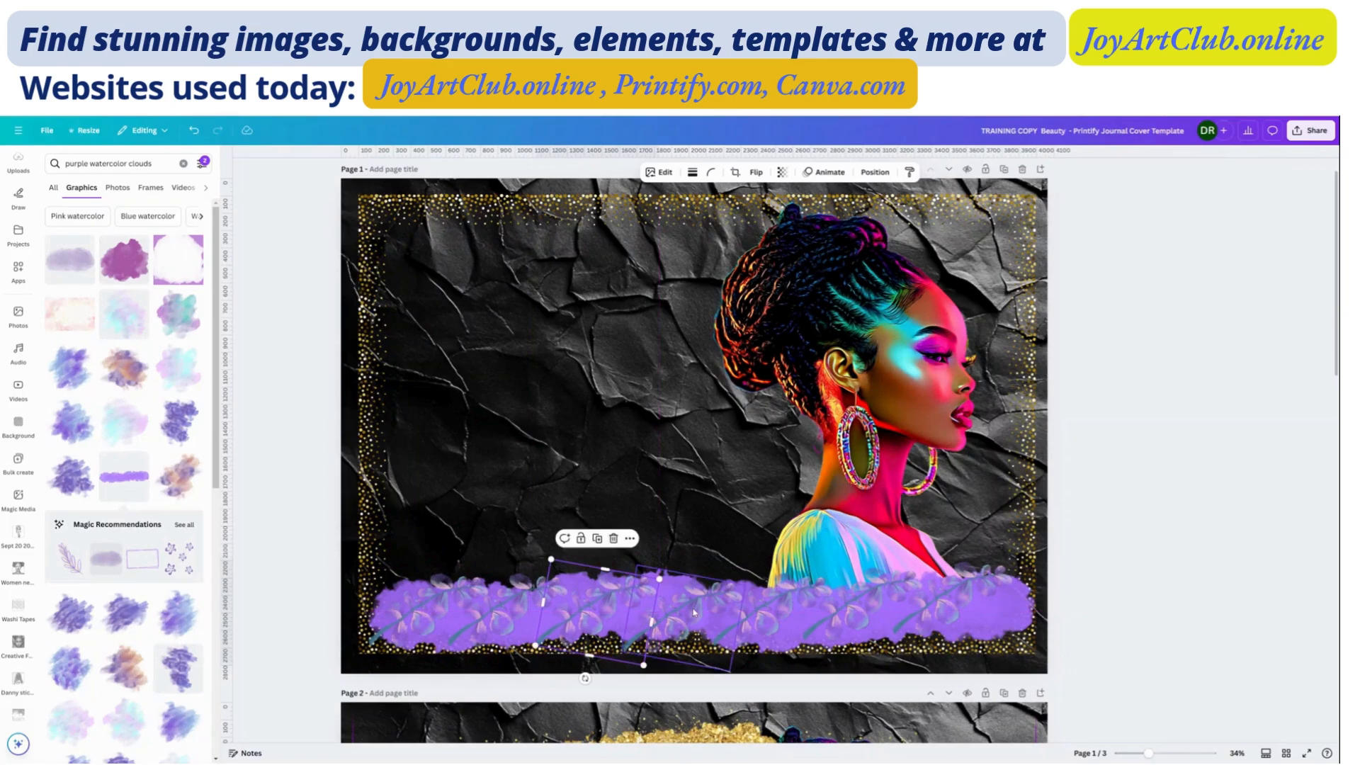
{"action": "left_click_drag", "start_coordinate": [698, 617], "coordinate": [698, 605]}
{"action": "left_click_drag", "start_coordinate": [791, 609], "coordinate": [791, 597]}
{"action": "left_click_drag", "start_coordinate": [878, 613], "coordinate": [870, 601]}
{"action": "left_click_drag", "start_coordinate": [969, 607], "coordinate": [959, 606]}
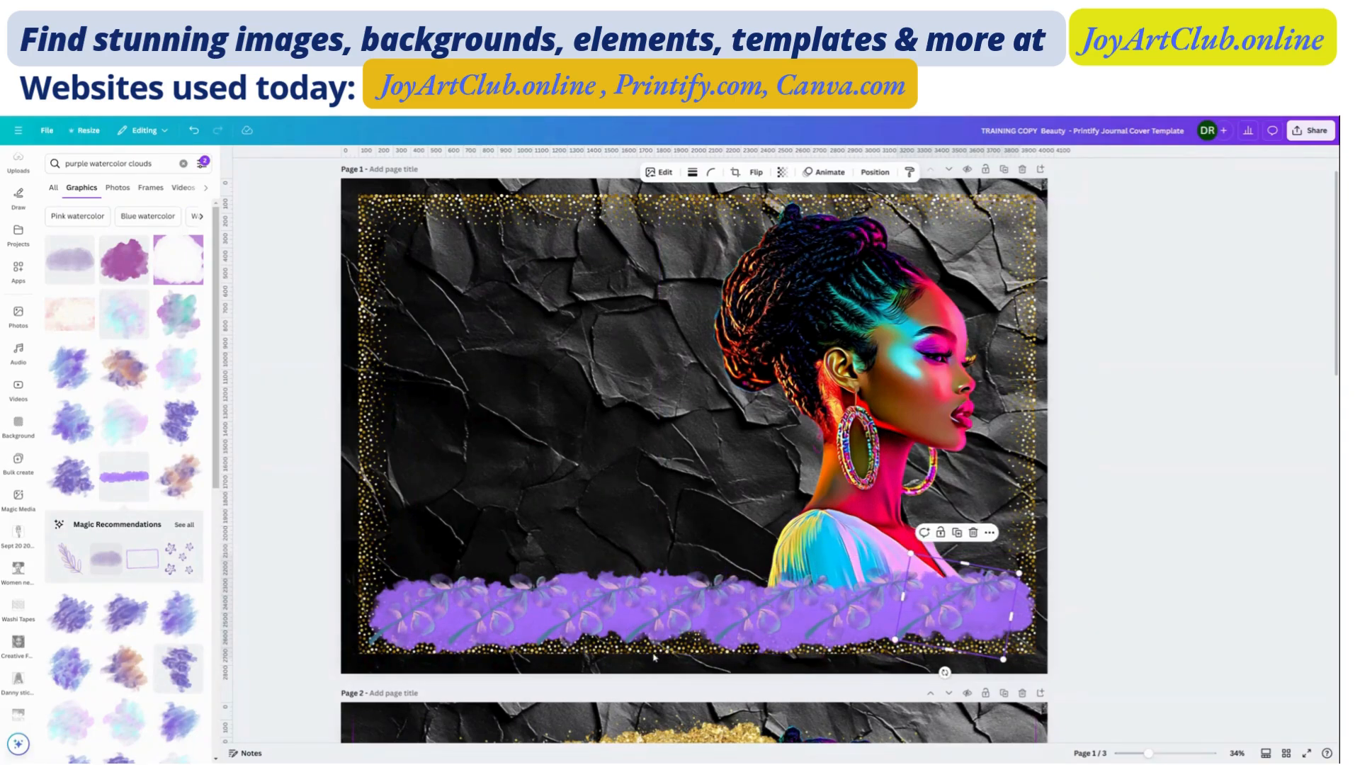
Reorder the layers so both gold border halves sit above the purple strokes and every leafy branch sits above the borders.
{"action": "left_click", "coordinate": [1008, 198]}
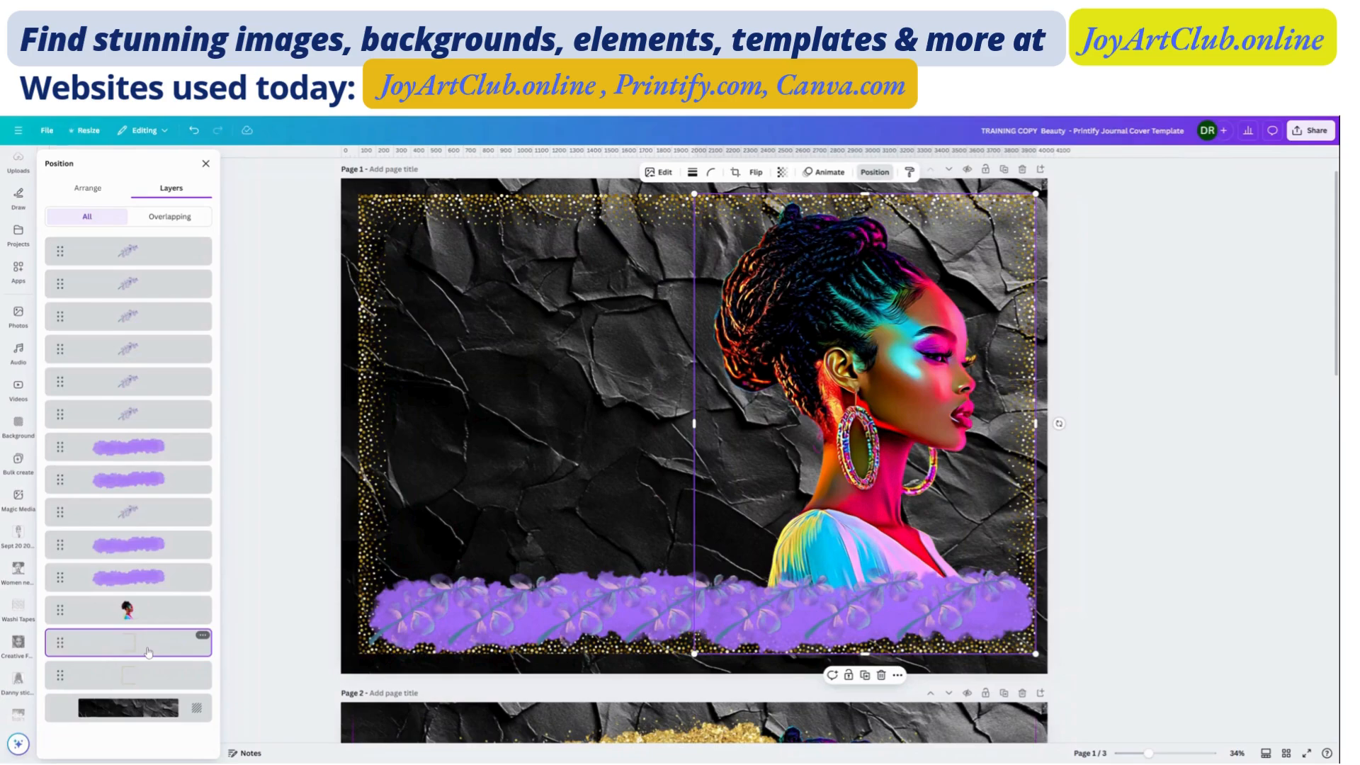
{"action": "left_click_drag", "start_coordinate": [147, 651], "coordinate": [154, 438]}
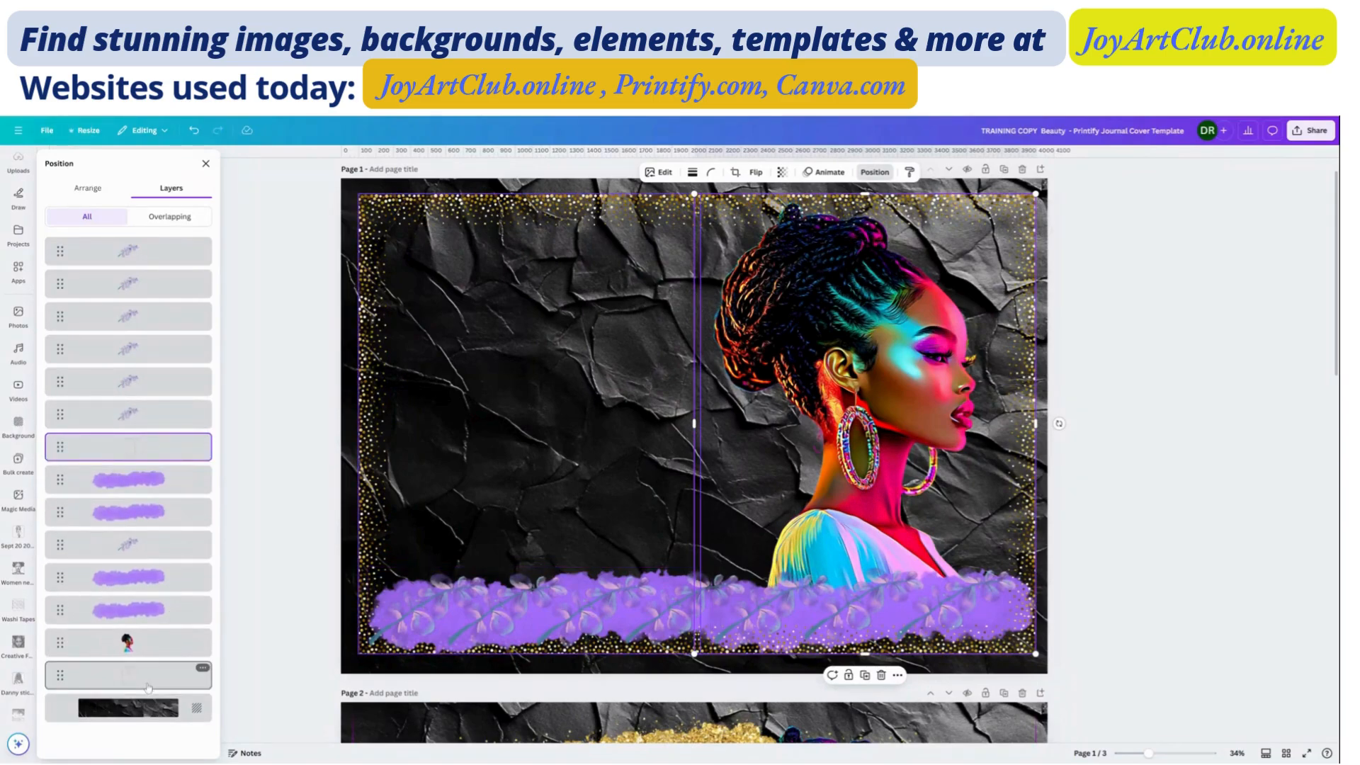
{"action": "left_click_drag", "start_coordinate": [147, 673], "coordinate": [145, 479]}
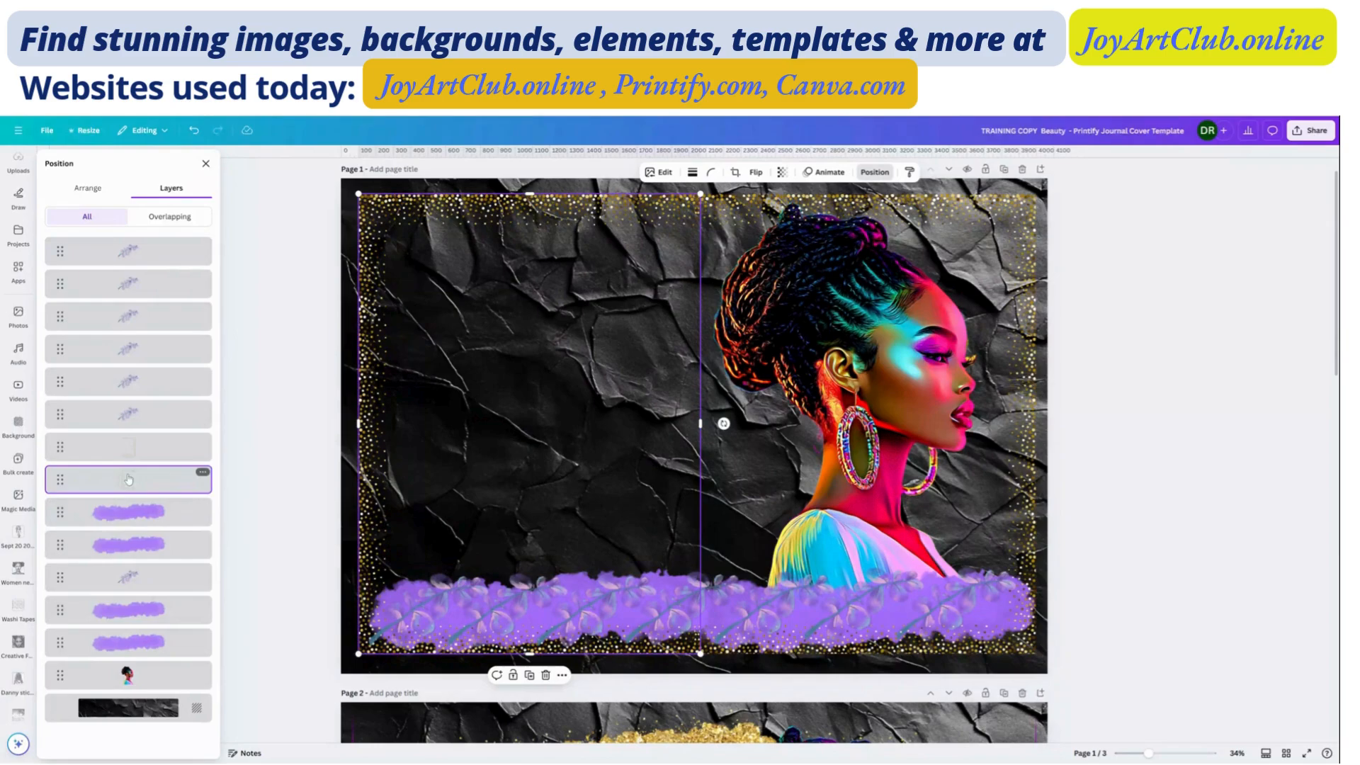
{"action": "left_click_drag", "start_coordinate": [139, 582], "coordinate": [139, 448]}
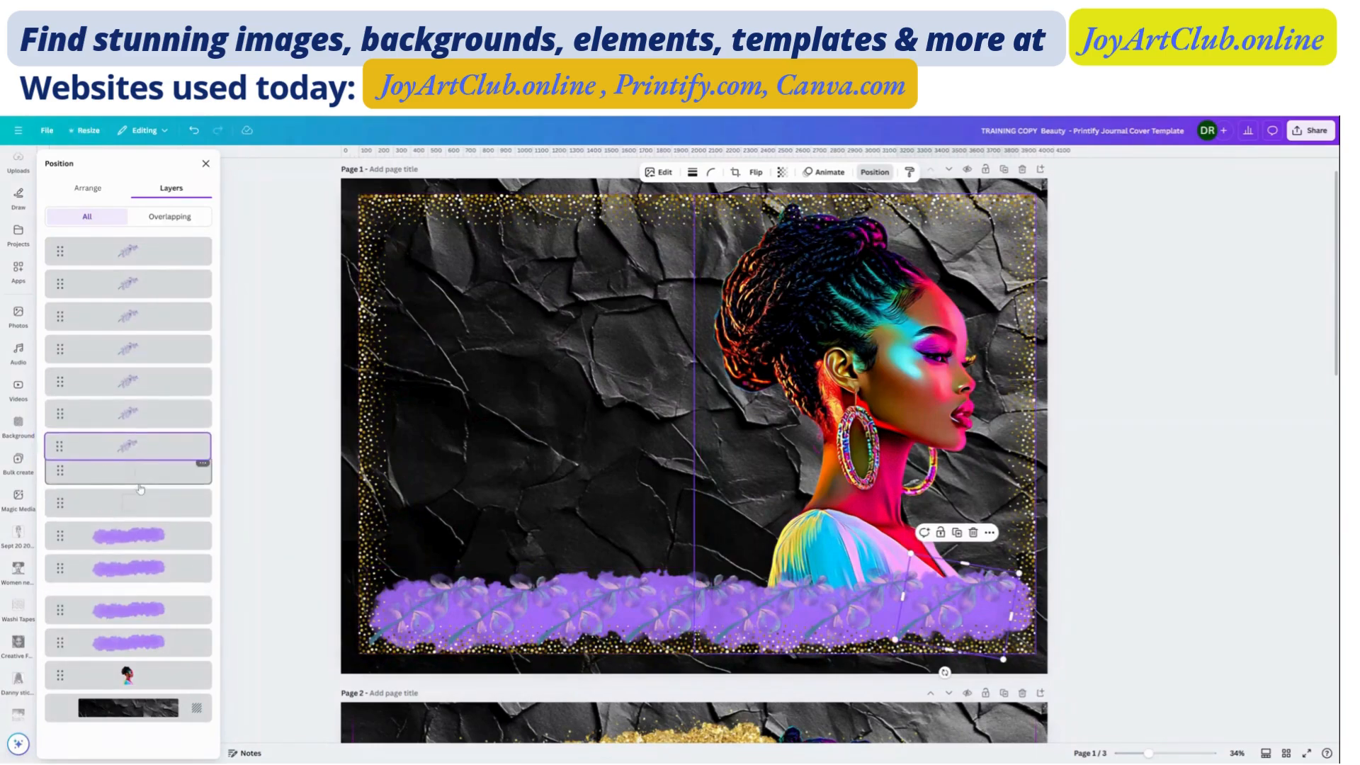
{"action": "left_click", "coordinate": [147, 551]}
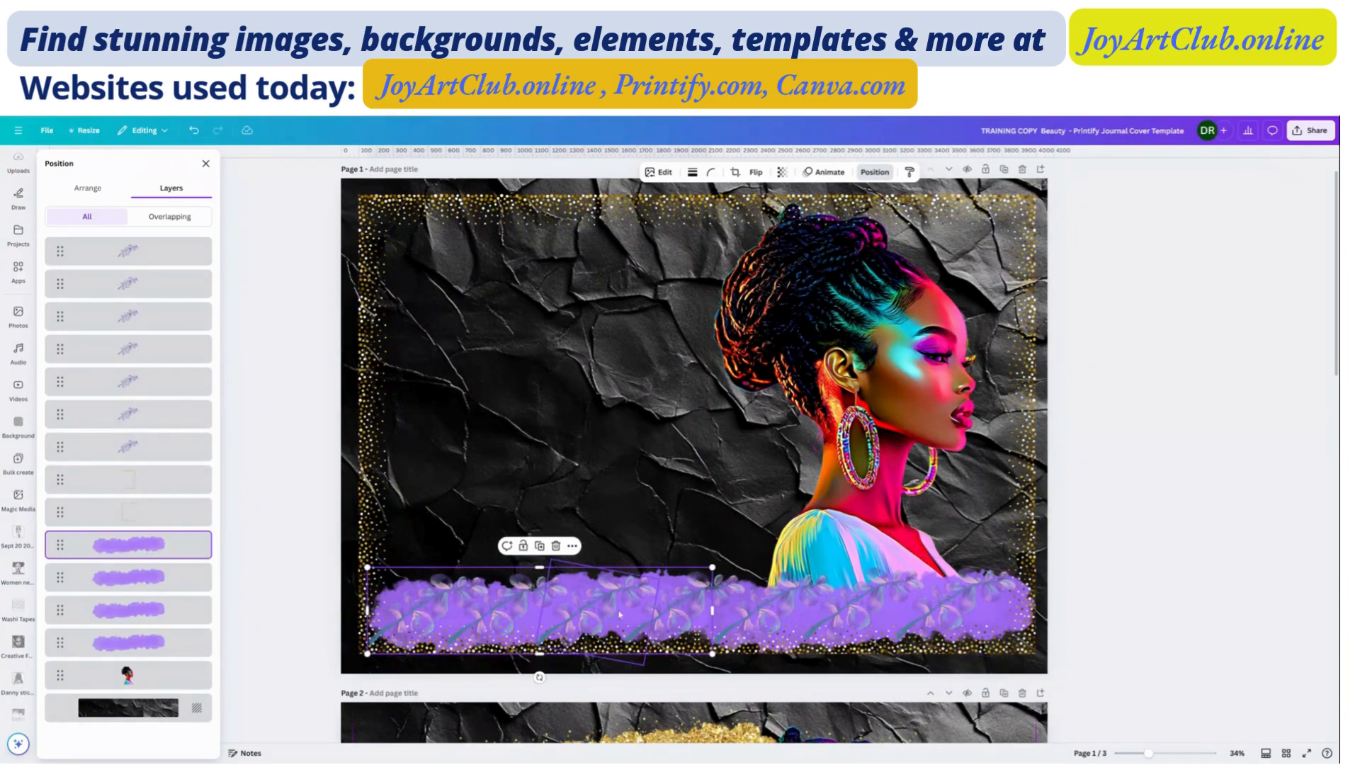
{"action": "left_click", "coordinate": [689, 646]}
{"action": "left_click_drag", "start_coordinate": [689, 646], "coordinate": [782, 640]}
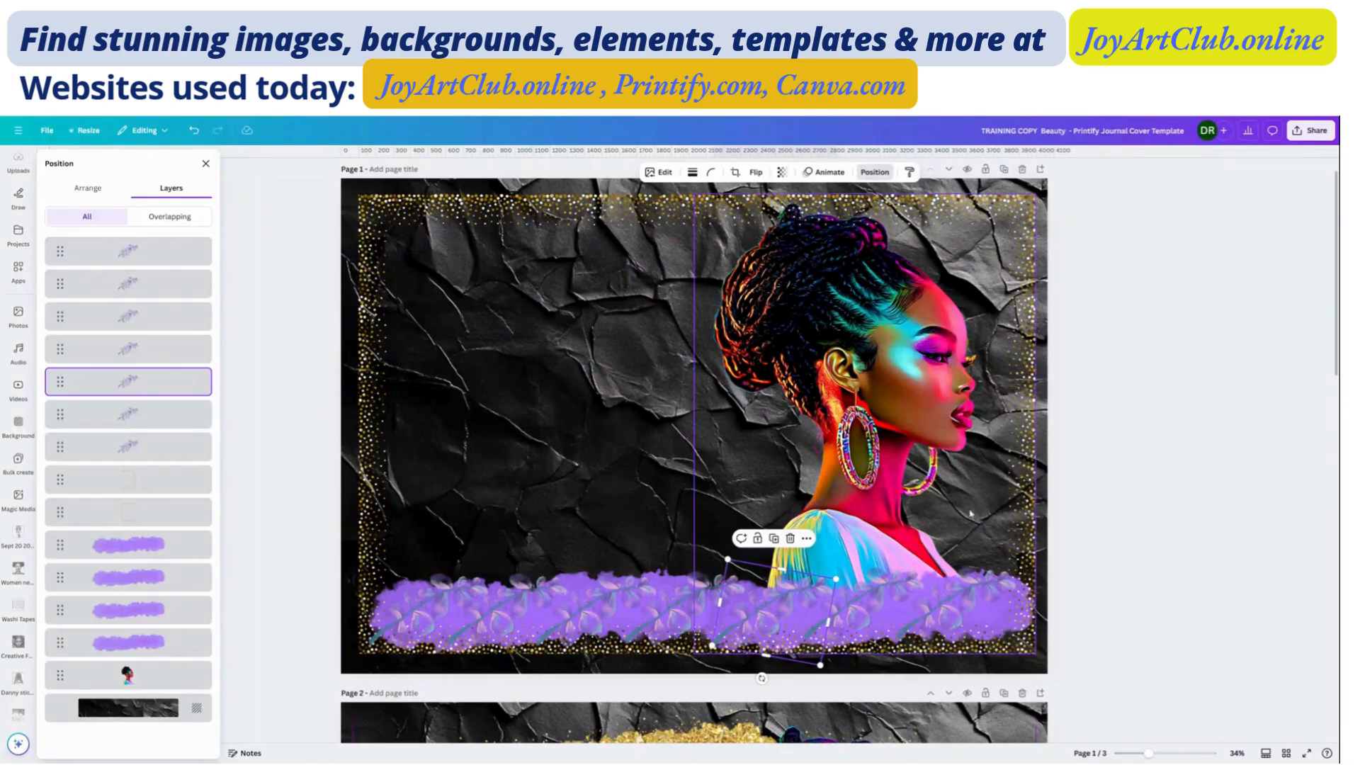
Compare the decorated cover on page 1 with the gold glitter cover design on page 2.
{"action": "scroll", "coordinate": [1235, 505], "scroll_direction": "down", "scroll_amount": 4}
{"action": "scroll", "coordinate": [1235, 504], "scroll_direction": "down", "scroll_amount": 4}
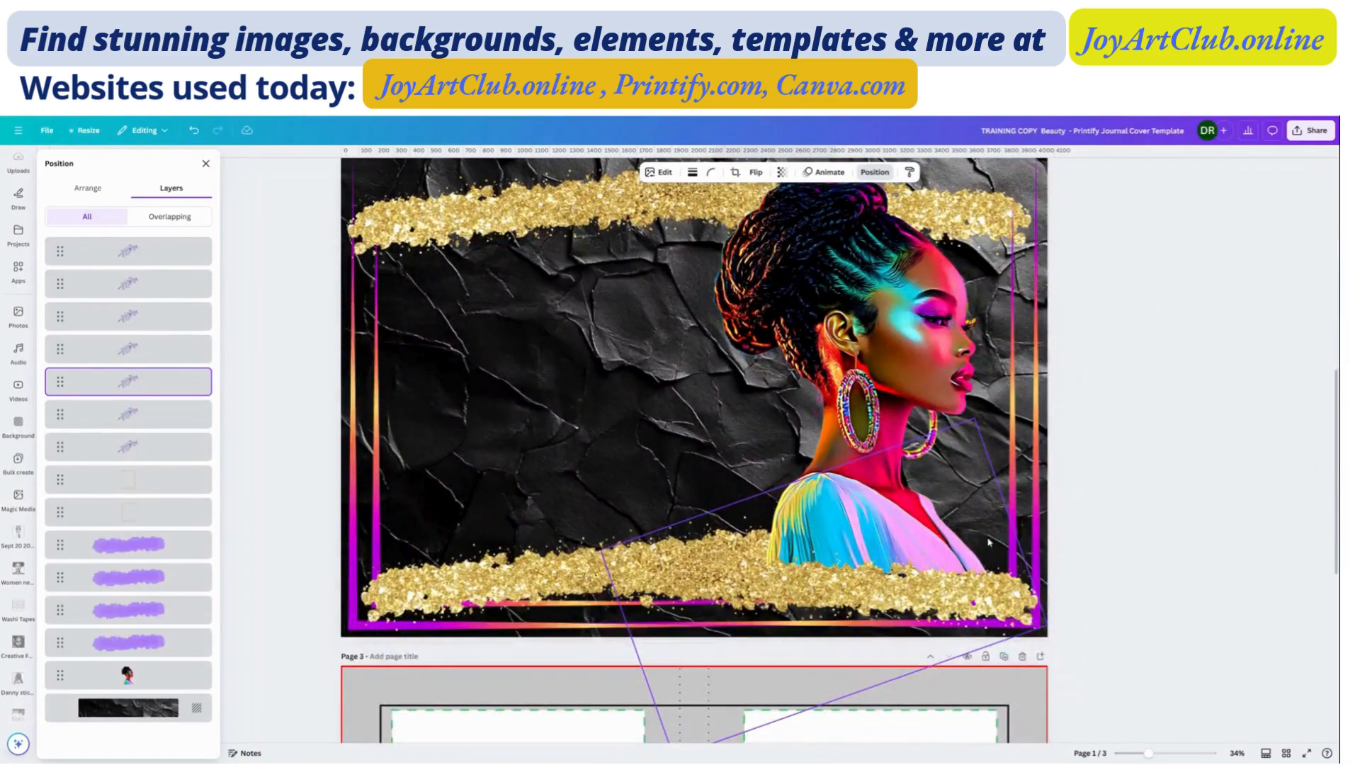
{"action": "scroll", "coordinate": [1235, 505], "scroll_direction": "up", "scroll_amount": 4}
{"action": "scroll", "coordinate": [839, 451], "scroll_direction": "up", "scroll_amount": 1}
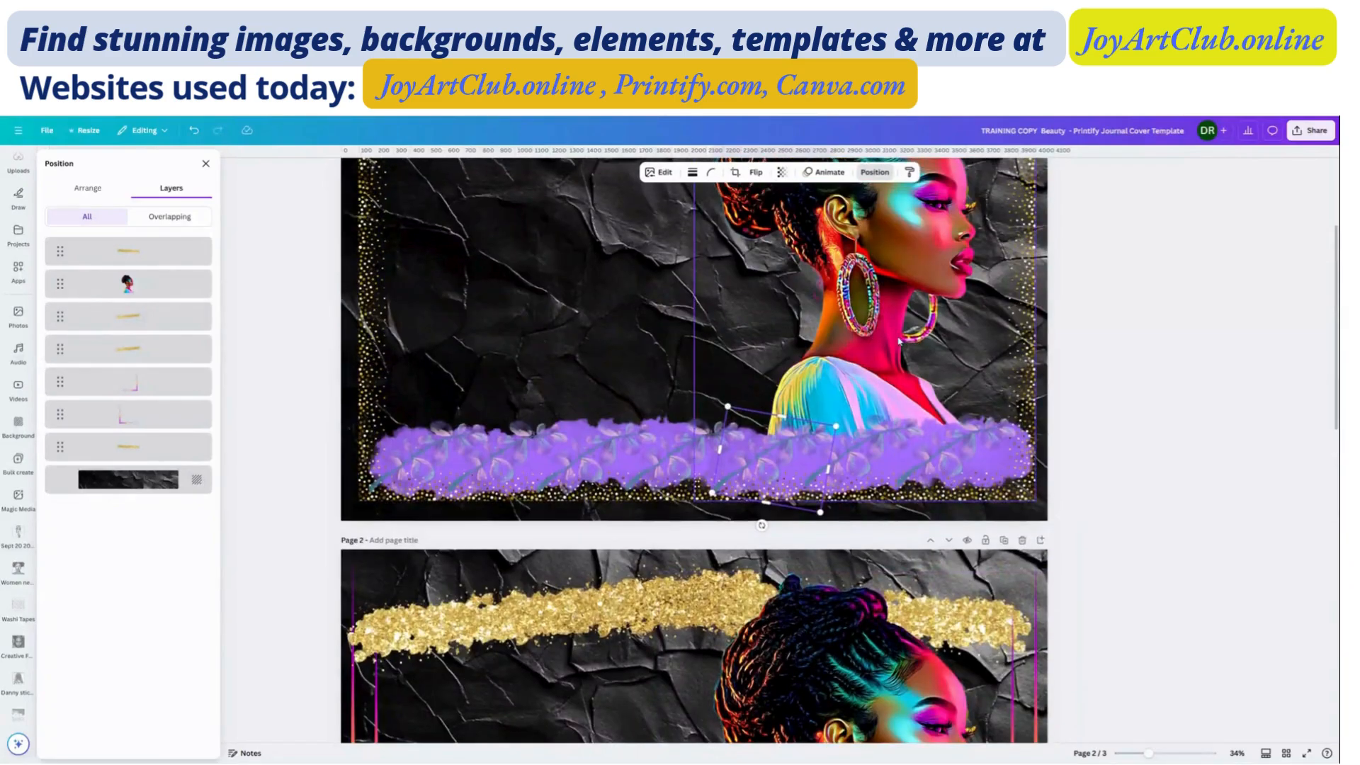
{"action": "scroll", "coordinate": [722, 369], "scroll_direction": "up", "scroll_amount": 2}
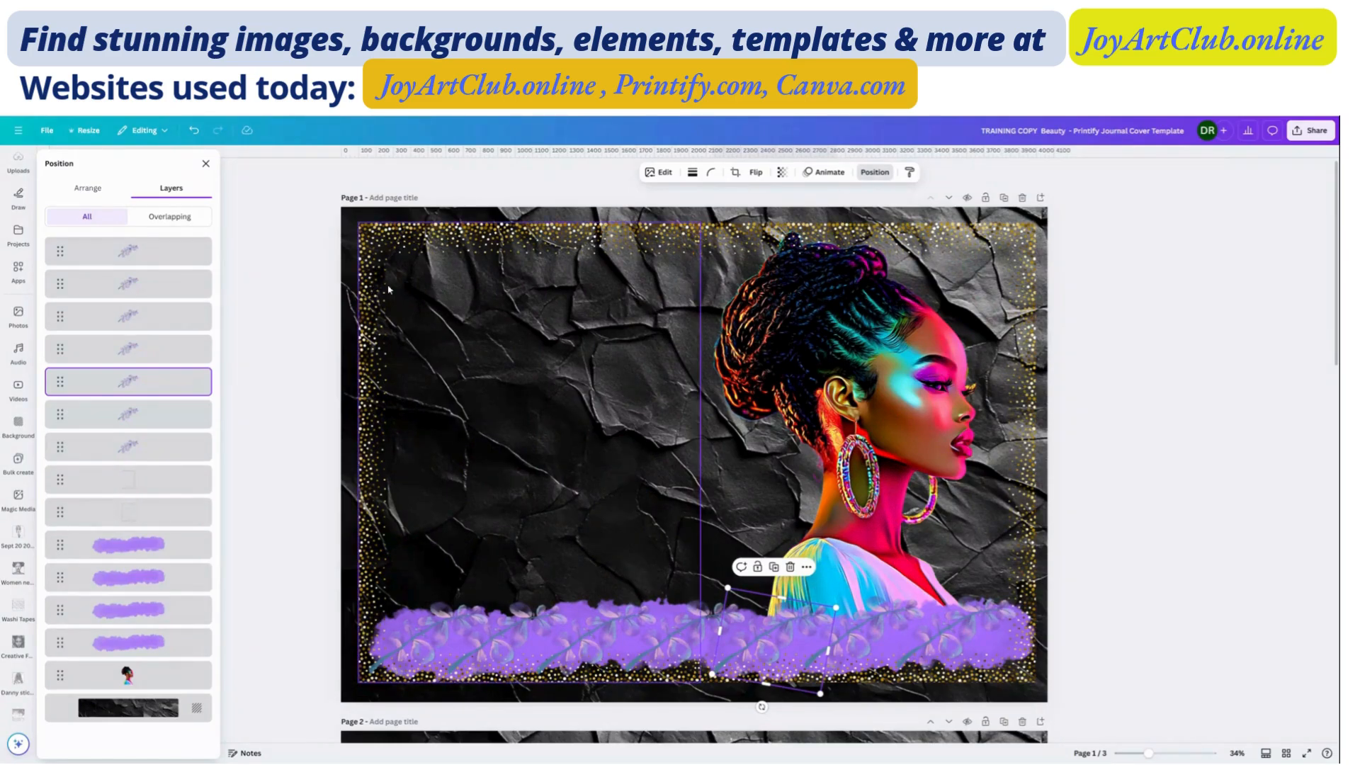
{"action": "scroll", "coordinate": [873, 496], "scroll_direction": "down", "scroll_amount": 3}
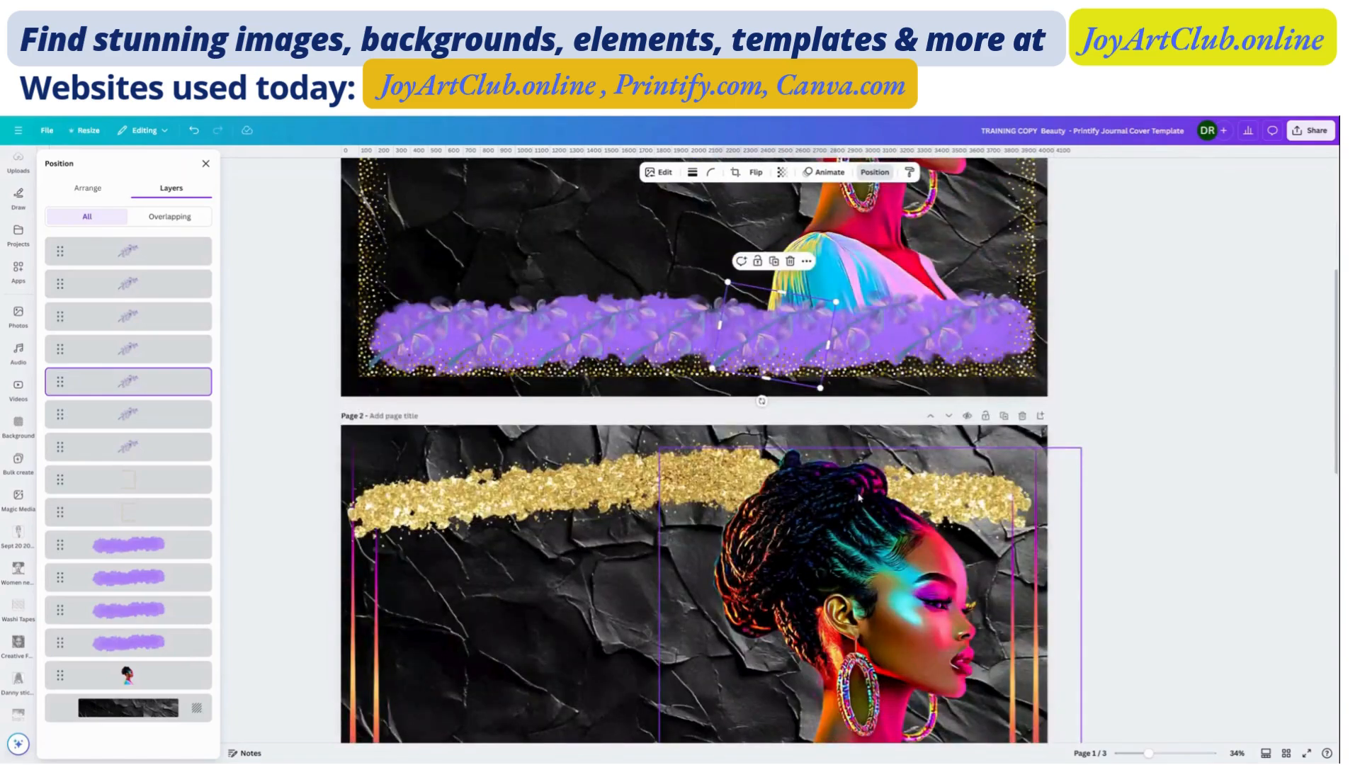
{"action": "scroll", "coordinate": [858, 498], "scroll_direction": "up", "scroll_amount": 3}
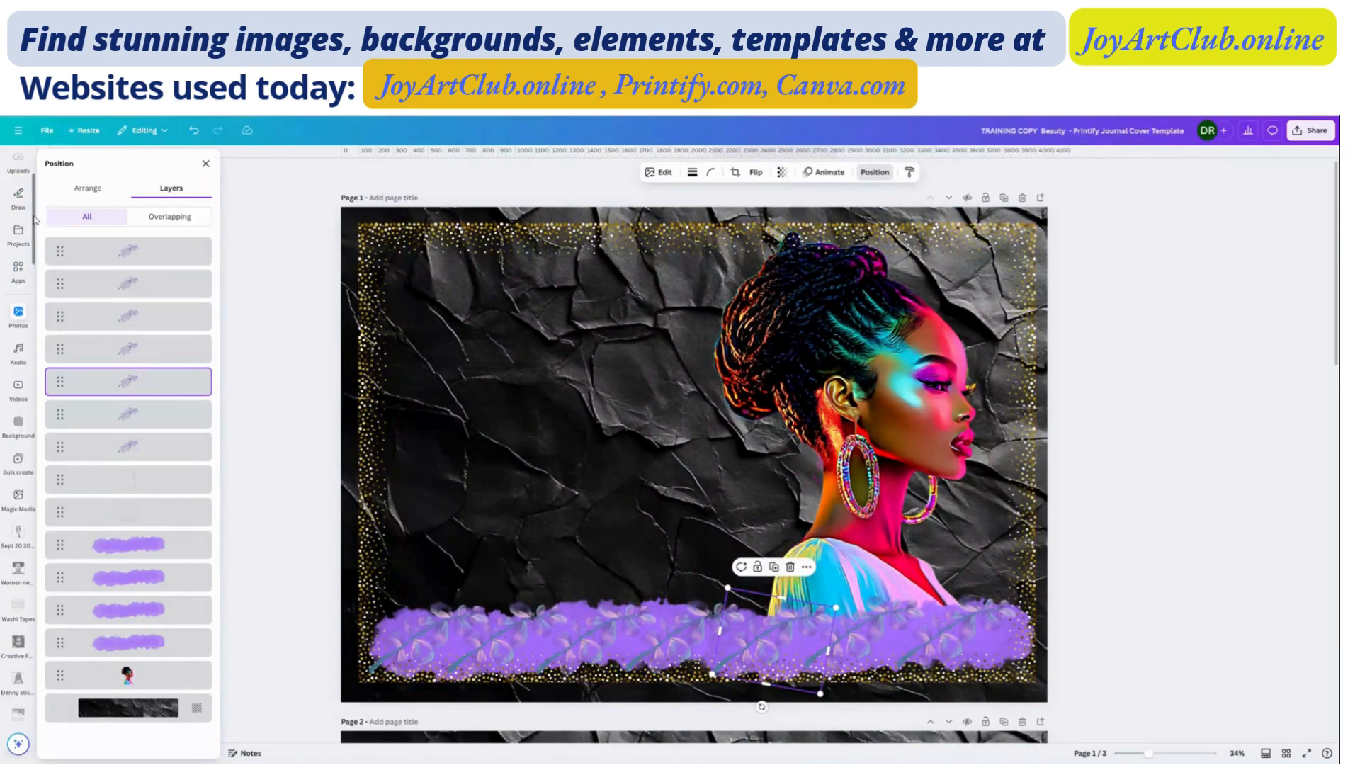
Close the layer list and add the pink neon GLOW text style to the page 1 cover.
{"action": "left_click", "coordinate": [206, 164]}
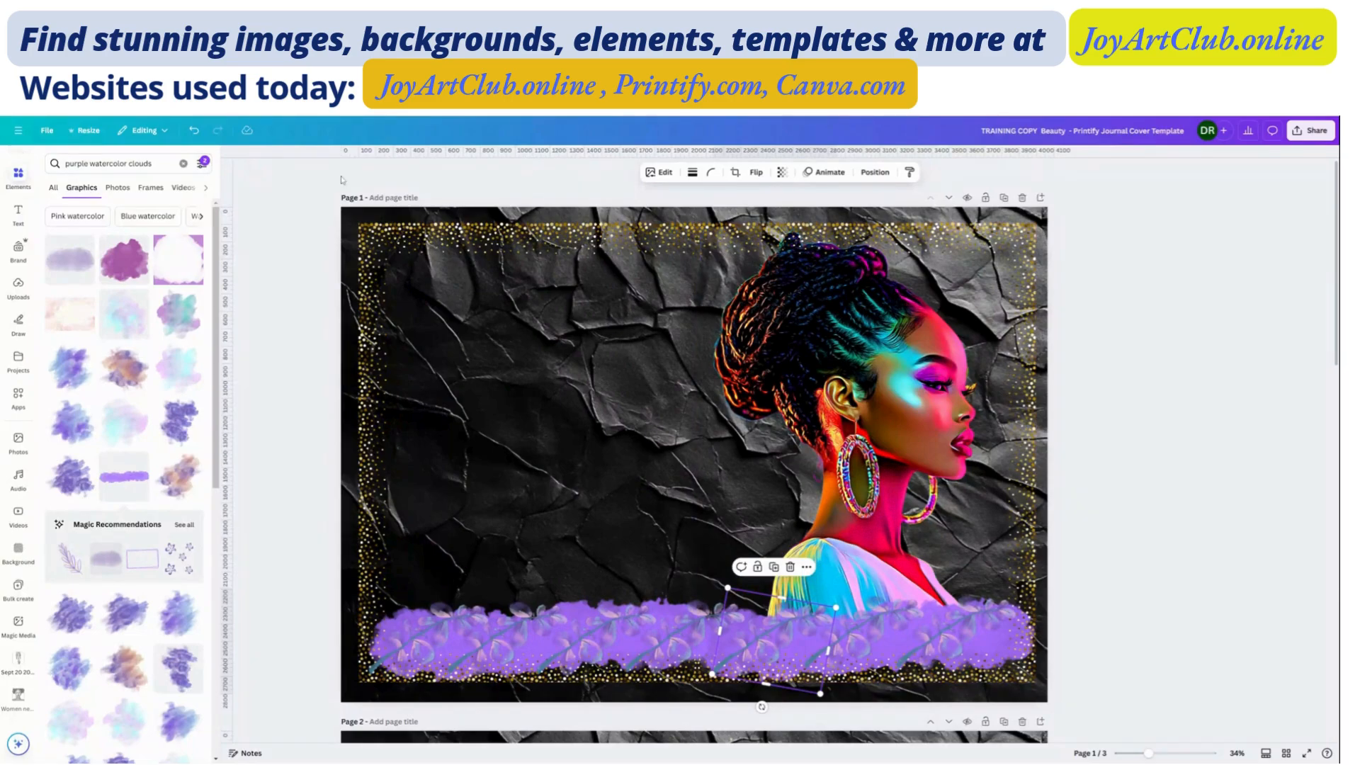
{"action": "left_click", "coordinate": [19, 212]}
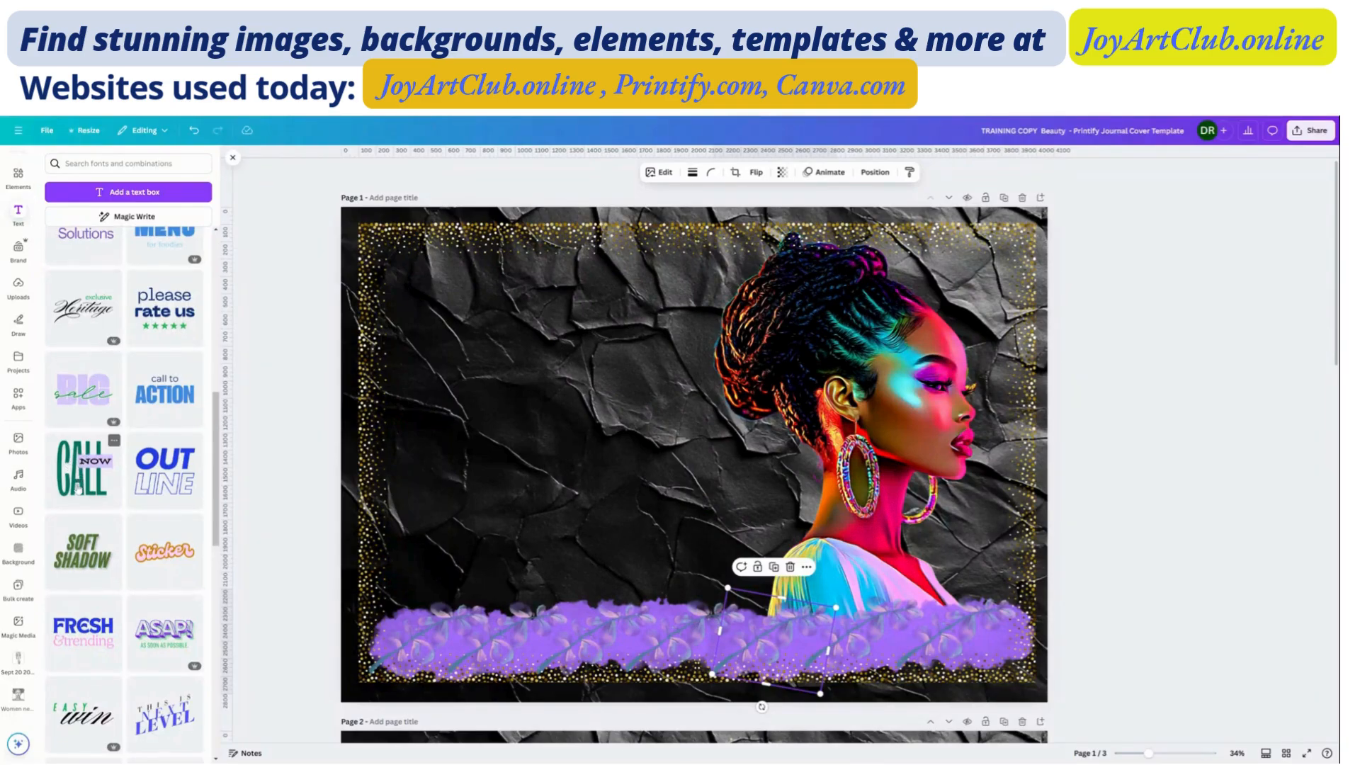
{"action": "scroll", "coordinate": [75, 483], "scroll_direction": "down", "scroll_amount": 3}
{"action": "scroll", "coordinate": [75, 483], "scroll_direction": "down", "scroll_amount": 3}
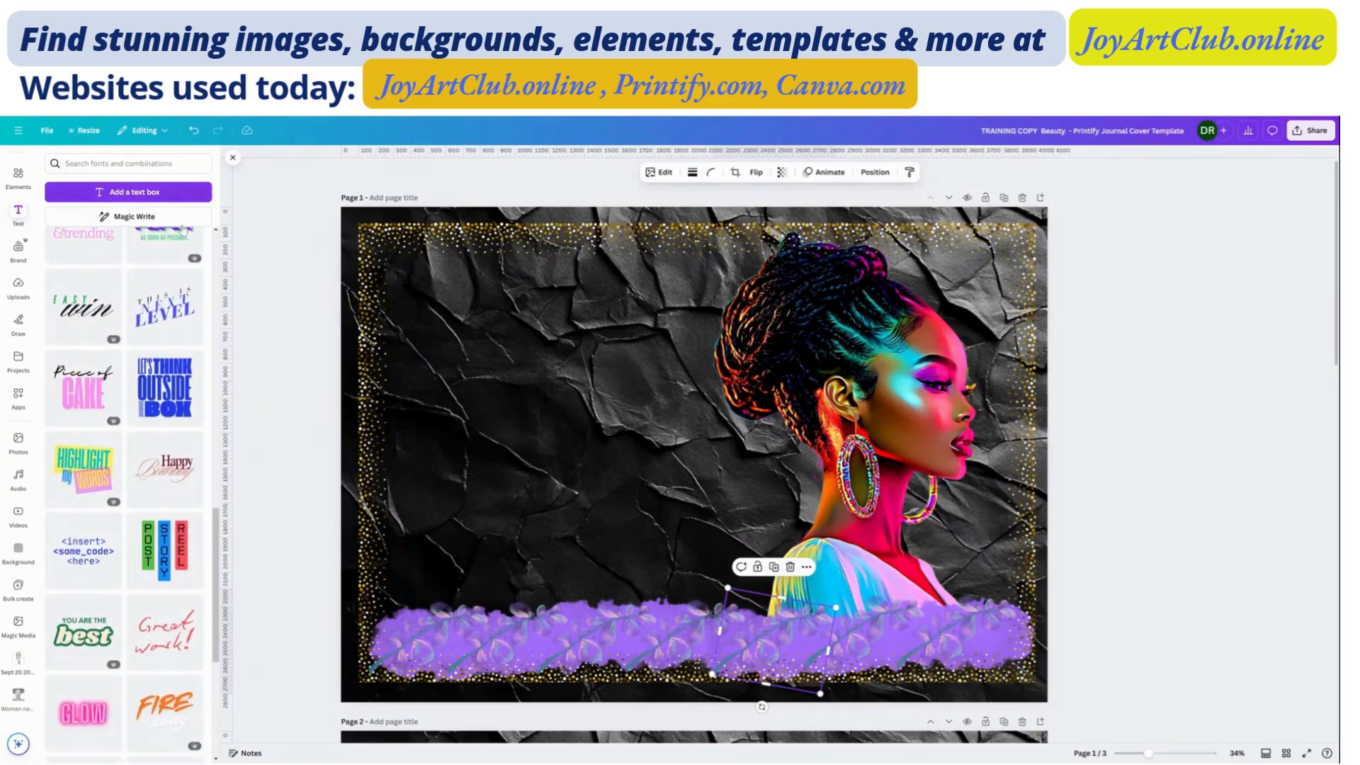
{"action": "scroll", "coordinate": [141, 527], "scroll_direction": "down", "scroll_amount": 4}
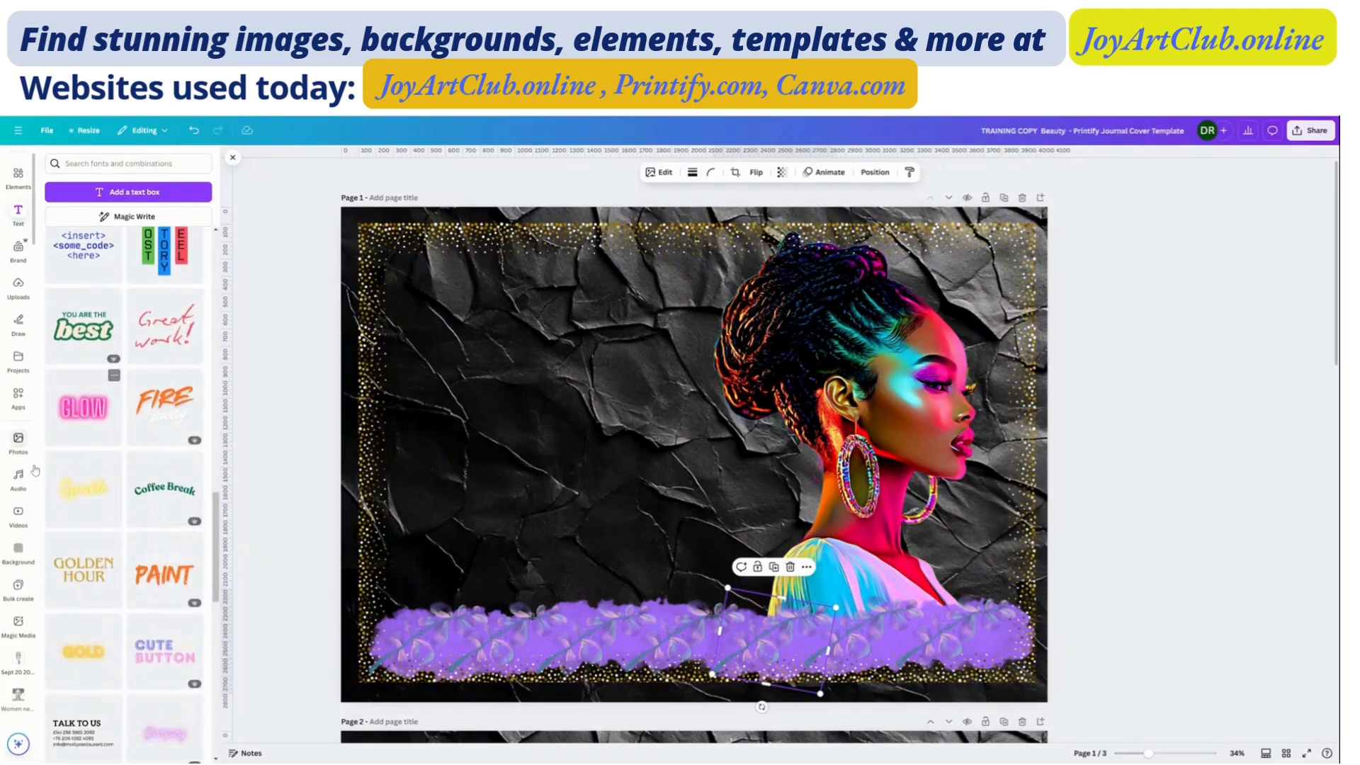
{"action": "left_click", "coordinate": [81, 415]}
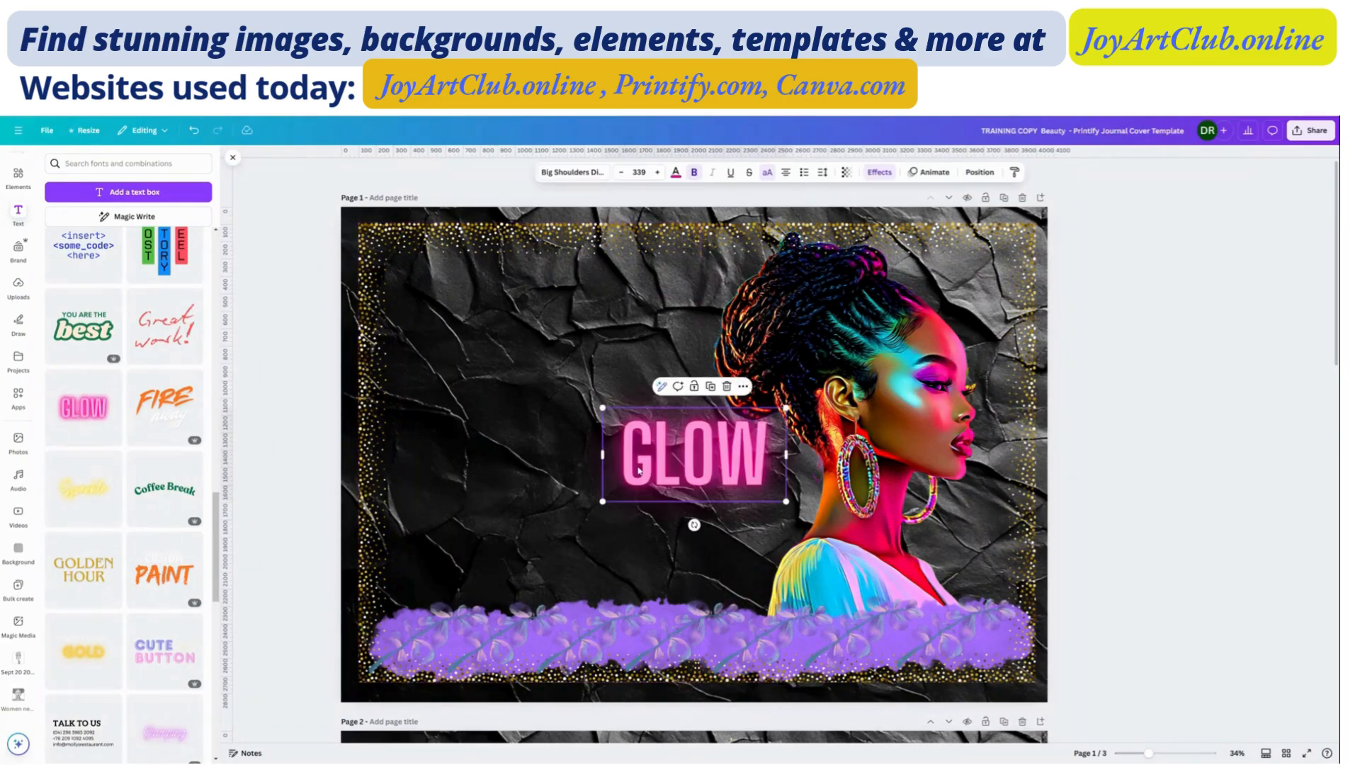
Change the GLOW text to JOURNAL on one line and position it over the purple band's upper edge on the front cover.
{"action": "left_click_drag", "start_coordinate": [679, 459], "coordinate": [873, 571]}
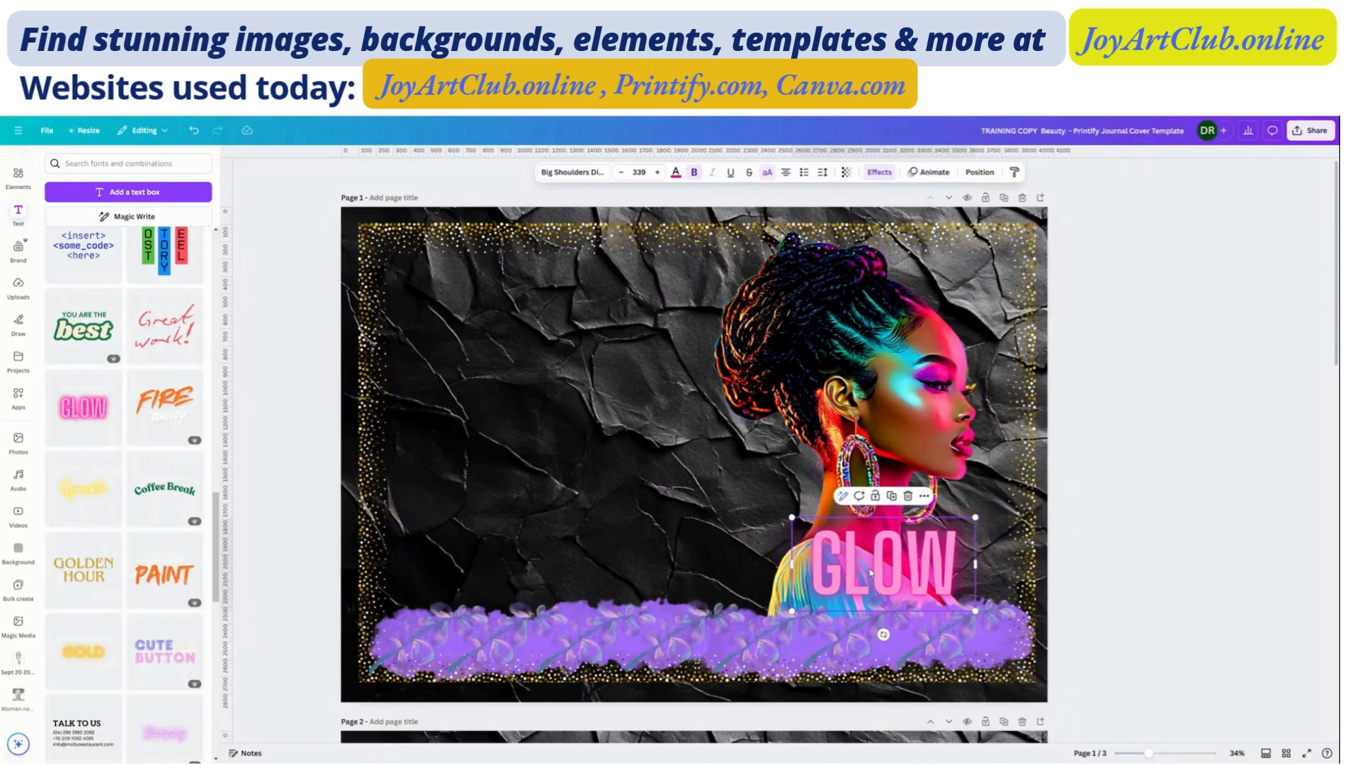
{"action": "double_click", "coordinate": [871, 572]}
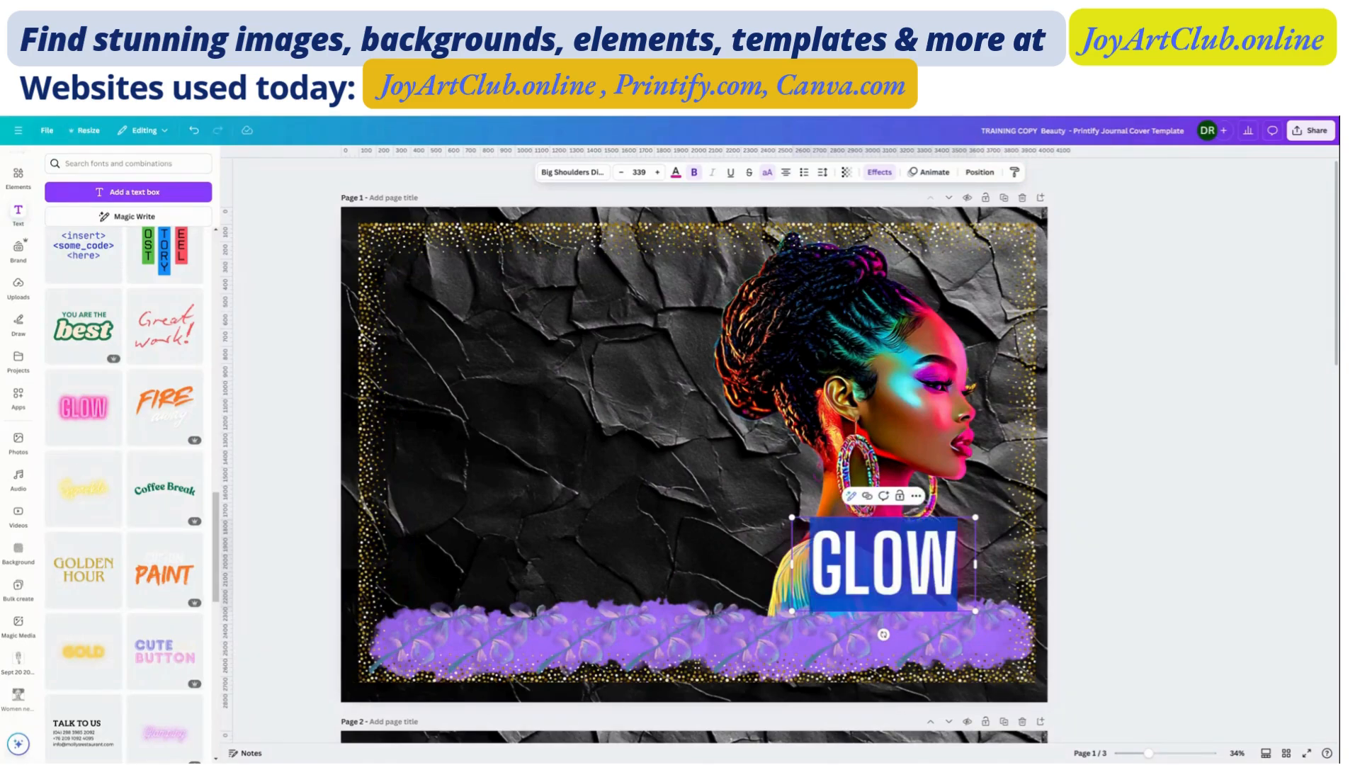
{"action": "type", "text": "JOURNAL"}
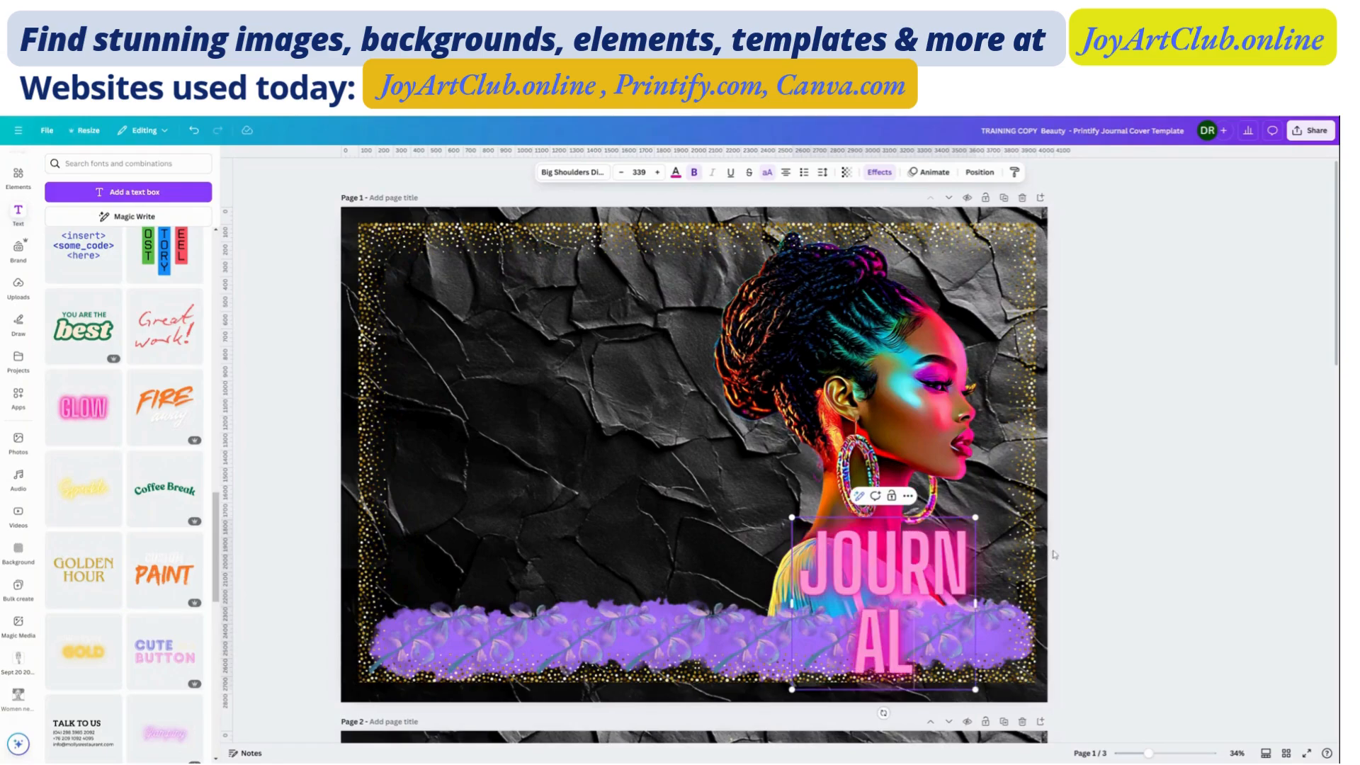
{"action": "left_click_drag", "start_coordinate": [977, 603], "coordinate": [1091, 615]}
{"action": "left_click", "coordinate": [1107, 599]}
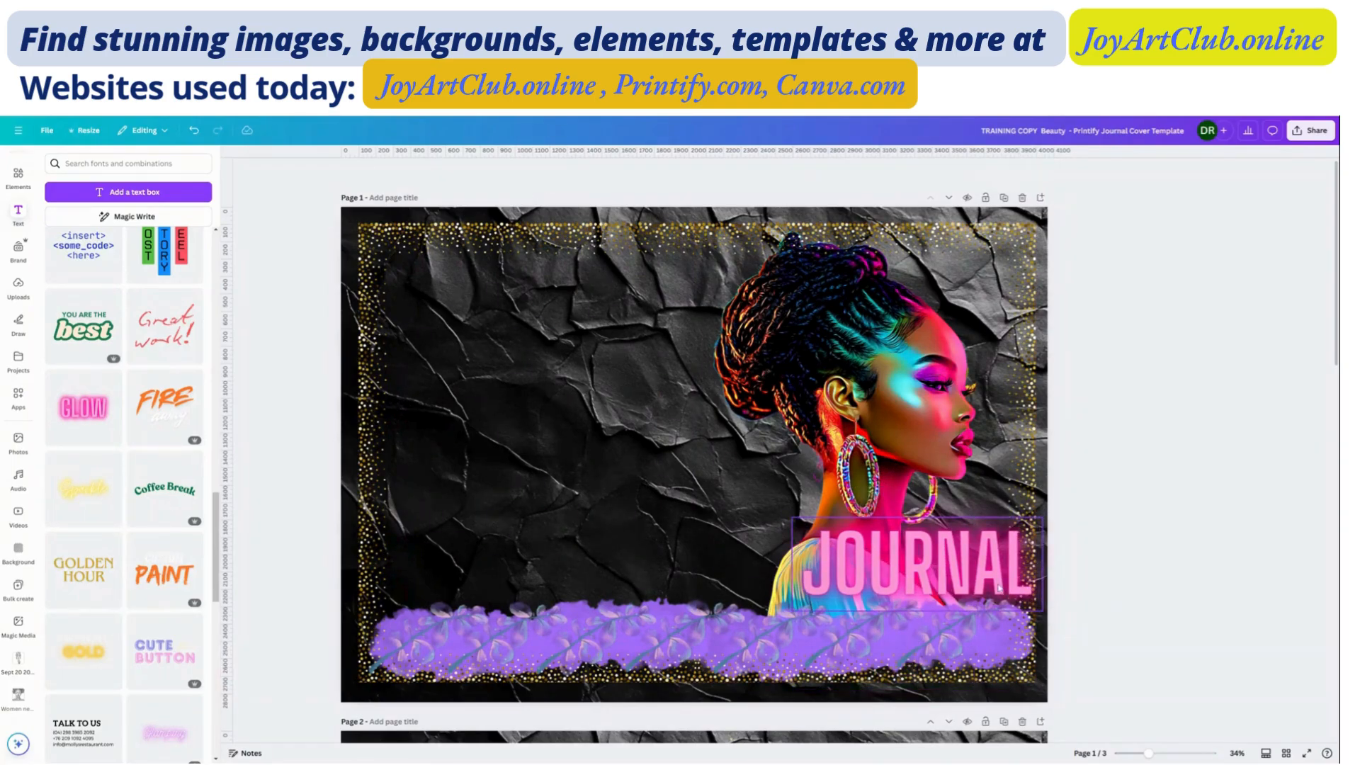
{"action": "left_click_drag", "start_coordinate": [966, 588], "coordinate": [954, 618]}
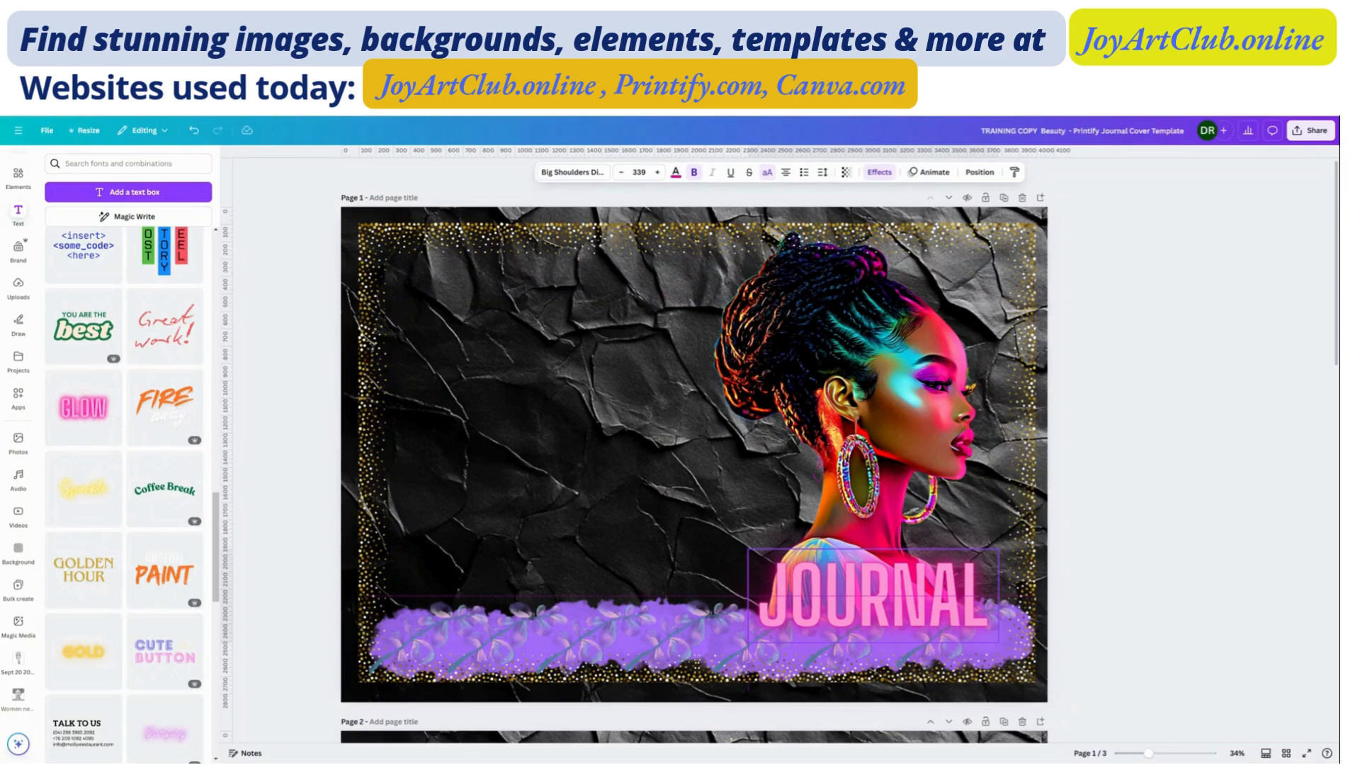
{"action": "left_click_drag", "start_coordinate": [954, 619], "coordinate": [955, 618]}
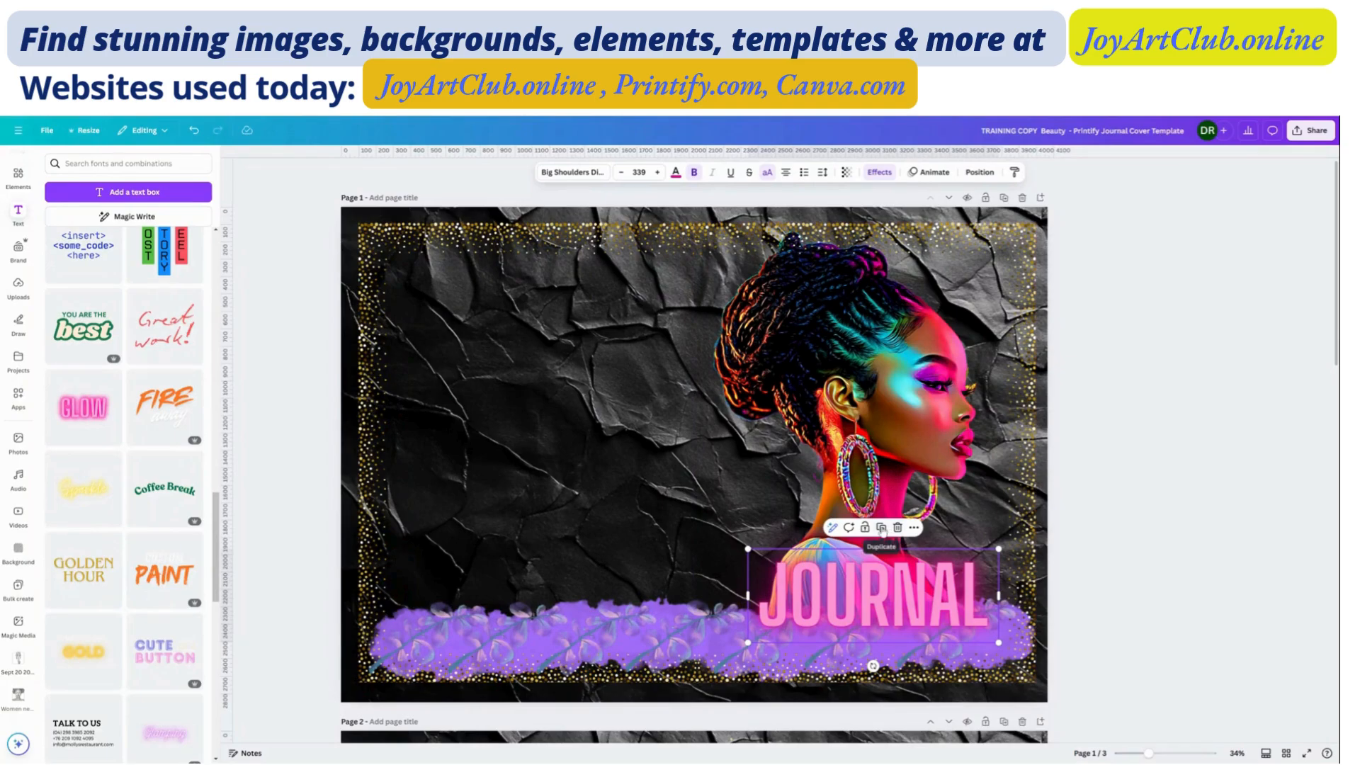
Copy the JOURNAL text from page 1 and paste it onto the Printify cover template on page 3.
{"action": "left_click", "coordinate": [914, 528]}
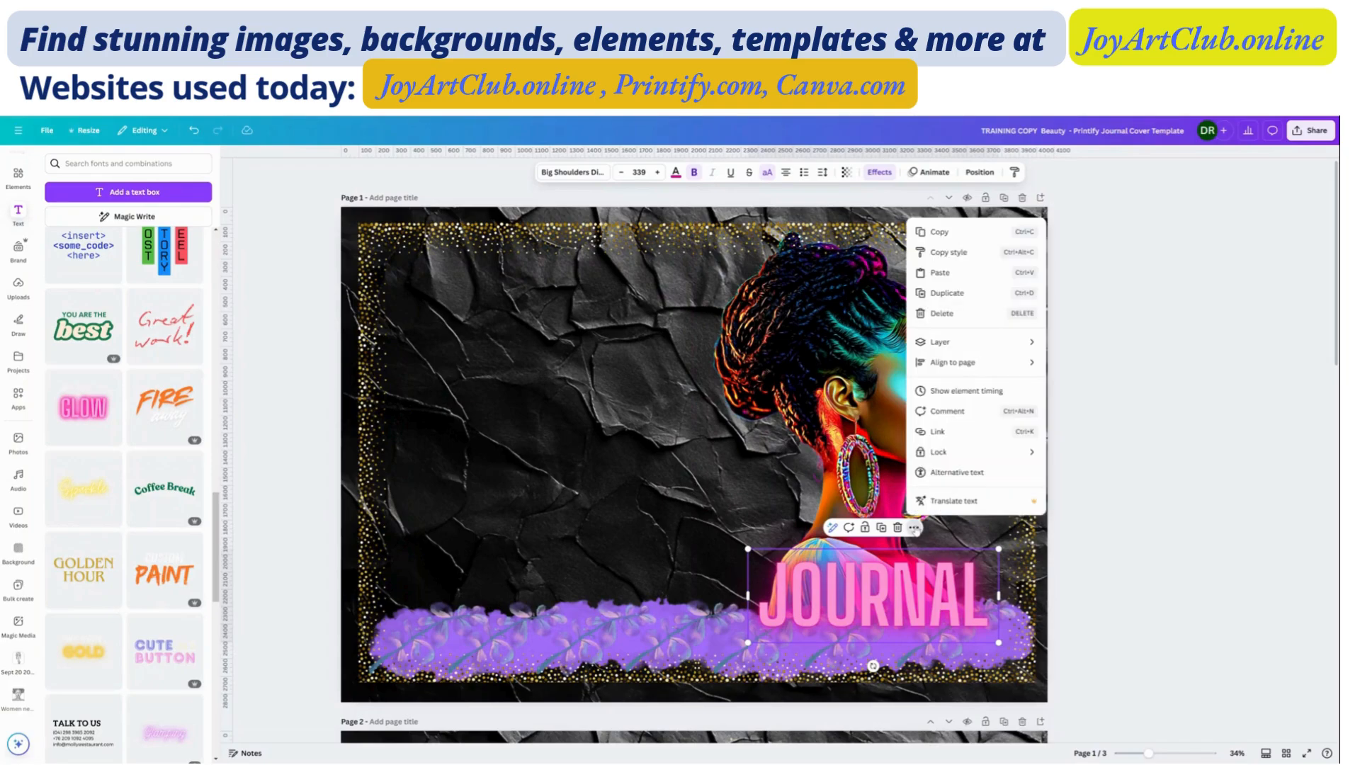
{"action": "left_click", "coordinate": [942, 234]}
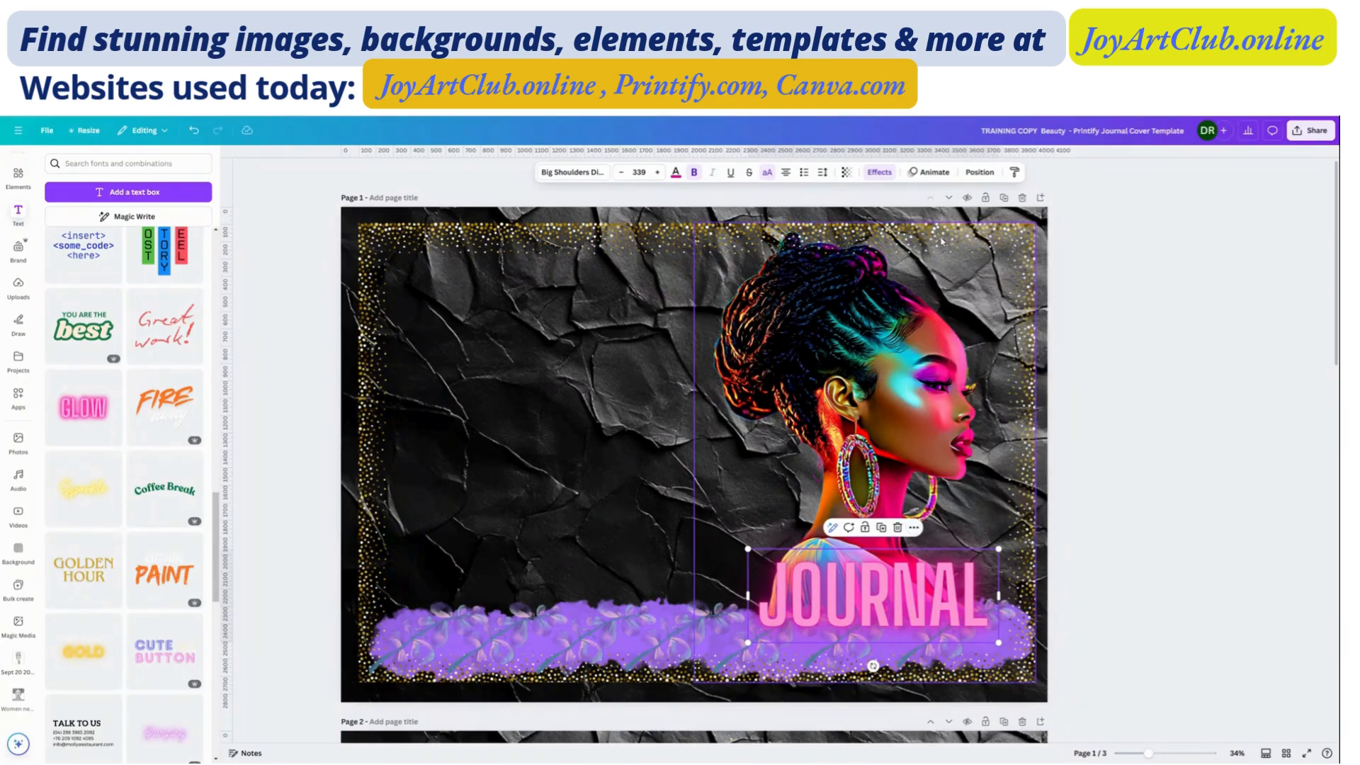
{"action": "scroll", "coordinate": [949, 278], "scroll_direction": "down", "scroll_amount": 3}
{"action": "scroll", "coordinate": [949, 279], "scroll_direction": "down", "scroll_amount": 8}
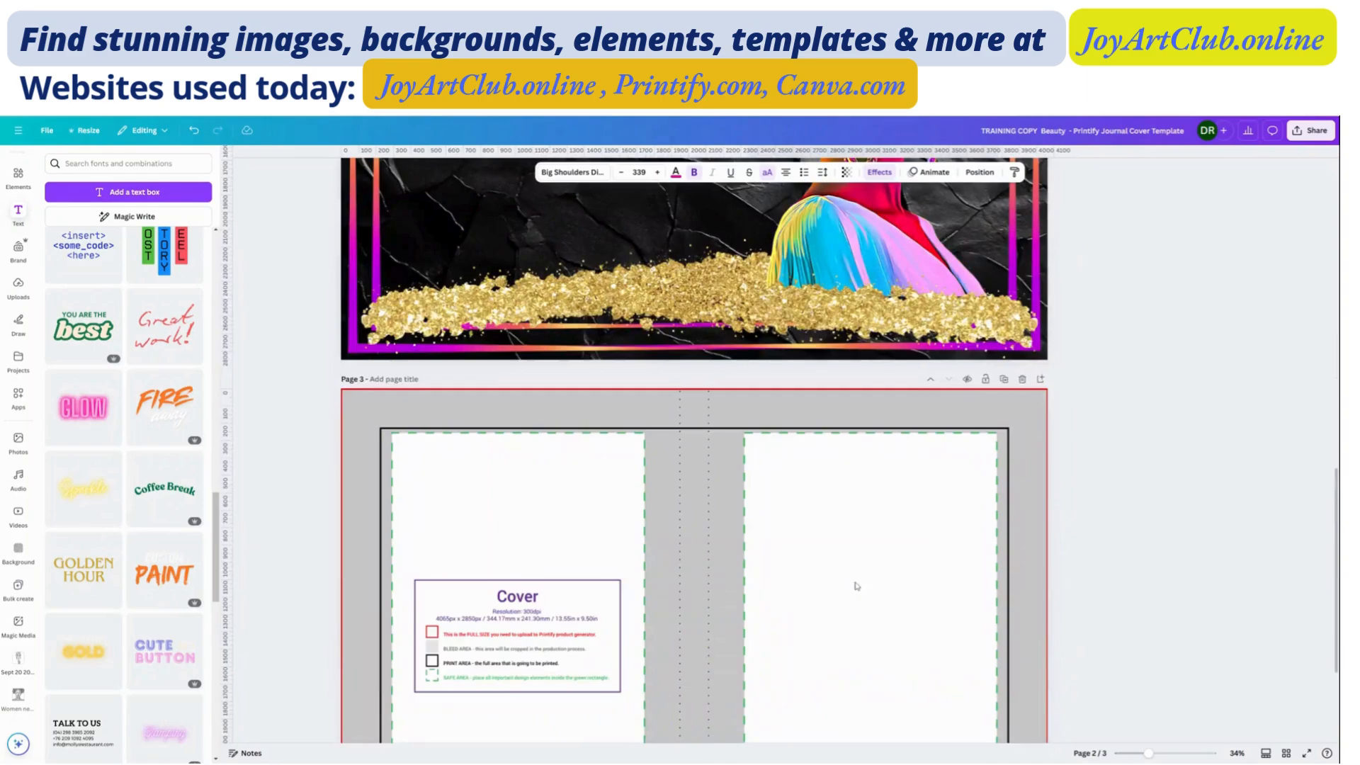
{"action": "left_click", "coordinate": [852, 585]}
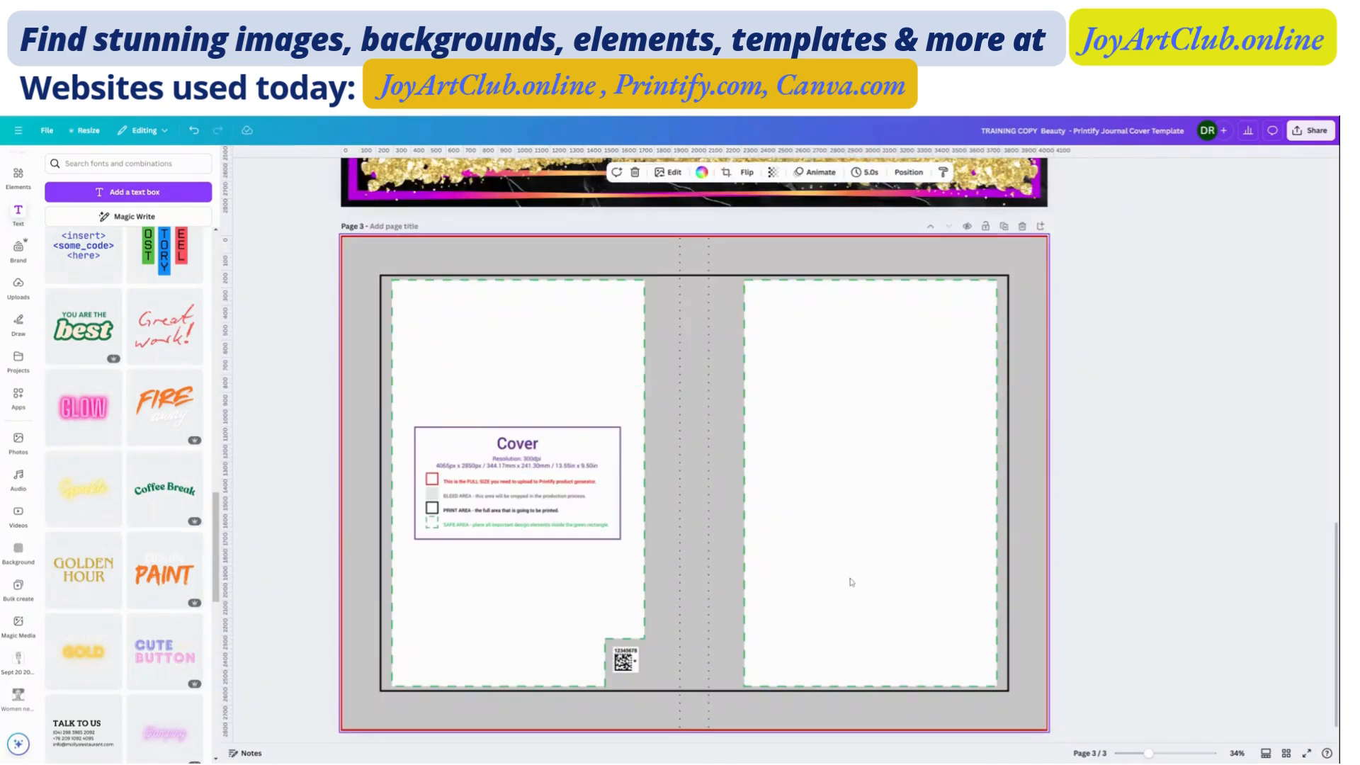
{"action": "key", "text": "ctrl+v"}
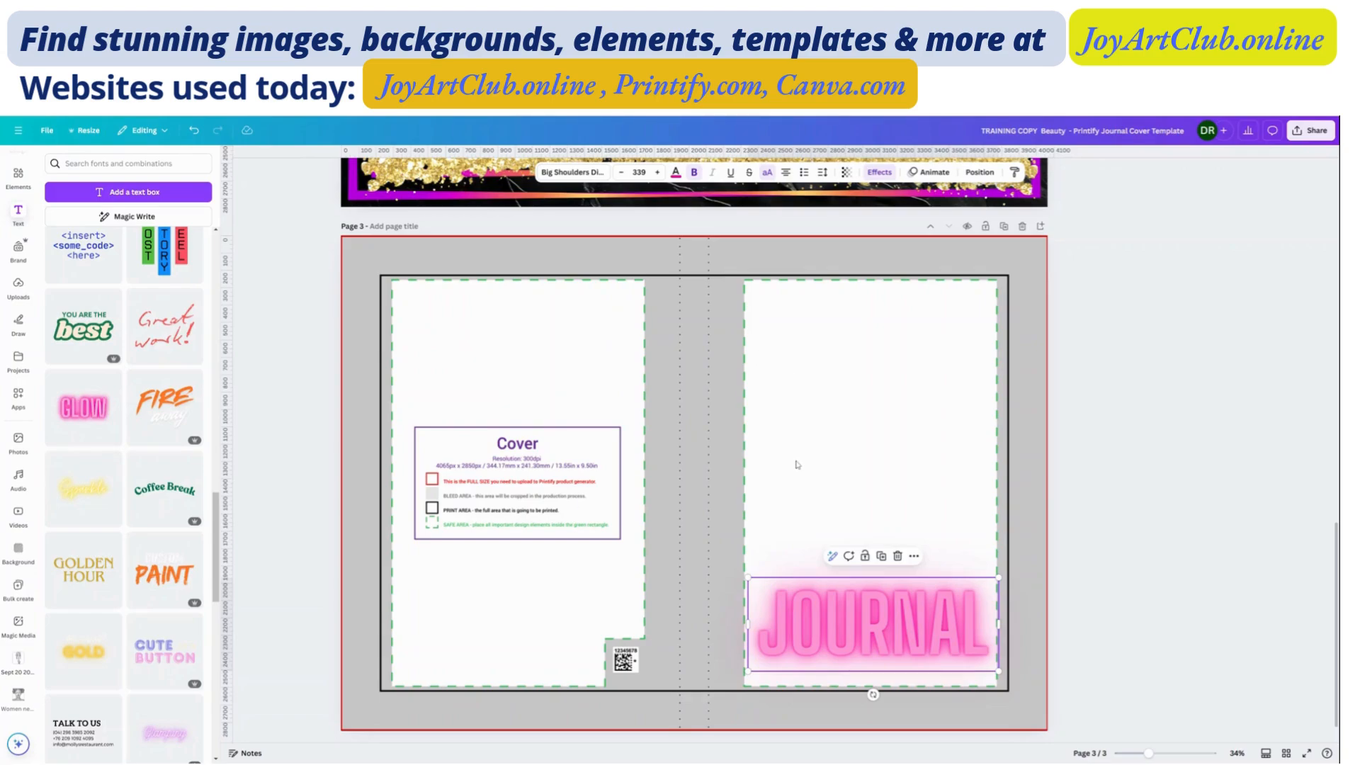
Enlarge the JOURNAL copy on page 3 to font size 342 so it spans the front cover's safe area.
{"action": "scroll", "coordinate": [796, 465], "scroll_direction": "up", "scroll_amount": 5}
{"action": "scroll", "coordinate": [797, 459], "scroll_direction": "down", "scroll_amount": 6}
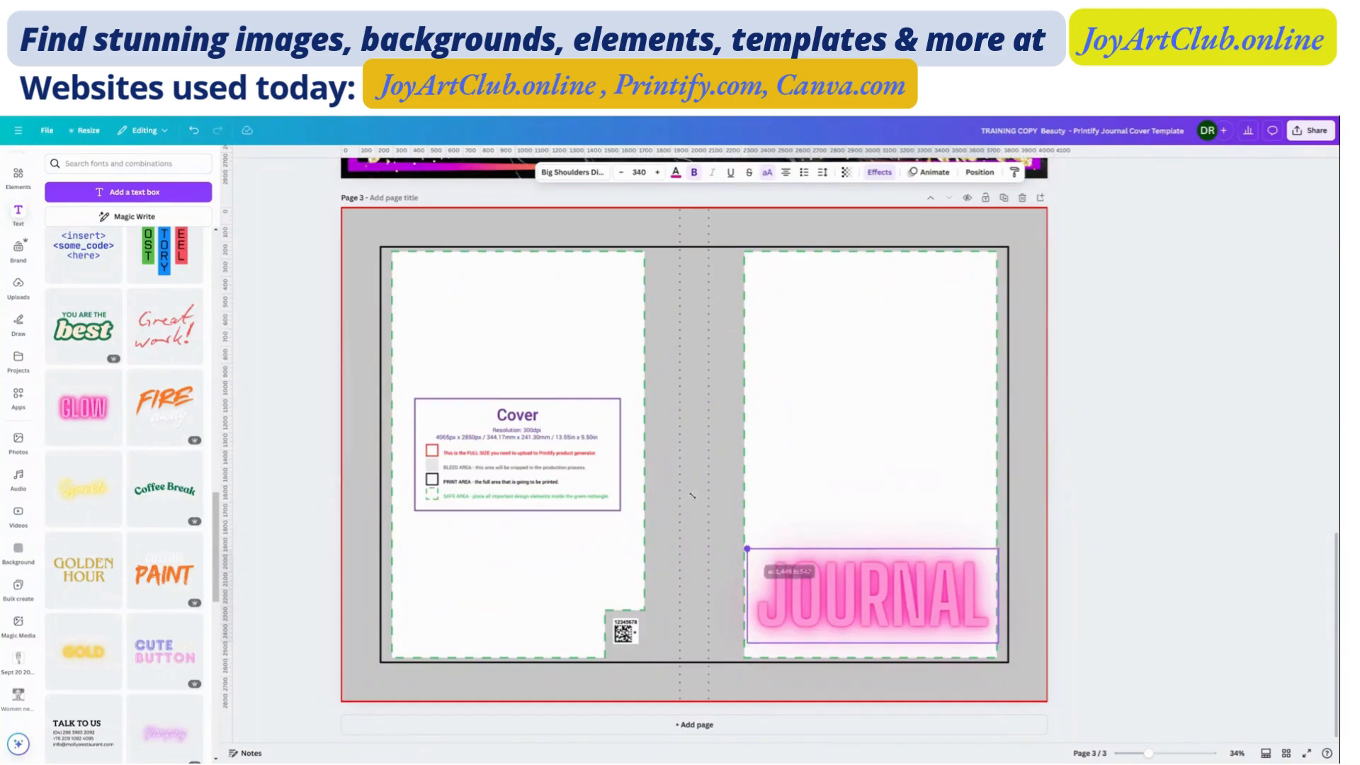
{"action": "mouse_move", "coordinate": [749, 549]}
{"action": "left_mouse_down"}
{"action": "mouse_move", "coordinate": [681, 524]}
{"action": "mouse_move", "coordinate": [757, 533]}
{"action": "mouse_move", "coordinate": [756, 545]}
{"action": "mouse_move", "coordinate": [752, 532]}
{"action": "left_mouse_up"}
{"action": "left_click_drag", "start_coordinate": [751, 532], "coordinate": [751, 533]}
Compare the JOURNAL text and layout on page 1 with the safe areas of the cover template on page 3.
{"action": "scroll", "coordinate": [896, 510], "scroll_direction": "up", "scroll_amount": 10}
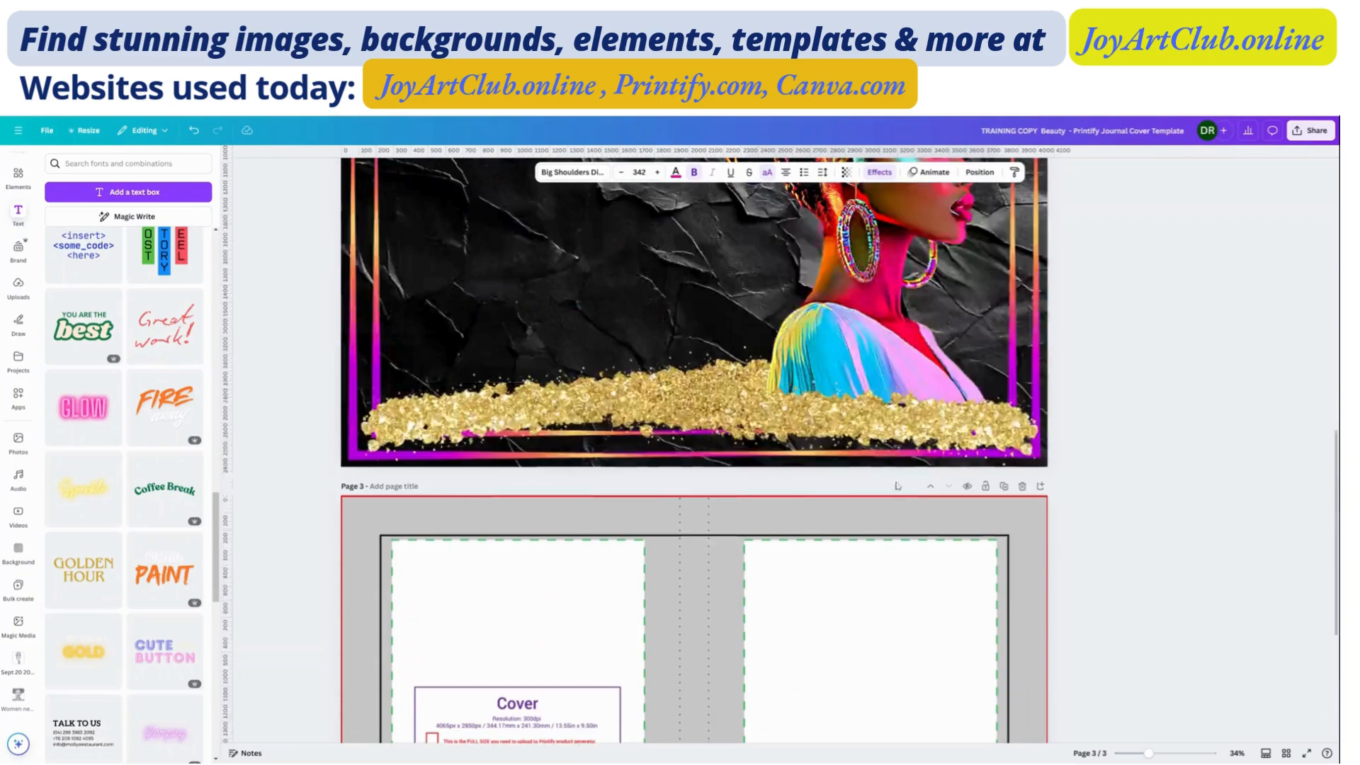
{"action": "scroll", "coordinate": [894, 416], "scroll_direction": "up", "scroll_amount": 5}
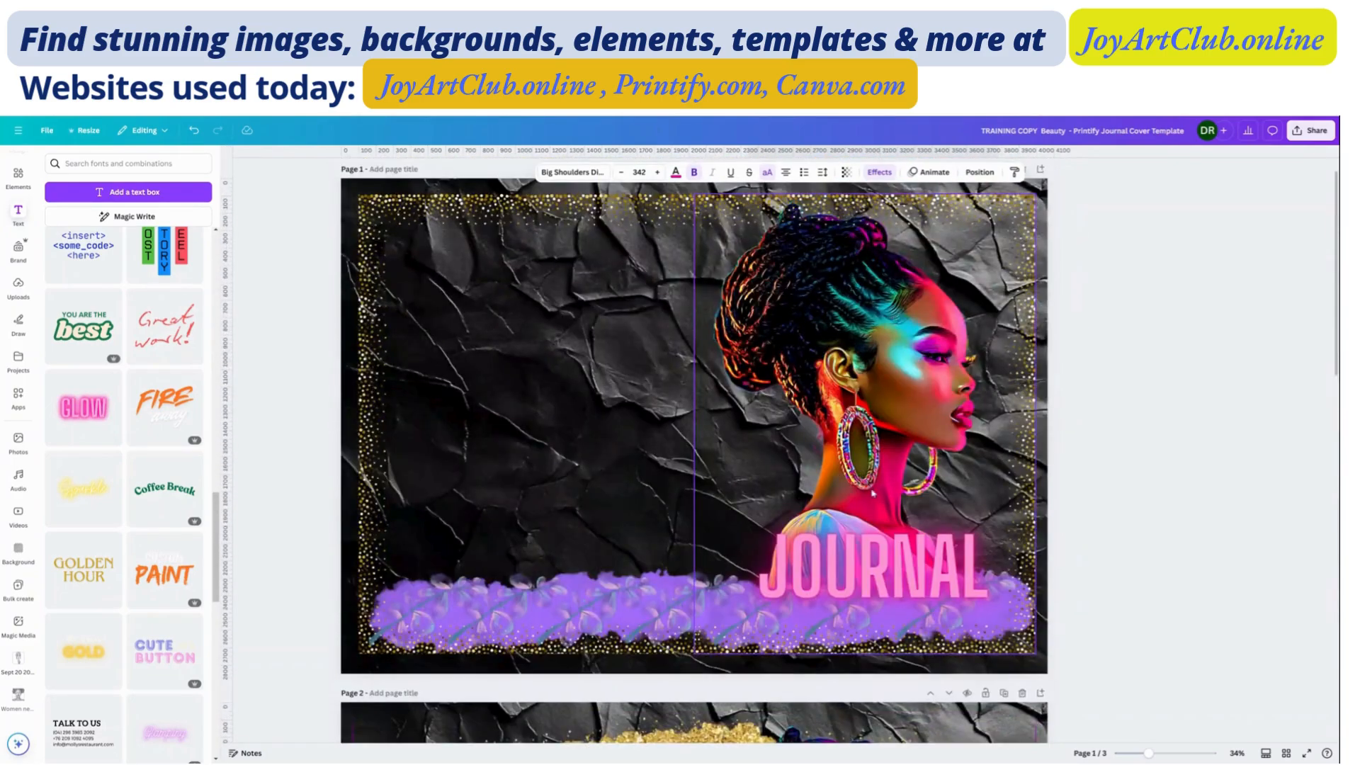
{"action": "left_click", "coordinate": [874, 585]}
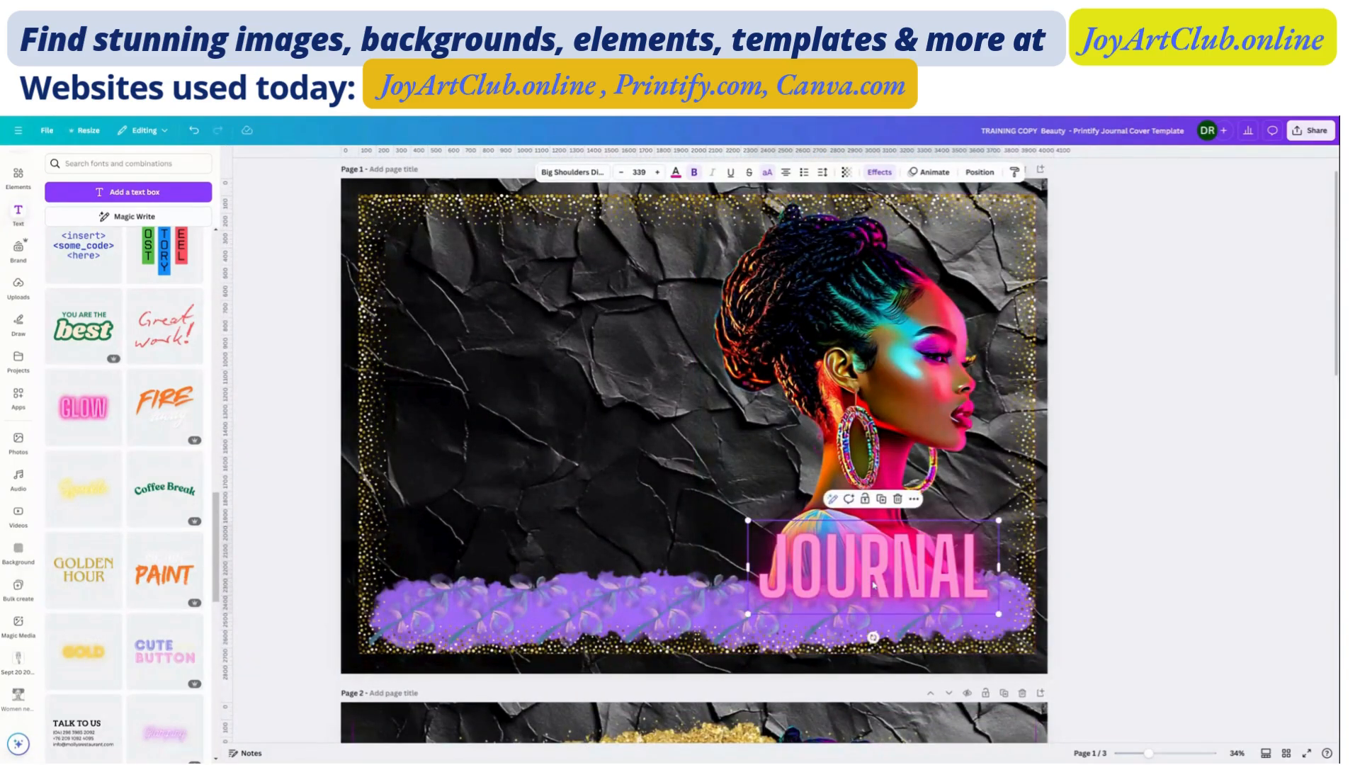
{"action": "scroll", "coordinate": [873, 585], "scroll_direction": "down", "scroll_amount": 8}
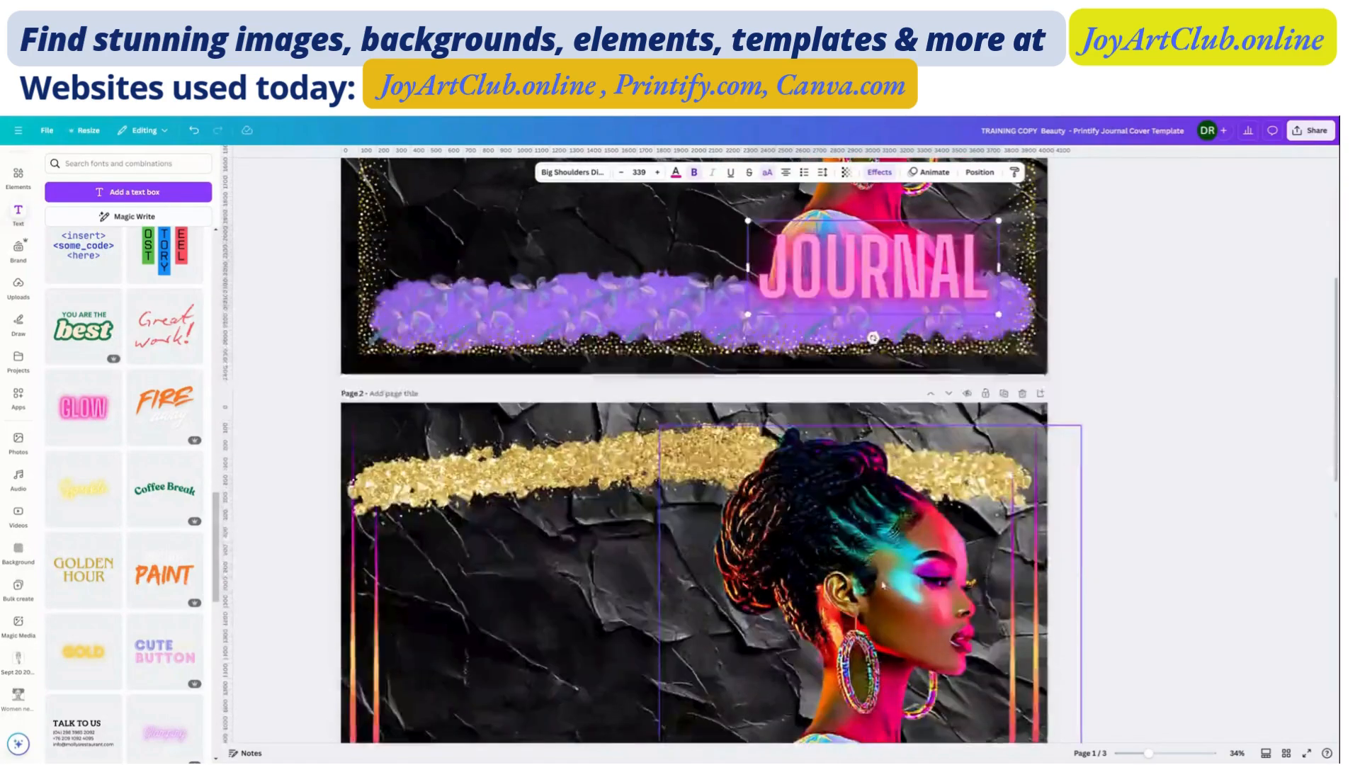
{"action": "scroll", "coordinate": [879, 570], "scroll_direction": "down", "scroll_amount": 3}
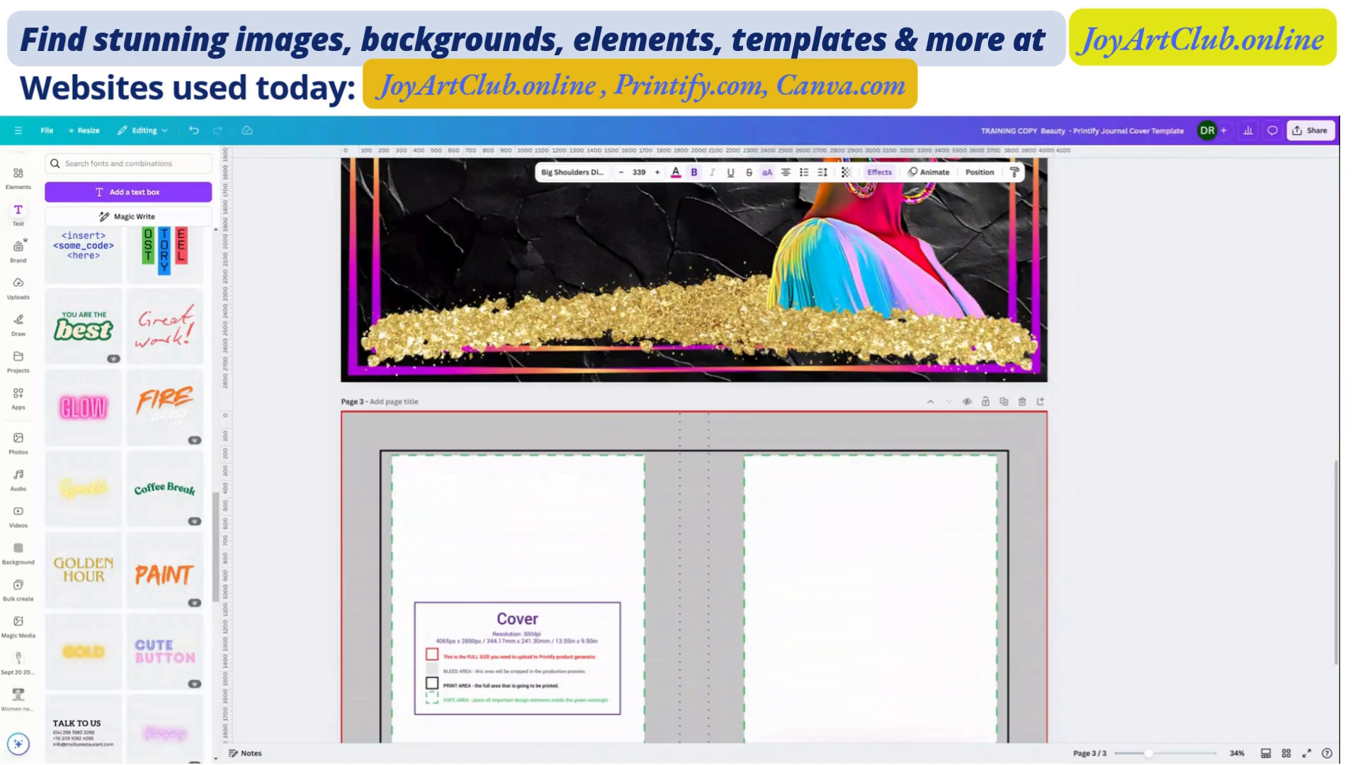
{"action": "scroll", "coordinate": [878, 578], "scroll_direction": "down", "scroll_amount": 3}
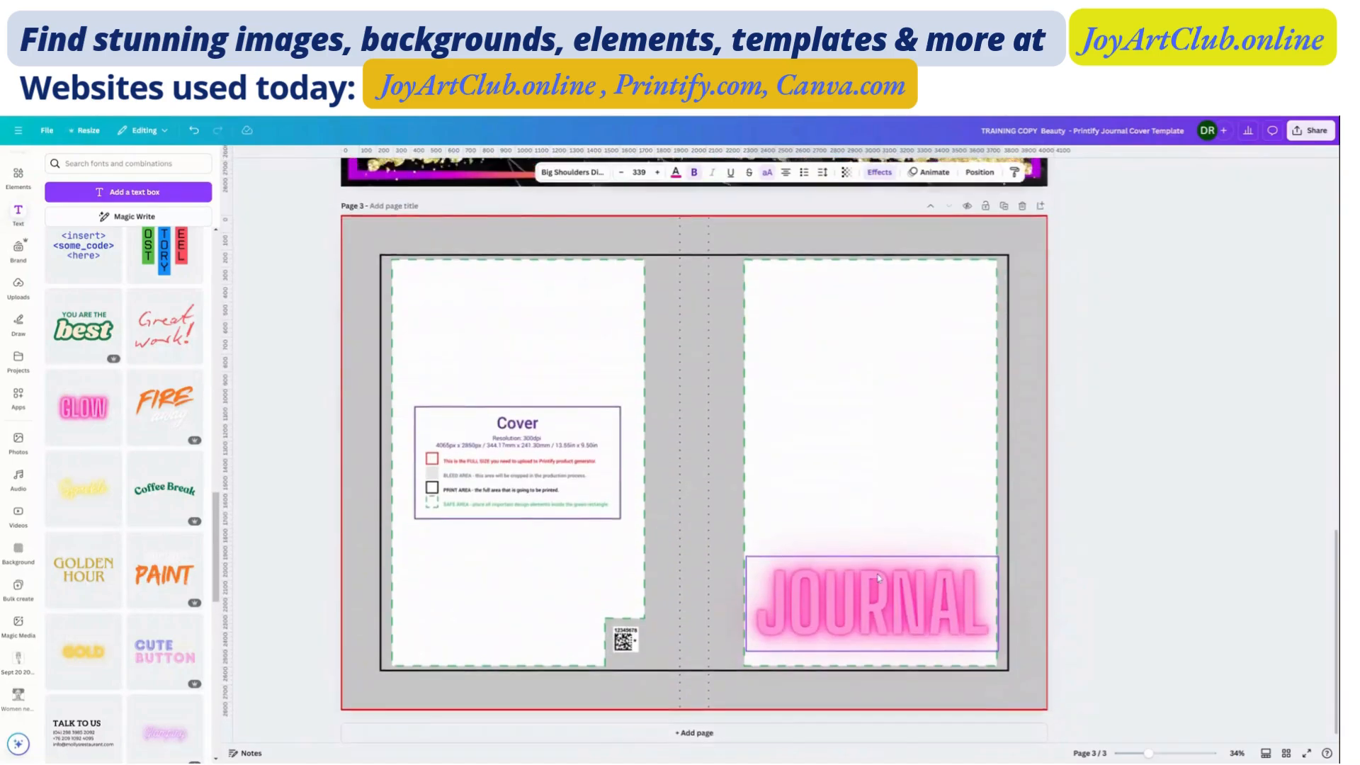
{"action": "scroll", "coordinate": [879, 577], "scroll_direction": "up", "scroll_amount": 5}
{"action": "scroll", "coordinate": [879, 578], "scroll_direction": "up", "scroll_amount": 5}
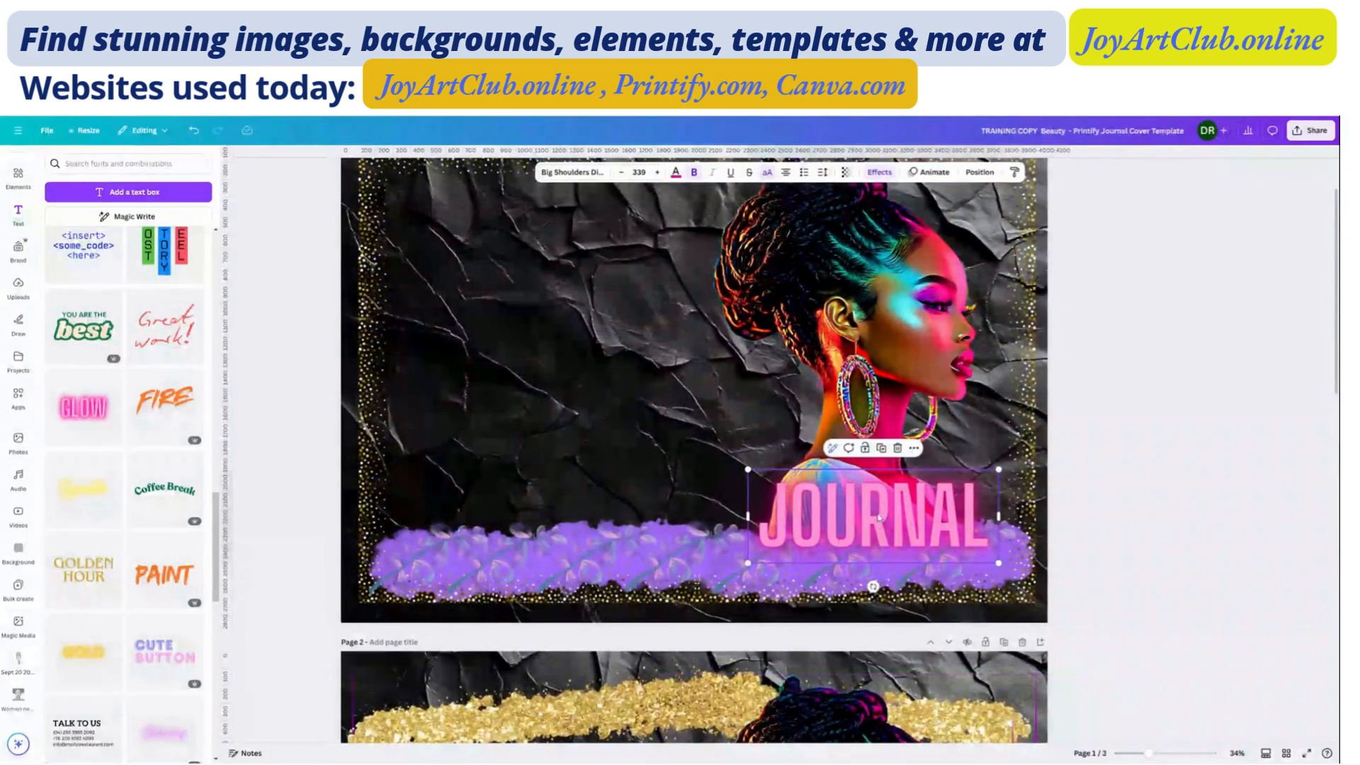
{"action": "left_click", "coordinate": [879, 517]}
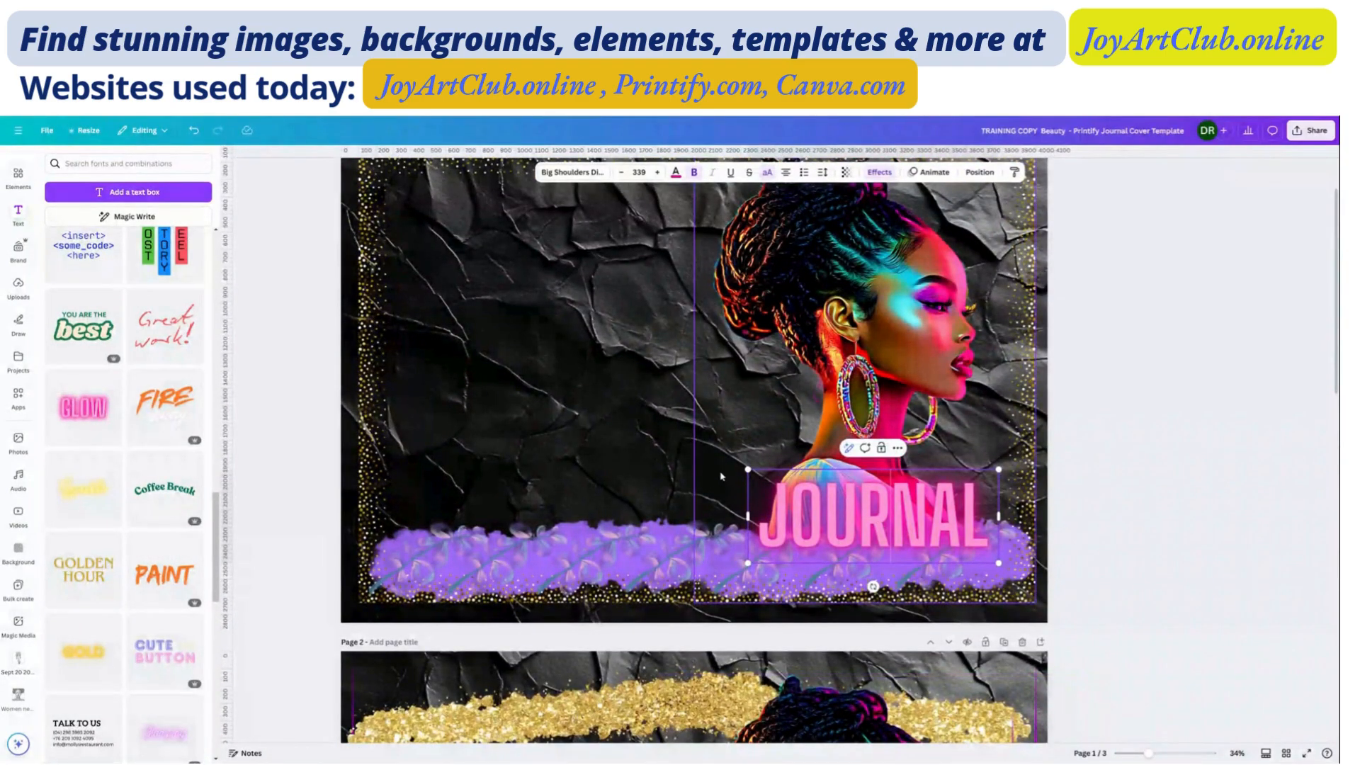
{"action": "key", "text": "Escape"}
{"action": "scroll", "coordinate": [782, 491], "scroll_direction": "down", "scroll_amount": 10}
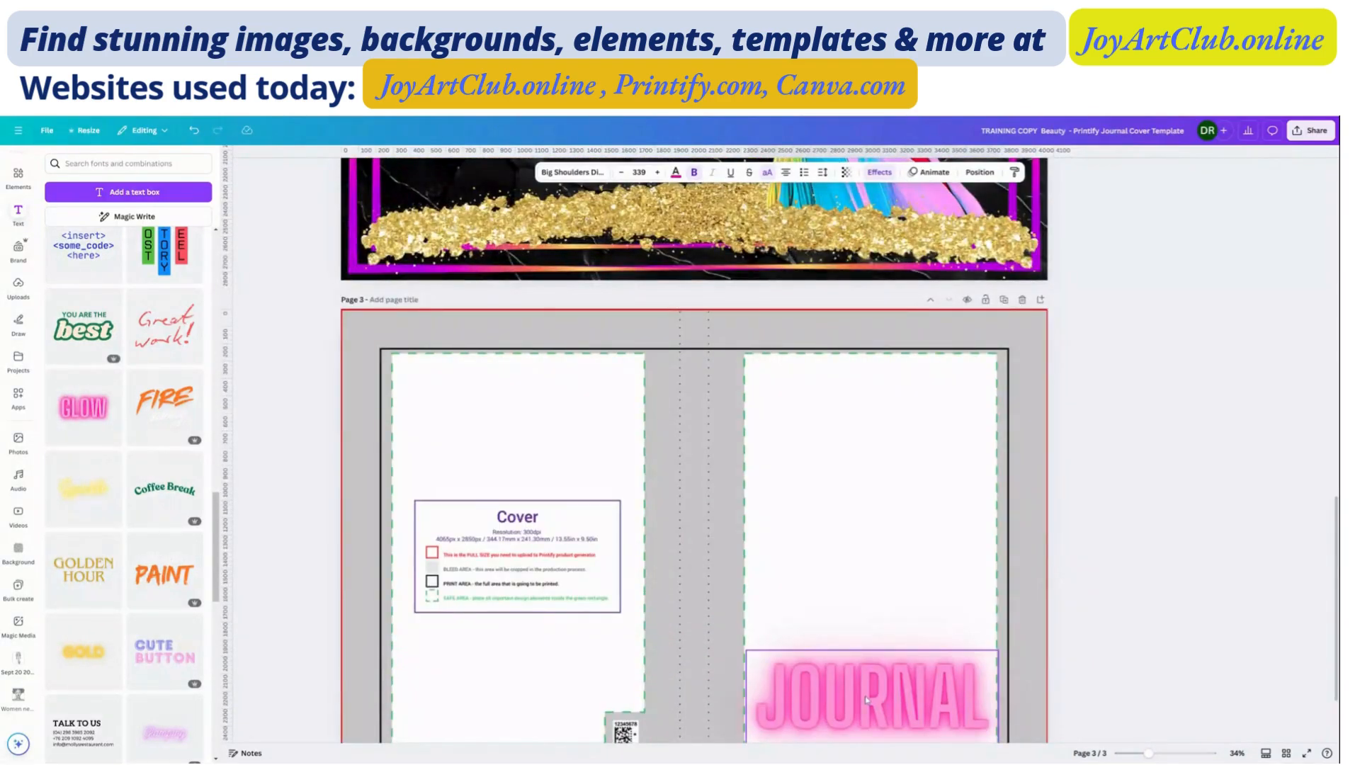
{"action": "scroll", "coordinate": [814, 554], "scroll_direction": "up", "scroll_amount": 5}
{"action": "scroll", "coordinate": [917, 368], "scroll_direction": "up", "scroll_amount": 5}
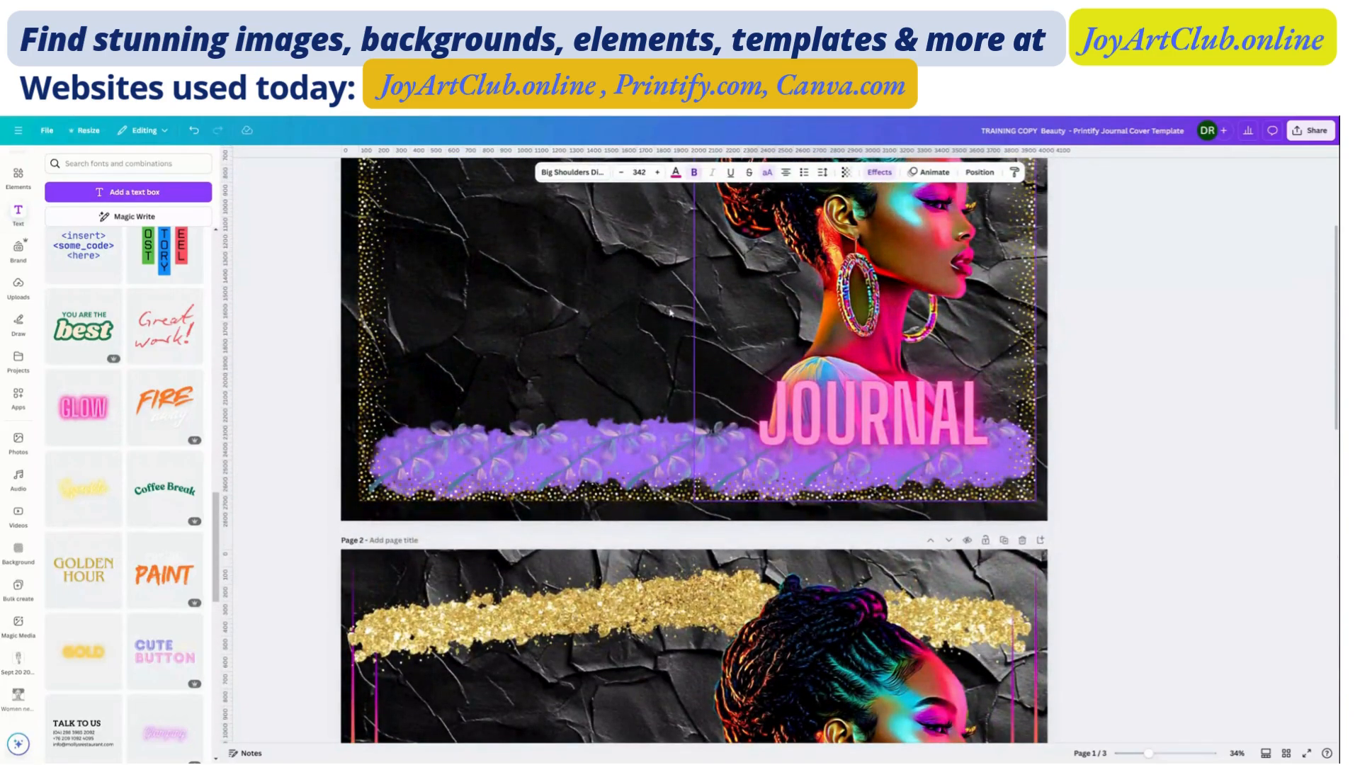
{"action": "scroll", "coordinate": [747, 335], "scroll_direction": "up", "scroll_amount": 3}
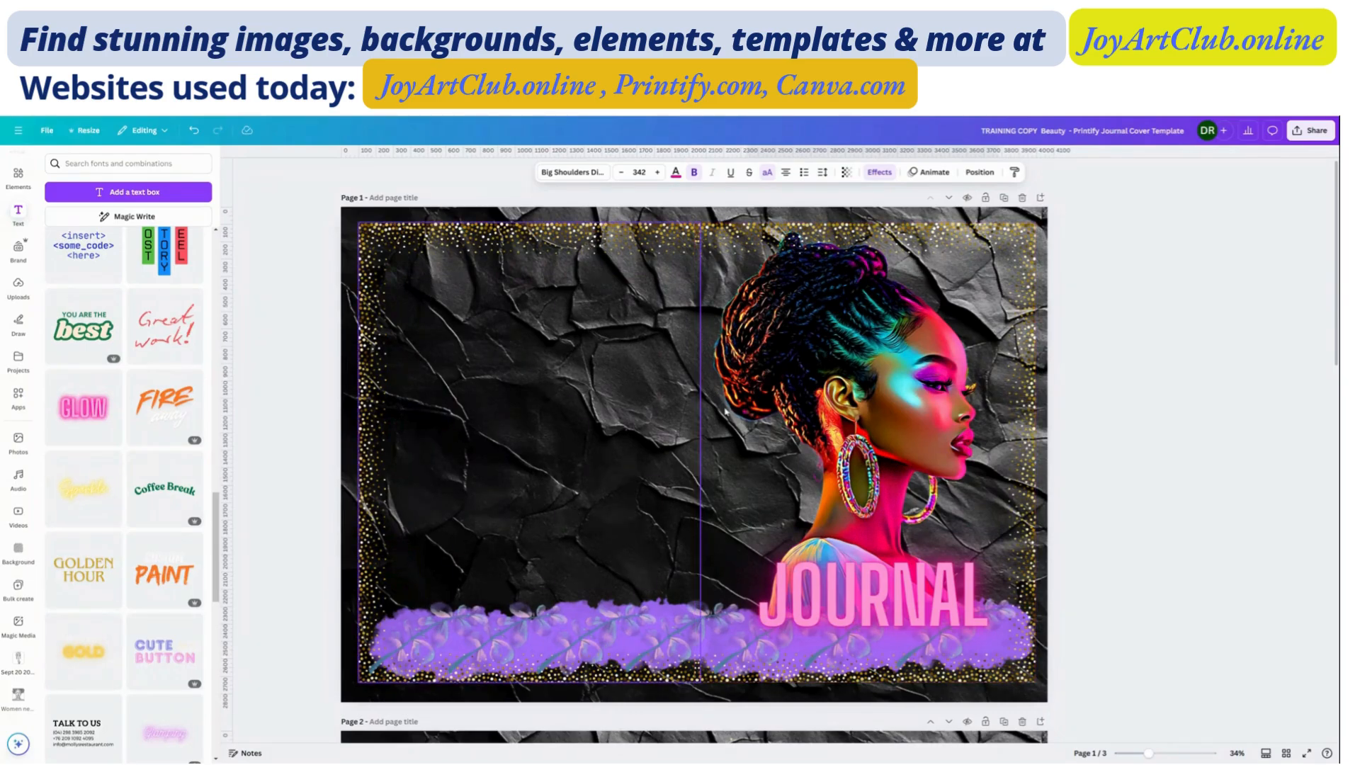
{"action": "left_click", "coordinate": [522, 451]}
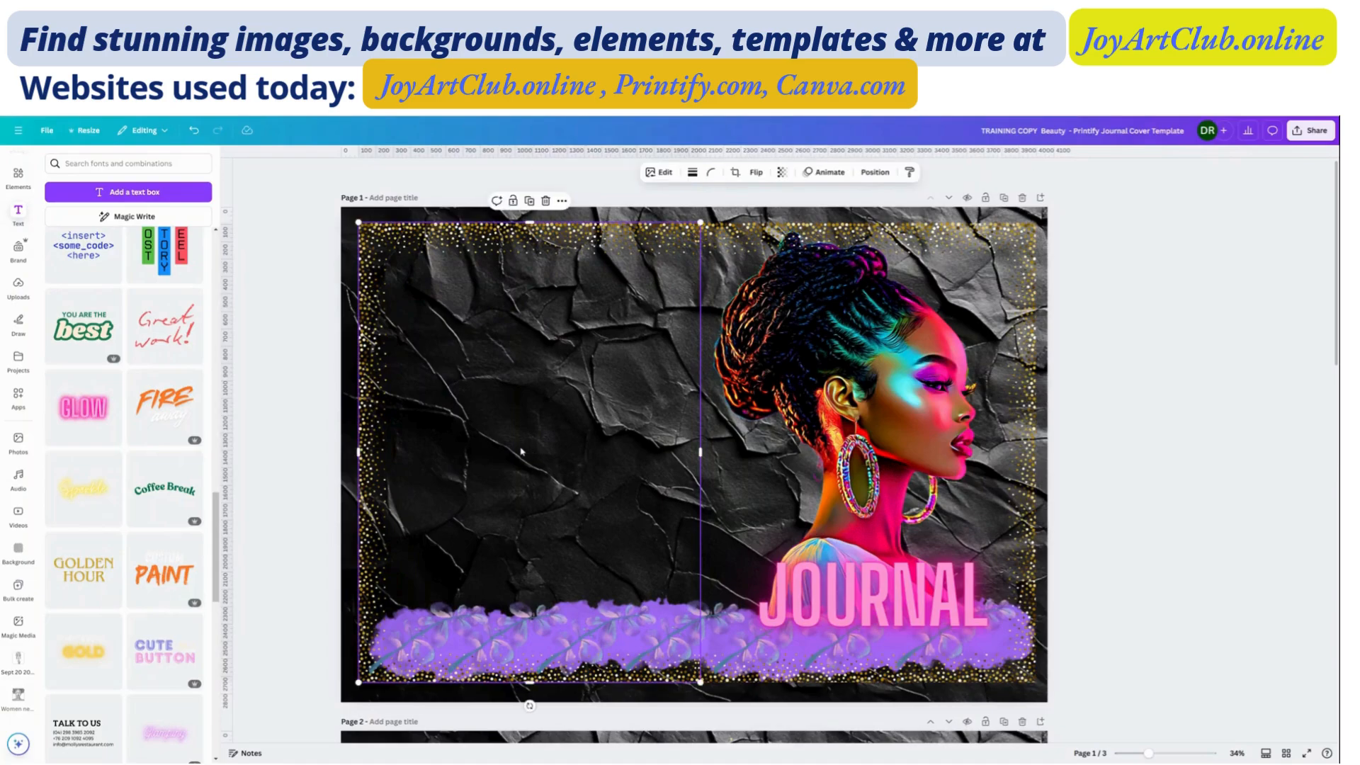
{"action": "scroll", "coordinate": [524, 451], "scroll_direction": "down", "scroll_amount": 10}
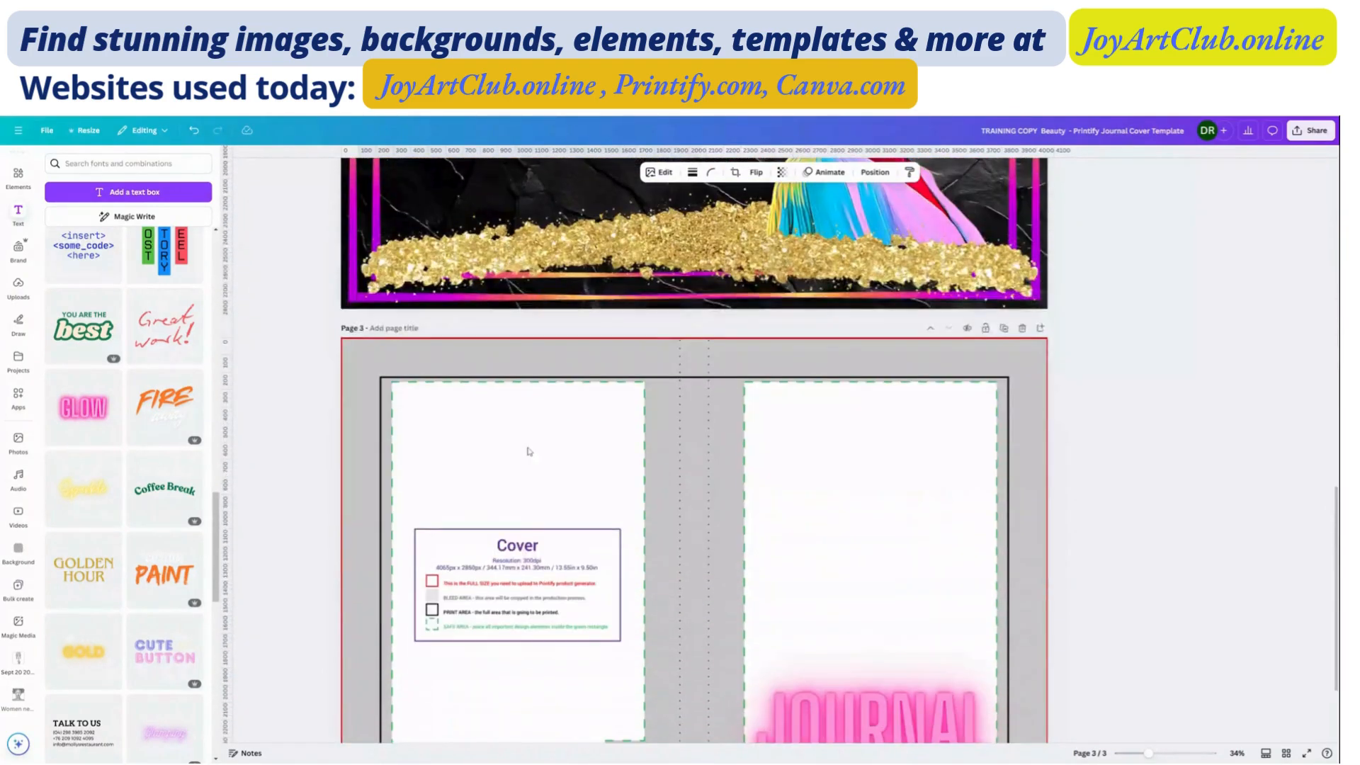
Duplicate a leaf sprig from the purple band on page 1 and enlarge it over the back cover's empty black area.
{"action": "scroll", "coordinate": [530, 447], "scroll_direction": "up", "scroll_amount": 10}
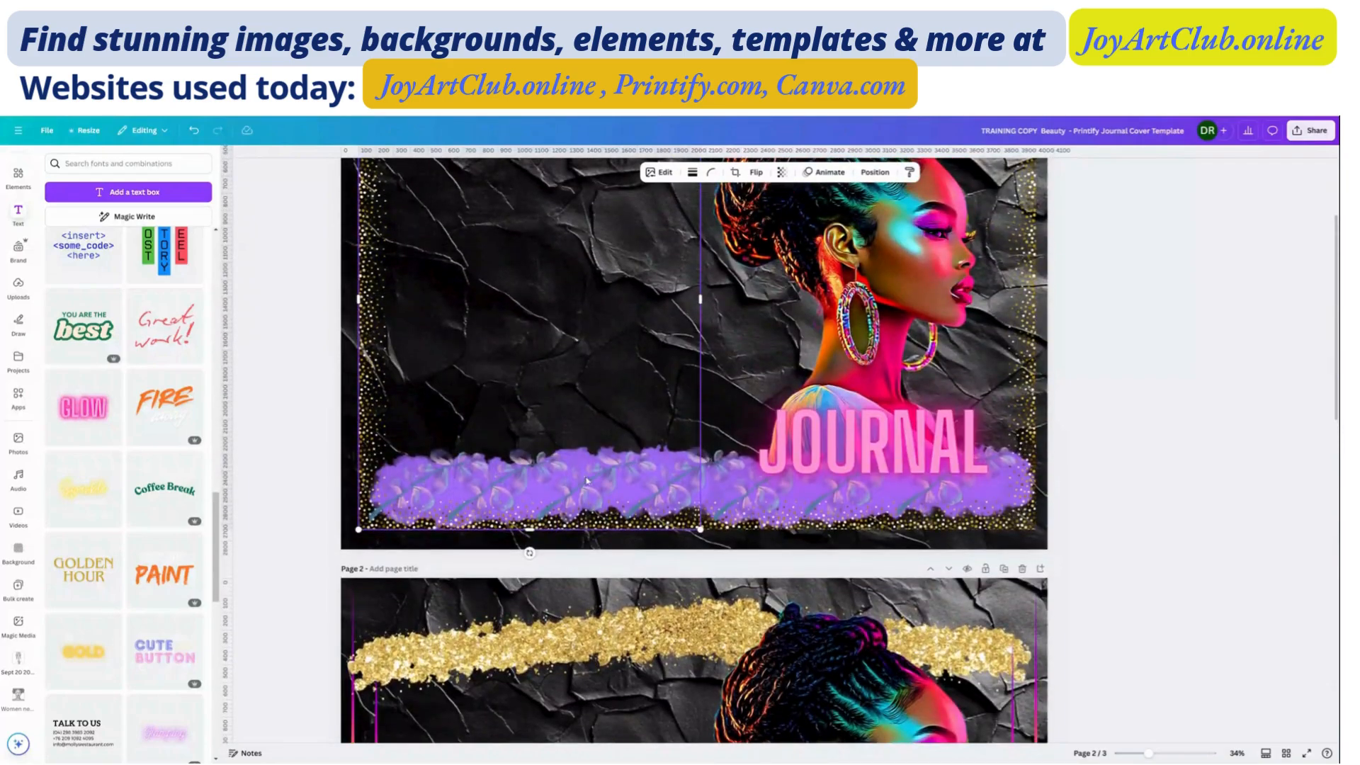
{"action": "left_click", "coordinate": [589, 502]}
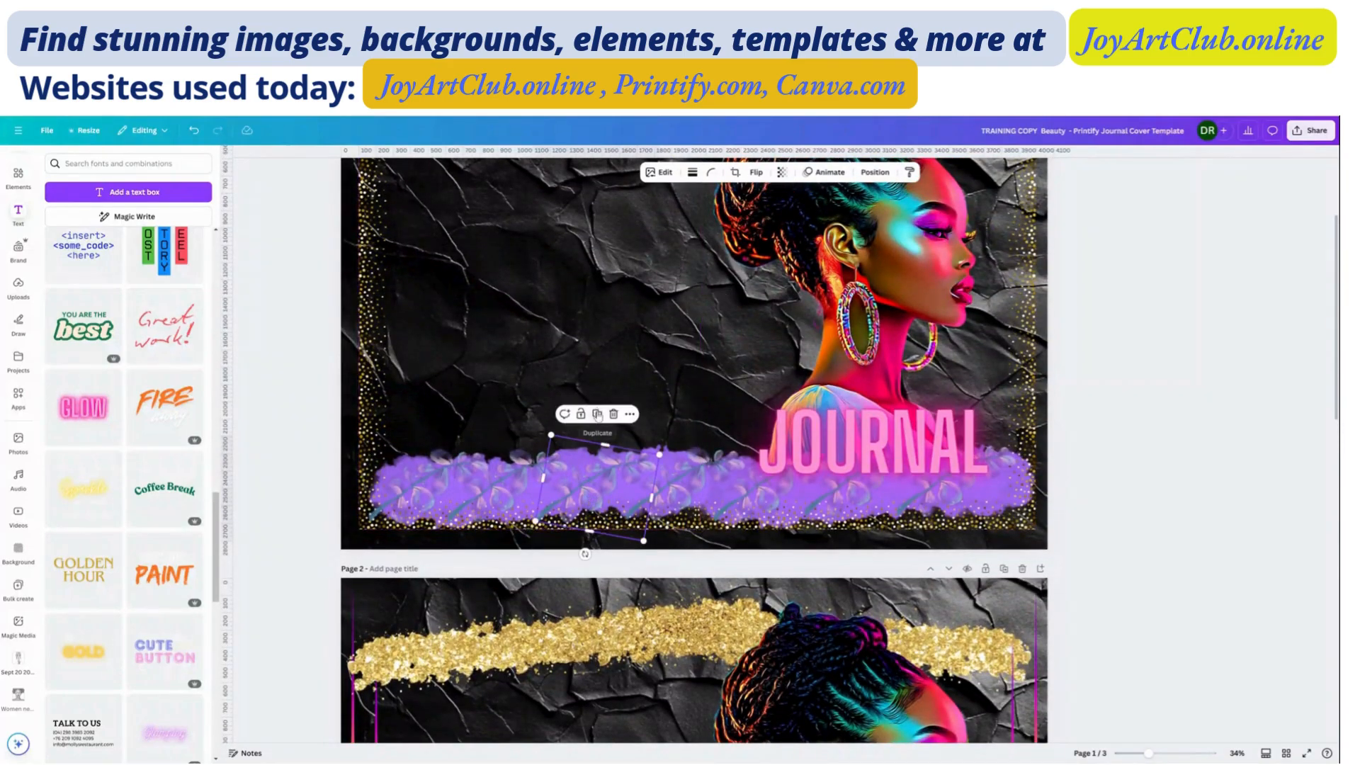
{"action": "left_click_drag", "start_coordinate": [600, 471], "coordinate": [489, 198]}
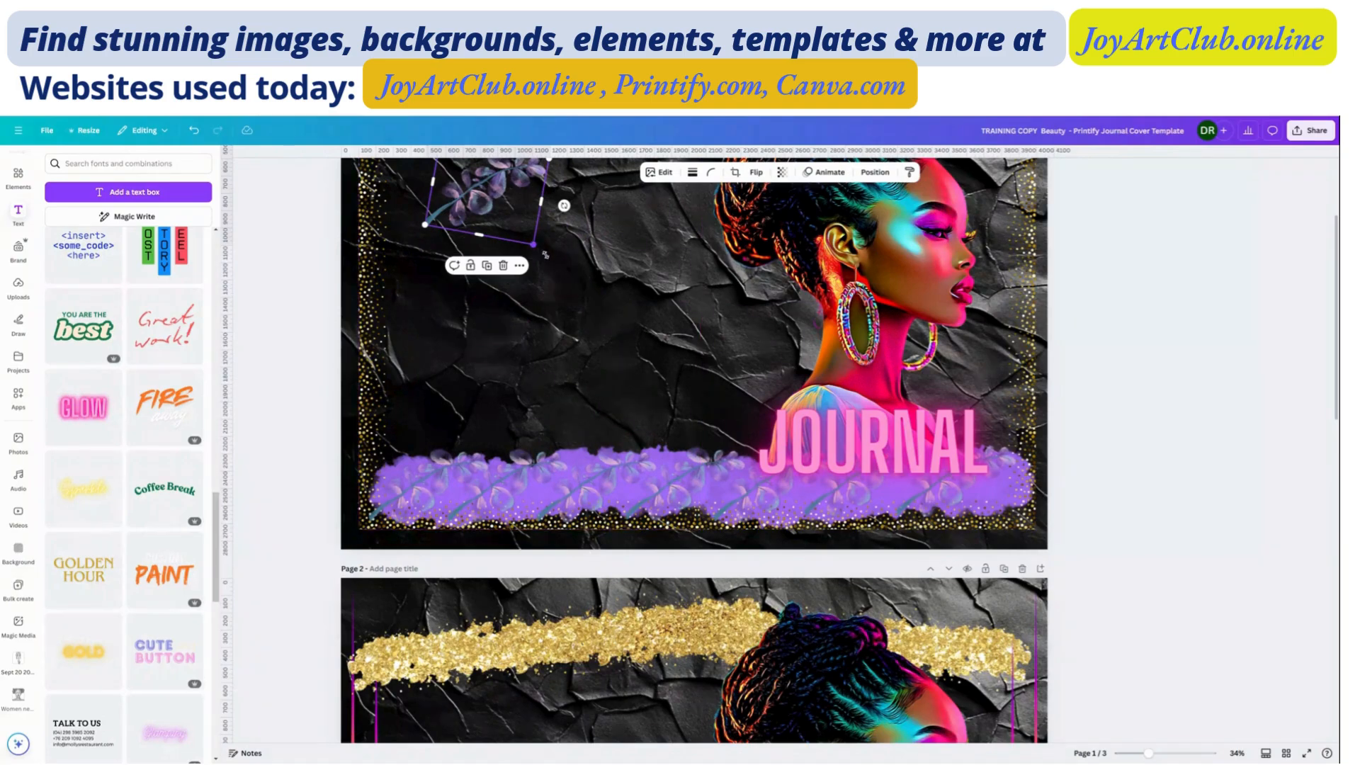
{"action": "left_click_drag", "start_coordinate": [534, 247], "coordinate": [719, 436]}
{"action": "scroll", "coordinate": [629, 402], "scroll_direction": "up", "scroll_amount": 2}
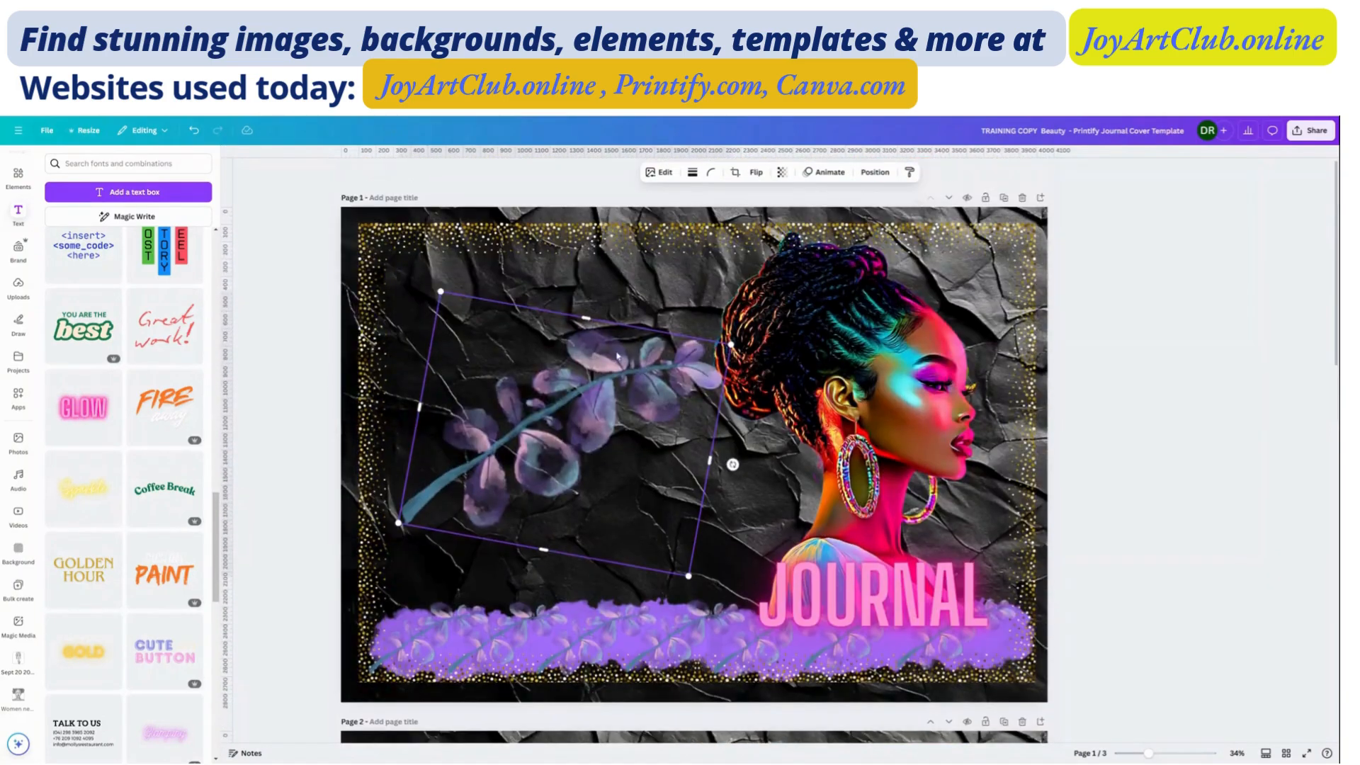
Position the enlarged leaf sprig in the middle of the back cover and rotate it to slant diagonally upward.
{"action": "left_click_drag", "start_coordinate": [629, 402], "coordinate": [604, 368]}
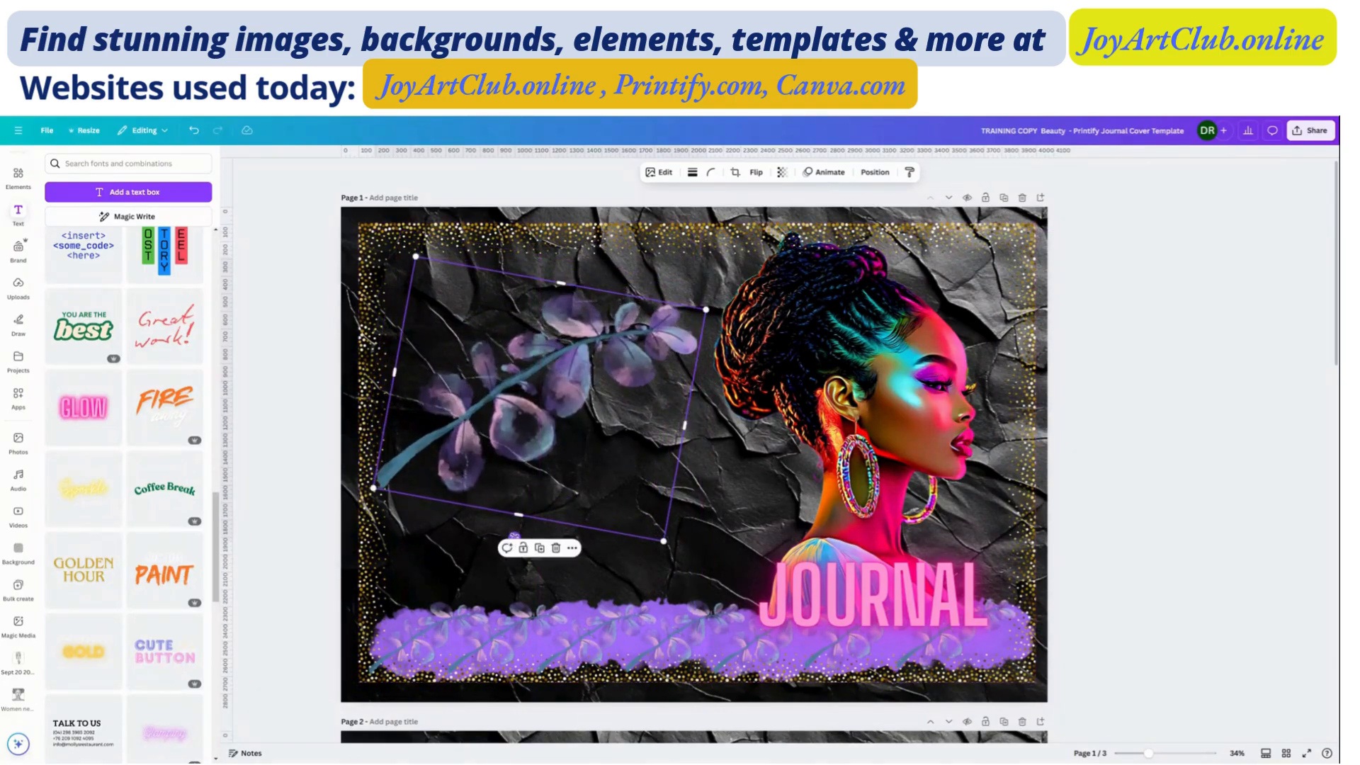
{"action": "left_click_drag", "start_coordinate": [514, 536], "coordinate": [634, 523]}
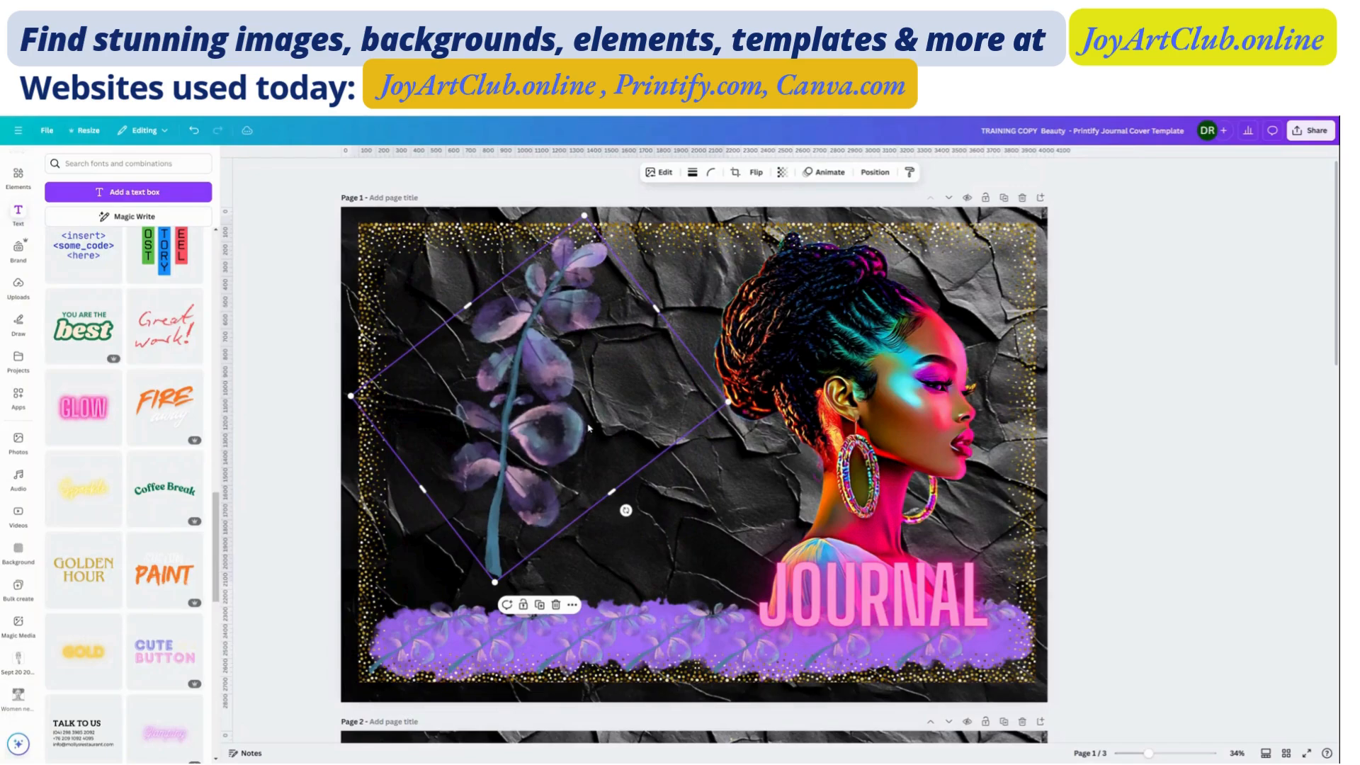
{"action": "mouse_move", "coordinate": [574, 410]}
{"action": "left_mouse_down"}
{"action": "mouse_move", "coordinate": [595, 438]}
{"action": "mouse_move", "coordinate": [584, 427]}
{"action": "left_mouse_up"}
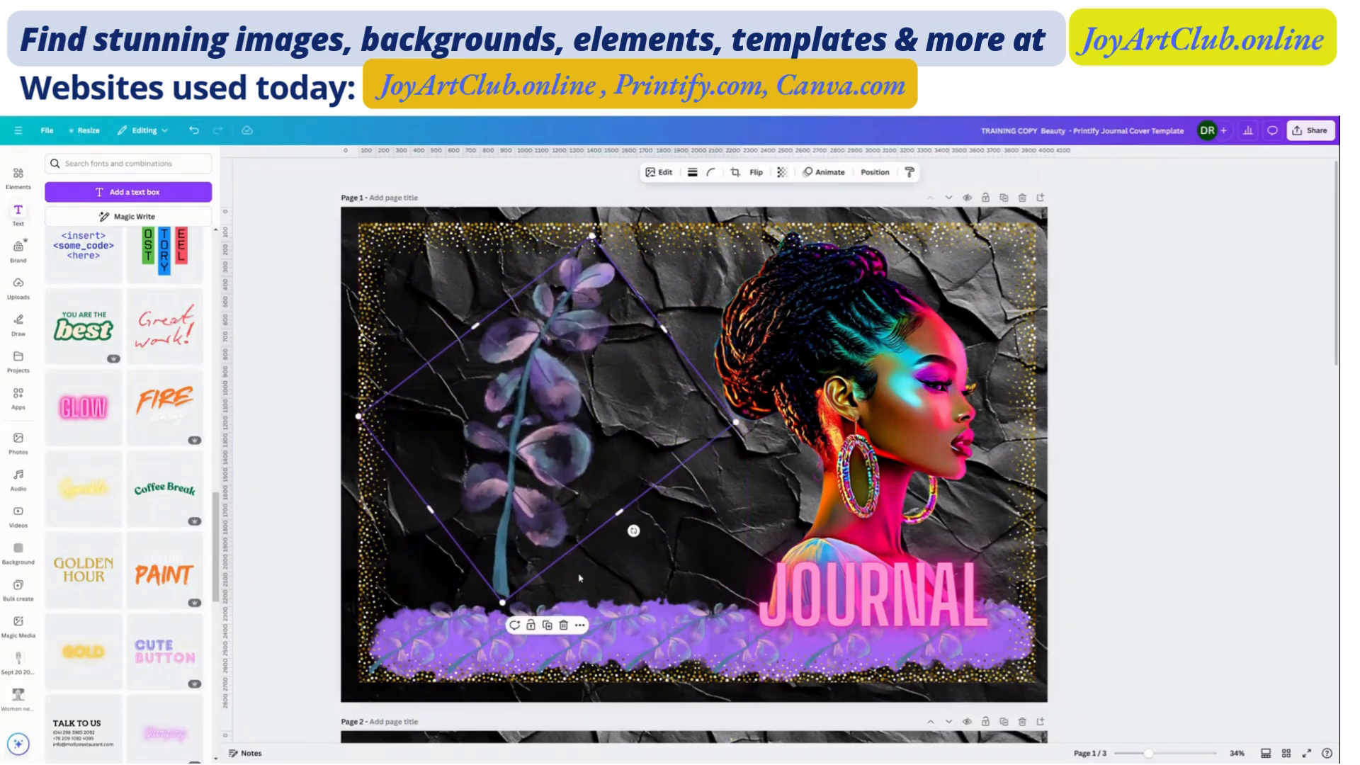
{"action": "left_click_drag", "start_coordinate": [634, 540], "coordinate": [584, 552]}
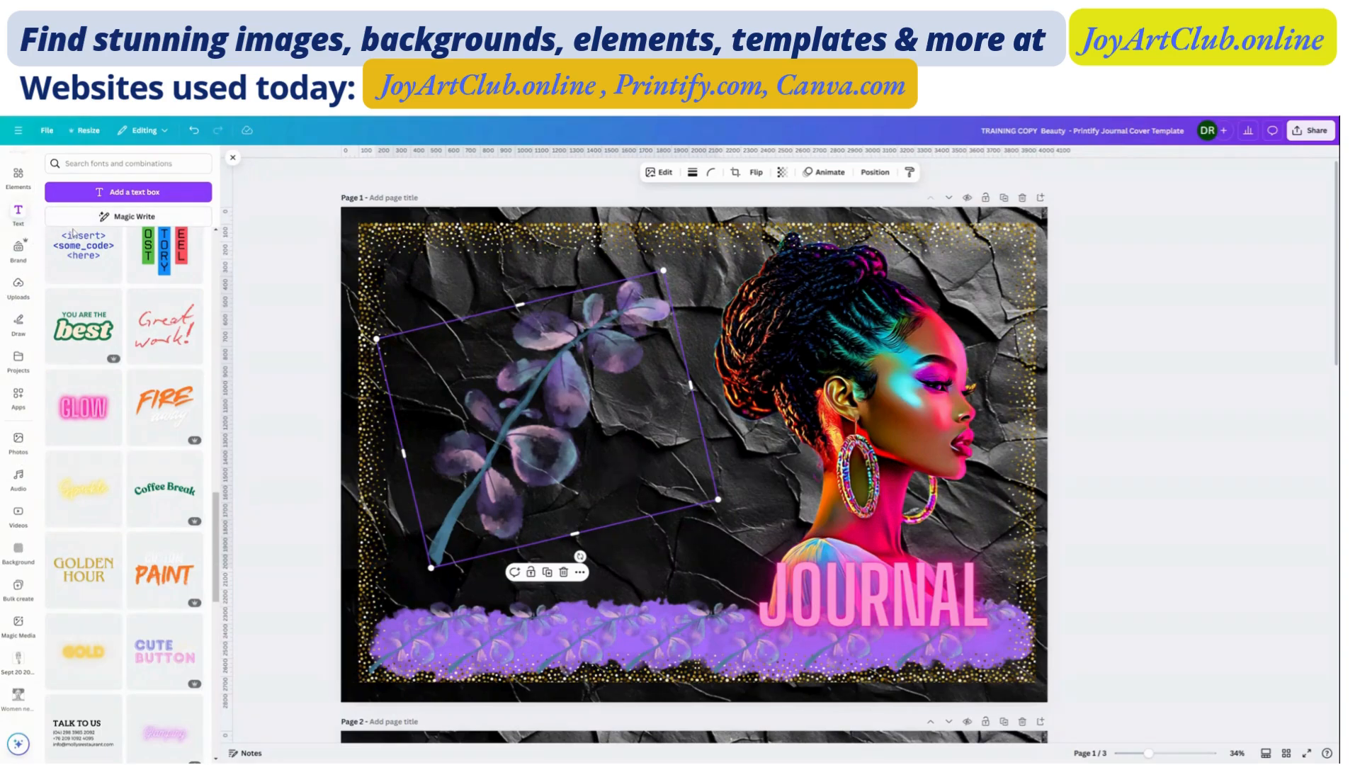
Search the graphics for "logo", add the green two-leaf logo and shrink it onto the back cover's outer end of the purple band.
{"action": "left_click", "coordinate": [17, 177]}
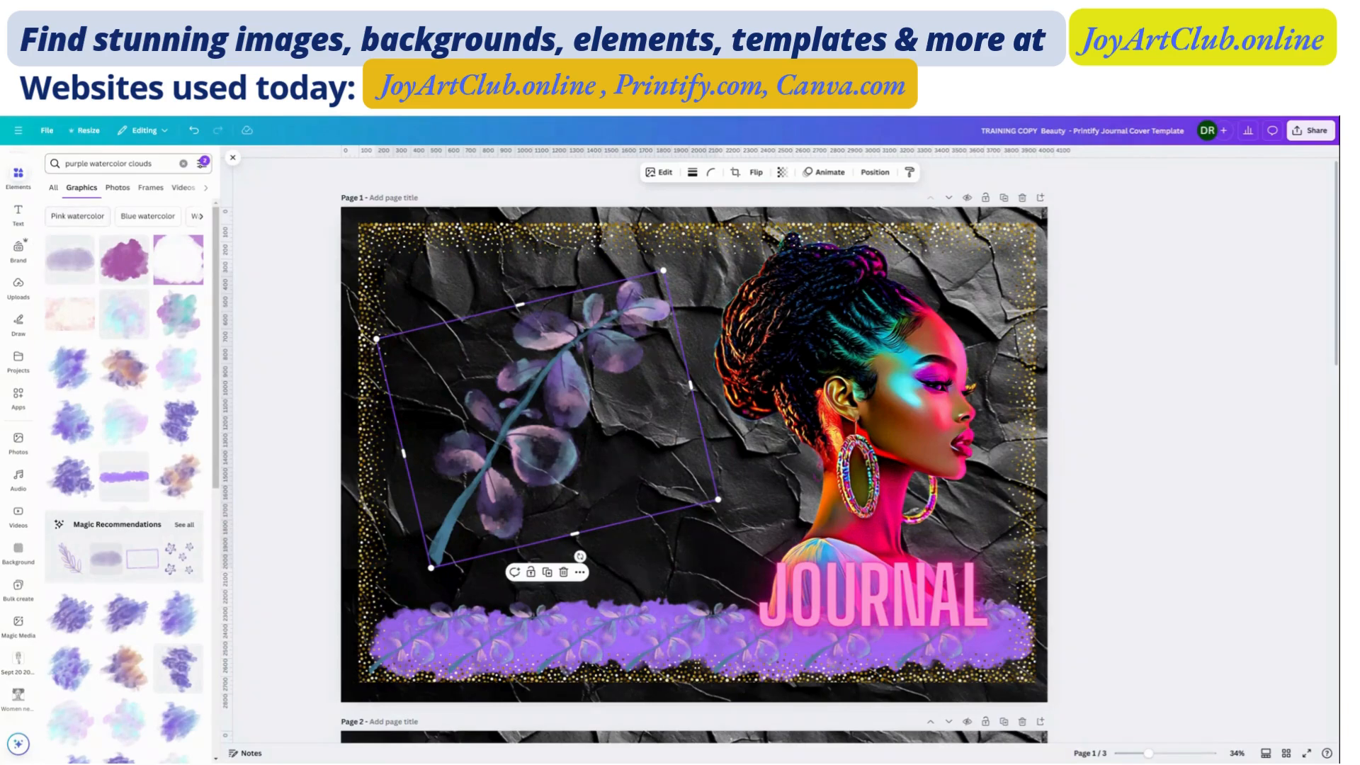
{"action": "left_click", "coordinate": [183, 164]}
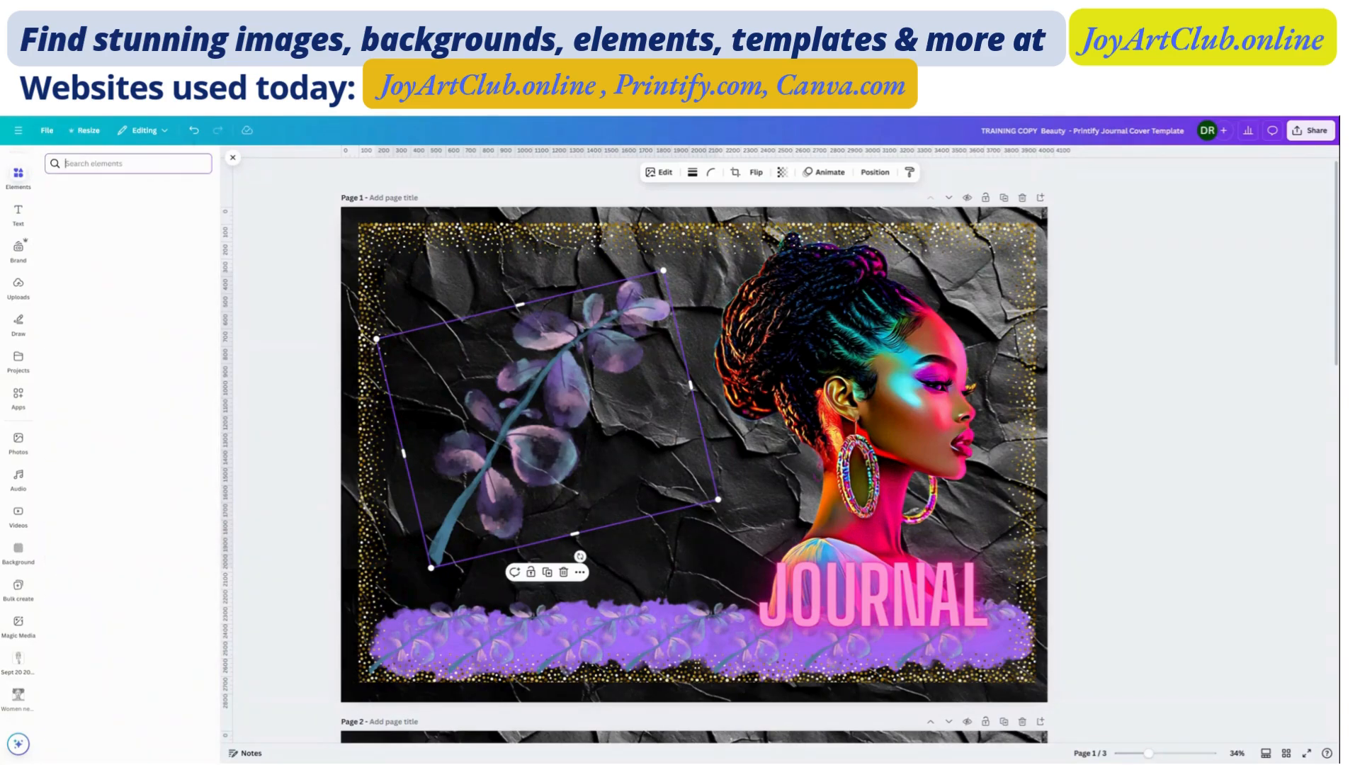
{"action": "type", "text": "logo"}
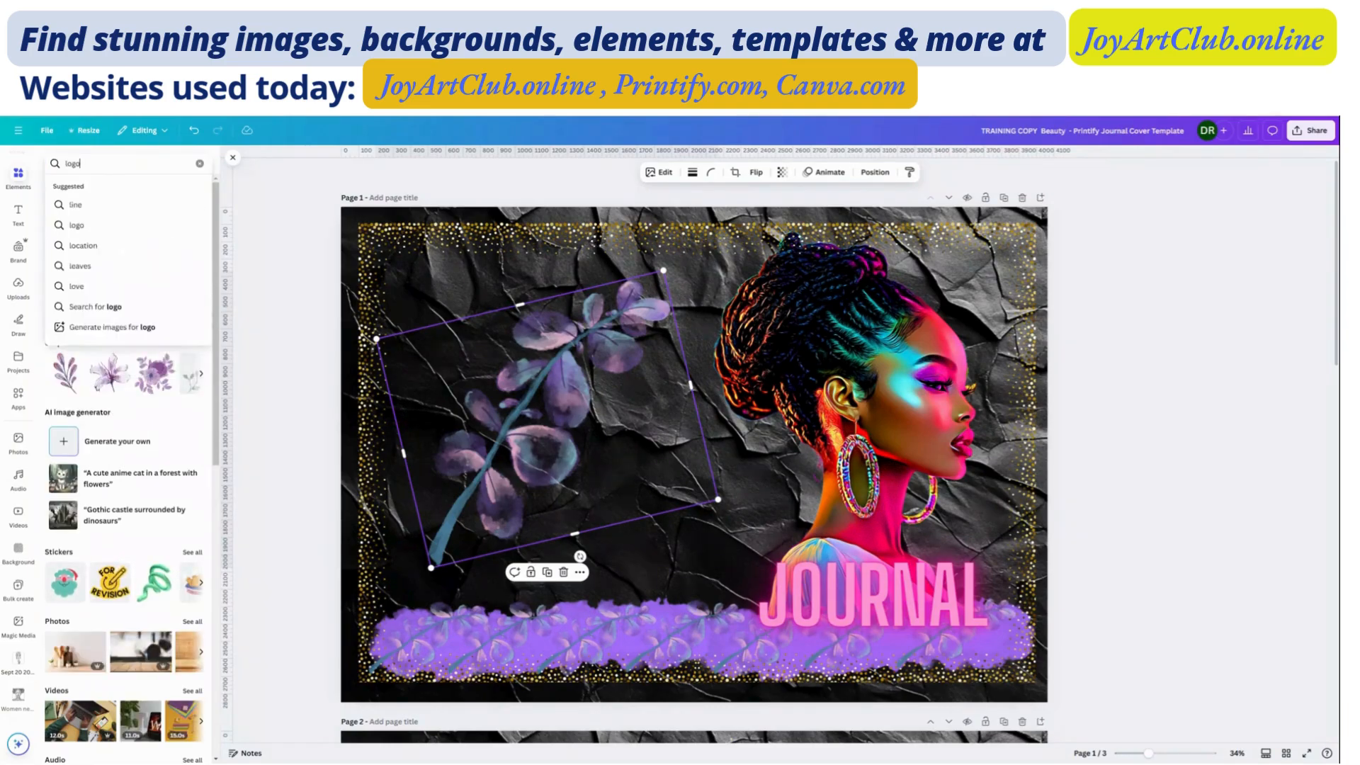
{"action": "key", "text": "Return"}
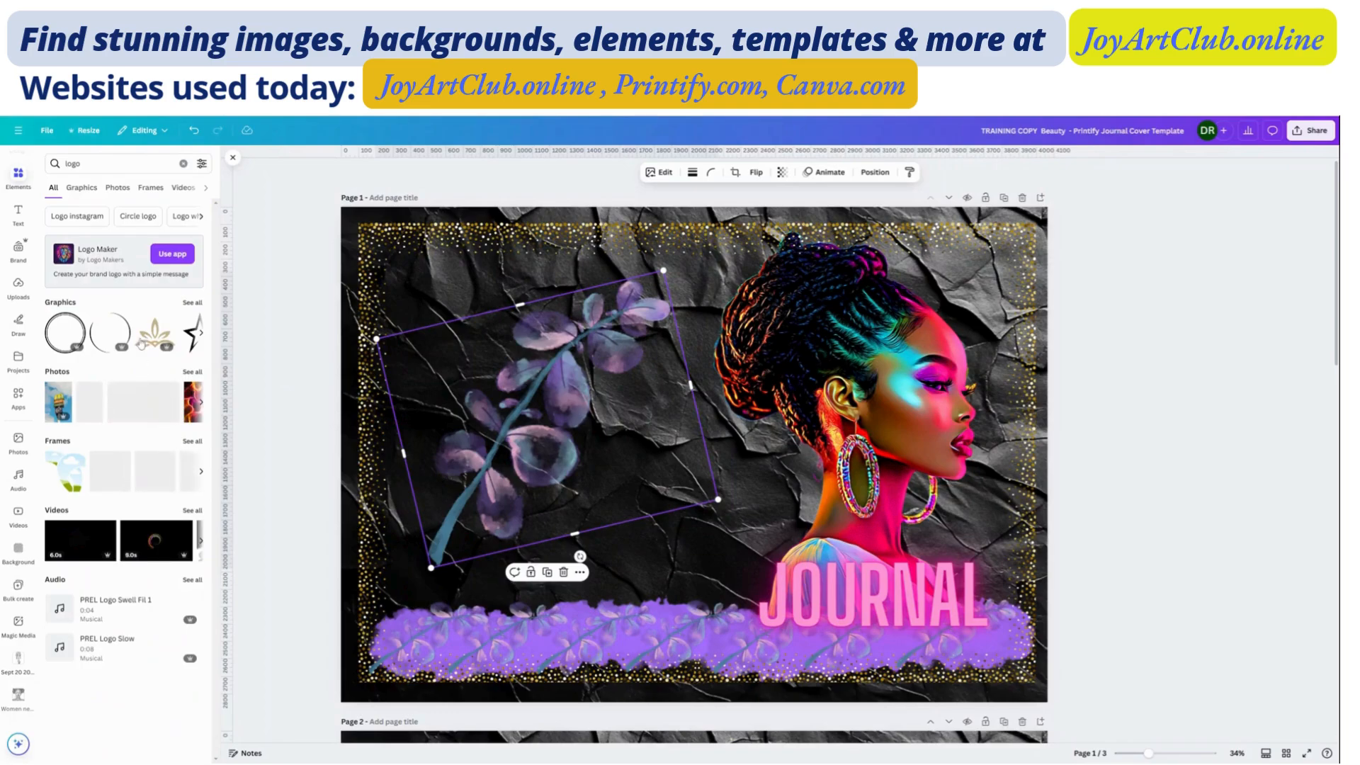
{"action": "left_click", "coordinate": [191, 303]}
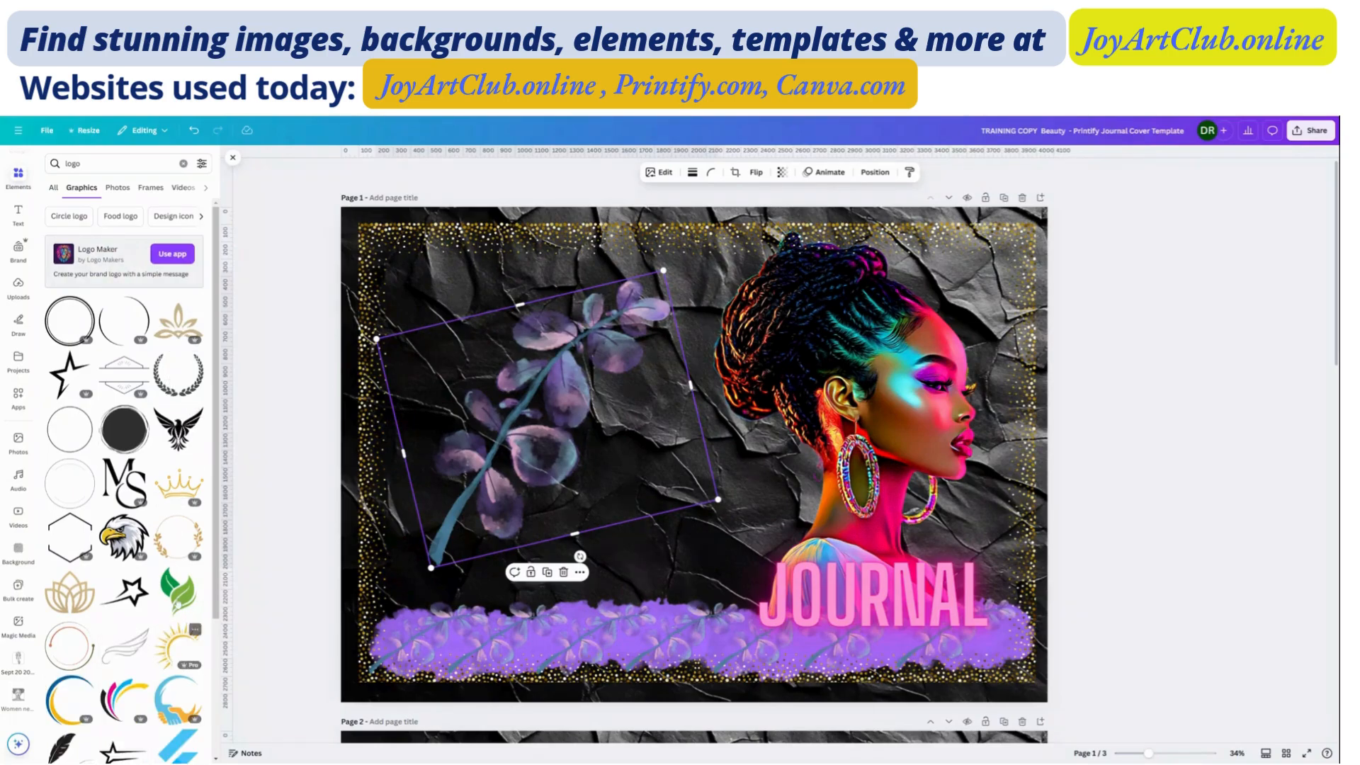
{"action": "left_click", "coordinate": [178, 591]}
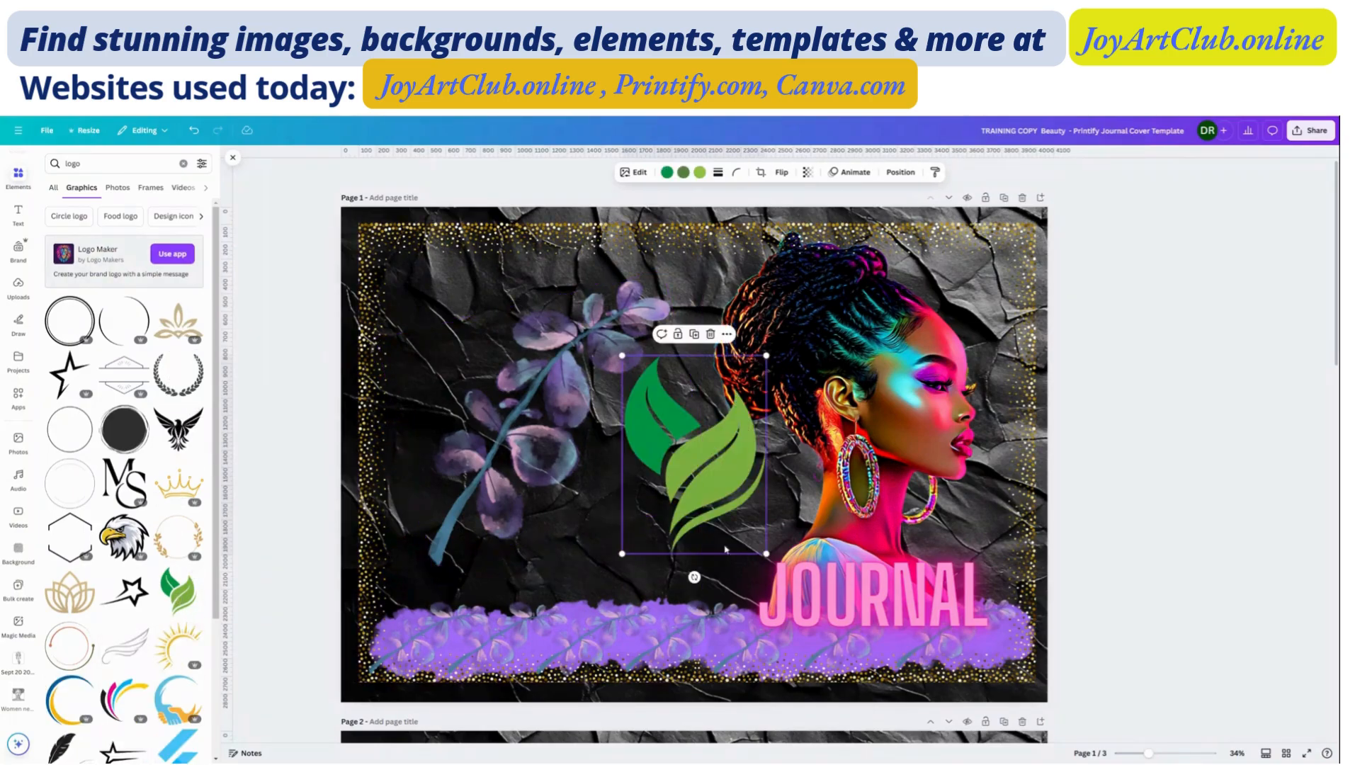
{"action": "left_click_drag", "start_coordinate": [767, 553], "coordinate": [431, 644]}
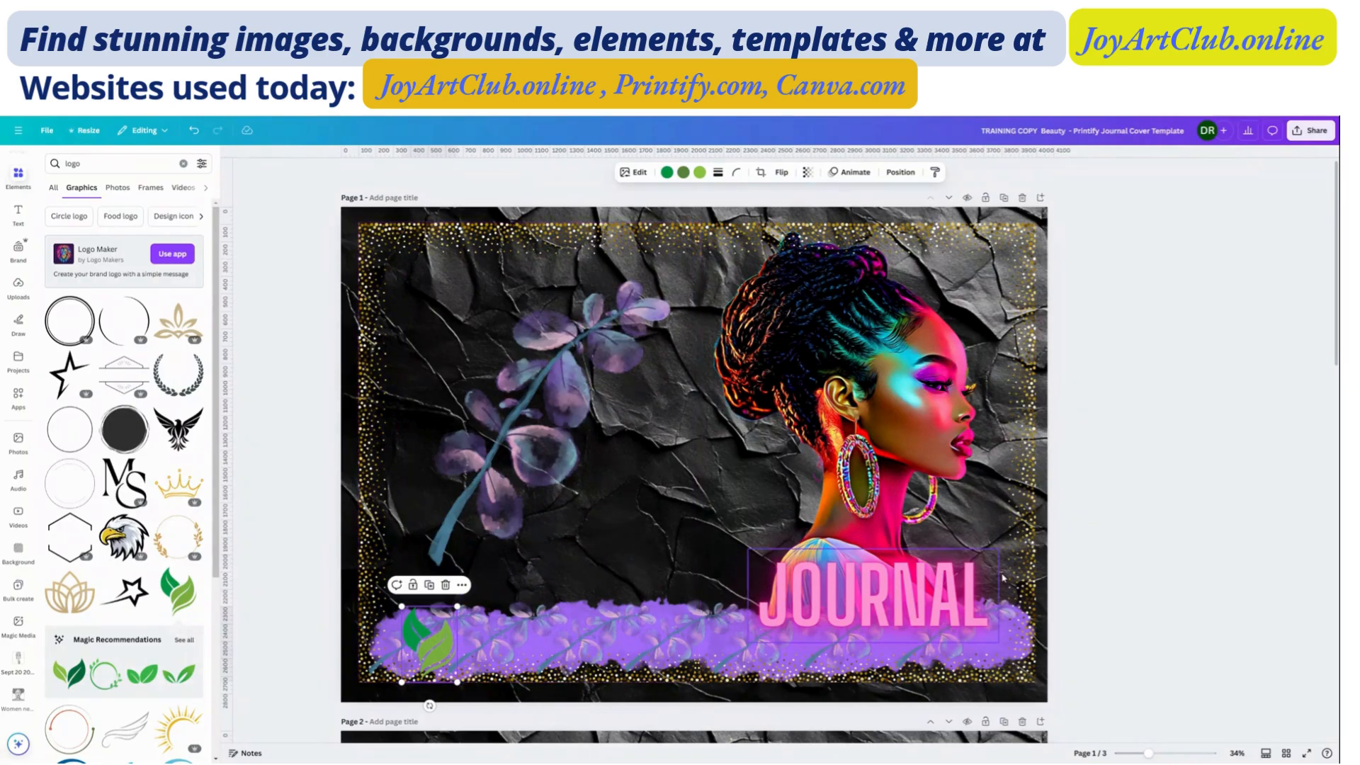
Copy the green leaf logo onto the page 3 cover template and shrink it to fit the lower outer corner of the back cover's safe area.
{"action": "scroll", "coordinate": [719, 559], "scroll_direction": "down", "scroll_amount": 4}
{"action": "scroll", "coordinate": [719, 560], "scroll_direction": "down", "scroll_amount": 2}
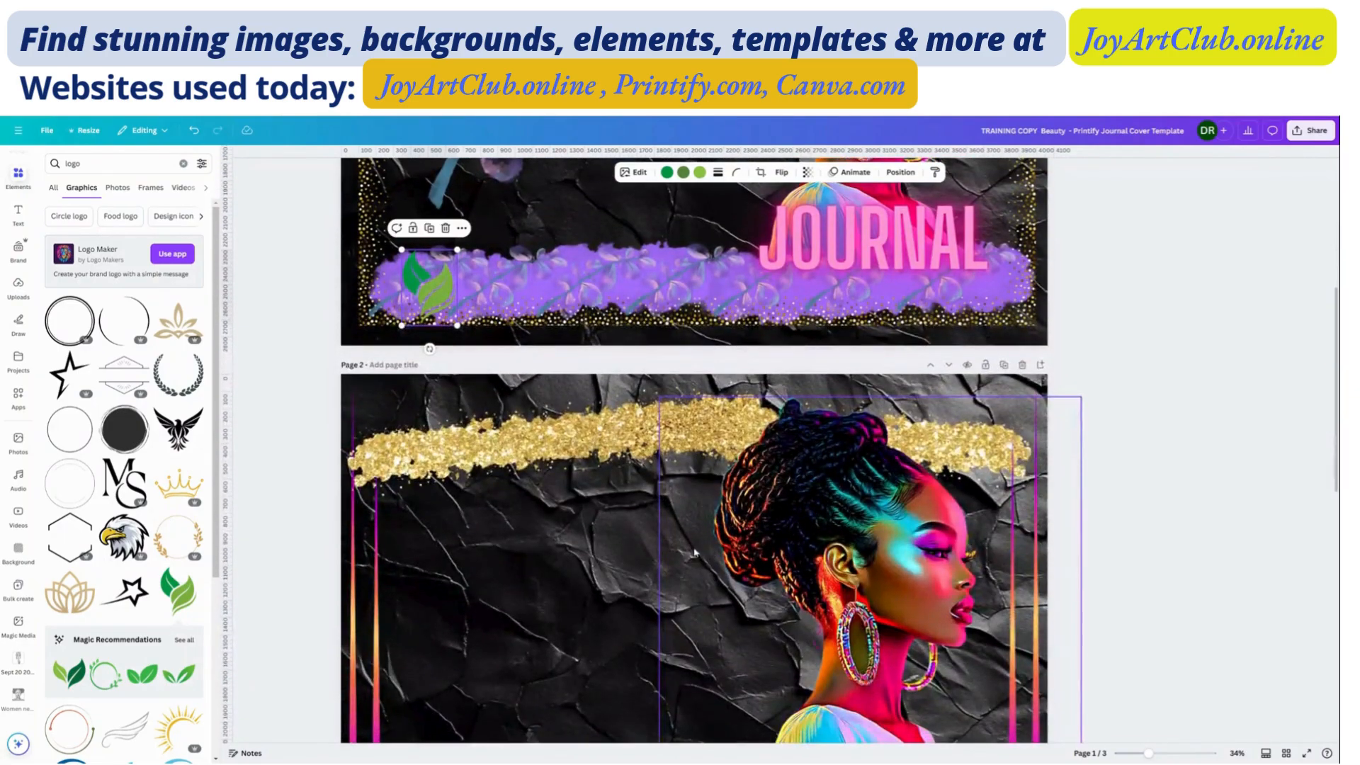
{"action": "left_click", "coordinate": [461, 228]}
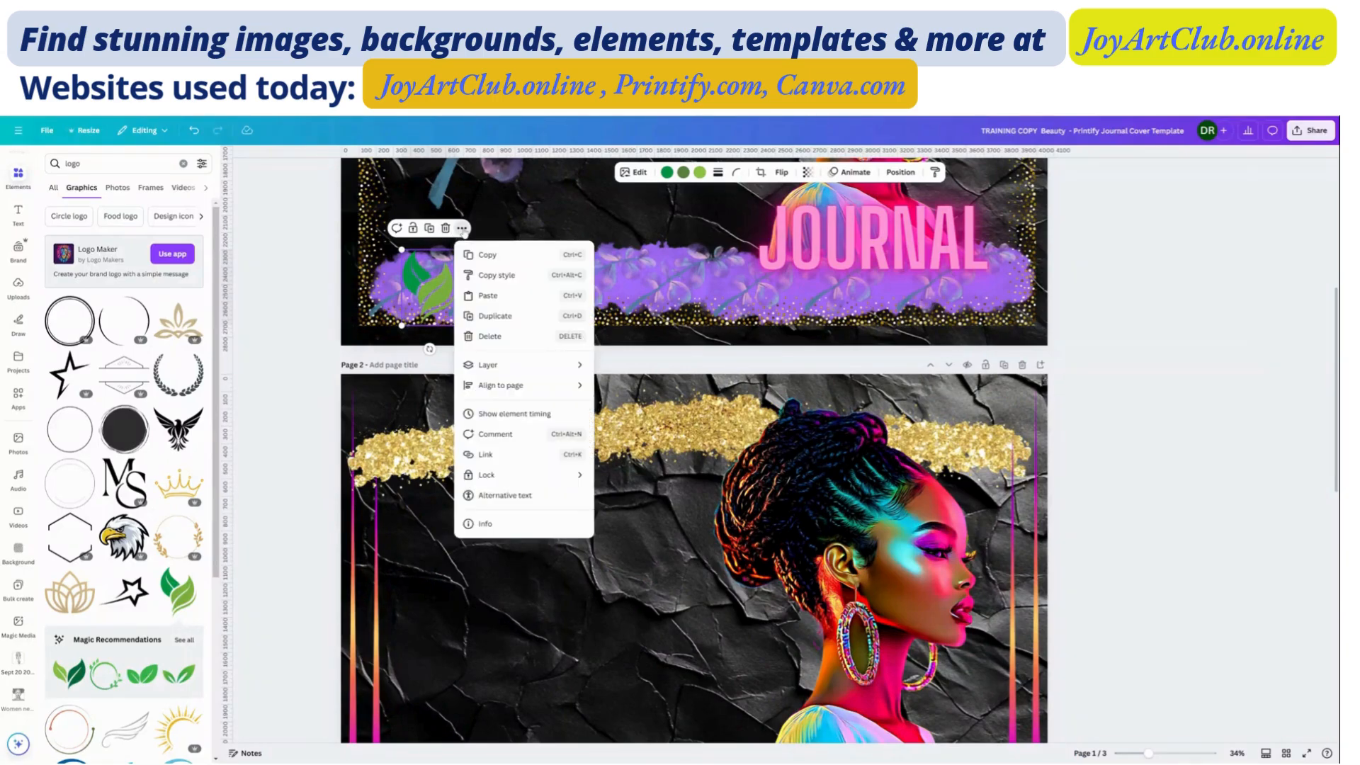
{"action": "left_click", "coordinate": [462, 228]}
{"action": "scroll", "coordinate": [480, 574], "scroll_direction": "down", "scroll_amount": 9}
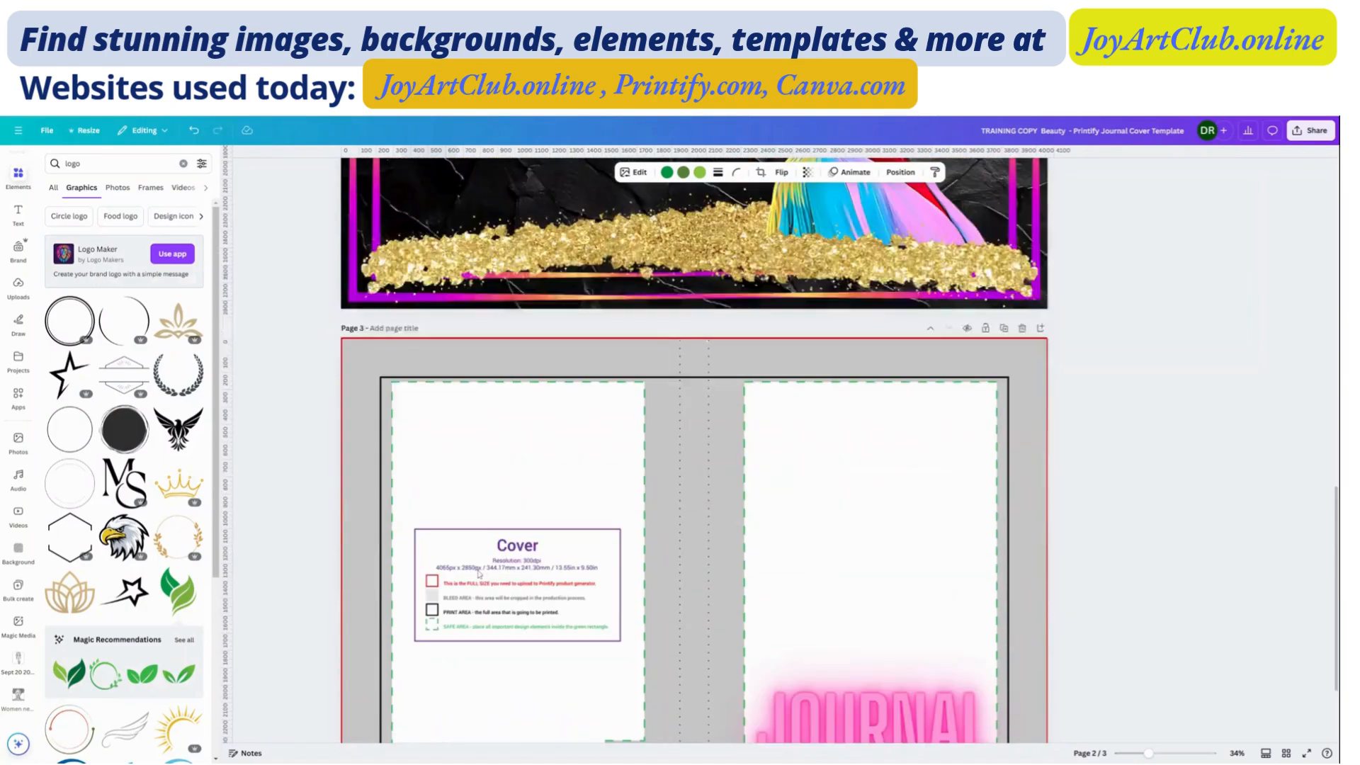
{"action": "left_click", "coordinate": [486, 482]}
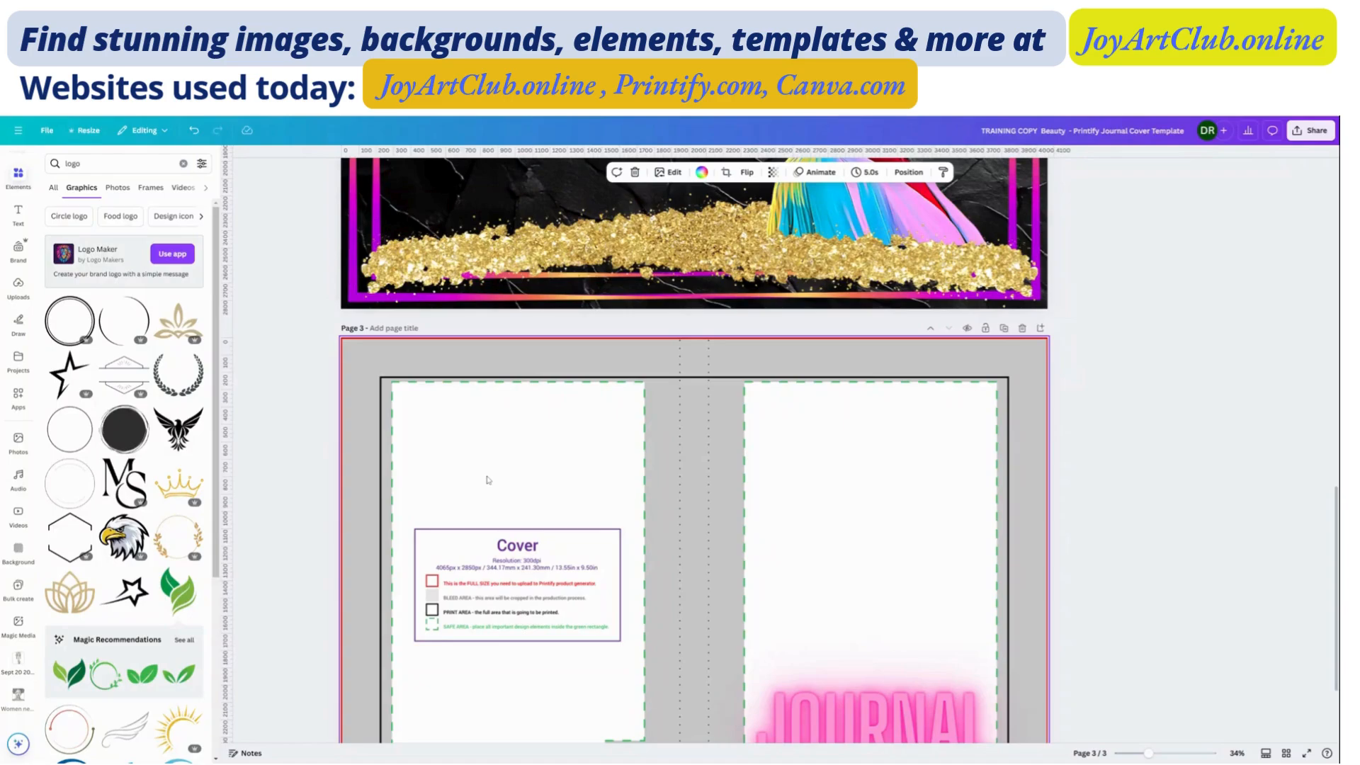
{"action": "key", "text": "ctrl+v"}
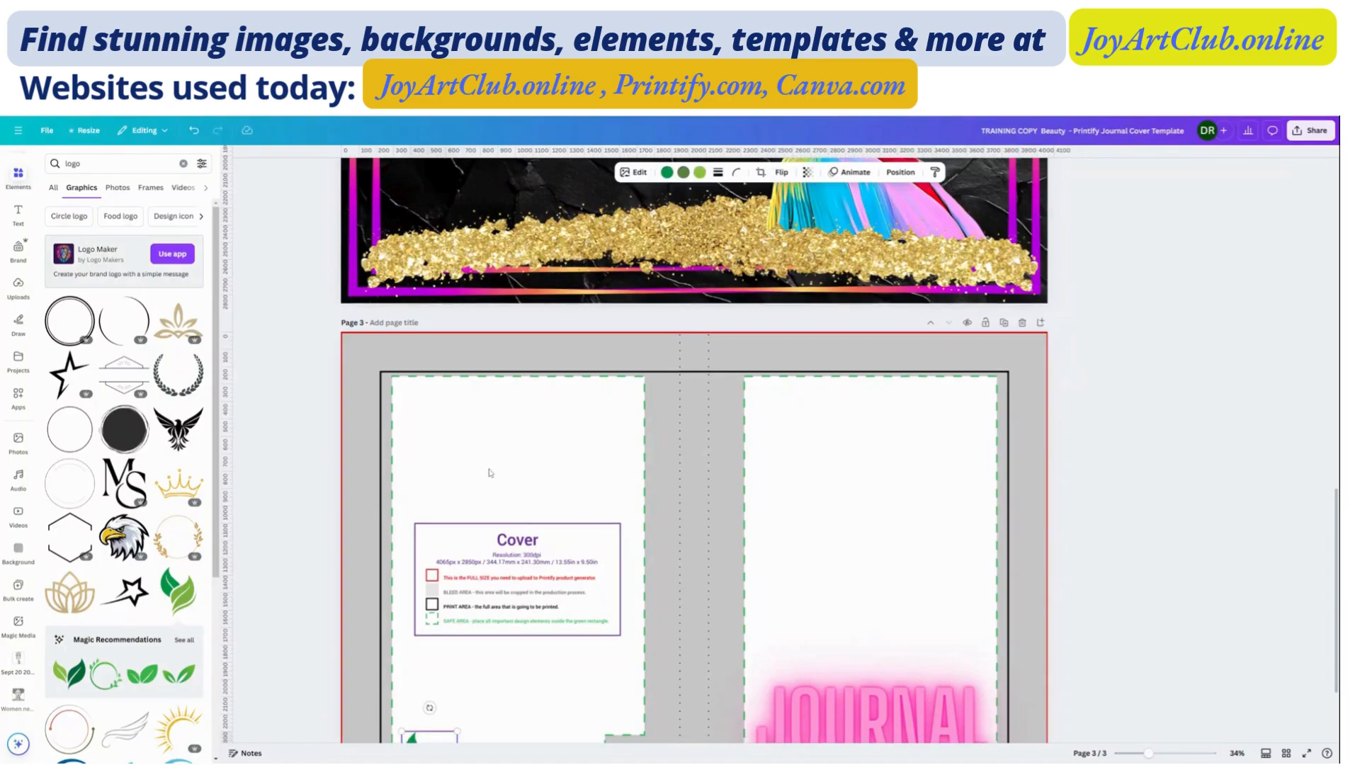
{"action": "scroll", "coordinate": [484, 541], "scroll_direction": "down", "scroll_amount": 2}
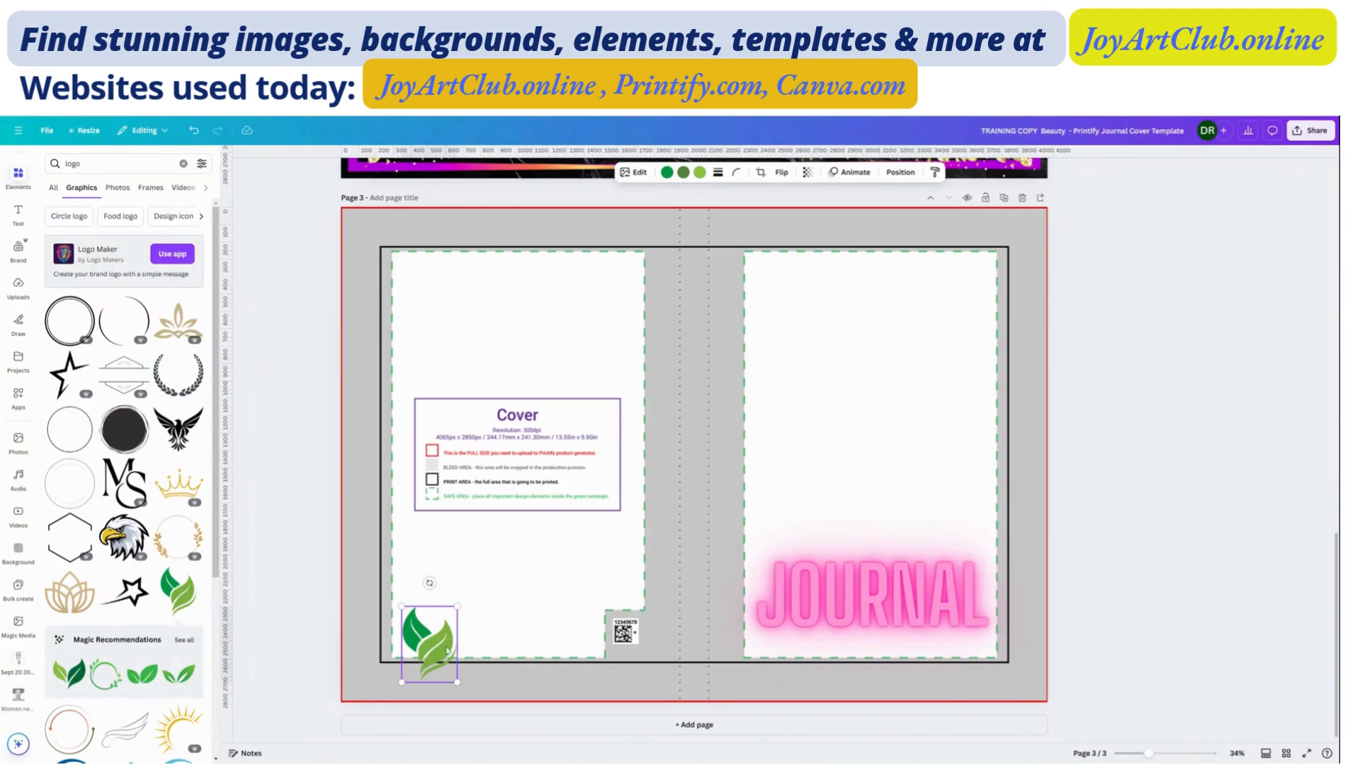
{"action": "left_click_drag", "start_coordinate": [439, 650], "coordinate": [428, 608]}
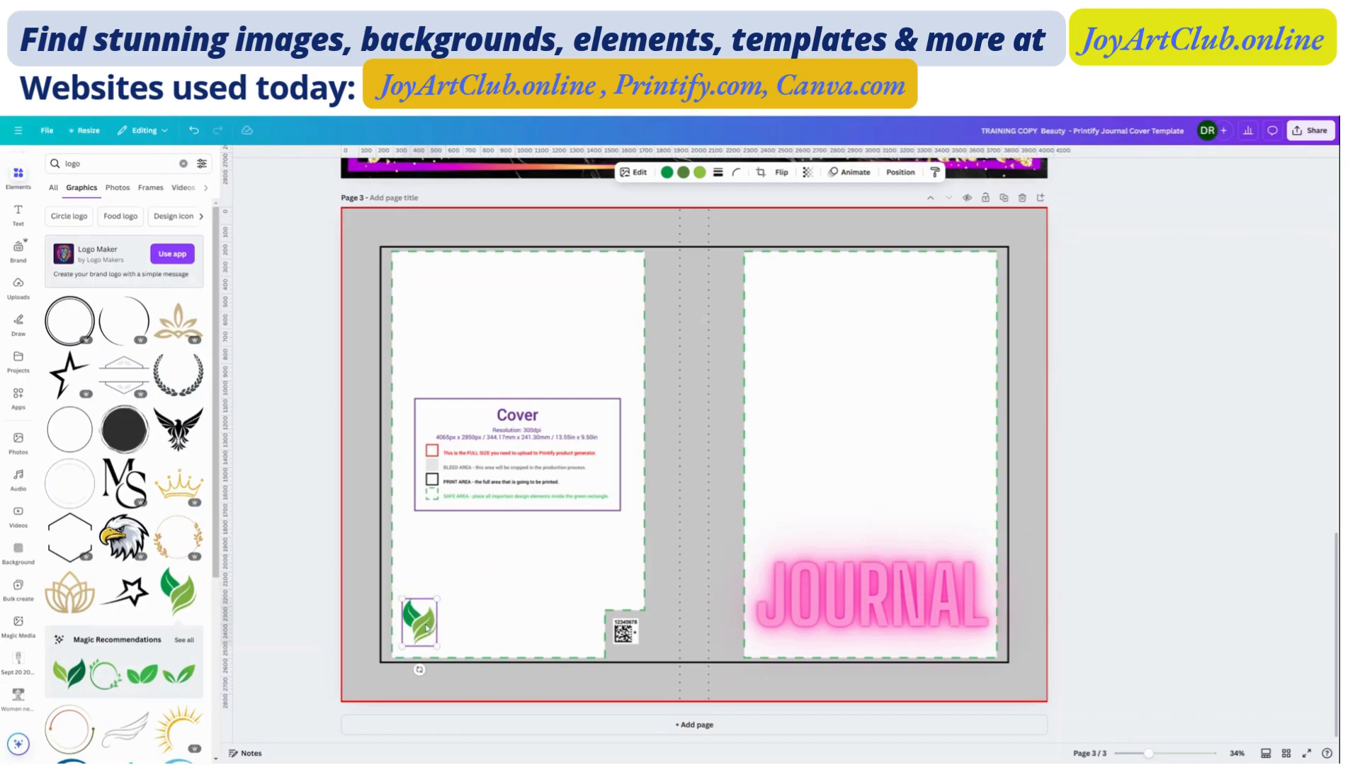
Replace the green leaf logo on page 1 with a copy of the smaller, repositioned logo from page 3.
{"action": "right_click", "coordinate": [428, 618]}
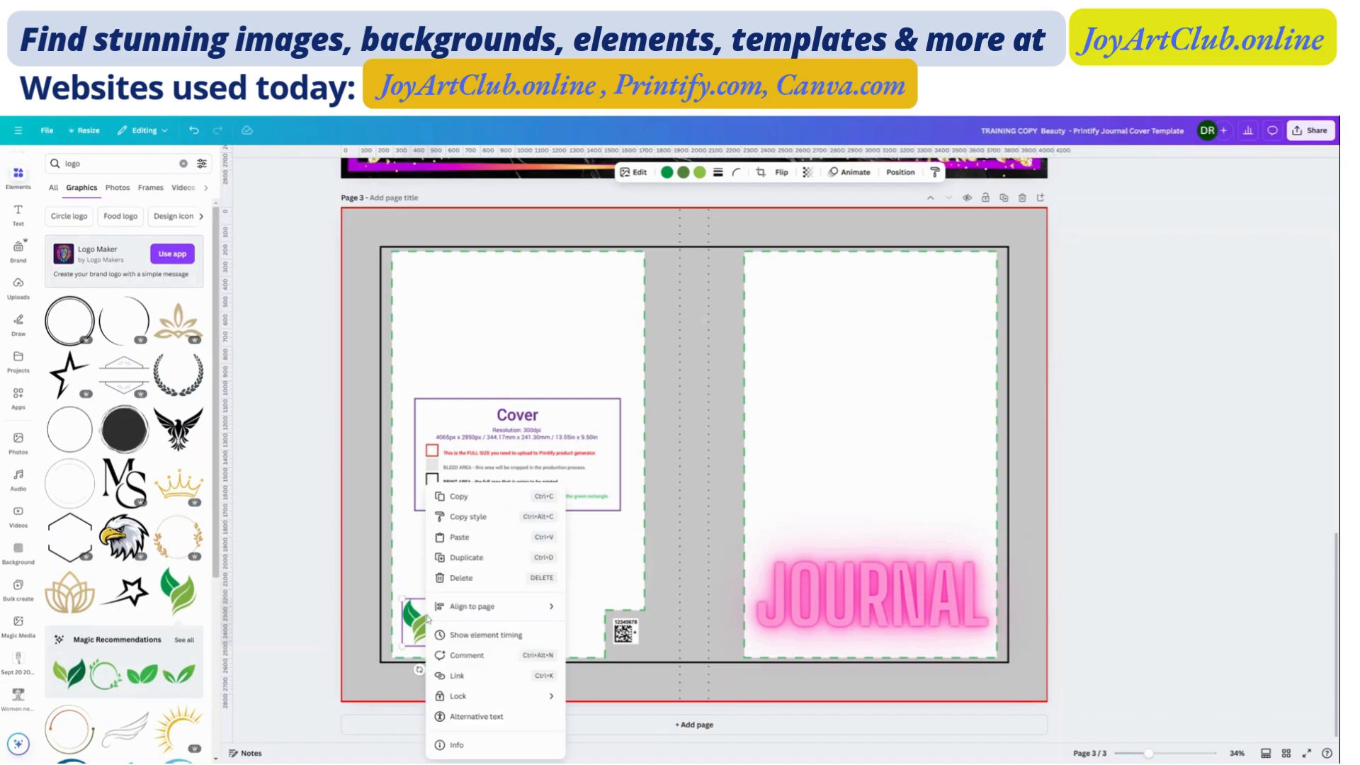
{"action": "left_click", "coordinate": [459, 497]}
{"action": "scroll", "coordinate": [454, 506], "scroll_direction": "up", "scroll_amount": 10}
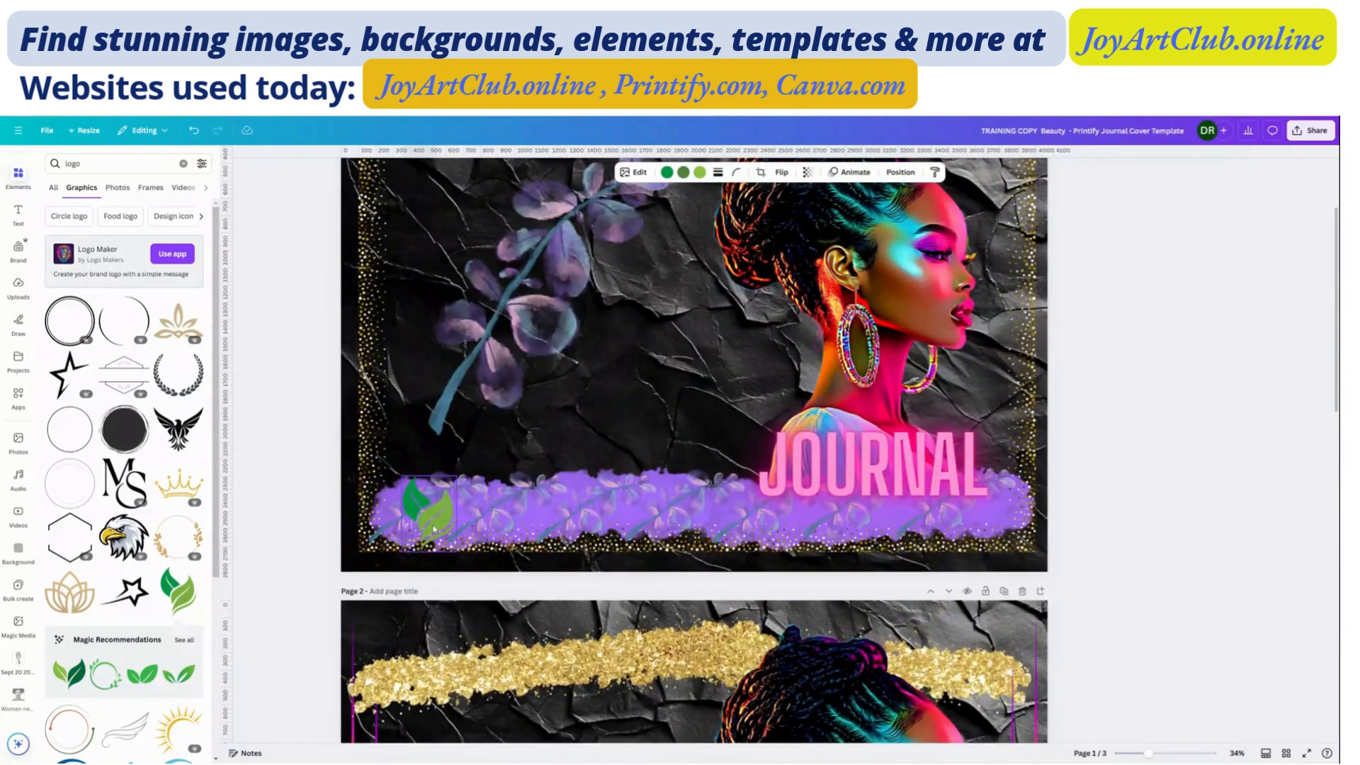
{"action": "left_click", "coordinate": [434, 528]}
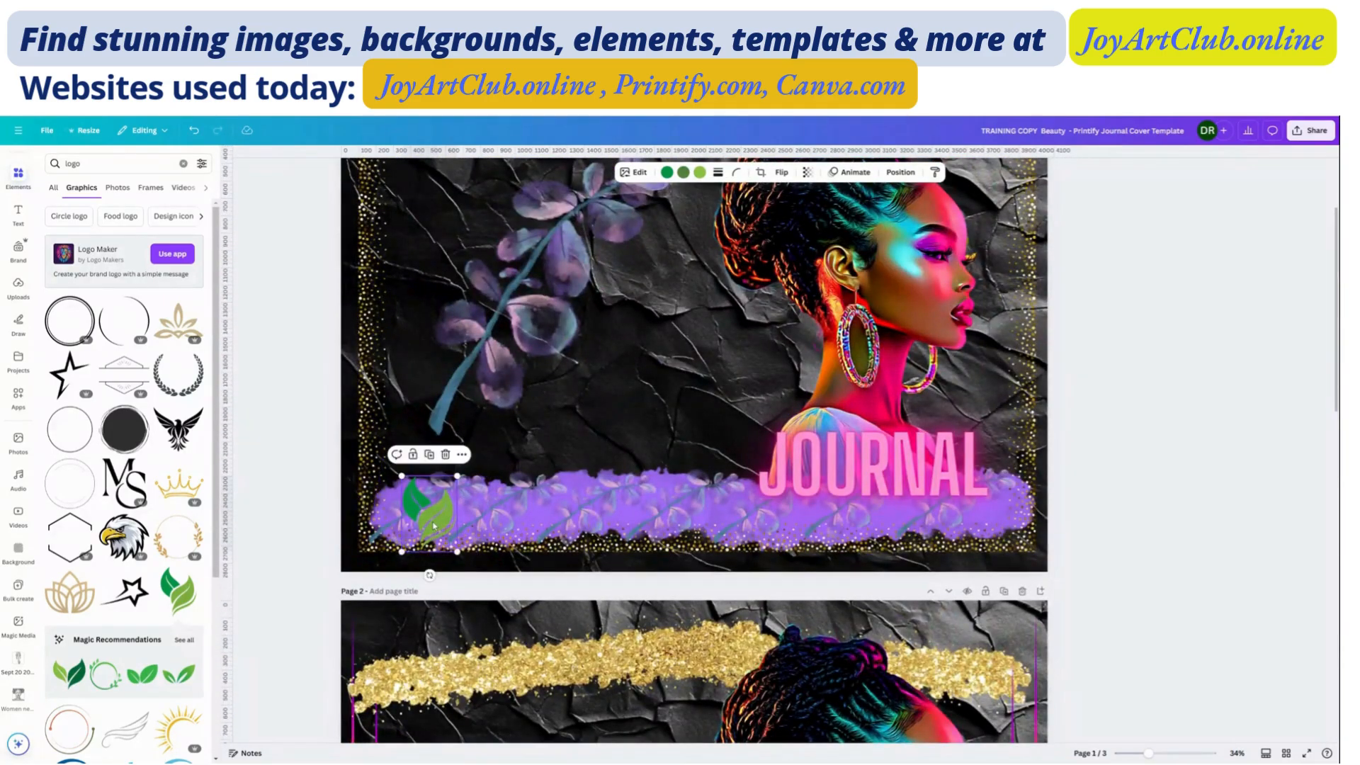
{"action": "key", "text": "Delete"}
{"action": "left_click", "coordinate": [437, 519]}
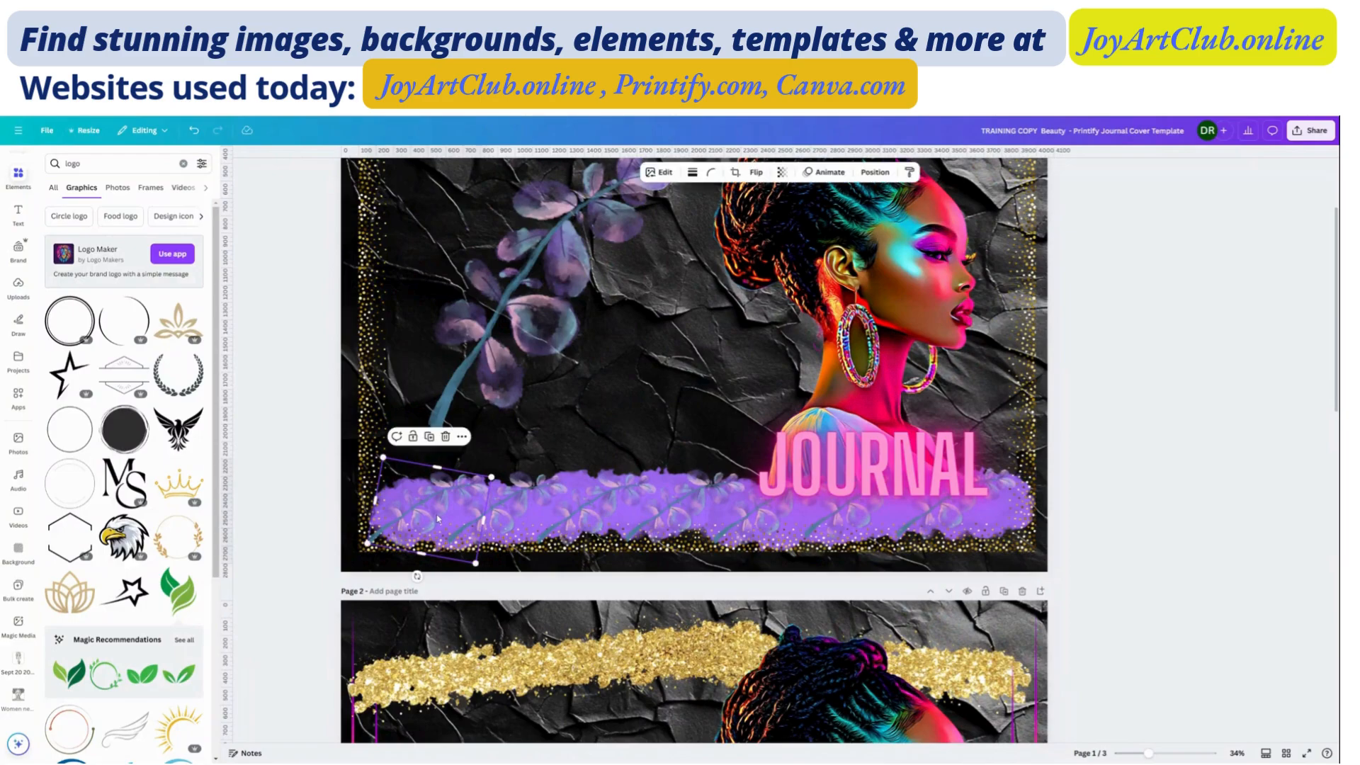
{"action": "key", "text": "ctrl+z"}
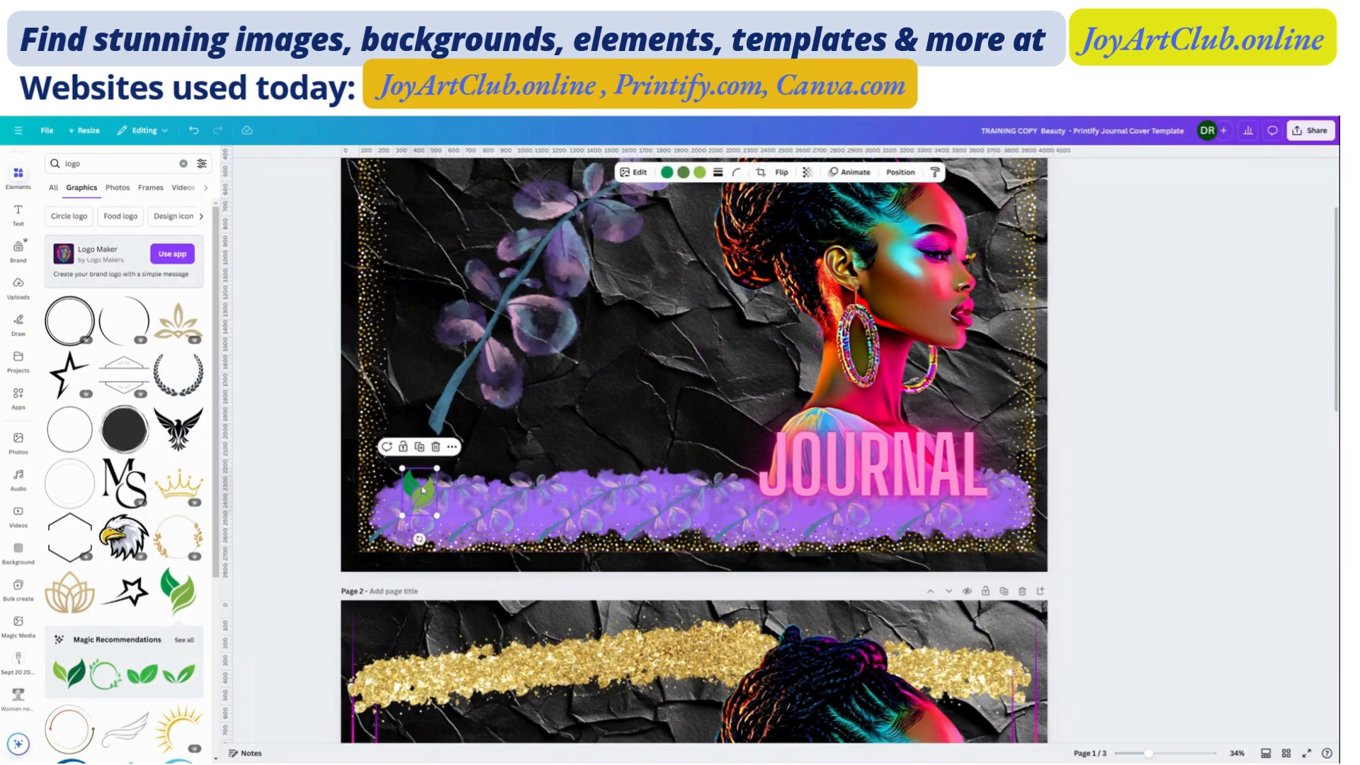
{"action": "left_click", "coordinate": [518, 442]}
{"action": "scroll", "coordinate": [518, 443], "scroll_direction": "down", "scroll_amount": 5}
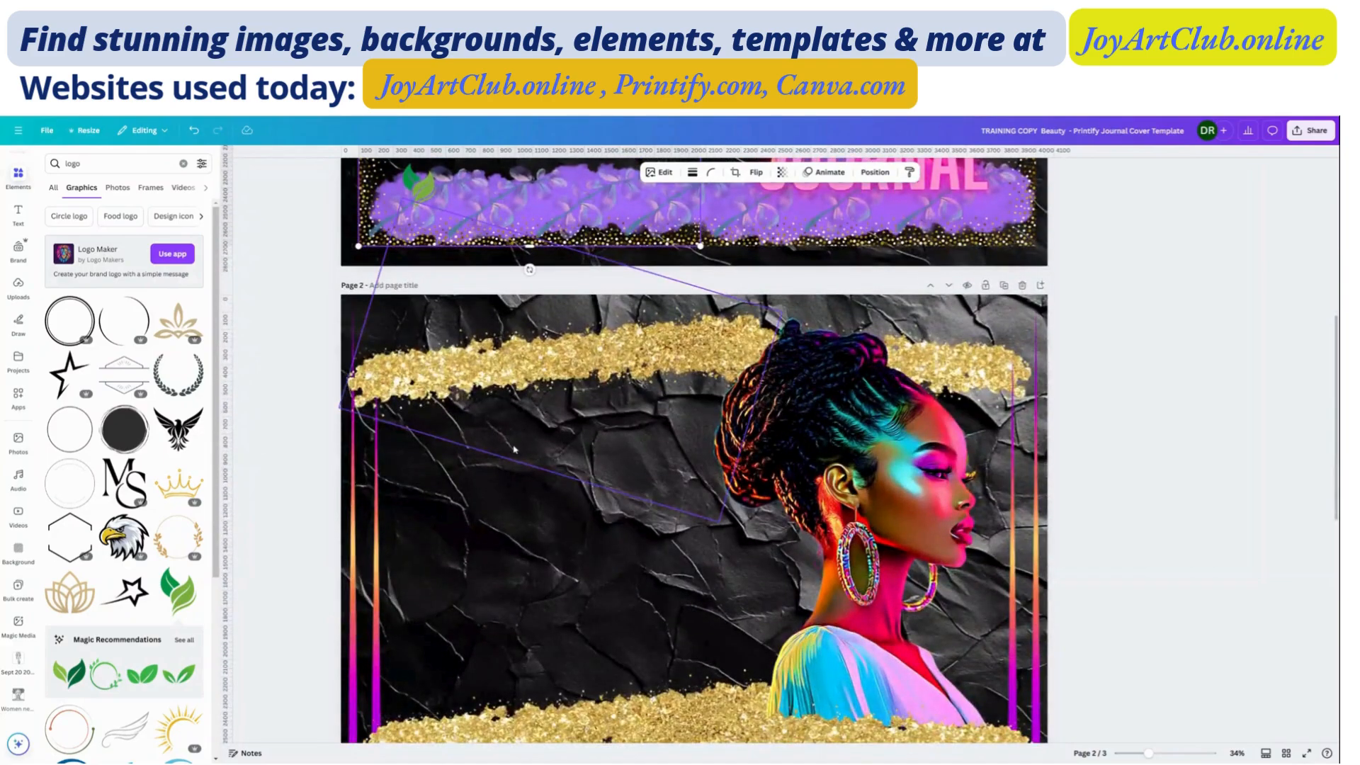
{"action": "scroll", "coordinate": [517, 443], "scroll_direction": "up", "scroll_amount": 5}
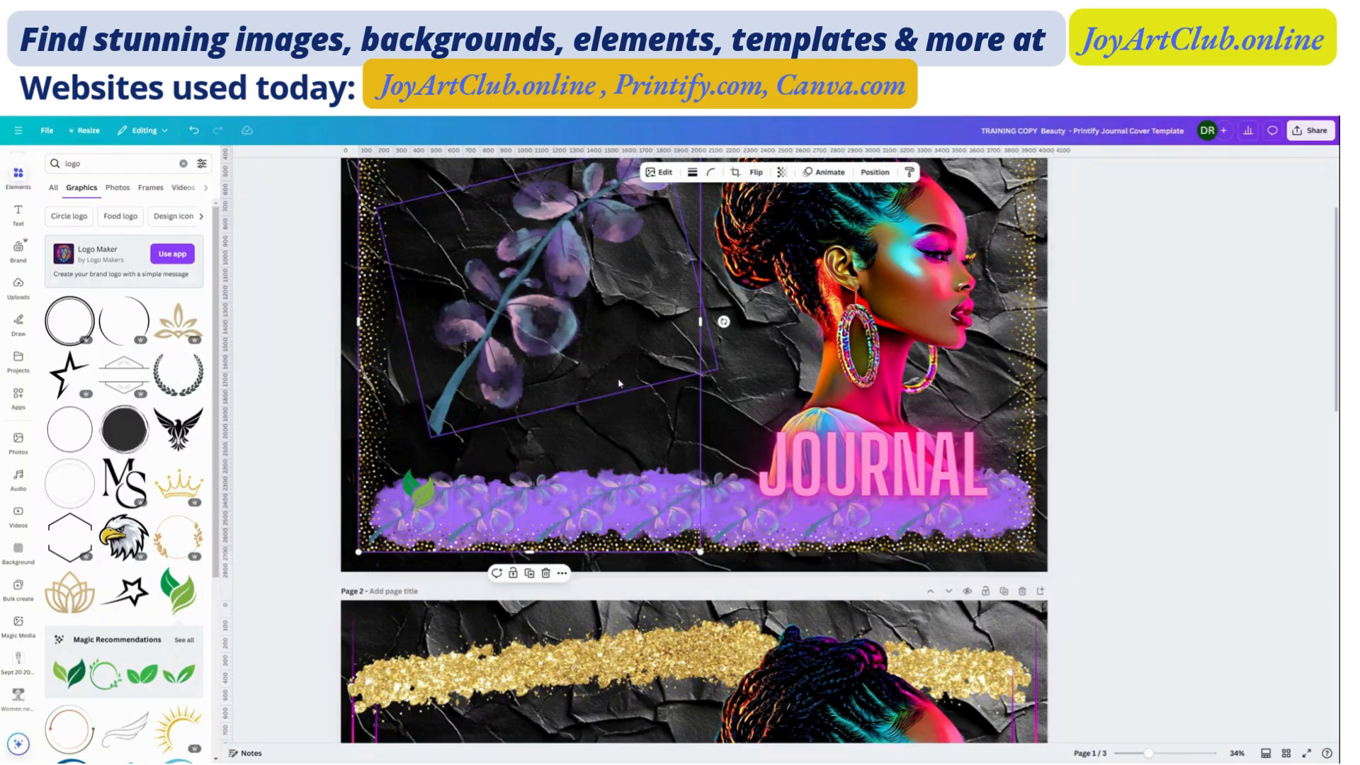
{"action": "scroll", "coordinate": [619, 384], "scroll_direction": "up", "scroll_amount": 2}
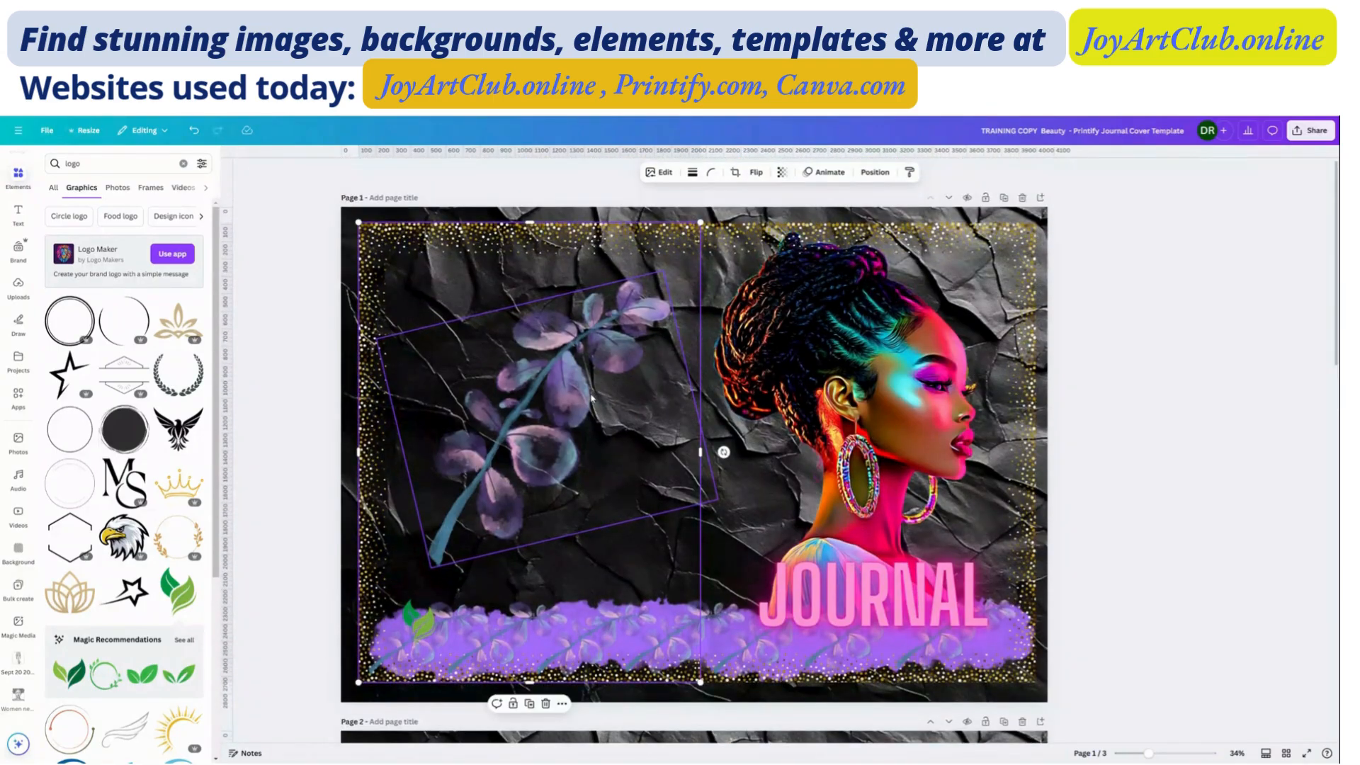
{"action": "mouse_move", "coordinate": [723, 452]}
{"action": "left_mouse_down"}
{"action": "mouse_move", "coordinate": [720, 428]}
{"action": "mouse_move", "coordinate": [707, 456]}
{"action": "left_mouse_up"}
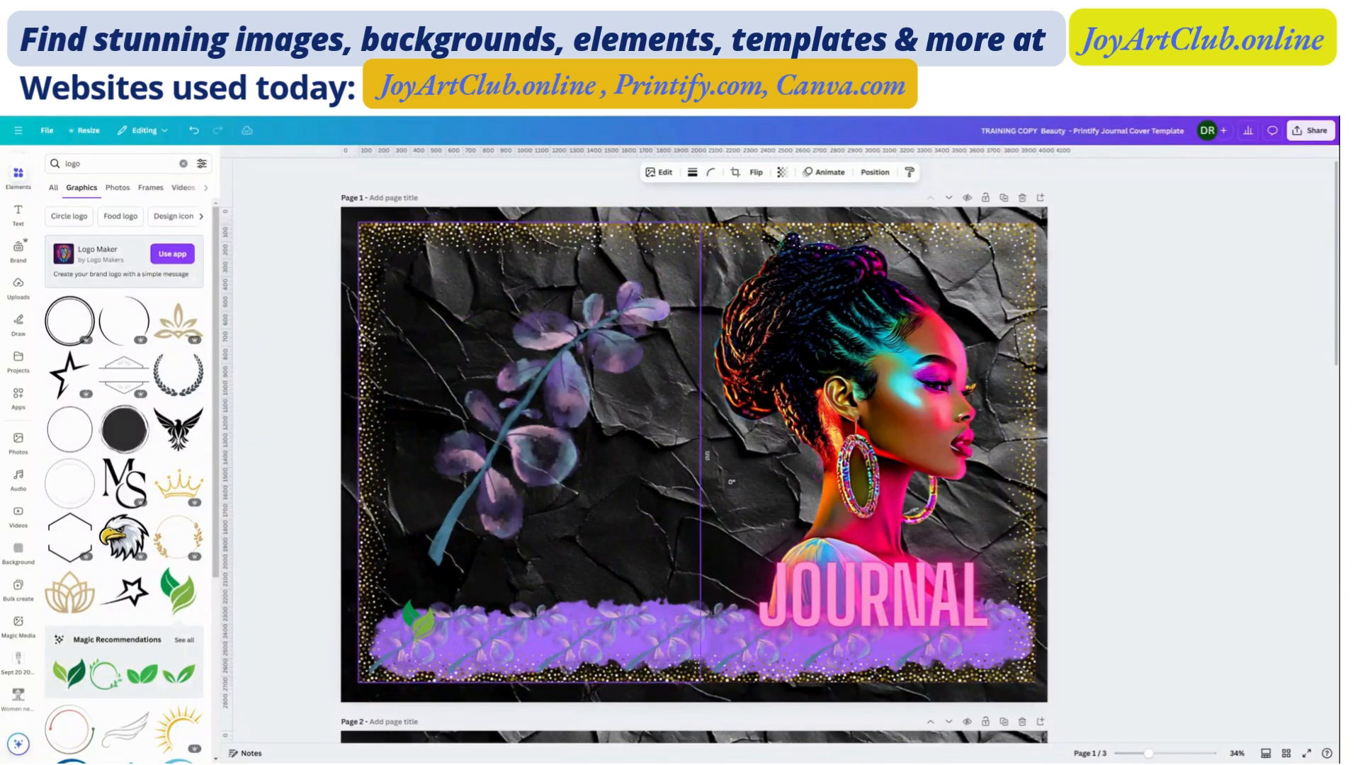
{"action": "left_click", "coordinate": [505, 457]}
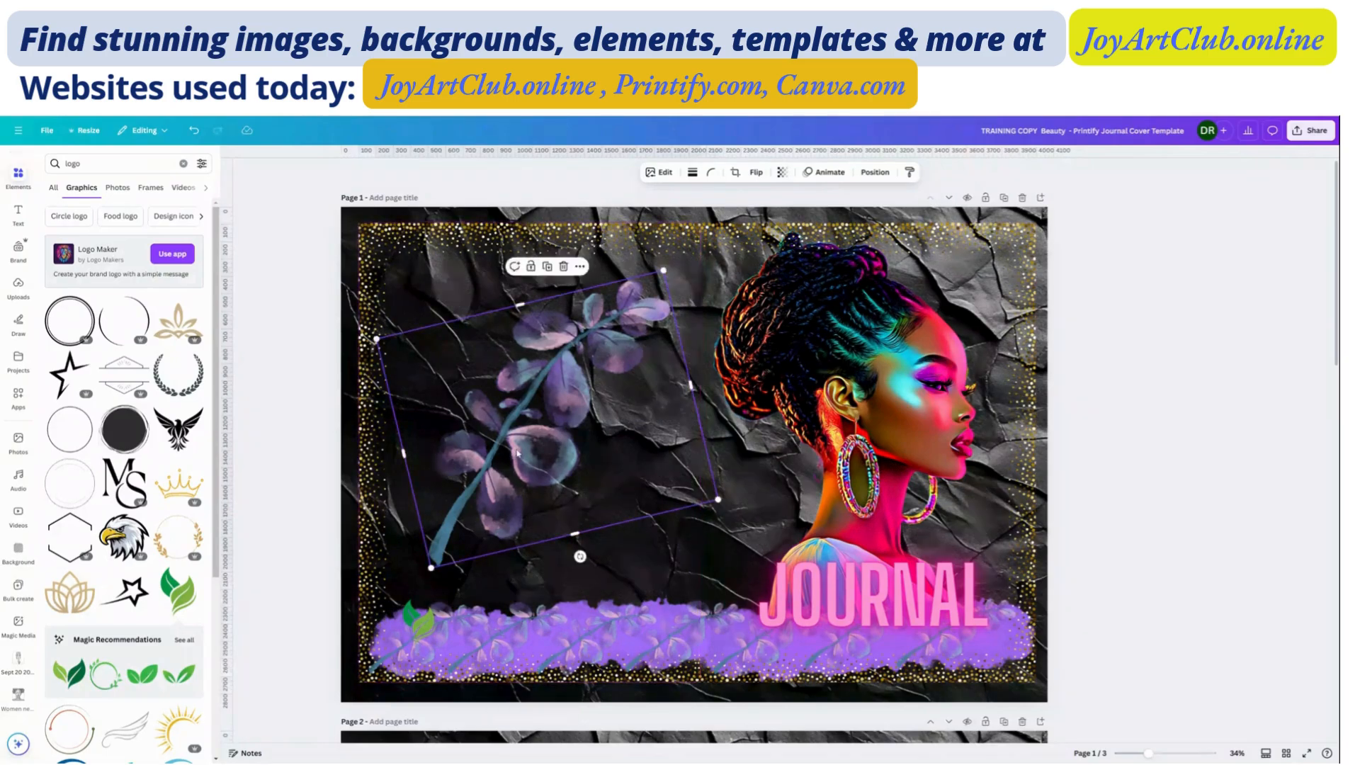
{"action": "left_click", "coordinate": [1161, 435]}
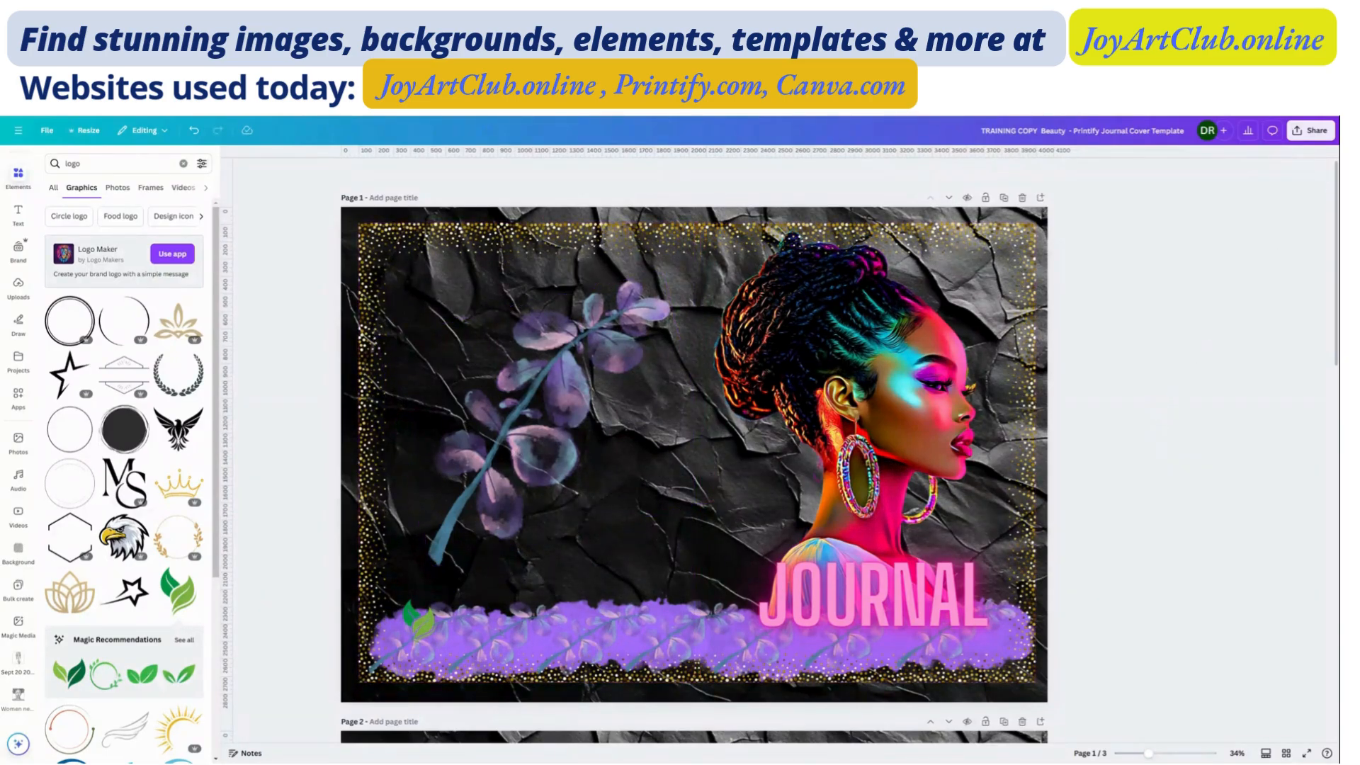
Download only page 1 of the journal cover design as a PNG at size 2.
{"action": "left_click", "coordinate": [1316, 131]}
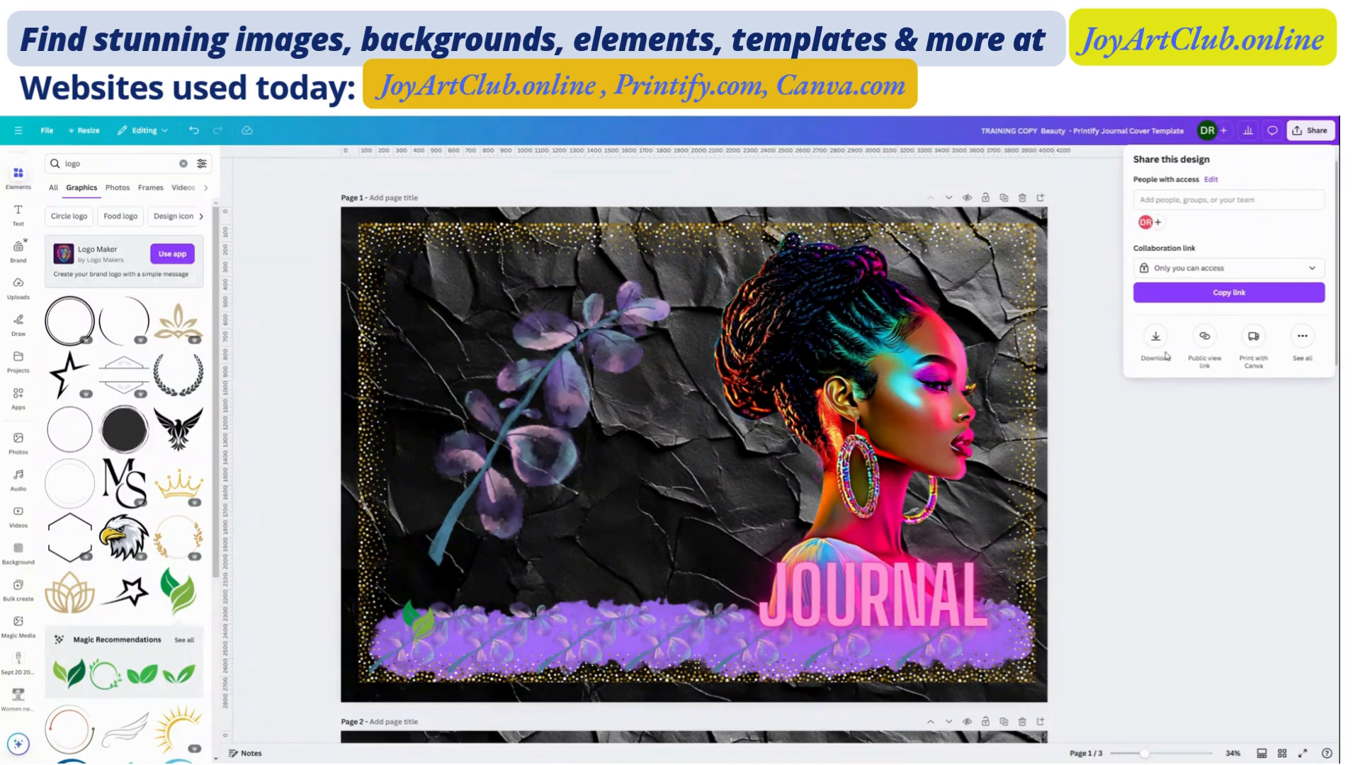
{"action": "left_click", "coordinate": [1165, 355]}
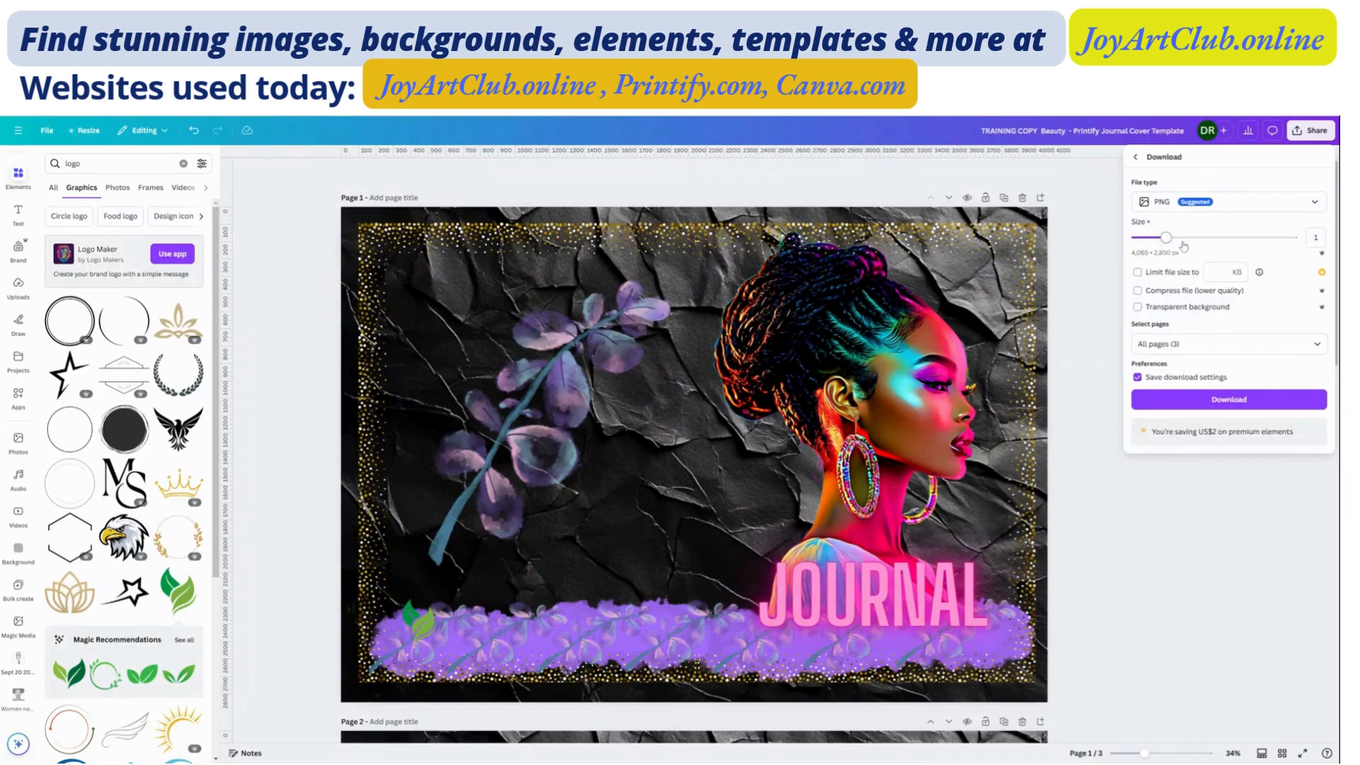
{"action": "left_click", "coordinate": [1203, 239]}
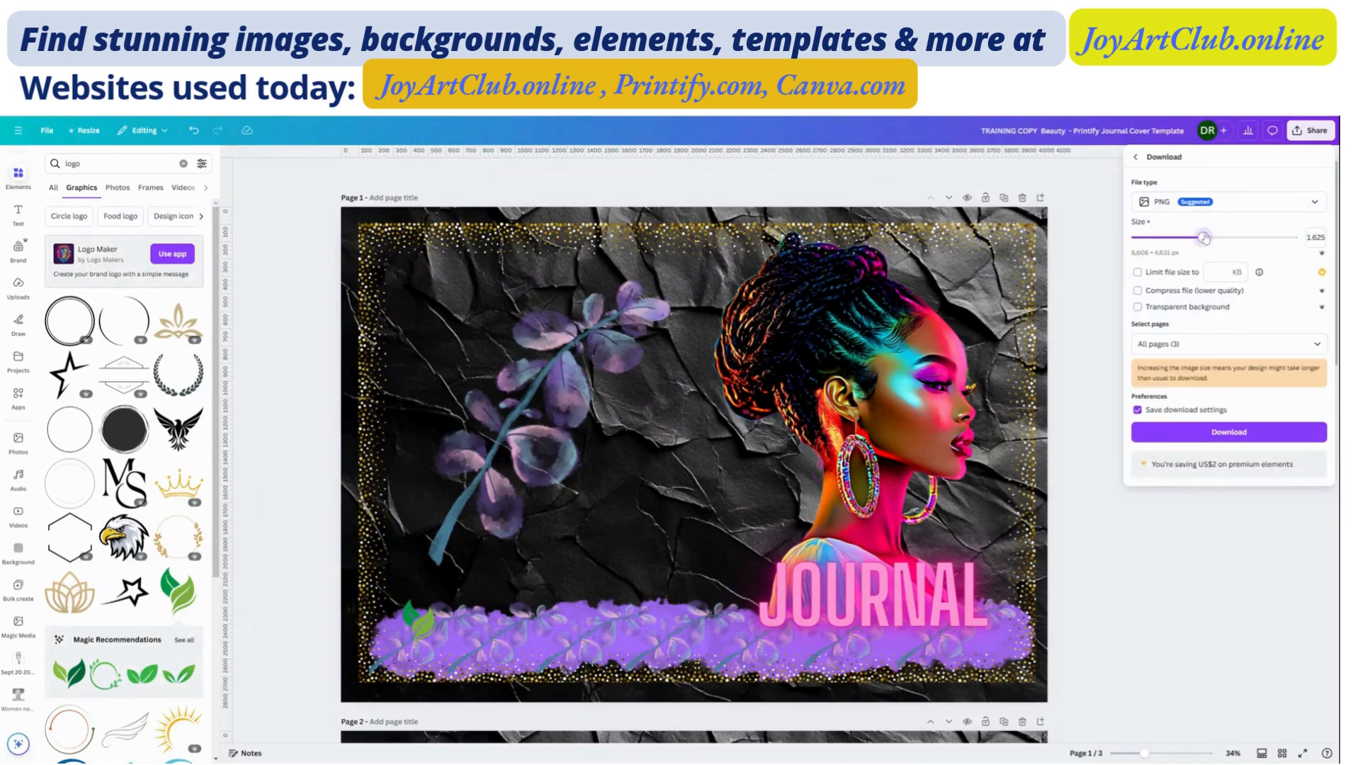
{"action": "left_click_drag", "start_coordinate": [1217, 242], "coordinate": [1227, 244]}
{"action": "left_click", "coordinate": [1318, 345]}
{"action": "left_click", "coordinate": [1160, 381]}
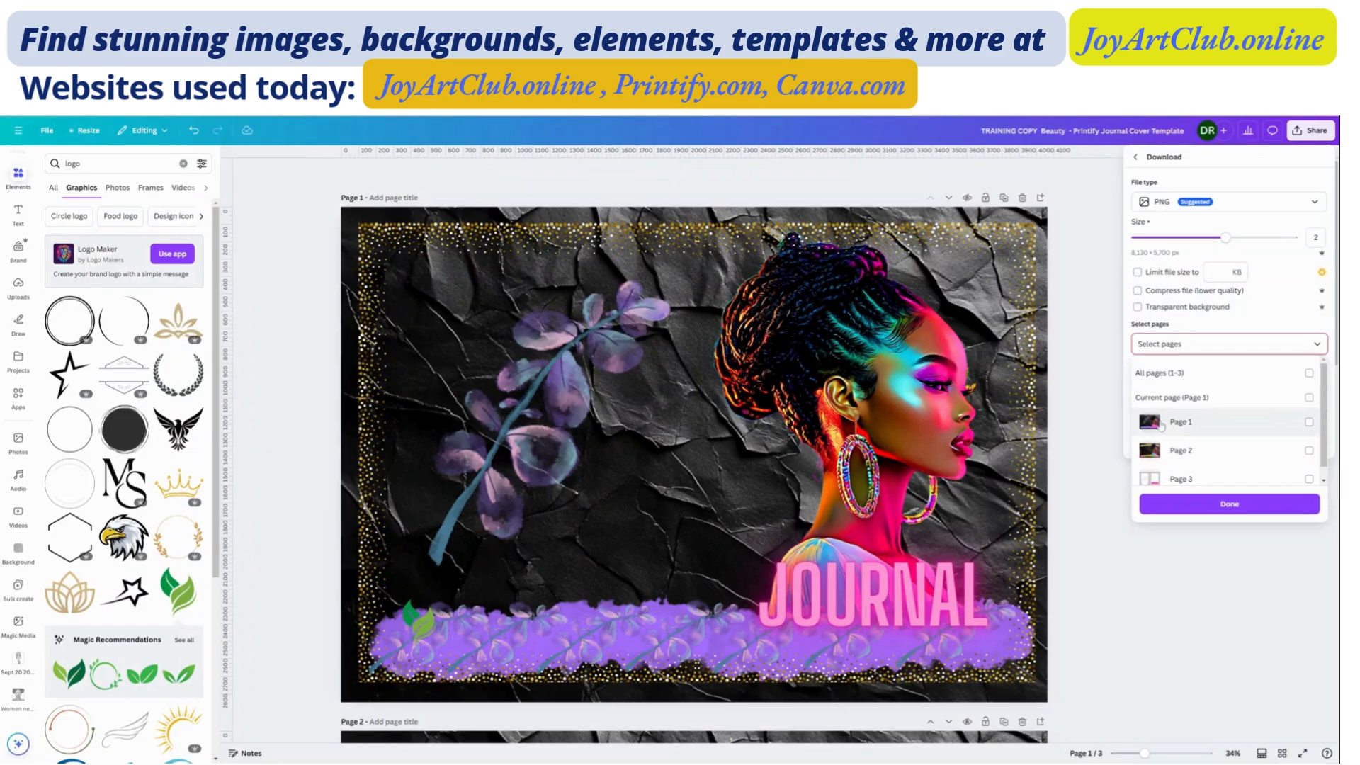
{"action": "left_click", "coordinate": [1160, 426]}
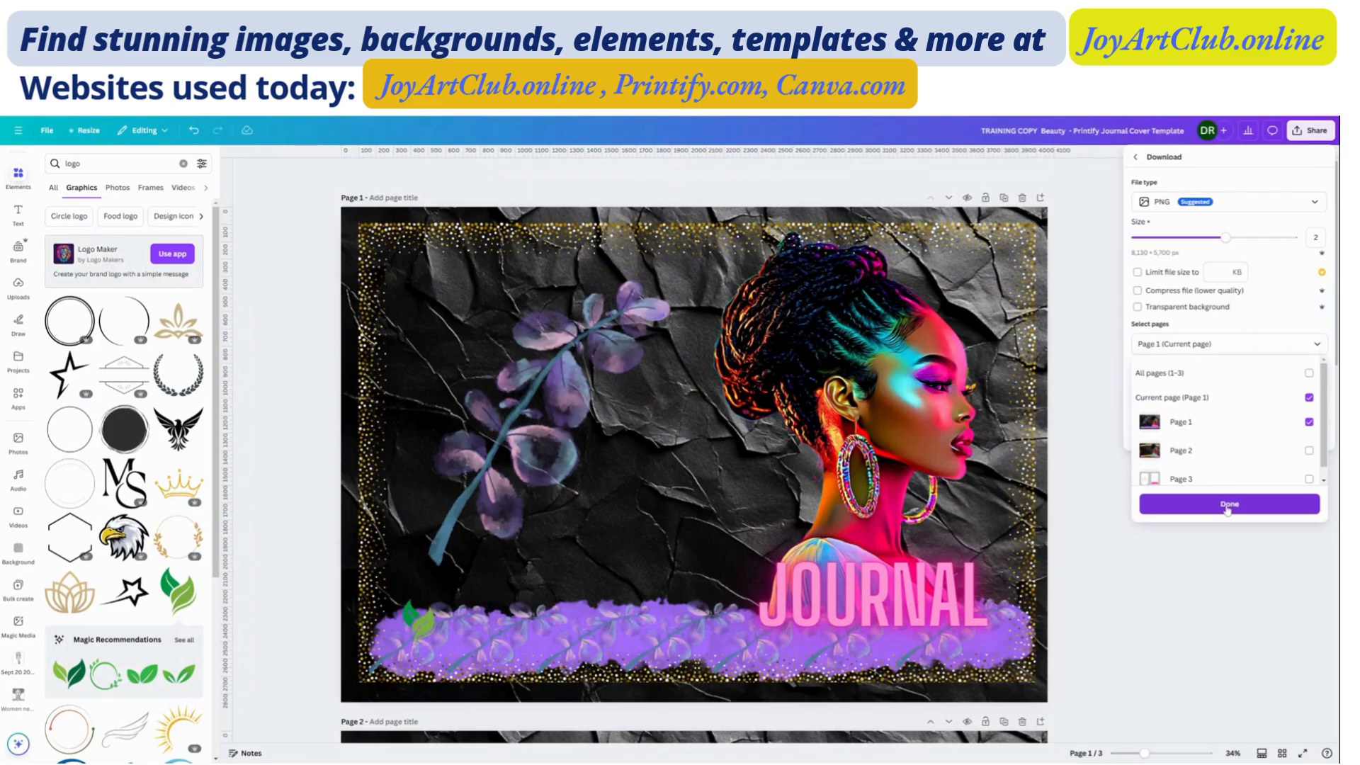
{"action": "left_click", "coordinate": [1229, 505]}
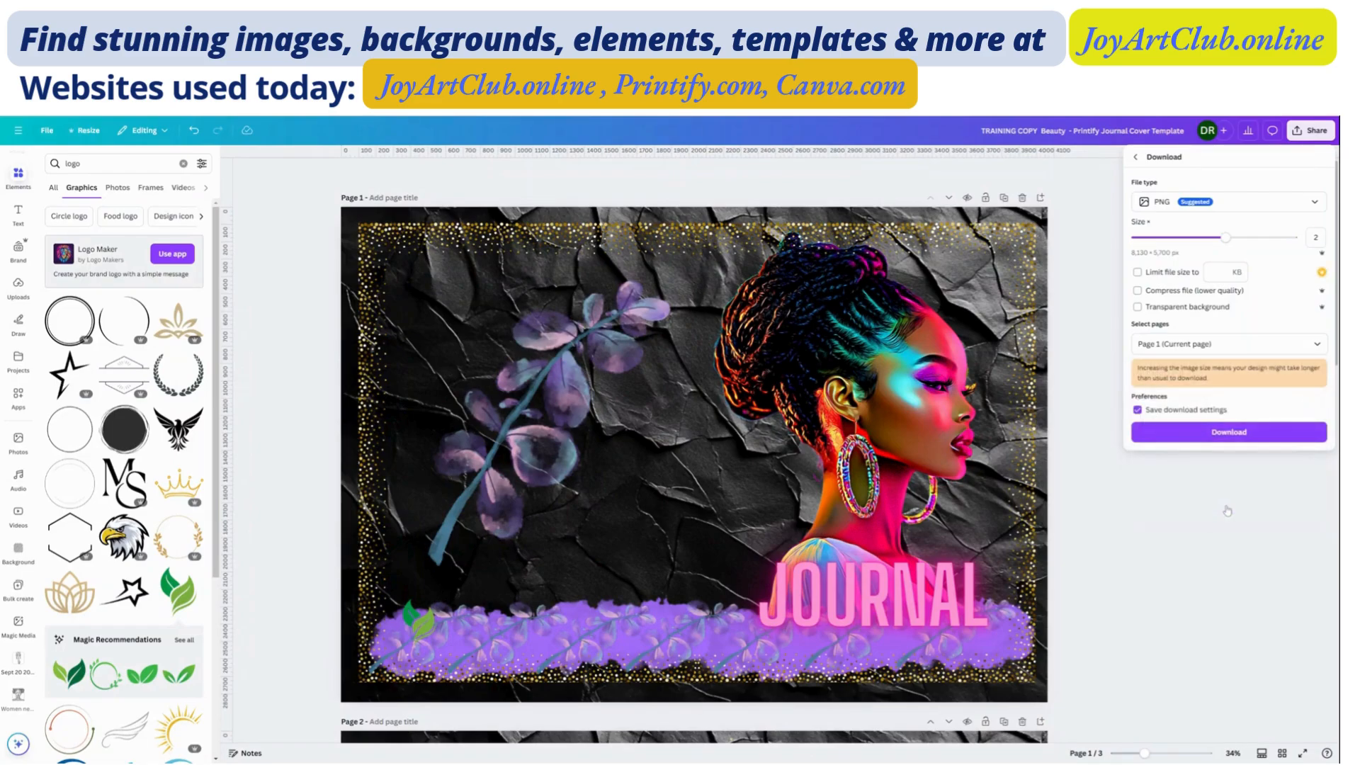
{"action": "left_click", "coordinate": [1229, 433]}
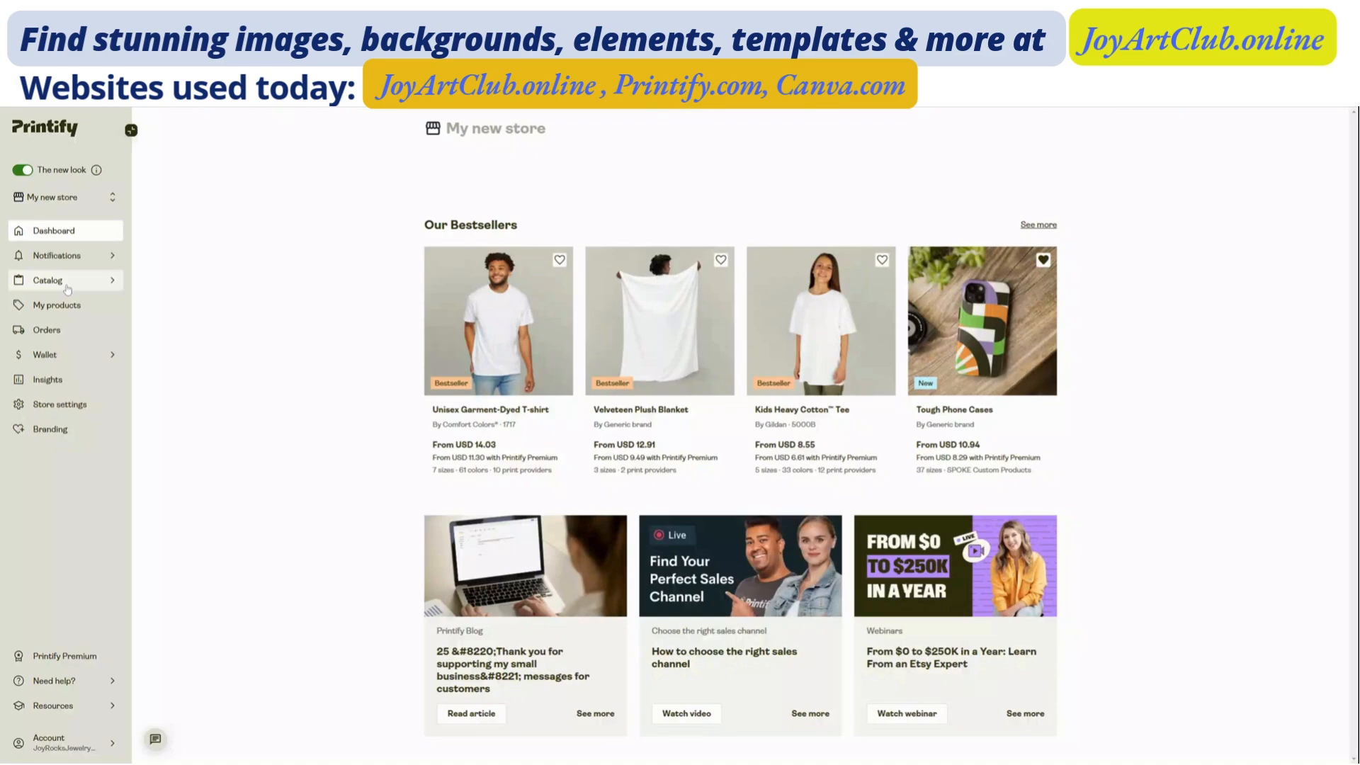
Switch to Printify and search the product catalog for "journal".
{"action": "left_click", "coordinate": [67, 289]}
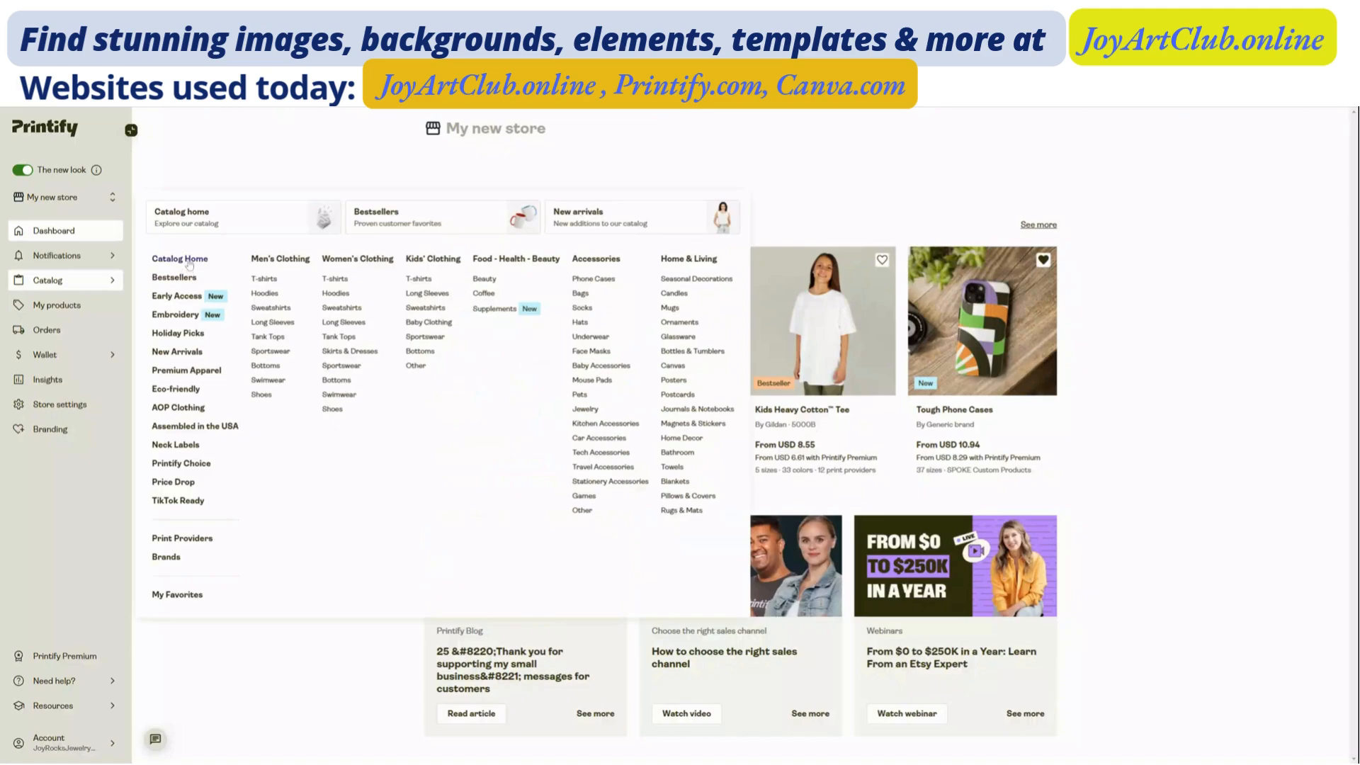
{"action": "left_click", "coordinate": [180, 259]}
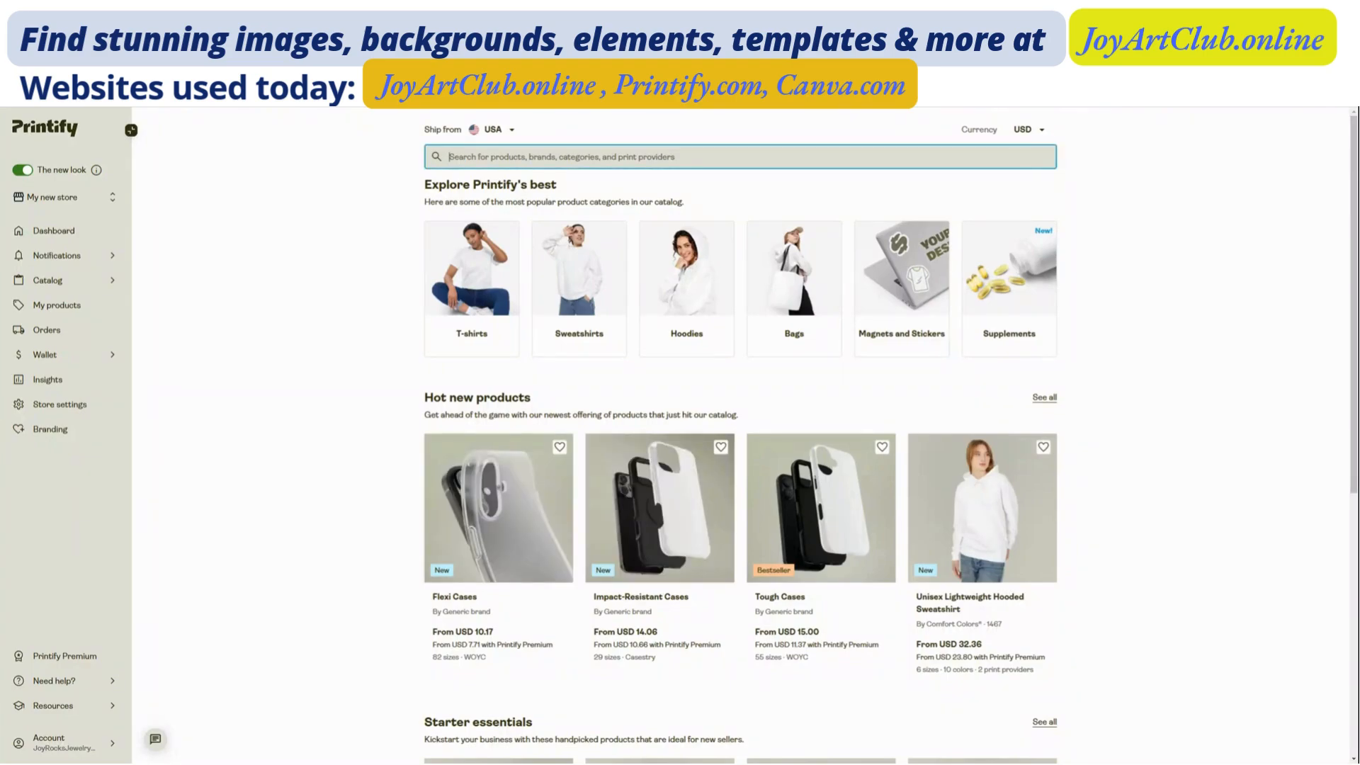
{"action": "type", "text": "journal"}
{"action": "key", "text": "Return"}
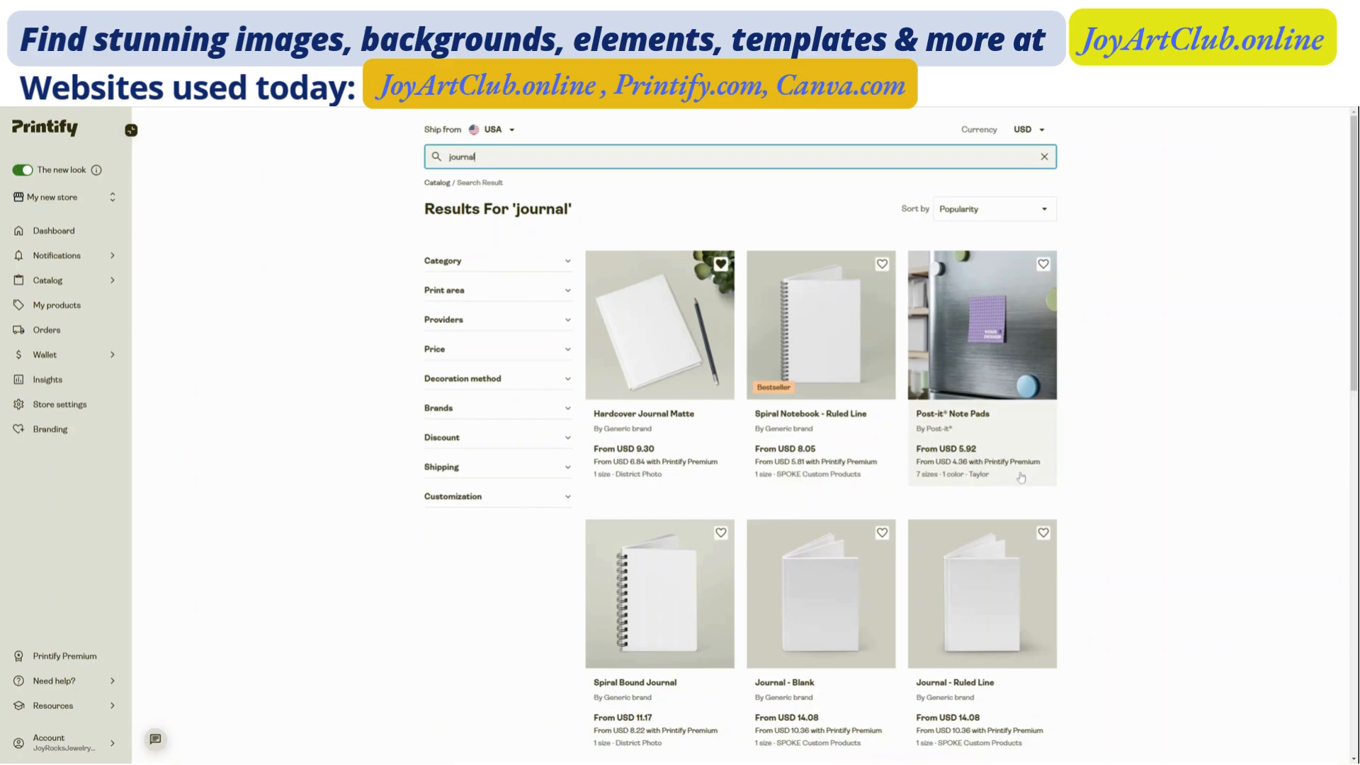
{"action": "scroll", "coordinate": [989, 516], "scroll_direction": "down", "scroll_amount": 5}
{"action": "scroll", "coordinate": [990, 529], "scroll_direction": "up", "scroll_amount": 4}
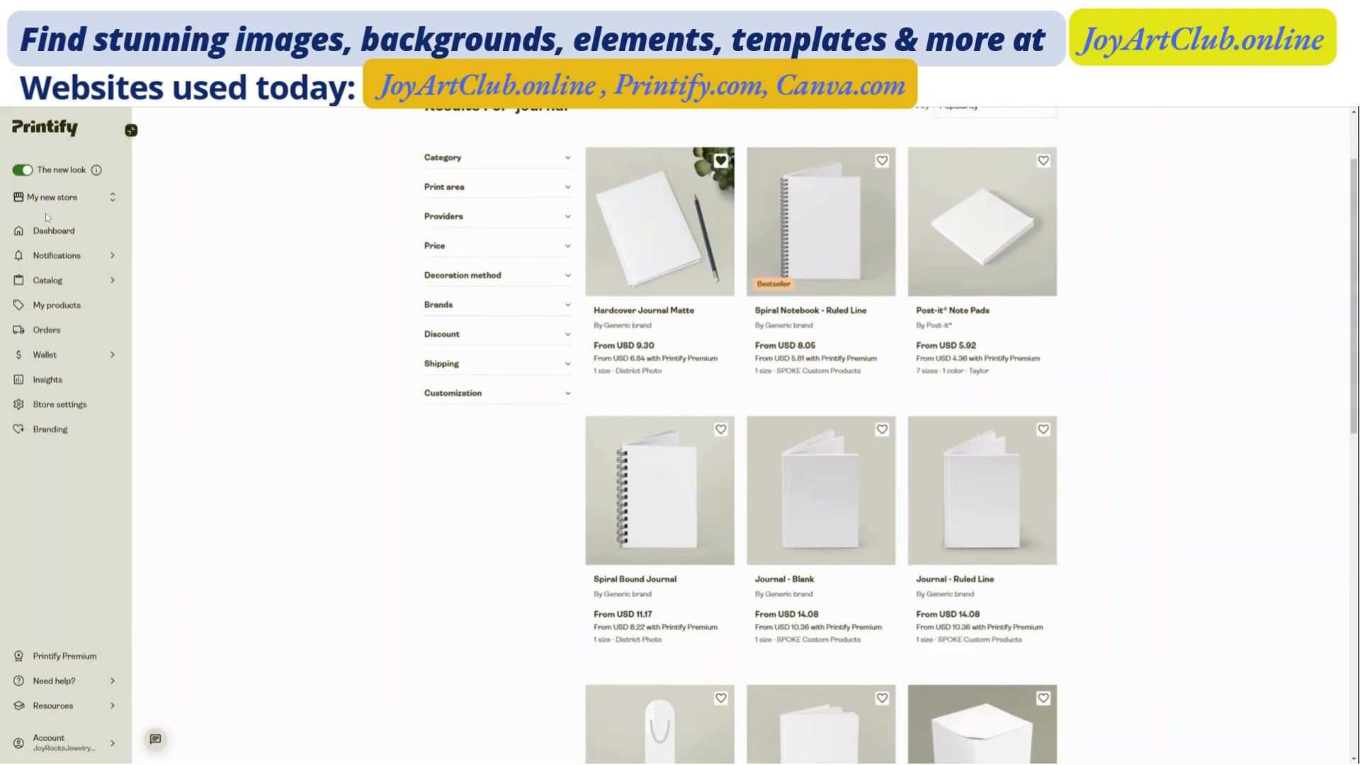
Choose Hardcover Journal Matte from the catalog's My Favorites and start designing it with the District Photo provider.
{"action": "left_click", "coordinate": [50, 282]}
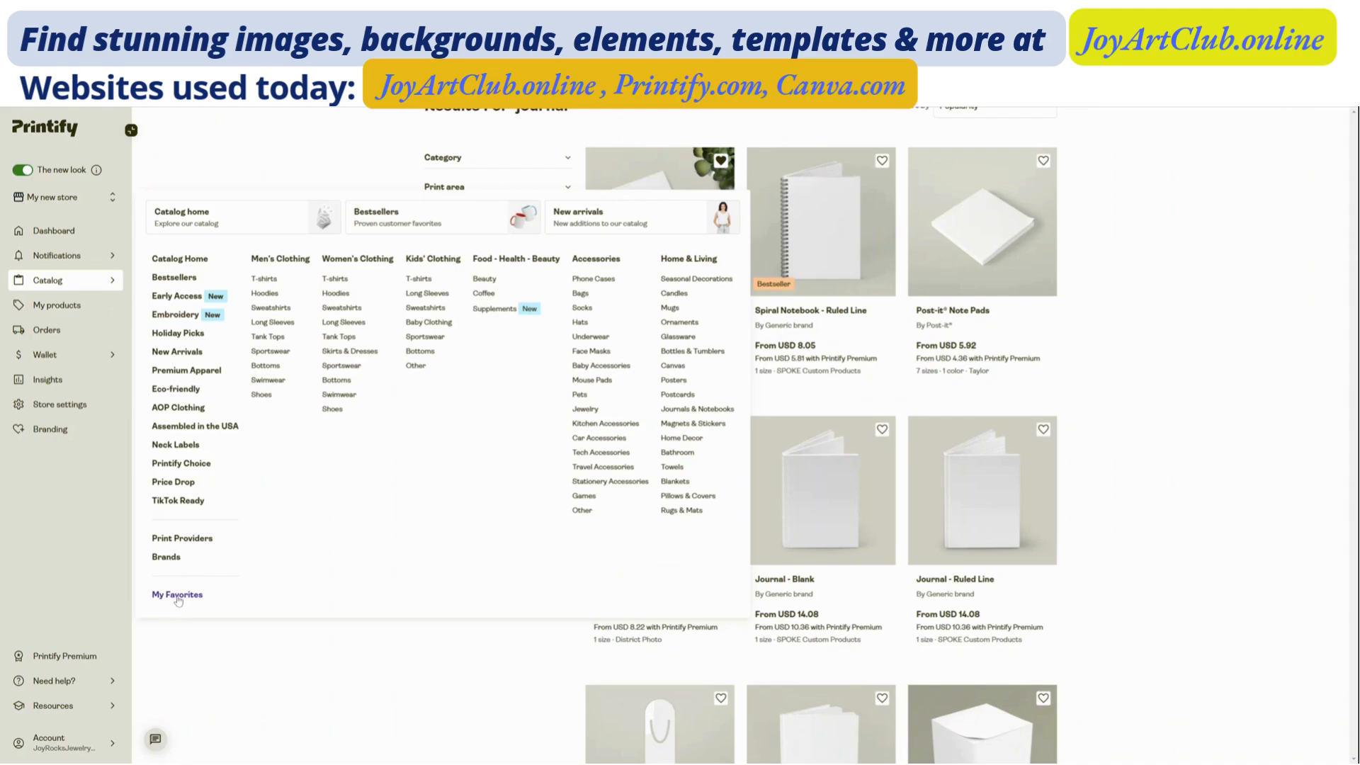
{"action": "left_click", "coordinate": [1155, 321]}
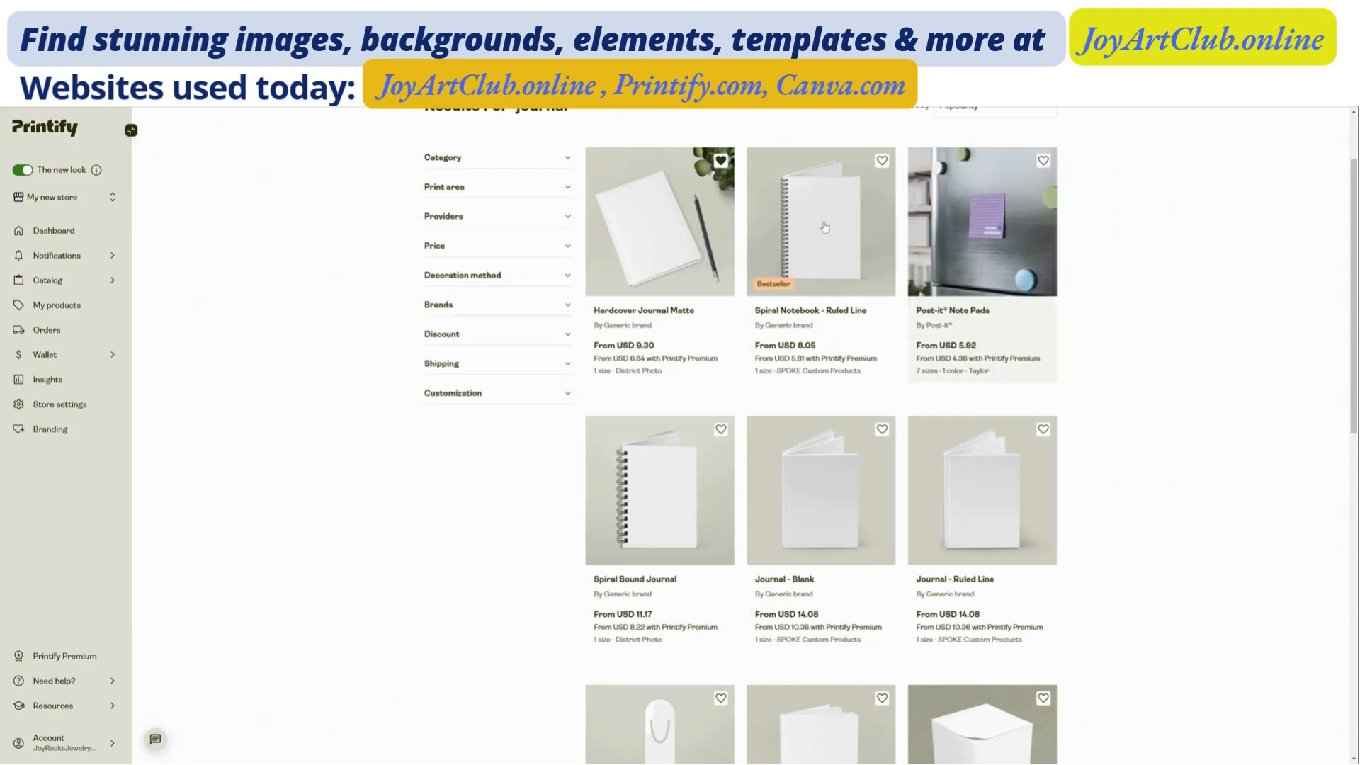
{"action": "scroll", "coordinate": [613, 245], "scroll_direction": "up", "scroll_amount": 2}
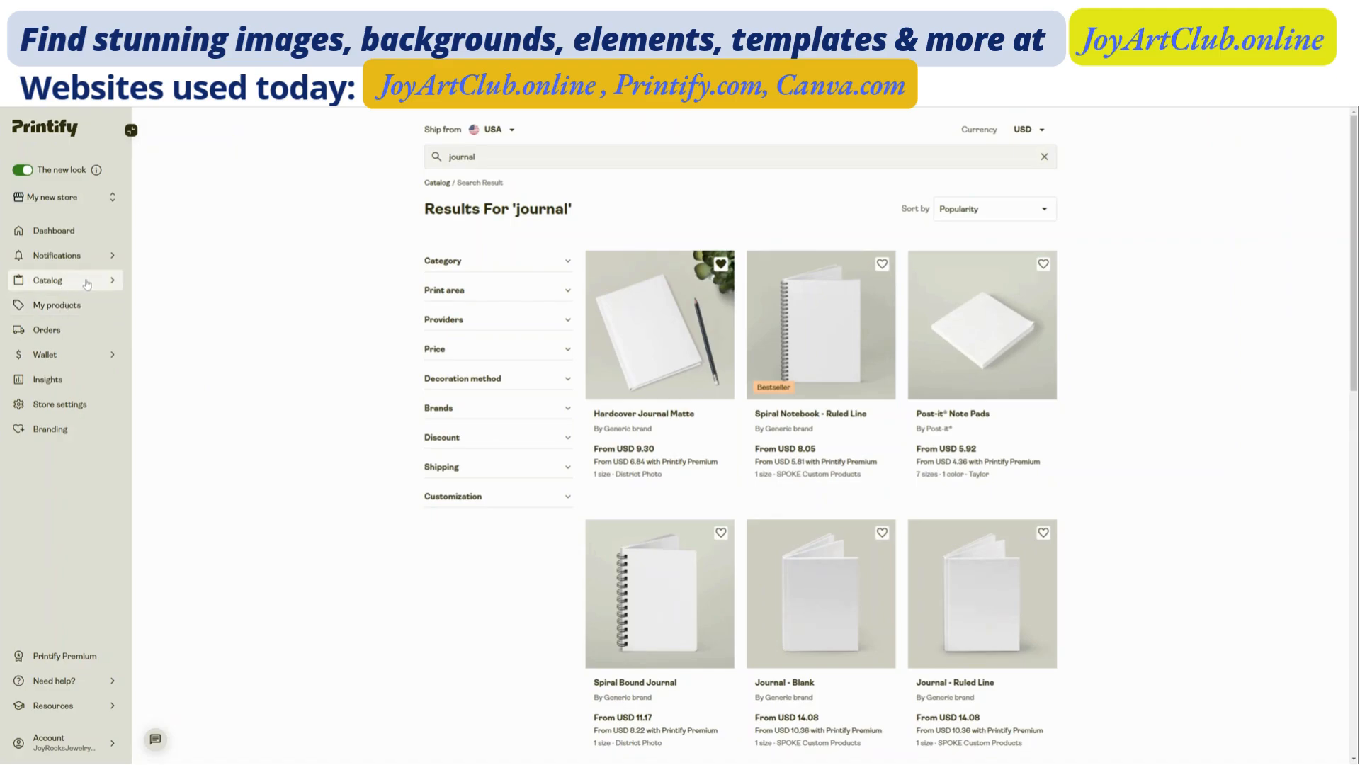
{"action": "left_click", "coordinate": [88, 285]}
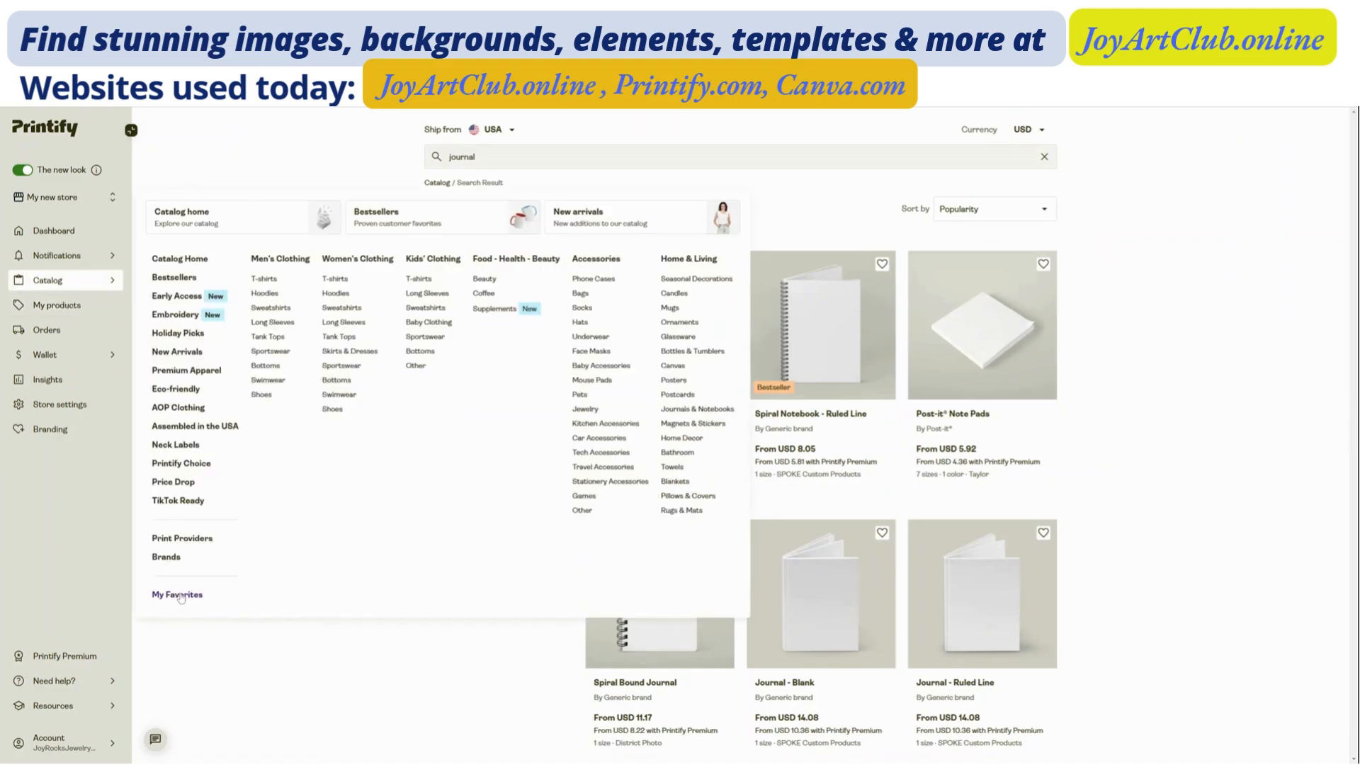
{"action": "left_click", "coordinate": [180, 595]}
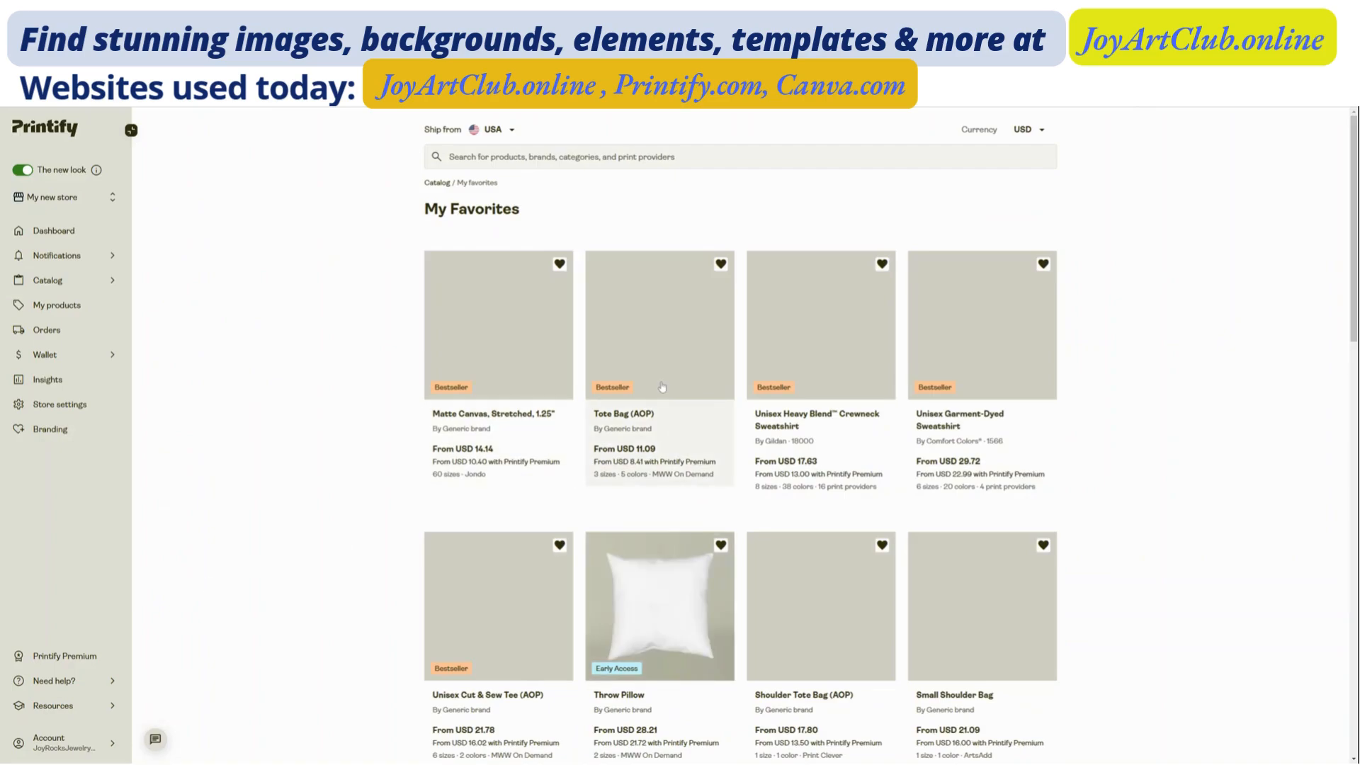
{"action": "scroll", "coordinate": [676, 385], "scroll_direction": "down", "scroll_amount": 6}
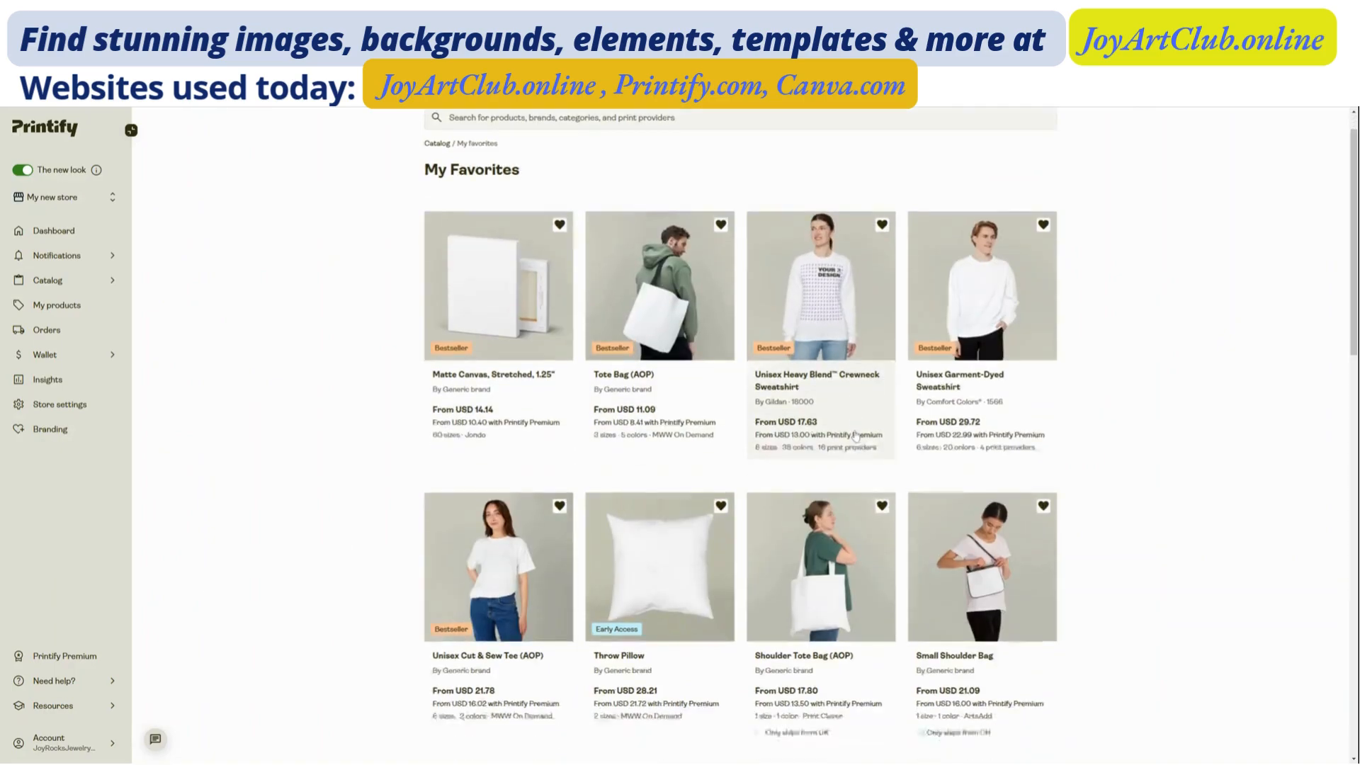
{"action": "scroll", "coordinate": [847, 435], "scroll_direction": "down", "scroll_amount": 2}
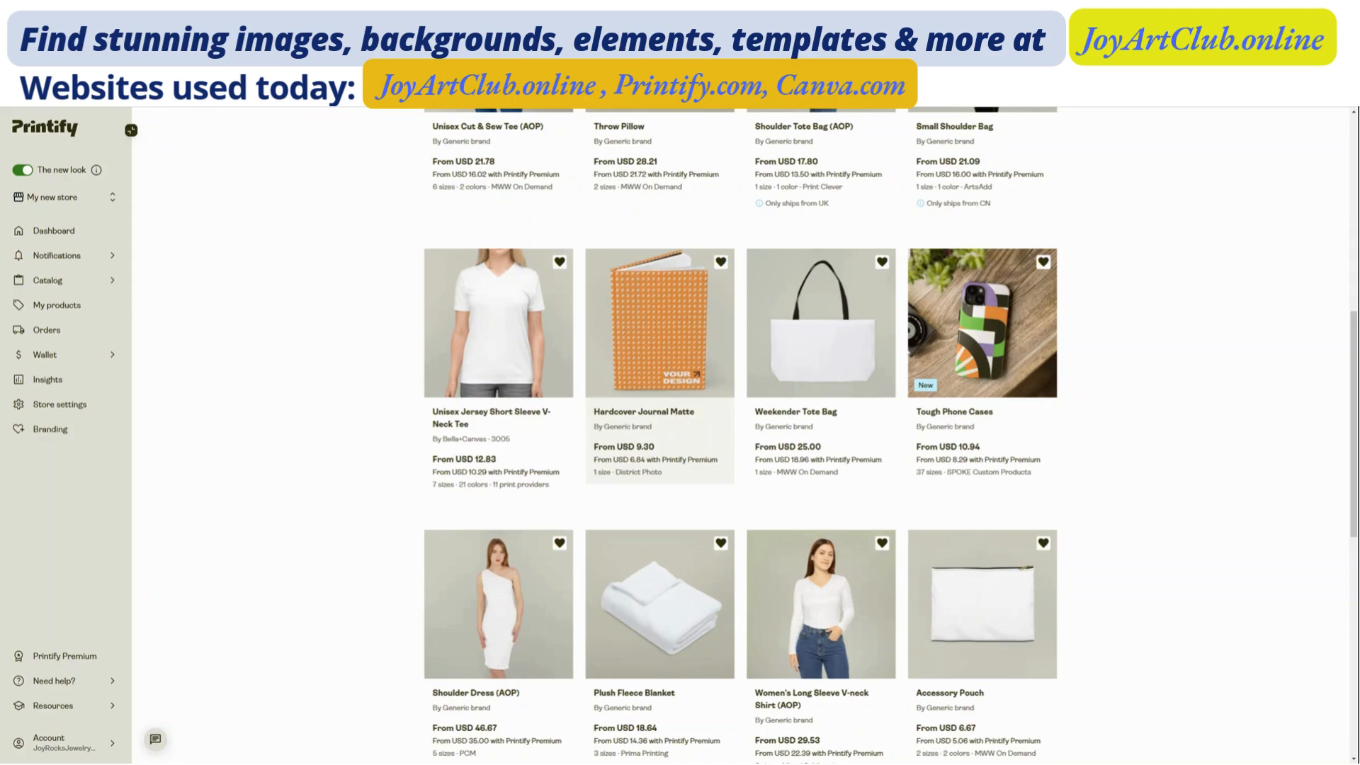
{"action": "left_click", "coordinate": [668, 358]}
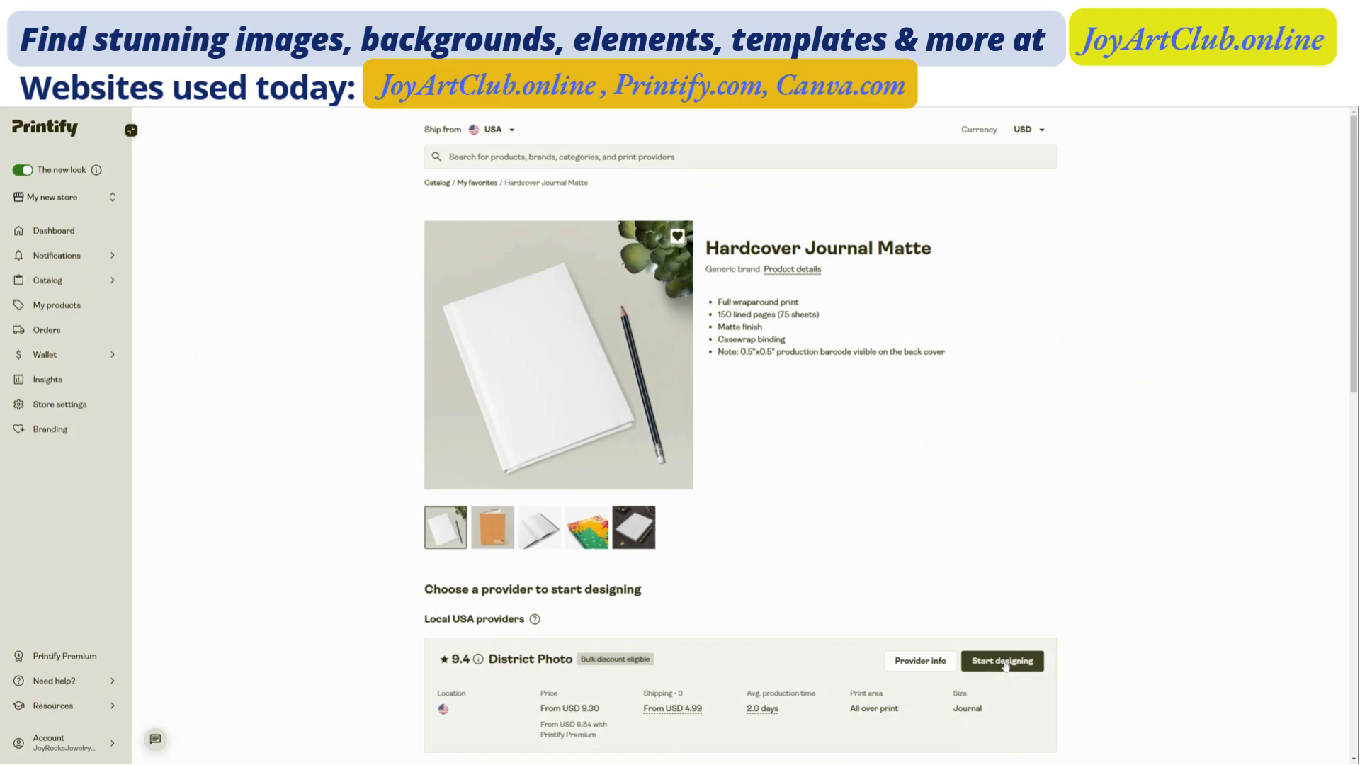
{"action": "left_click", "coordinate": [1003, 660]}
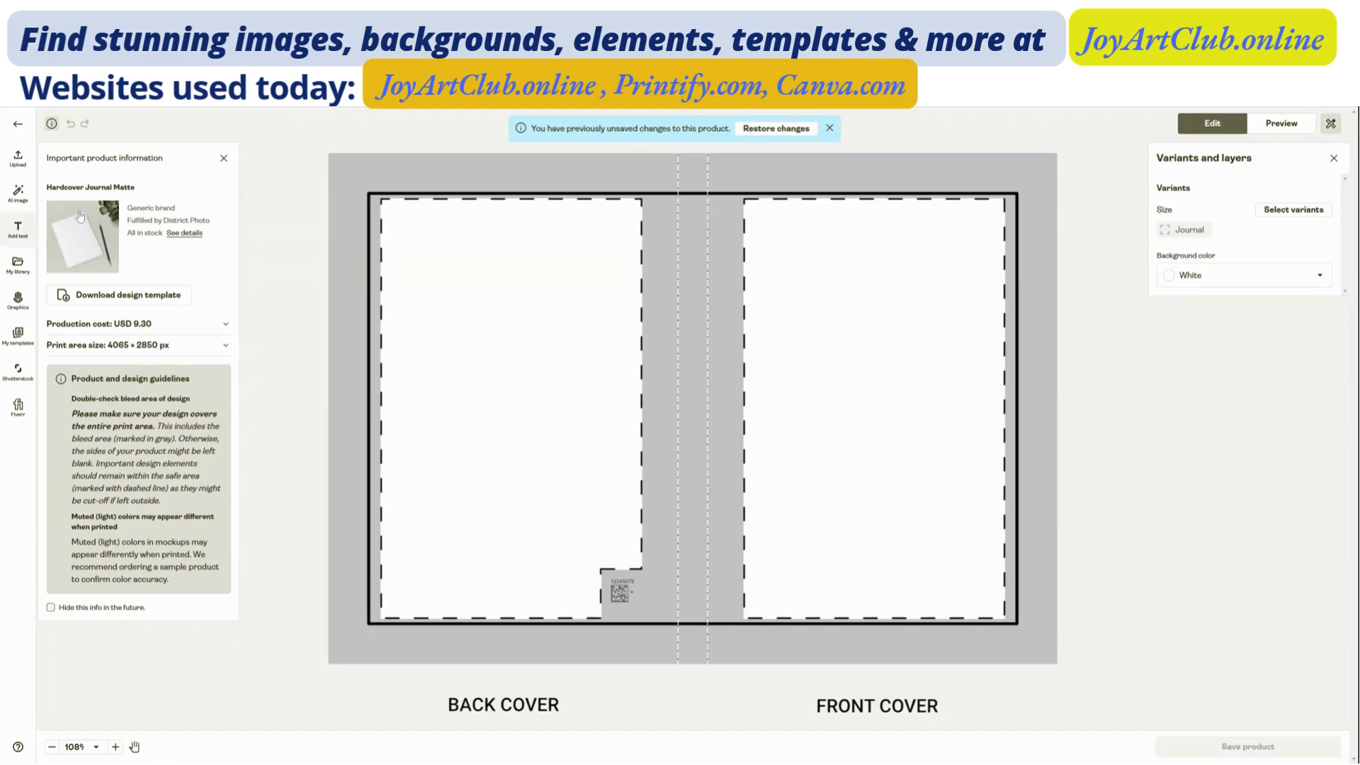
Upload the downloaded Beauty journal cover PNG onto the Hardcover Journal Matte print area and open the product preview.
{"action": "left_click", "coordinate": [18, 161]}
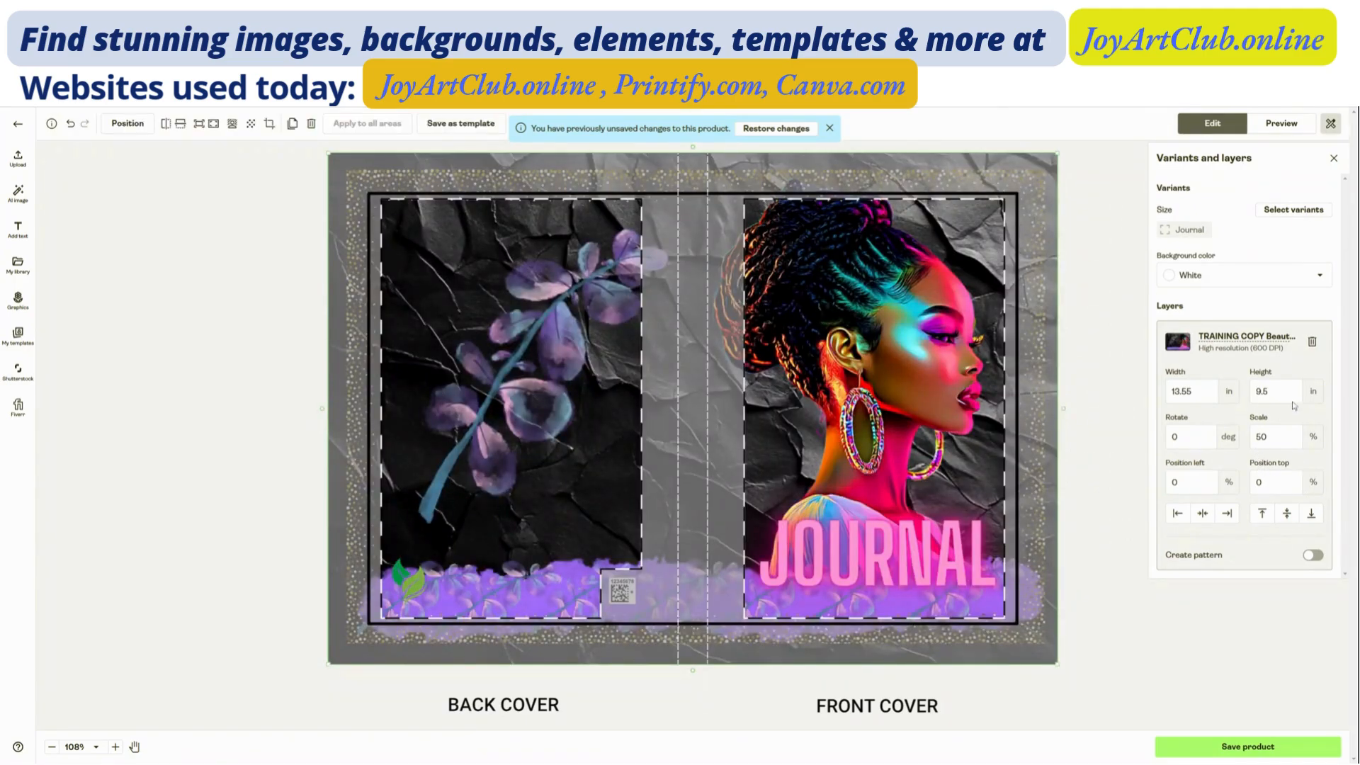
{"action": "left_click", "coordinate": [1258, 352]}
{"action": "left_click", "coordinate": [1258, 352]}
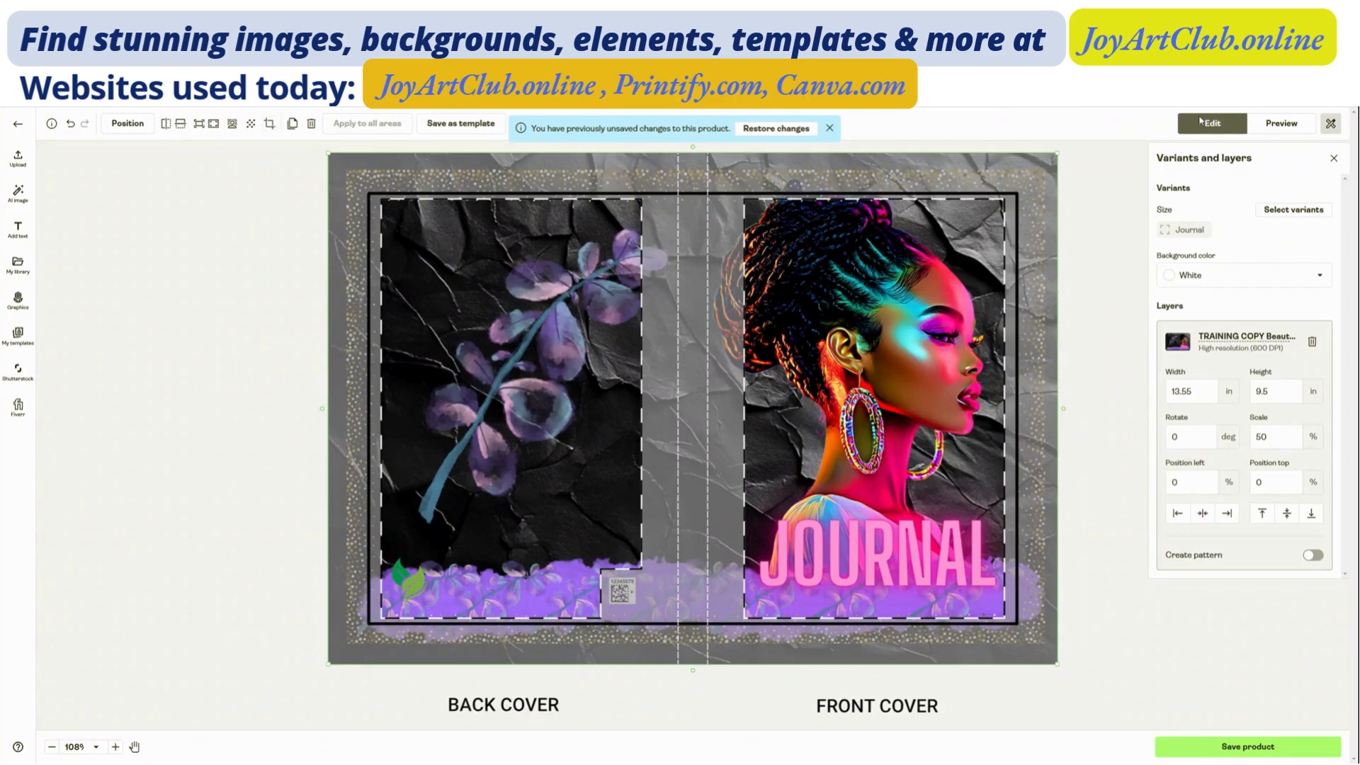
{"action": "left_click", "coordinate": [1292, 124]}
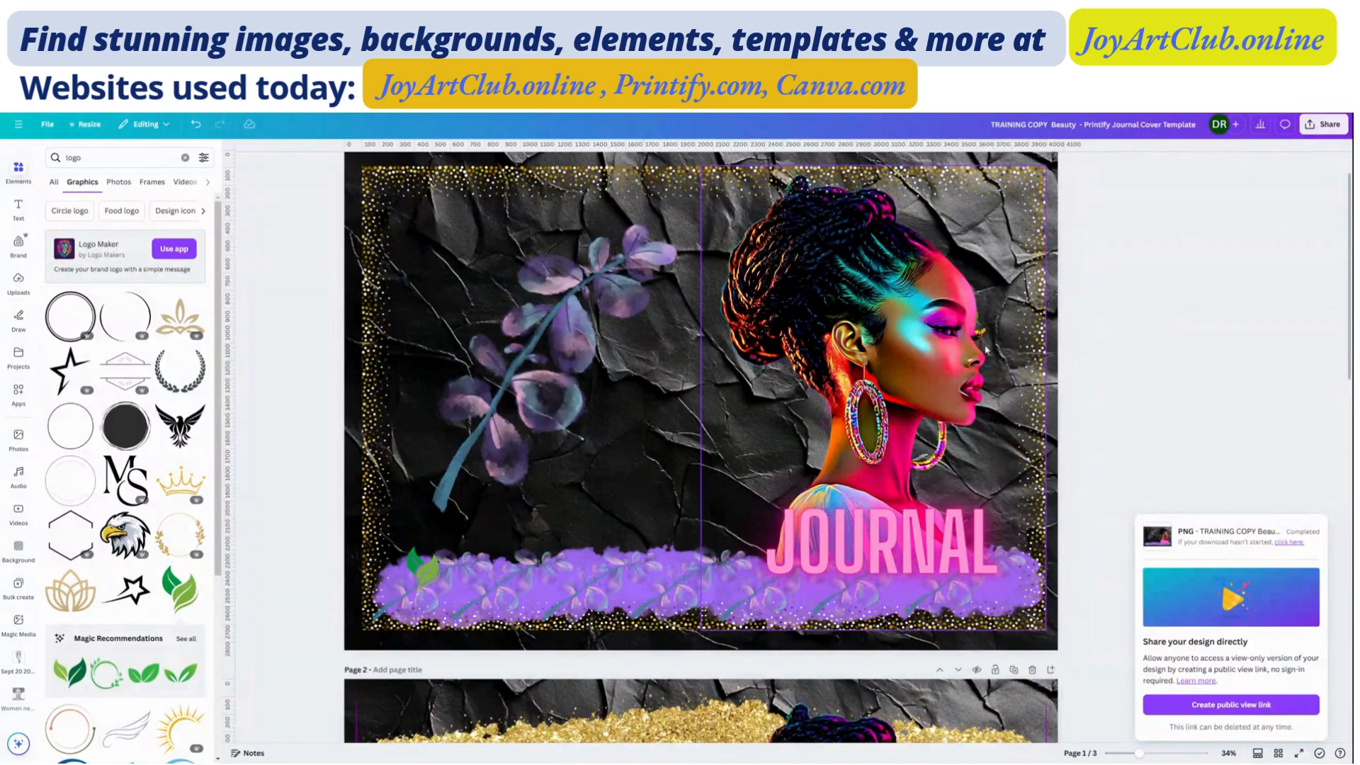
Switch back to Canva and delete the JOURNAL title and the green leaf logo from the page 3 cover template.
{"action": "scroll", "coordinate": [1000, 352], "scroll_direction": "down", "scroll_amount": 3}
{"action": "scroll", "coordinate": [1009, 297], "scroll_direction": "up", "scroll_amount": 2}
{"action": "scroll", "coordinate": [1010, 298], "scroll_direction": "up", "scroll_amount": 2}
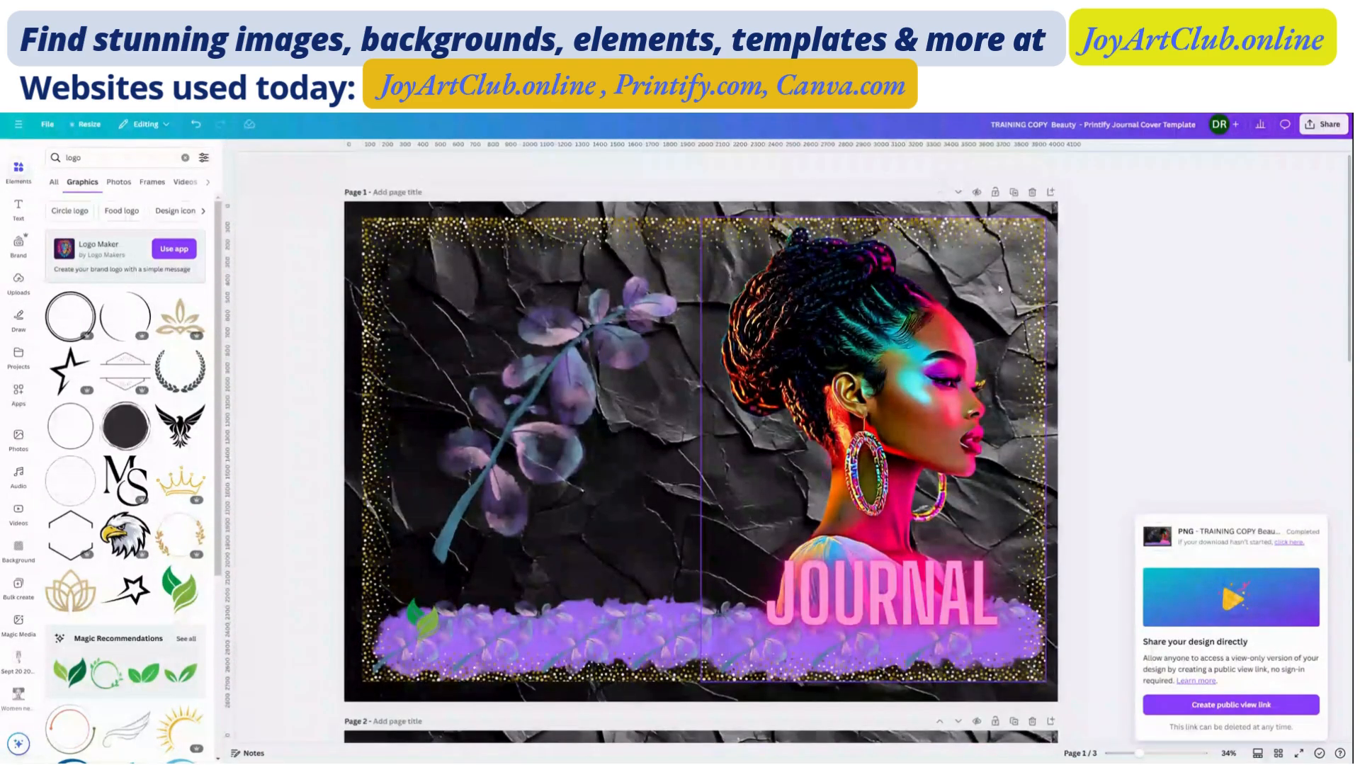
{"action": "scroll", "coordinate": [1018, 423], "scroll_direction": "down", "scroll_amount": 4}
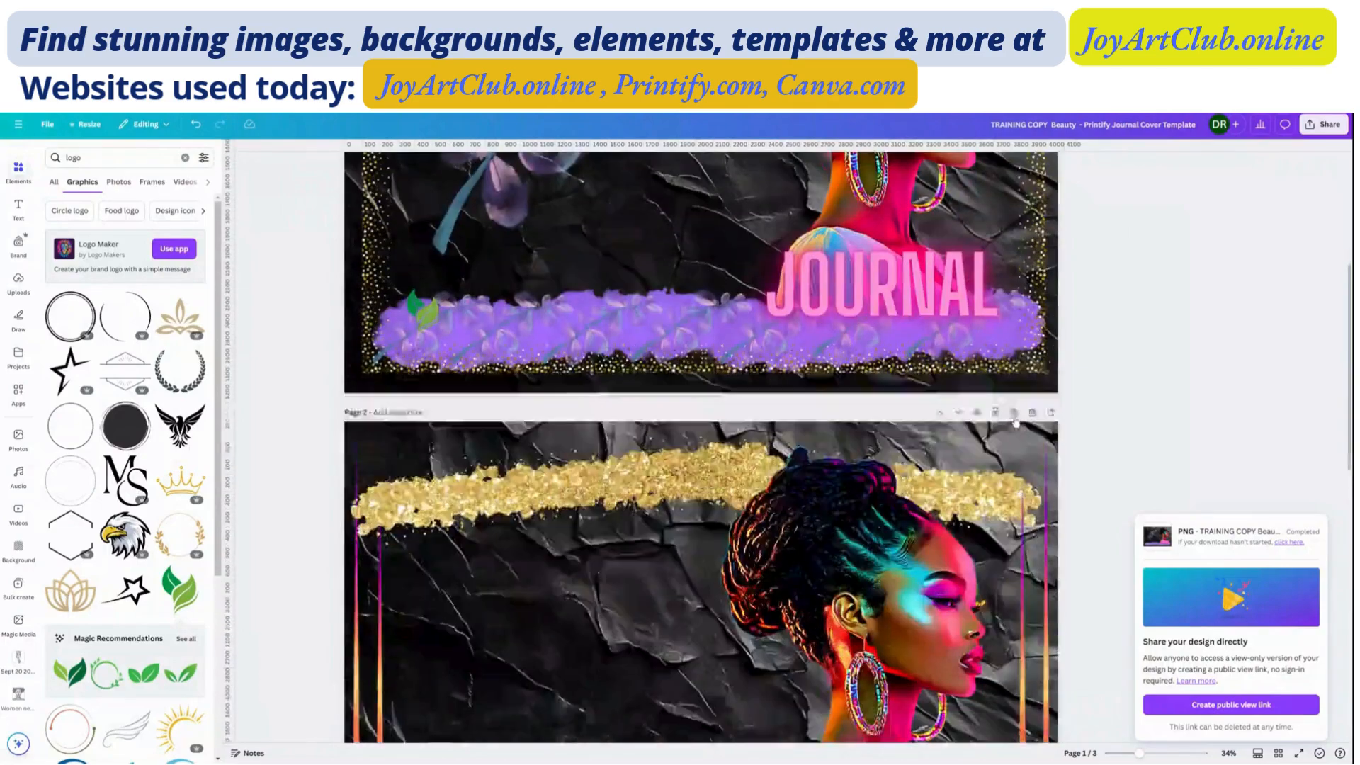
{"action": "scroll", "coordinate": [953, 418], "scroll_direction": "down", "scroll_amount": 4}
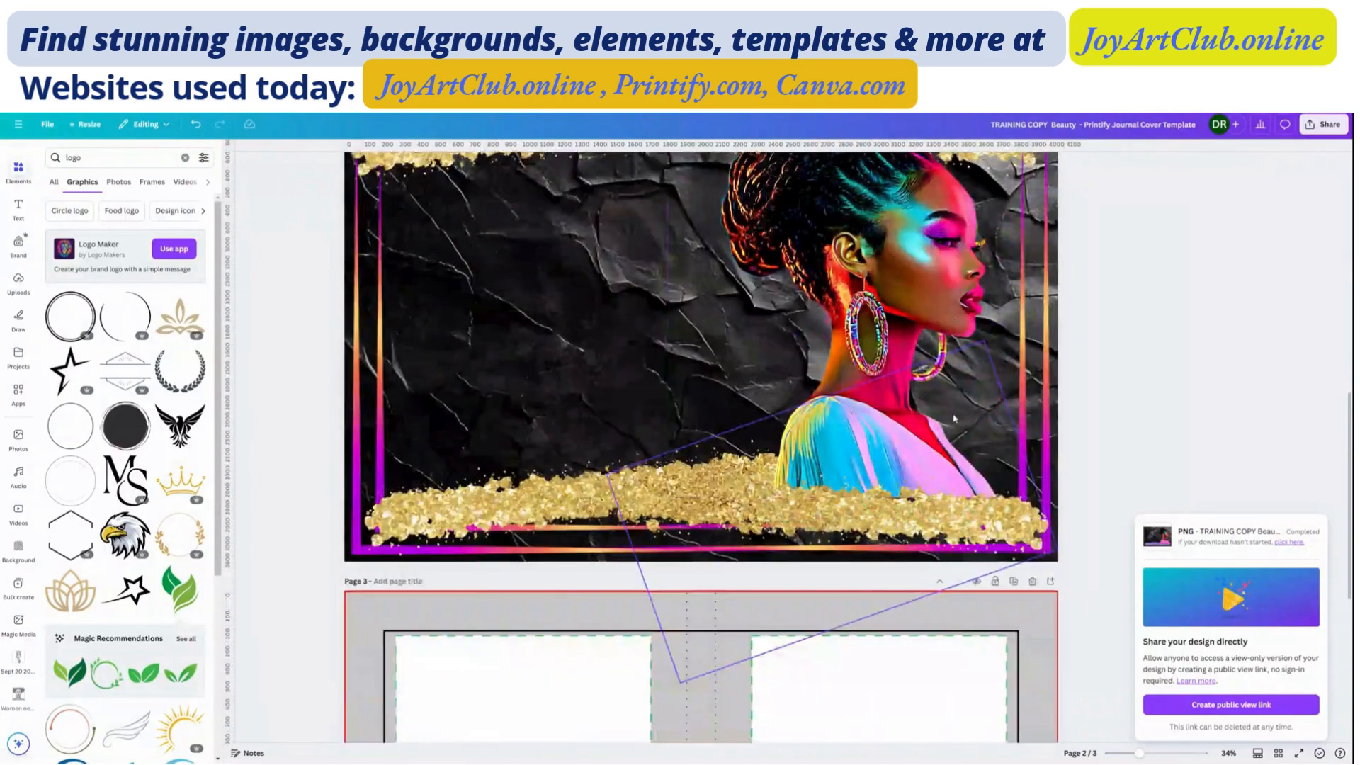
{"action": "scroll", "coordinate": [953, 418], "scroll_direction": "down", "scroll_amount": 3}
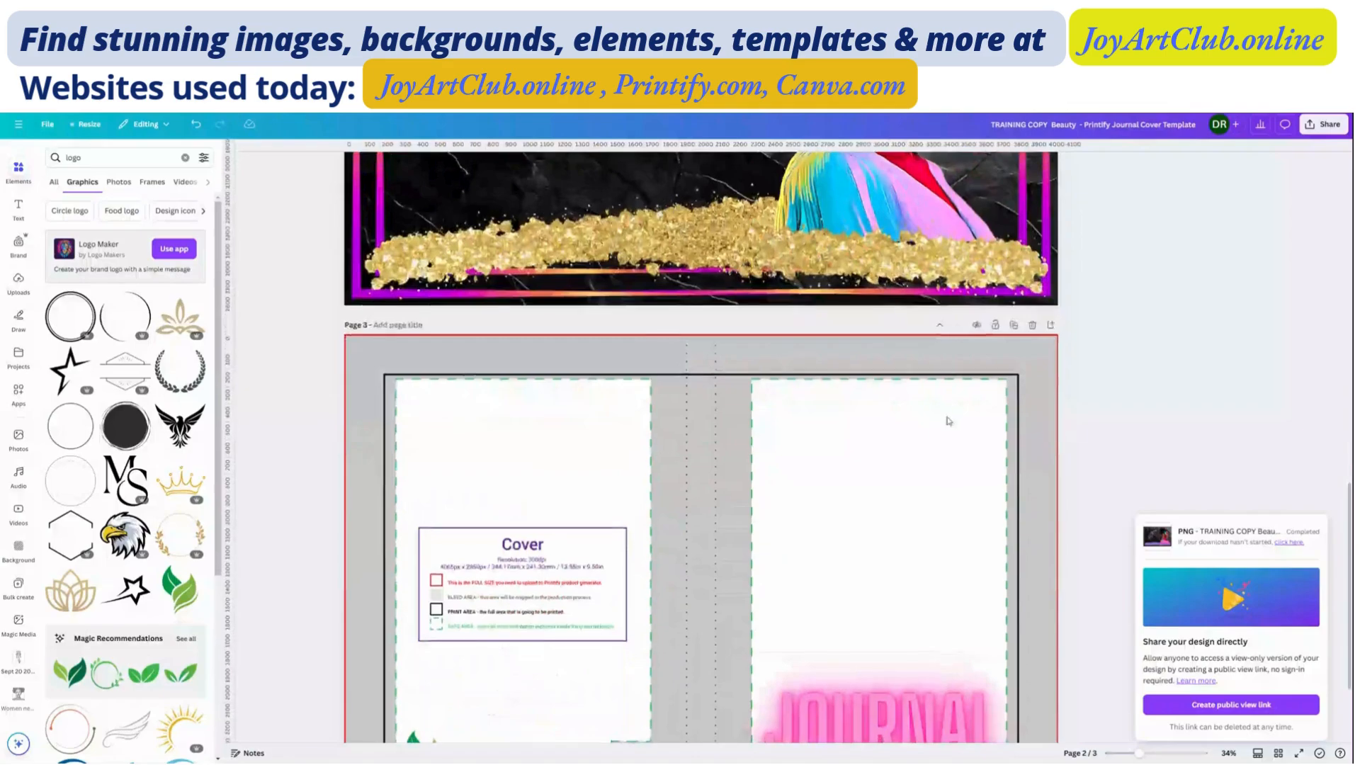
{"action": "left_click", "coordinate": [815, 421]}
{"action": "scroll", "coordinate": [812, 453], "scroll_direction": "down", "scroll_amount": 2}
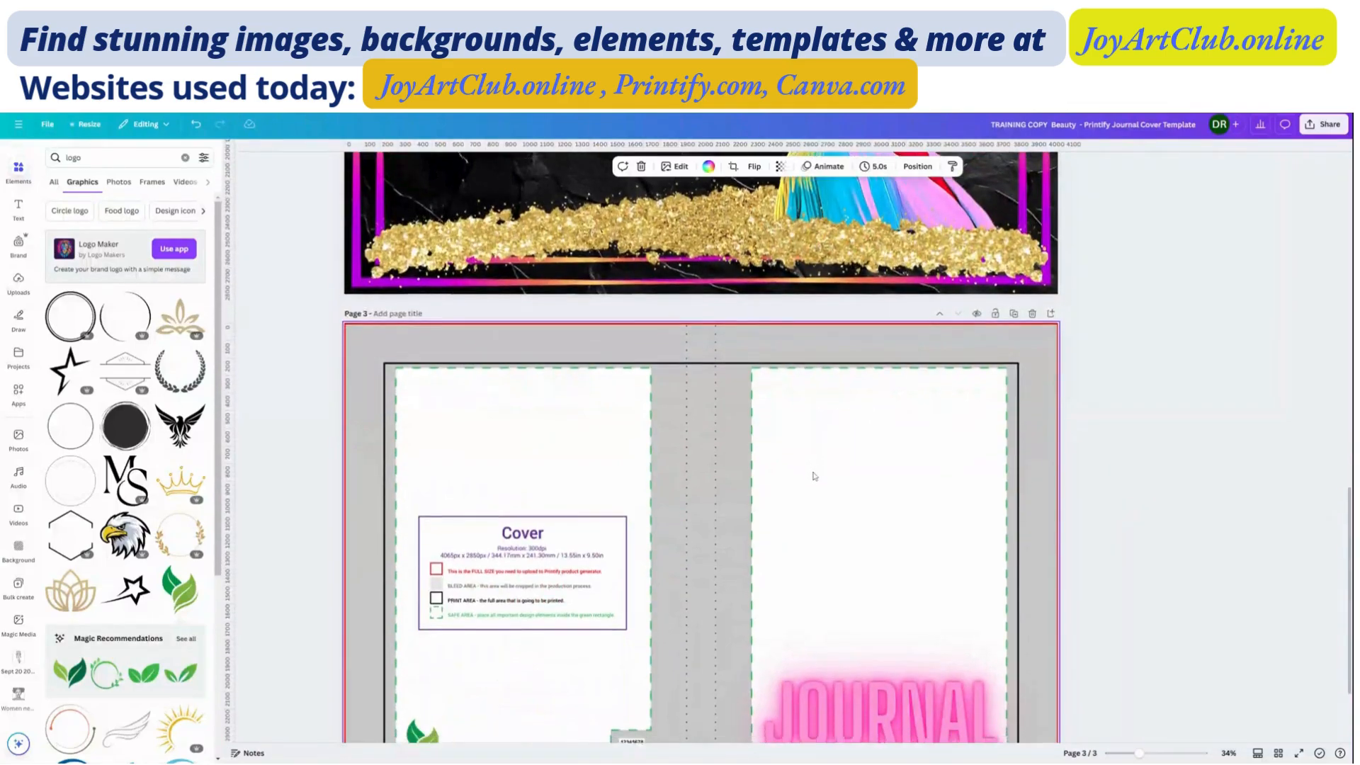
{"action": "left_click", "coordinate": [885, 595]}
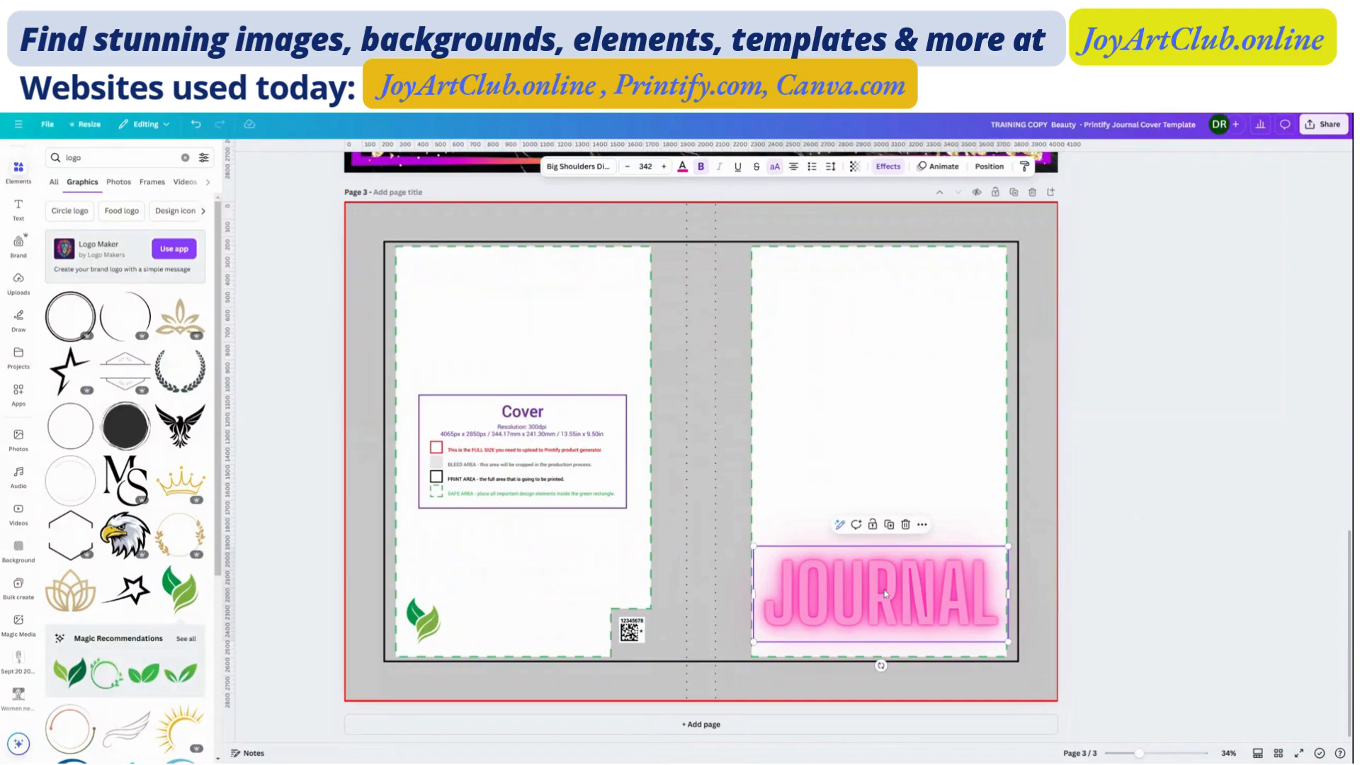
{"action": "key", "text": "Delete"}
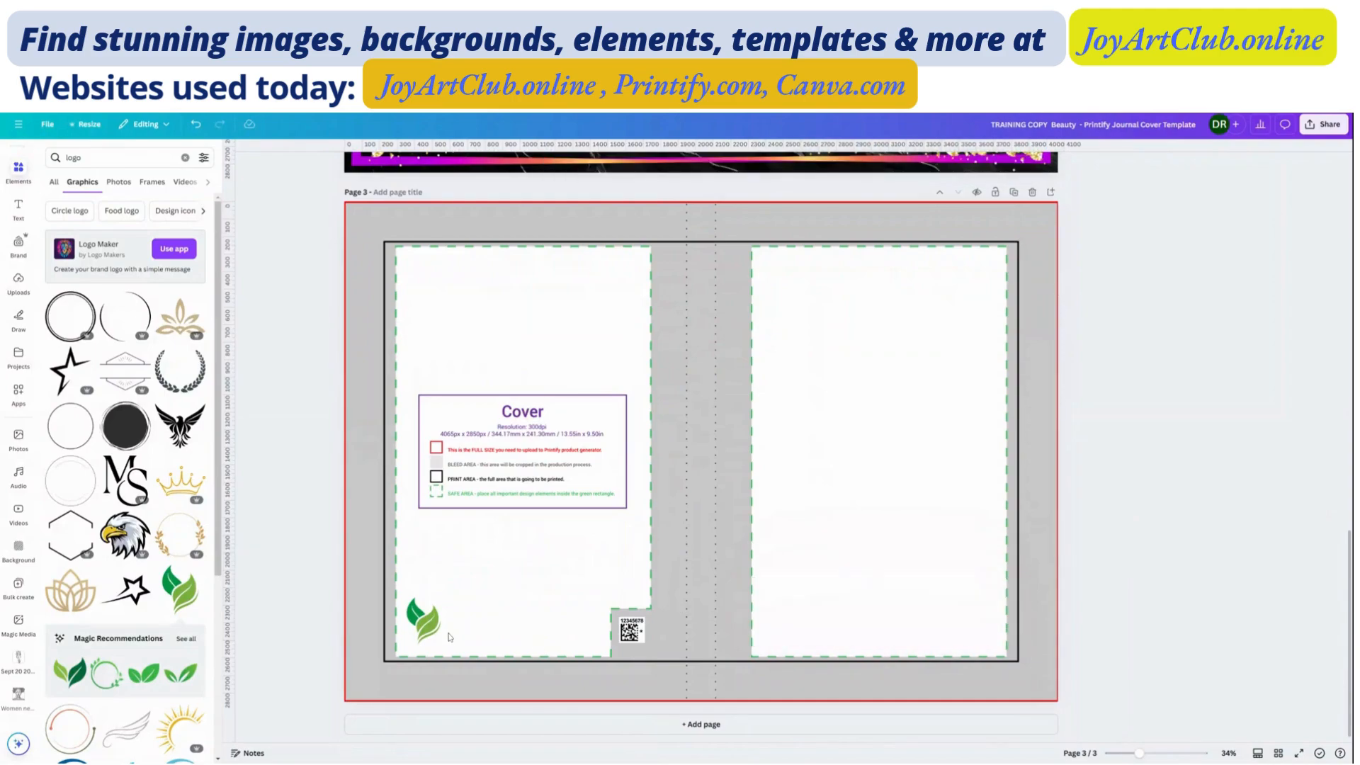
{"action": "left_click", "coordinate": [429, 622]}
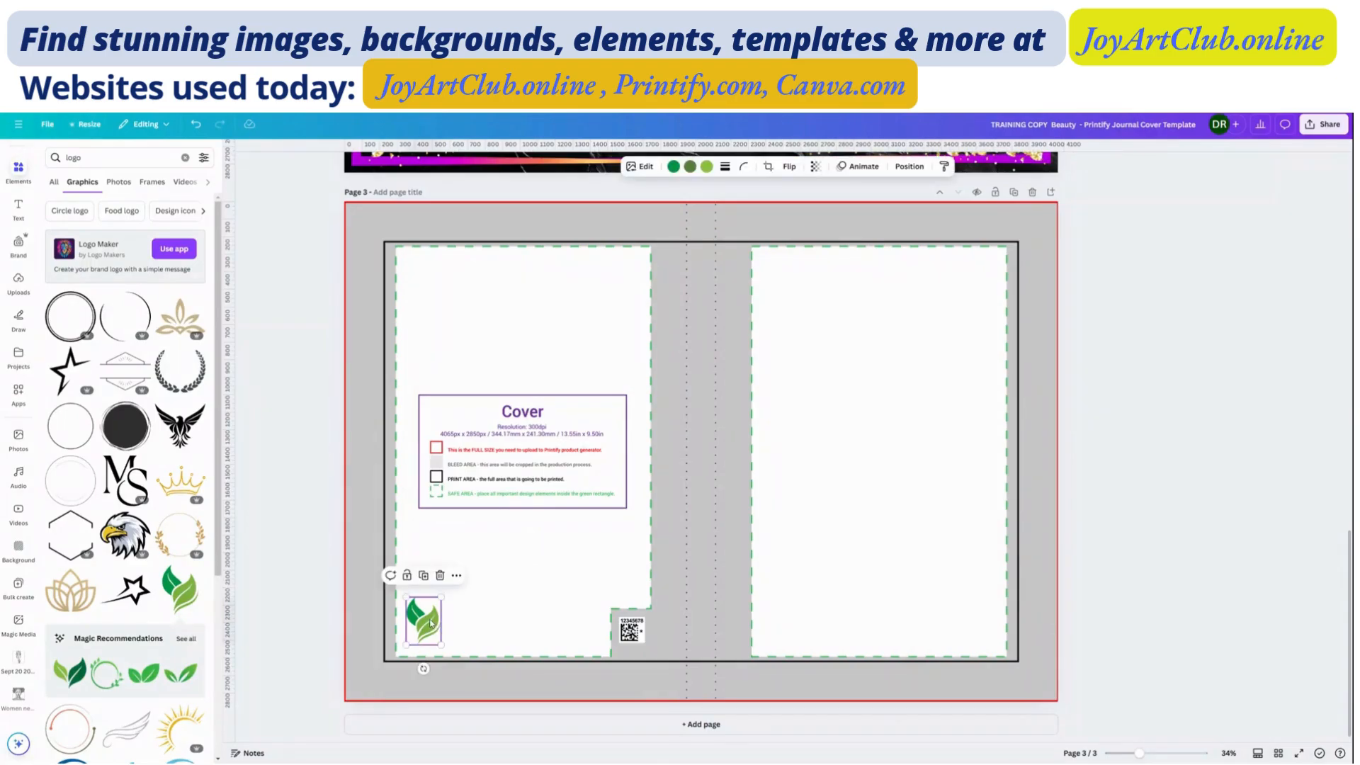
{"action": "key", "text": "Delete"}
{"action": "scroll", "coordinate": [447, 639], "scroll_direction": "up", "scroll_amount": 6}
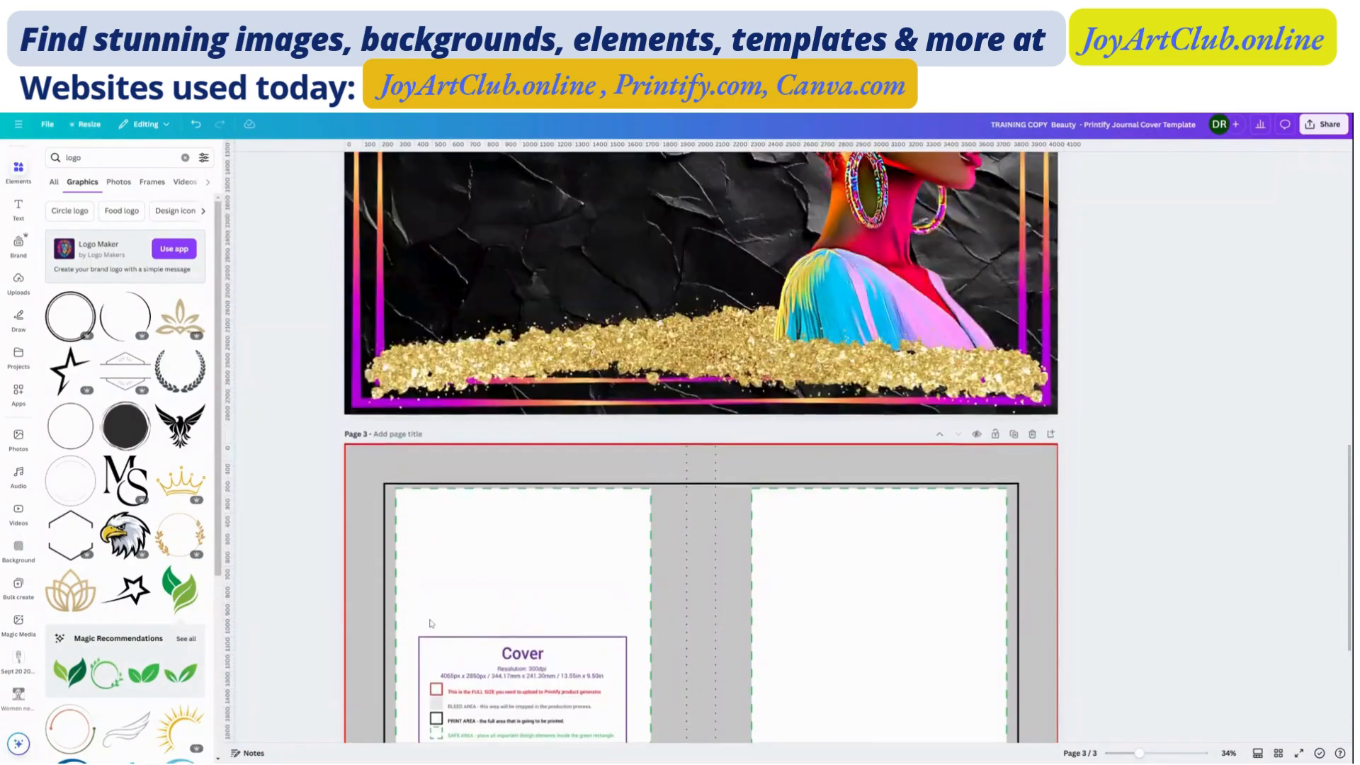
{"action": "scroll", "coordinate": [447, 639], "scroll_direction": "down", "scroll_amount": 5}
{"action": "scroll", "coordinate": [447, 639], "scroll_direction": "down", "scroll_amount": 1}
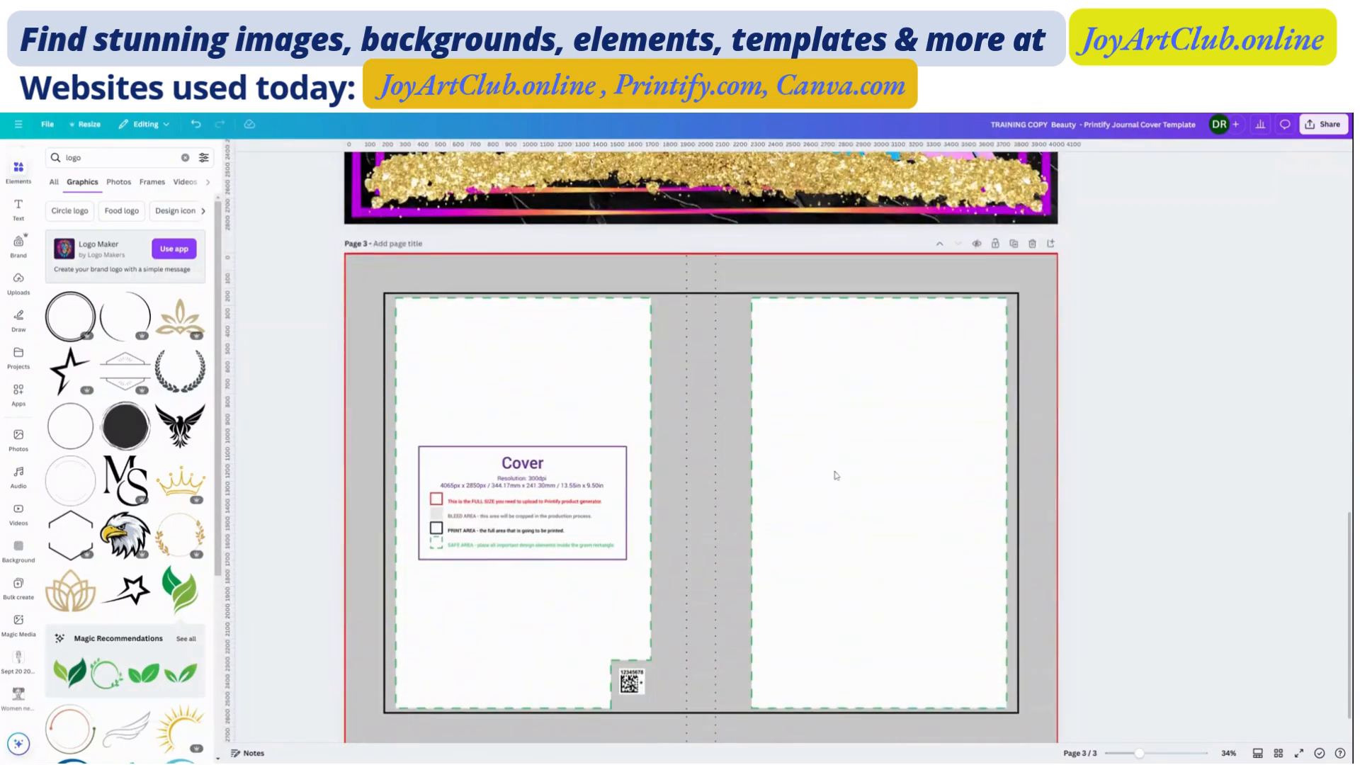
{"action": "scroll", "coordinate": [910, 361], "scroll_direction": "up", "scroll_amount": 10}
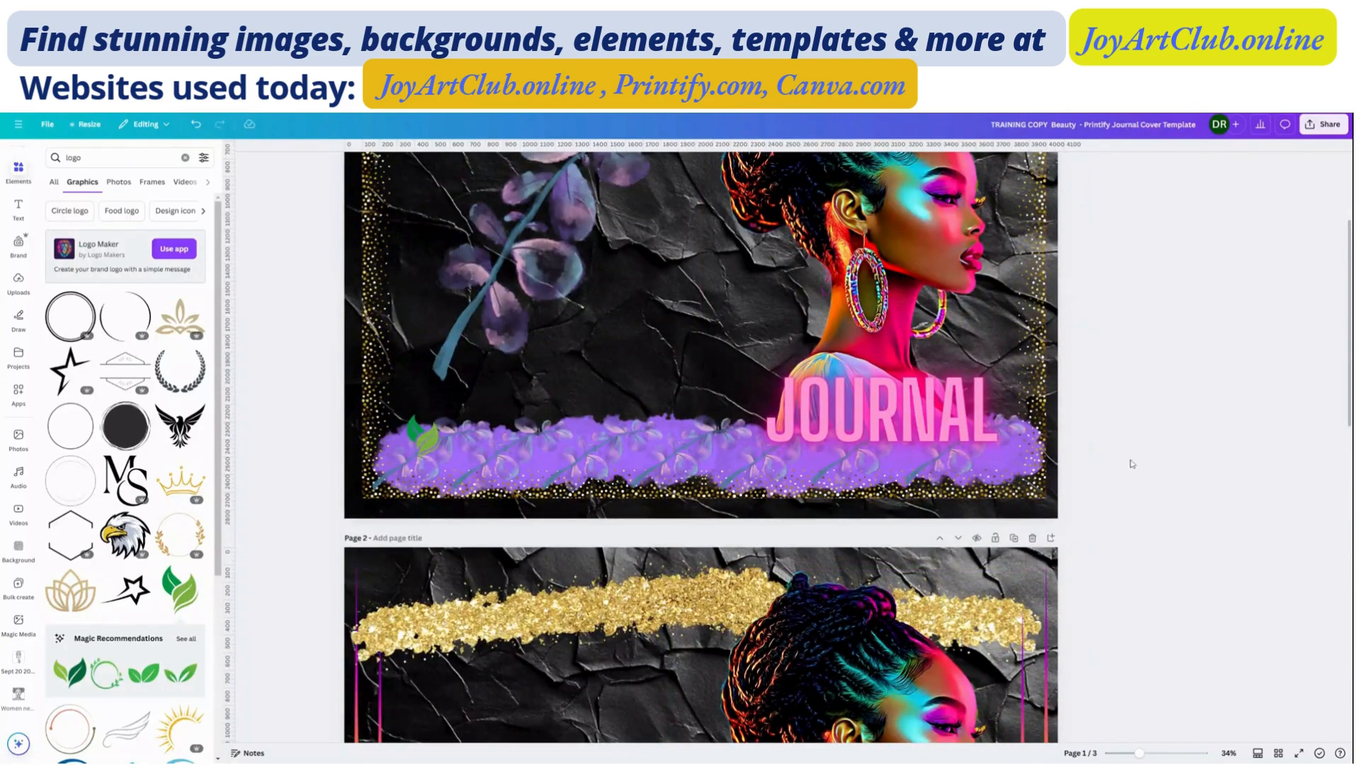
{"action": "scroll", "coordinate": [775, 548], "scroll_direction": "down", "scroll_amount": 8}
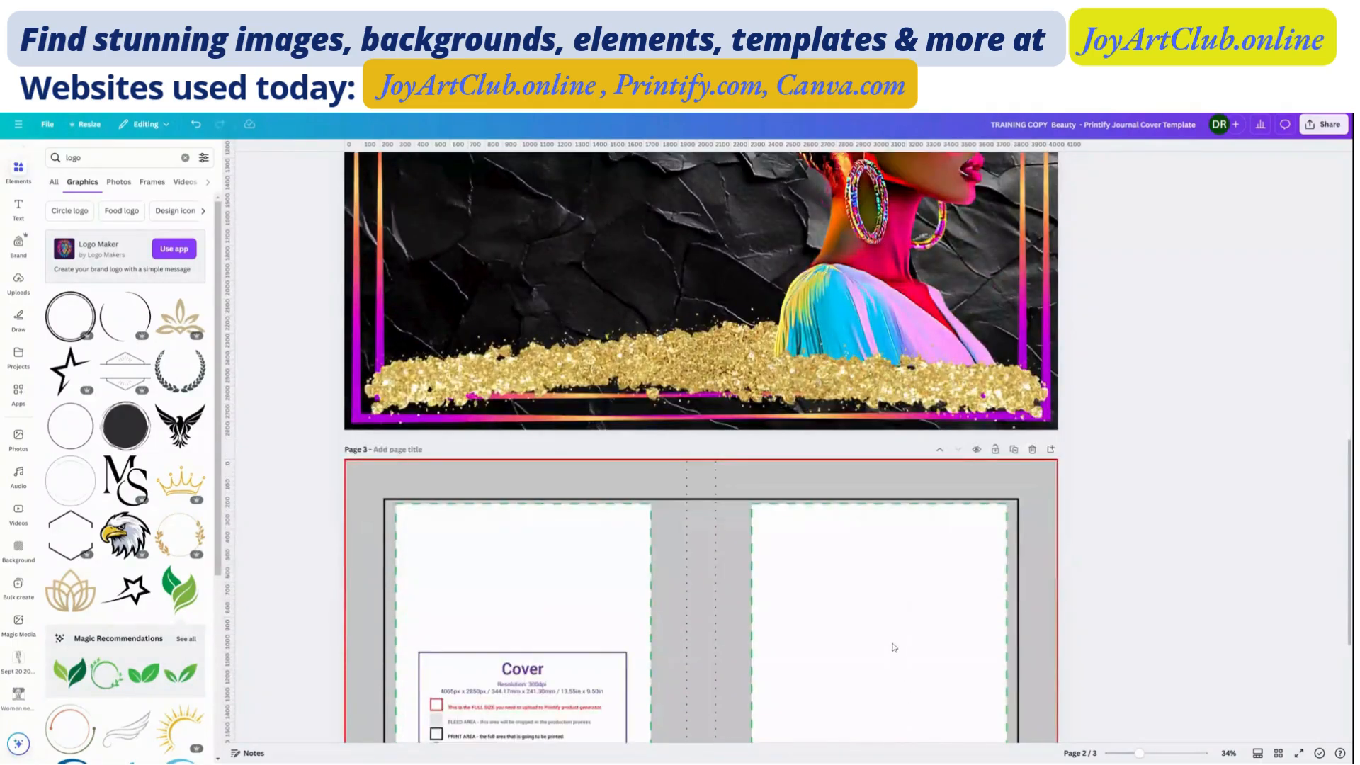
Copy the cover guide background from page 3 and paste it as the background of page 1.
{"action": "left_click", "coordinate": [894, 647]}
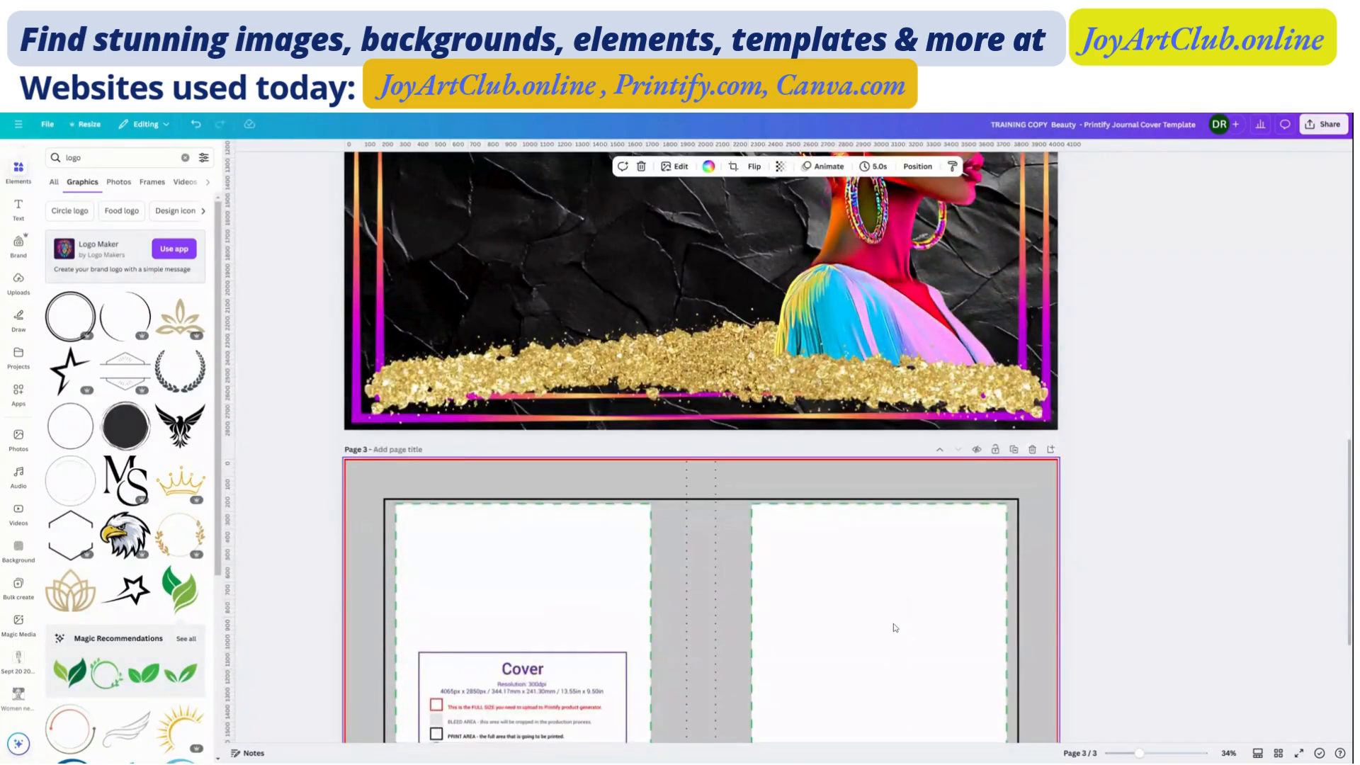
{"action": "right_click", "coordinate": [895, 628]}
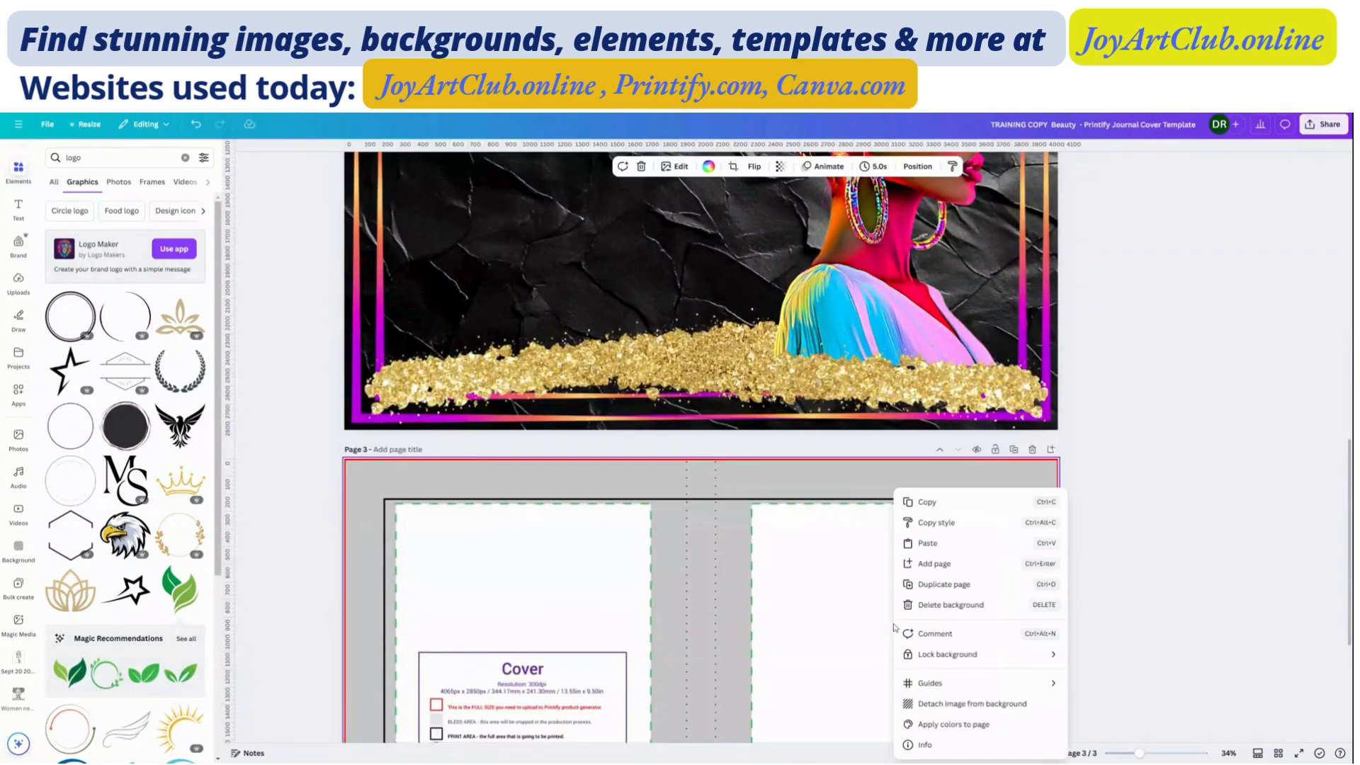
{"action": "left_click", "coordinate": [927, 502]}
{"action": "scroll", "coordinate": [692, 403], "scroll_direction": "up", "scroll_amount": 10}
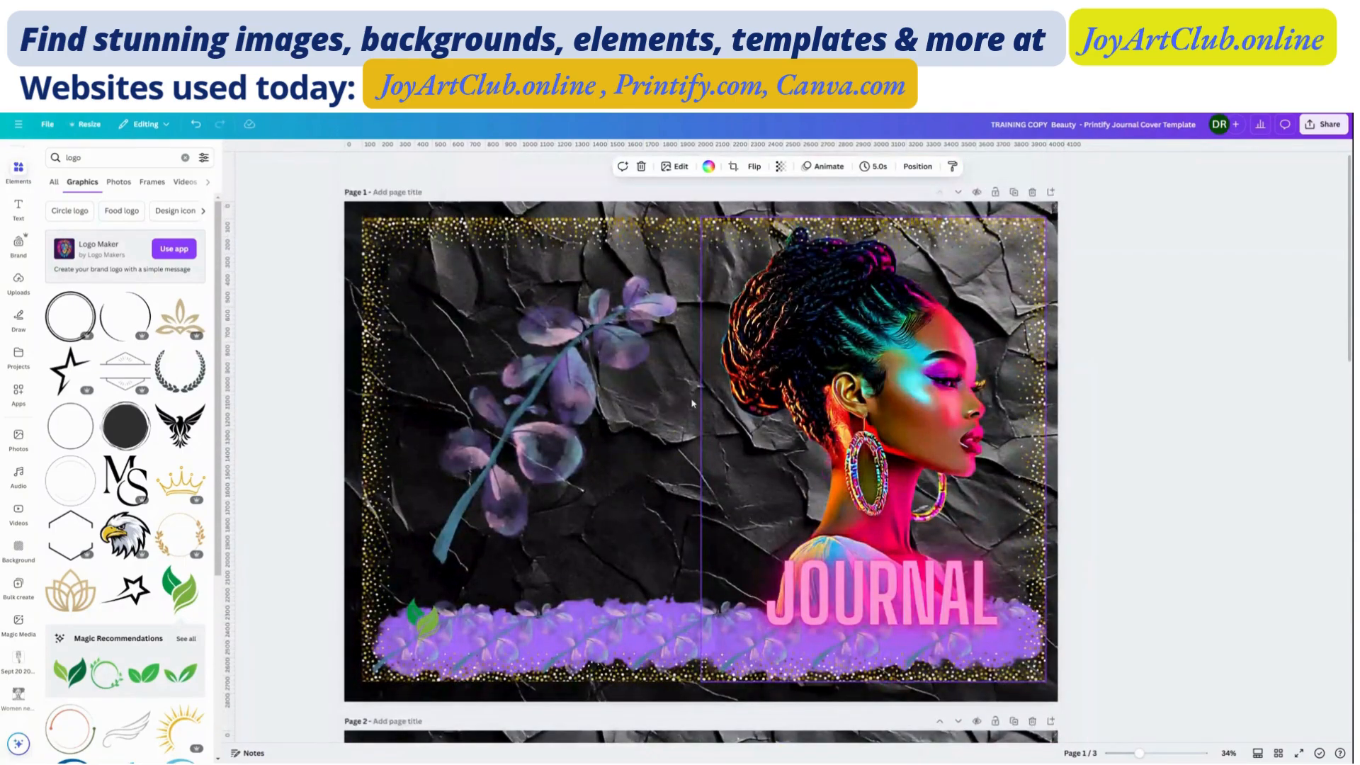
{"action": "left_click", "coordinate": [670, 403]}
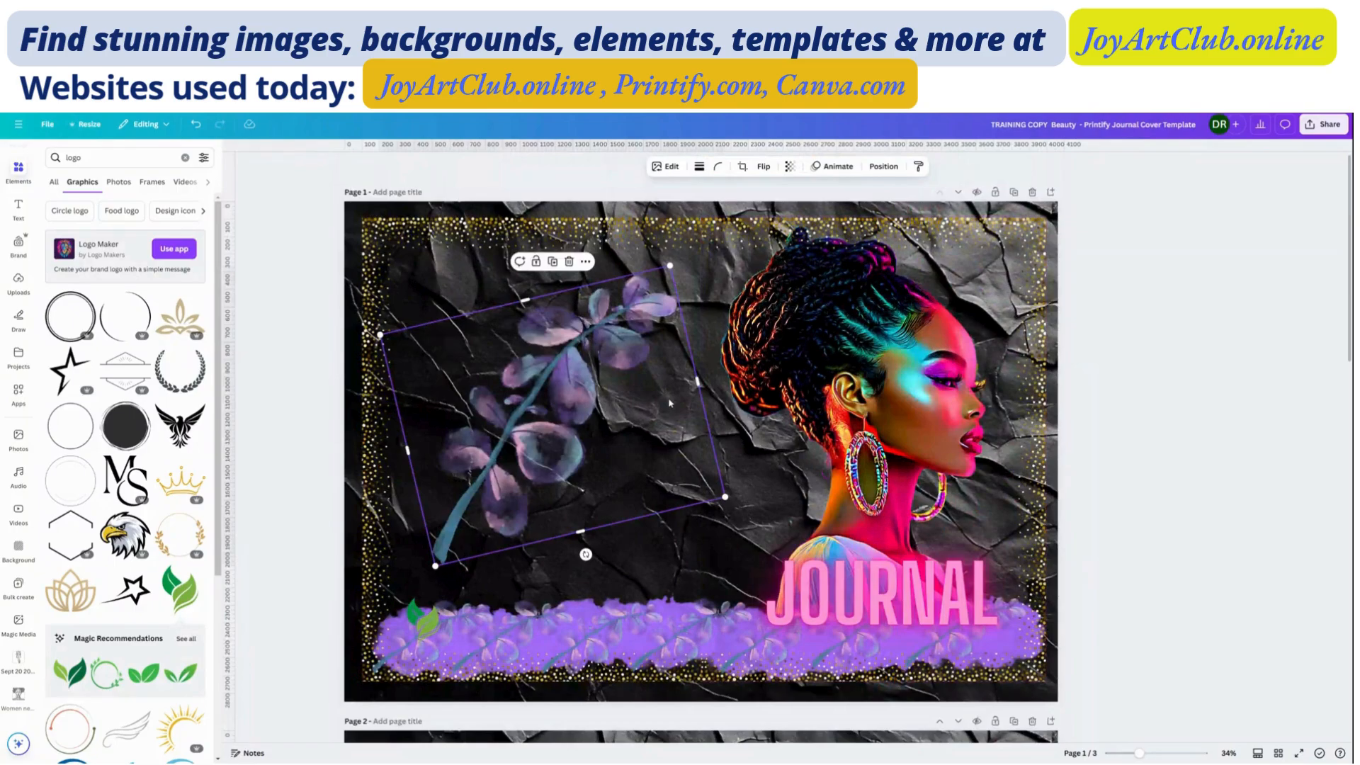
{"action": "key", "text": "ctrl+v"}
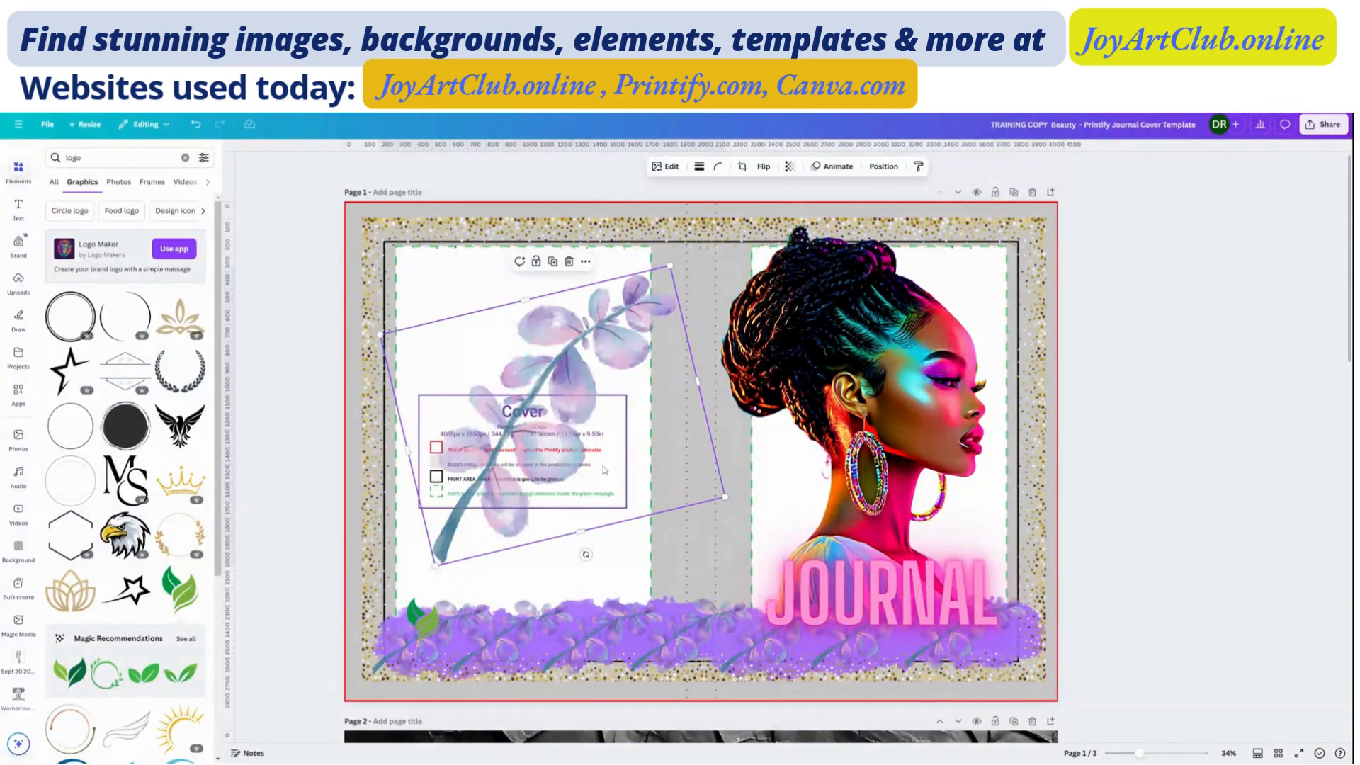
{"action": "scroll", "coordinate": [602, 474], "scroll_direction": "down", "scroll_amount": 2}
{"action": "scroll", "coordinate": [602, 473], "scroll_direction": "down", "scroll_amount": 2}
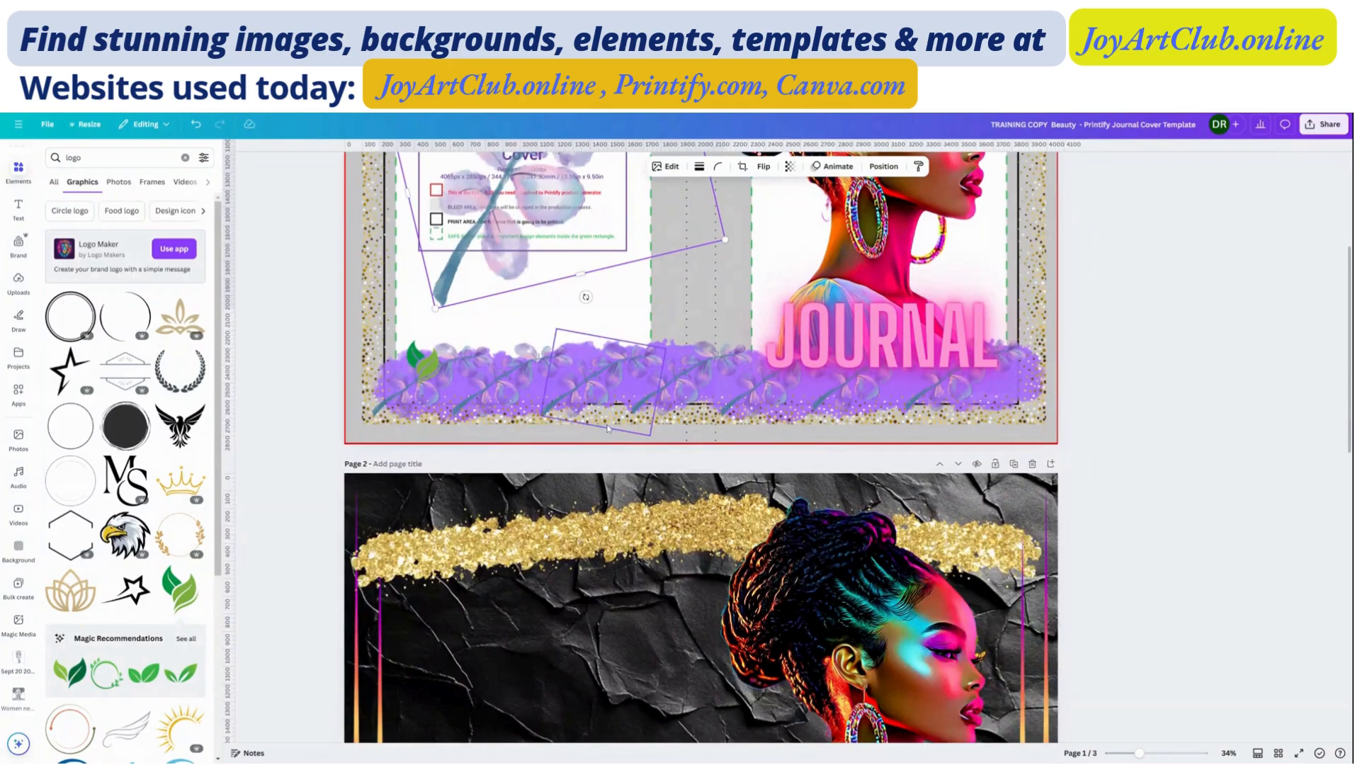
{"action": "scroll", "coordinate": [539, 498], "scroll_direction": "up", "scroll_amount": 4}
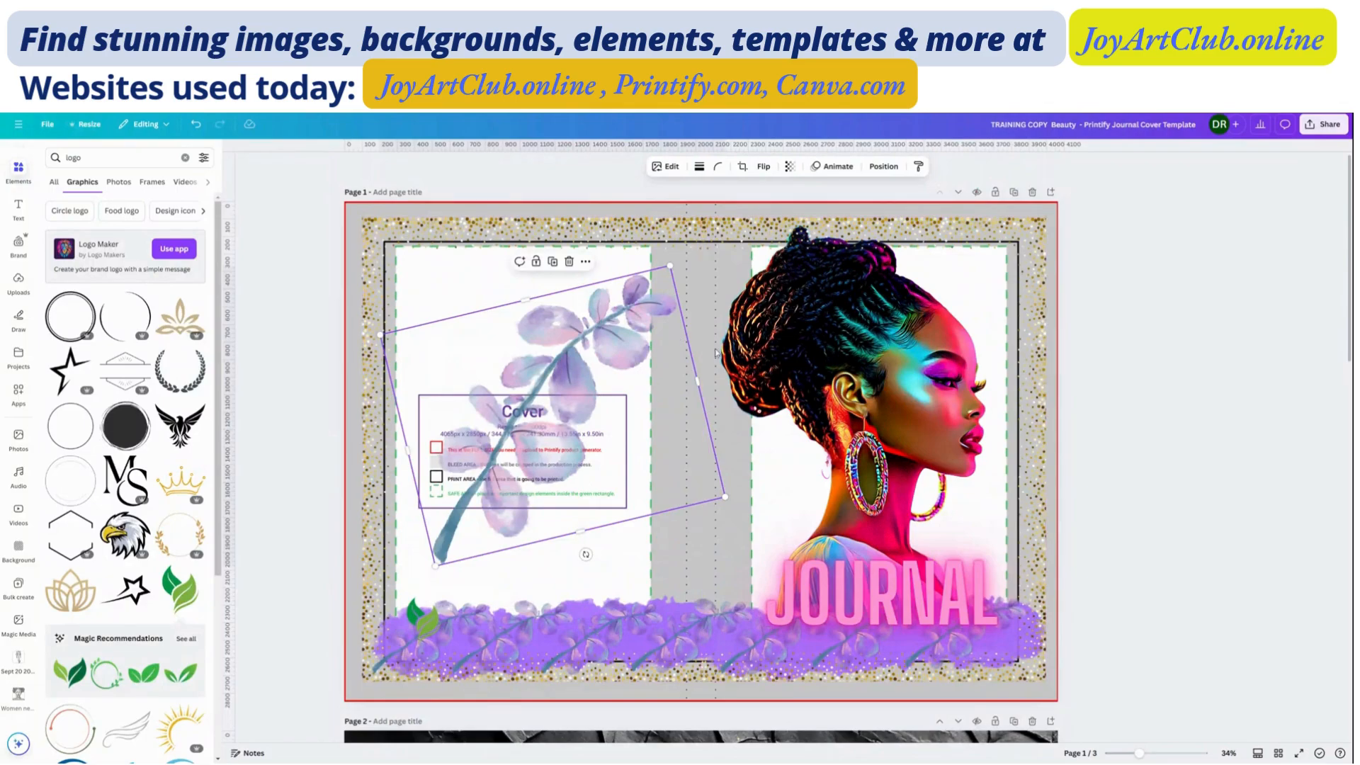
Shrink and reposition the front and back gold glitter frames on page 1 to fit the black print-area outline.
{"action": "left_click", "coordinate": [863, 228]}
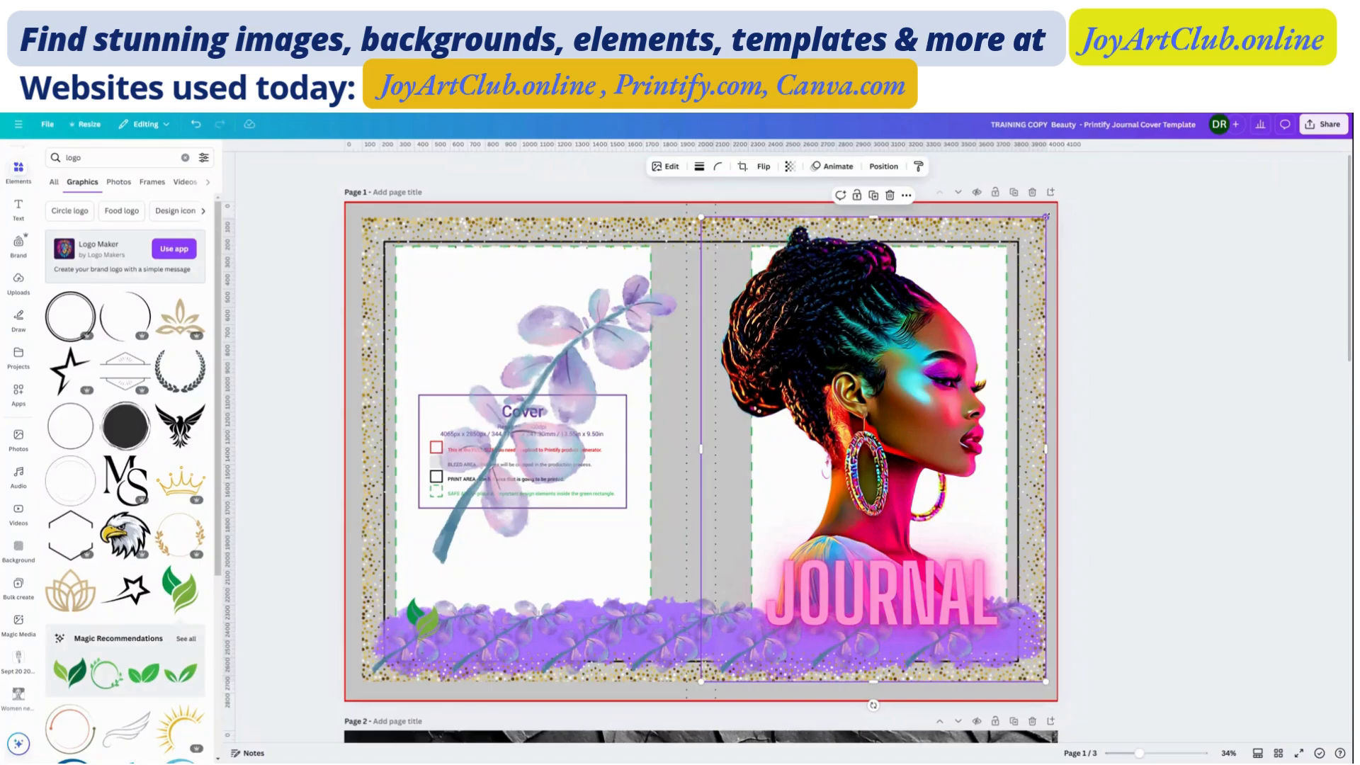
{"action": "left_click_drag", "start_coordinate": [1046, 216], "coordinate": [1018, 258]}
{"action": "left_click_drag", "start_coordinate": [1005, 304], "coordinate": [1004, 288]}
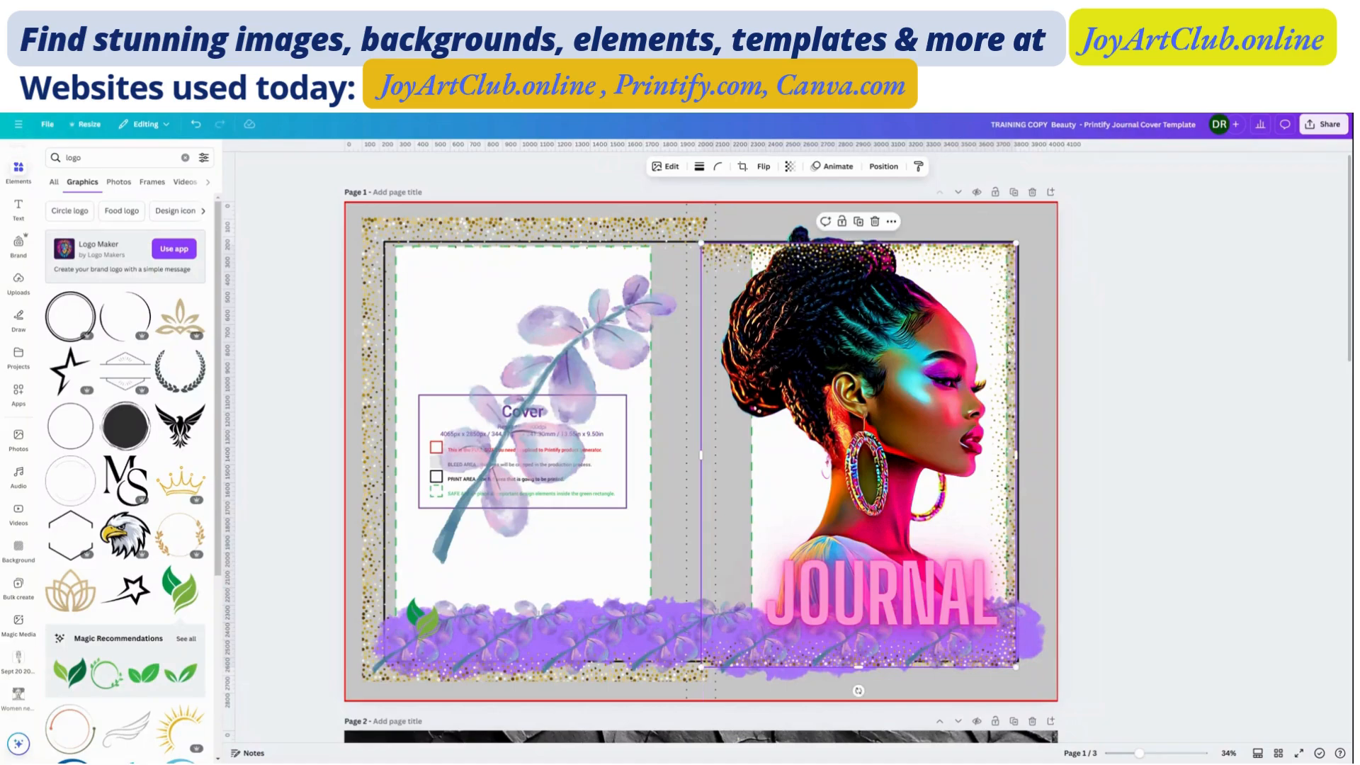
{"action": "left_click_drag", "start_coordinate": [645, 224], "coordinate": [645, 249]}
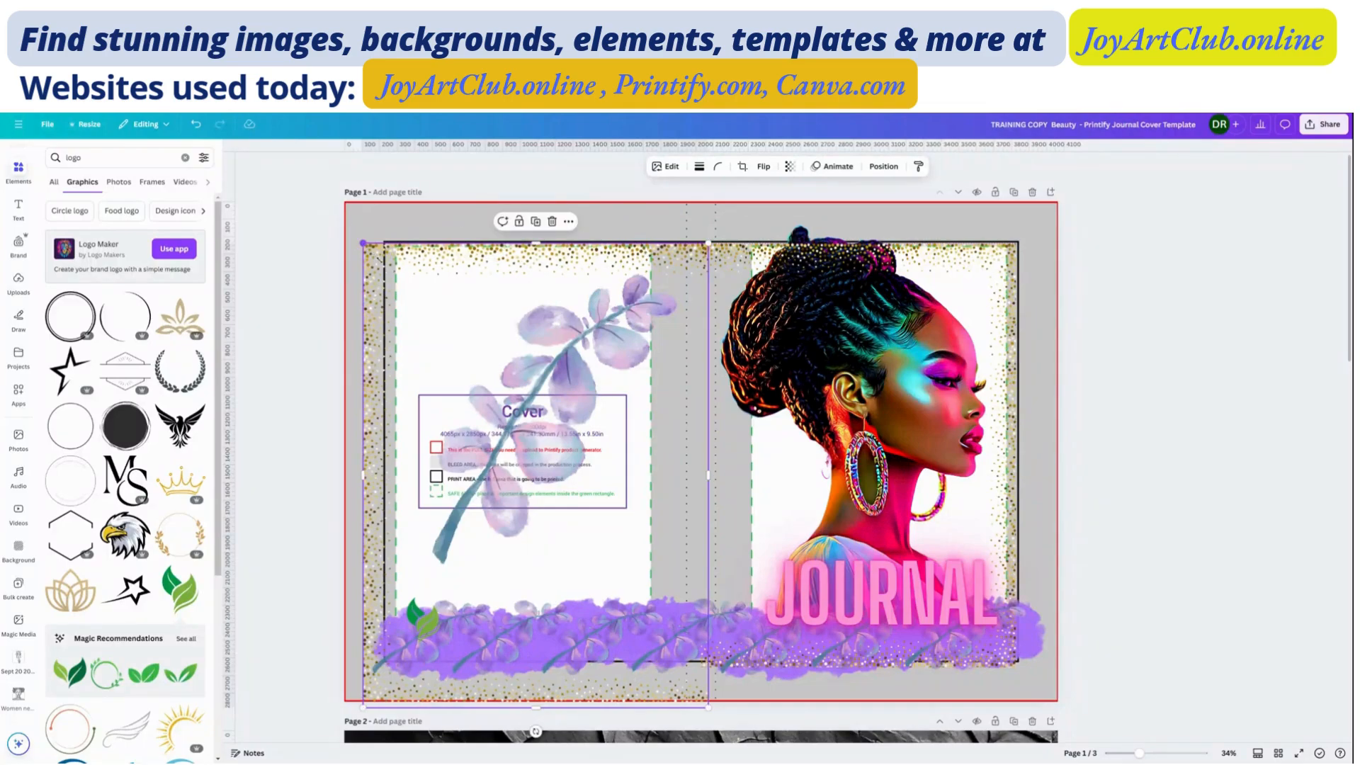
{"action": "left_click_drag", "start_coordinate": [364, 244], "coordinate": [396, 275]}
{"action": "left_click_drag", "start_coordinate": [550, 274], "coordinate": [544, 259]}
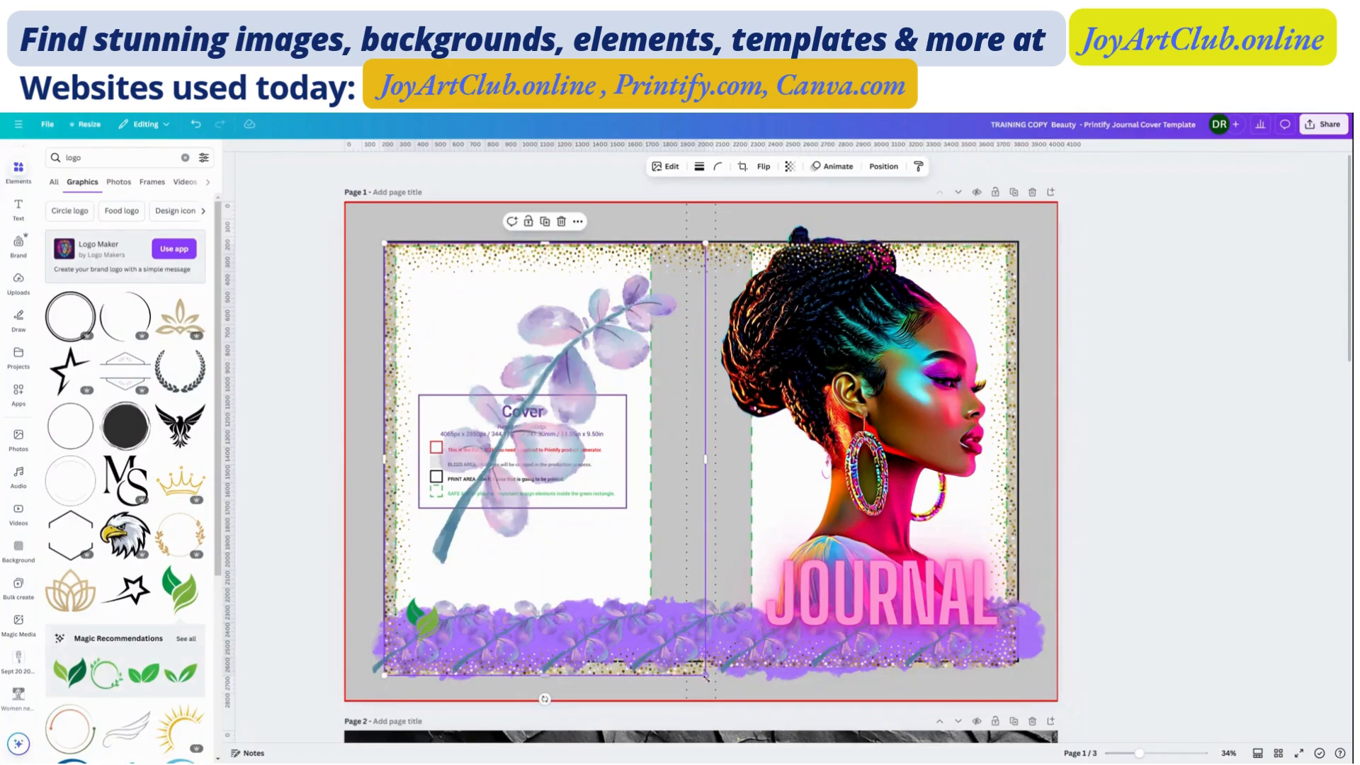
{"action": "left_click_drag", "start_coordinate": [705, 676], "coordinate": [693, 660]}
Fine-tune both gold glitter frames so they meet at the spine and align with the outer edges of the print area.
{"action": "left_click", "coordinate": [1010, 563]}
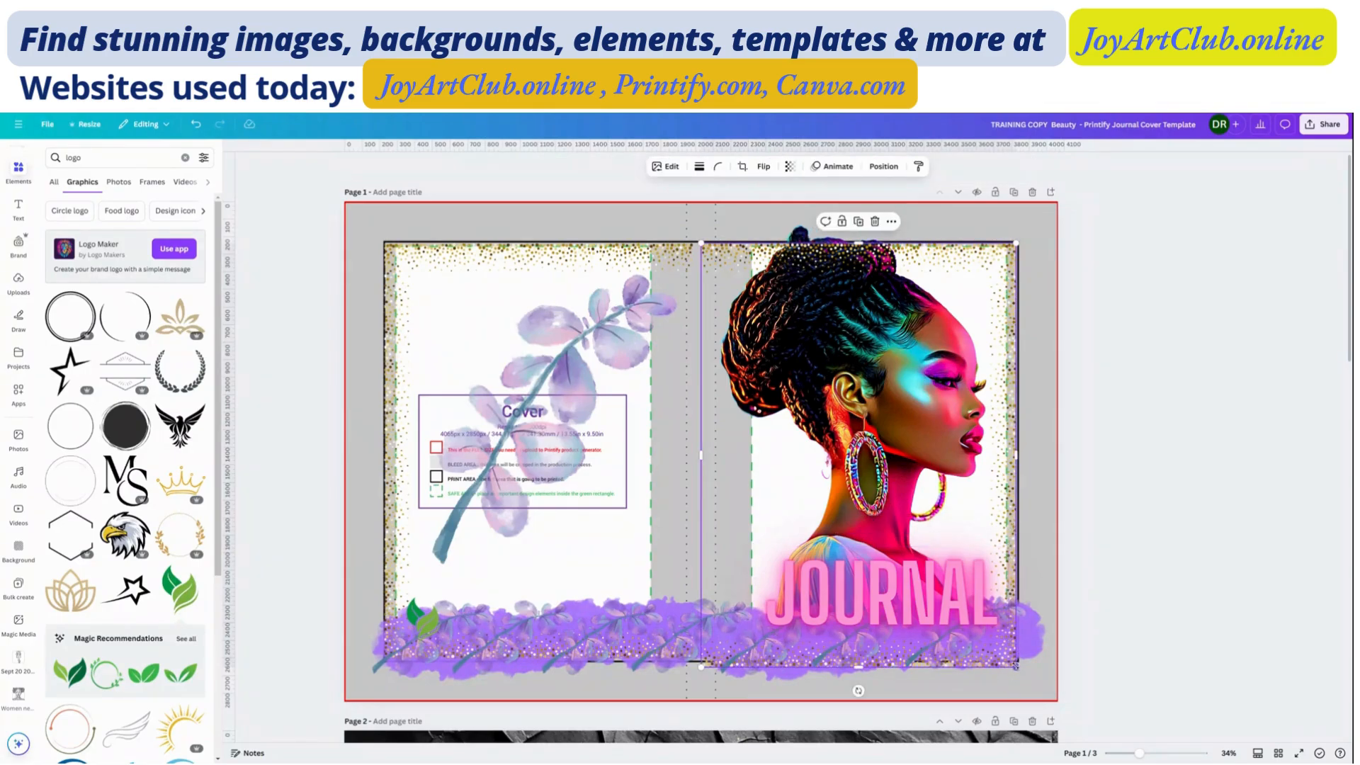
{"action": "left_click_drag", "start_coordinate": [1016, 666], "coordinate": [1014, 661]}
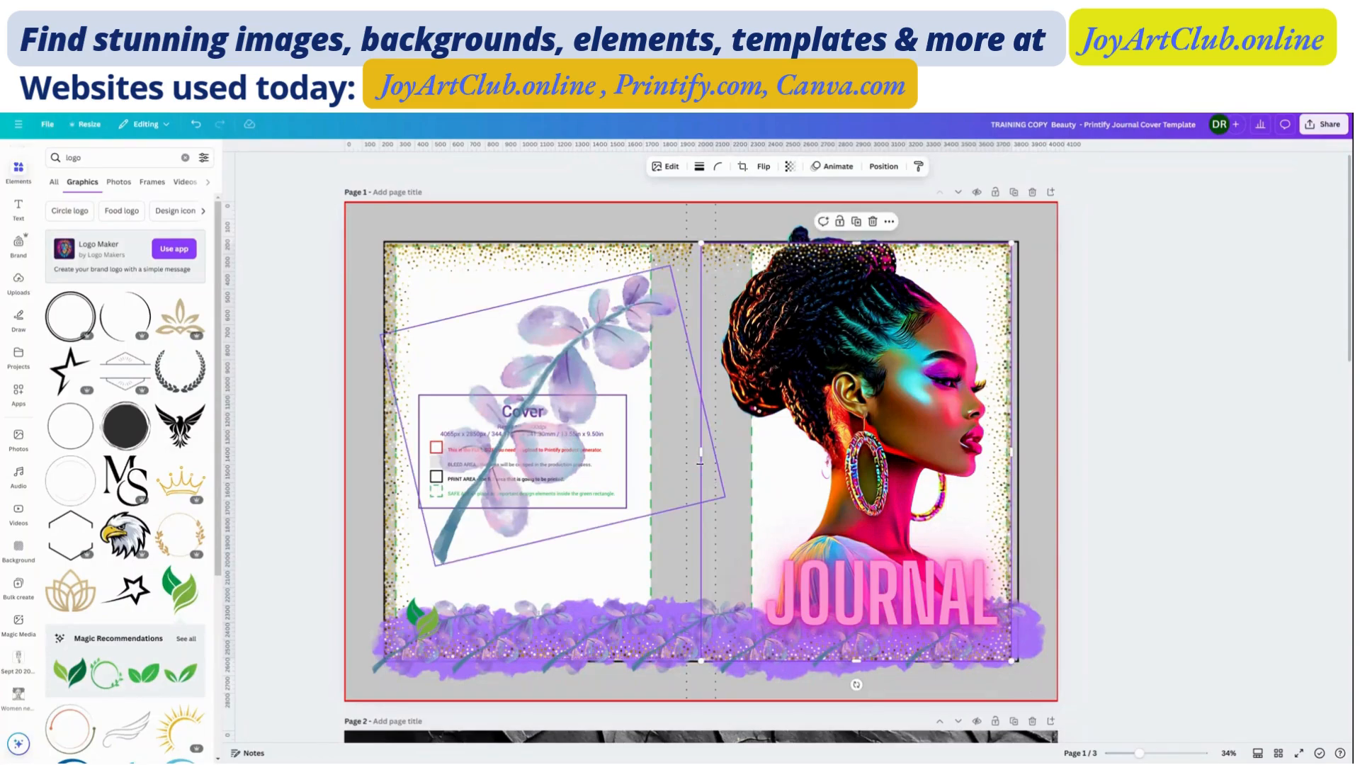
{"action": "left_click_drag", "start_coordinate": [702, 452], "coordinate": [698, 452]}
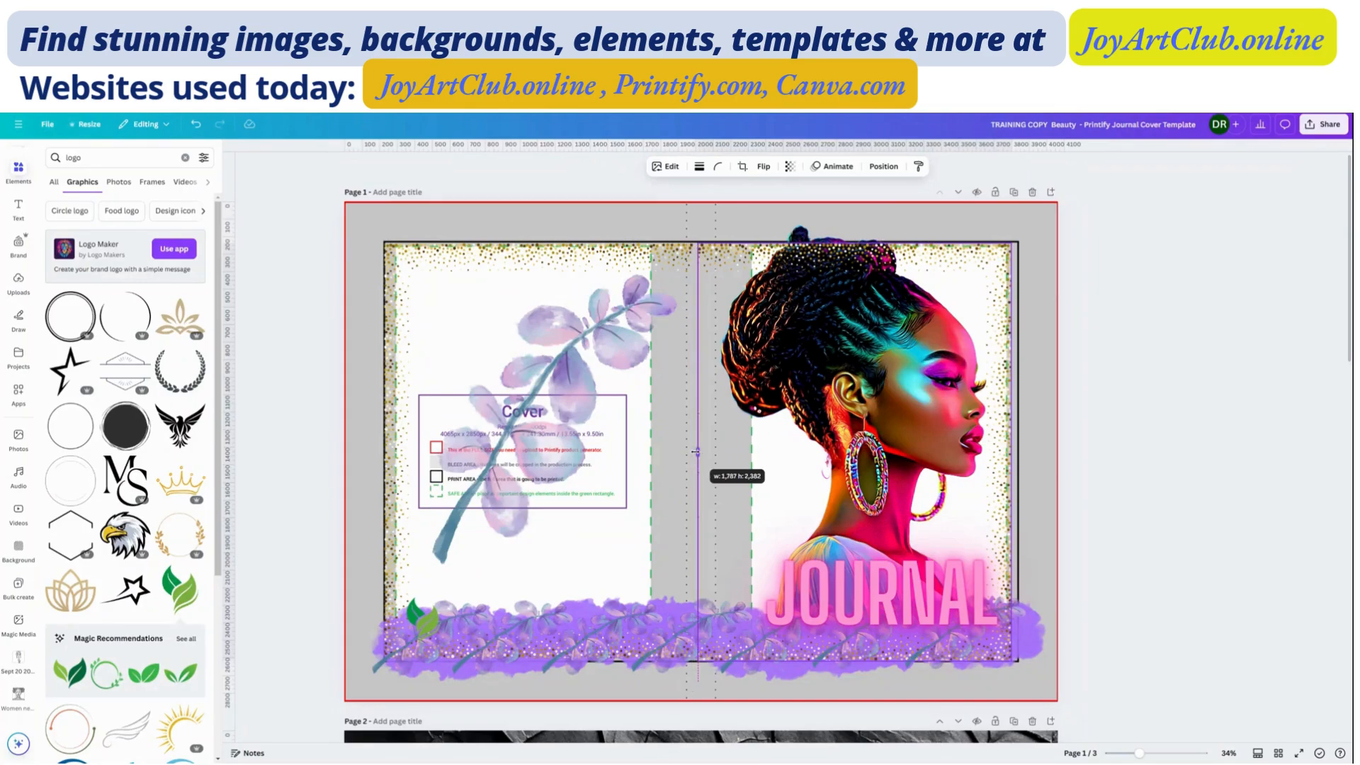
{"action": "left_click", "coordinate": [683, 255]}
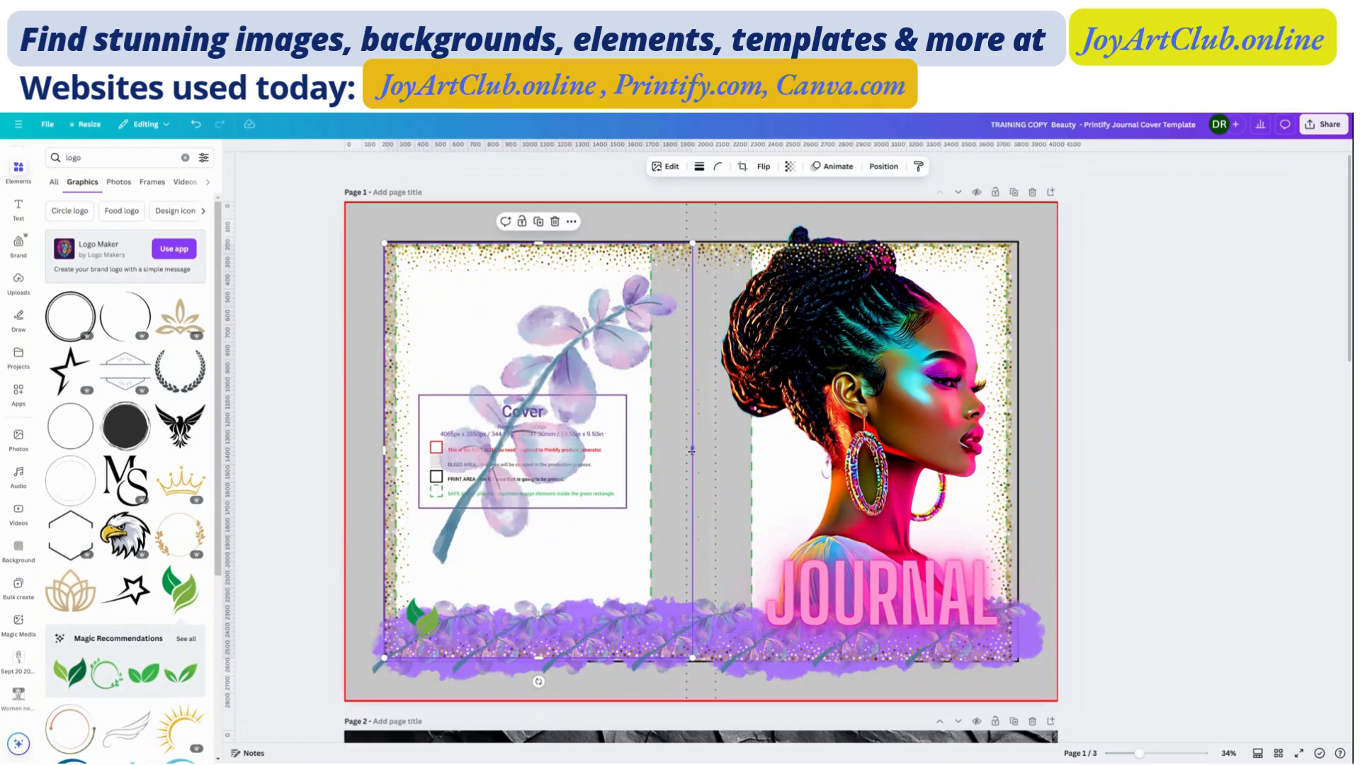
{"action": "left_click_drag", "start_coordinate": [691, 450], "coordinate": [704, 451]}
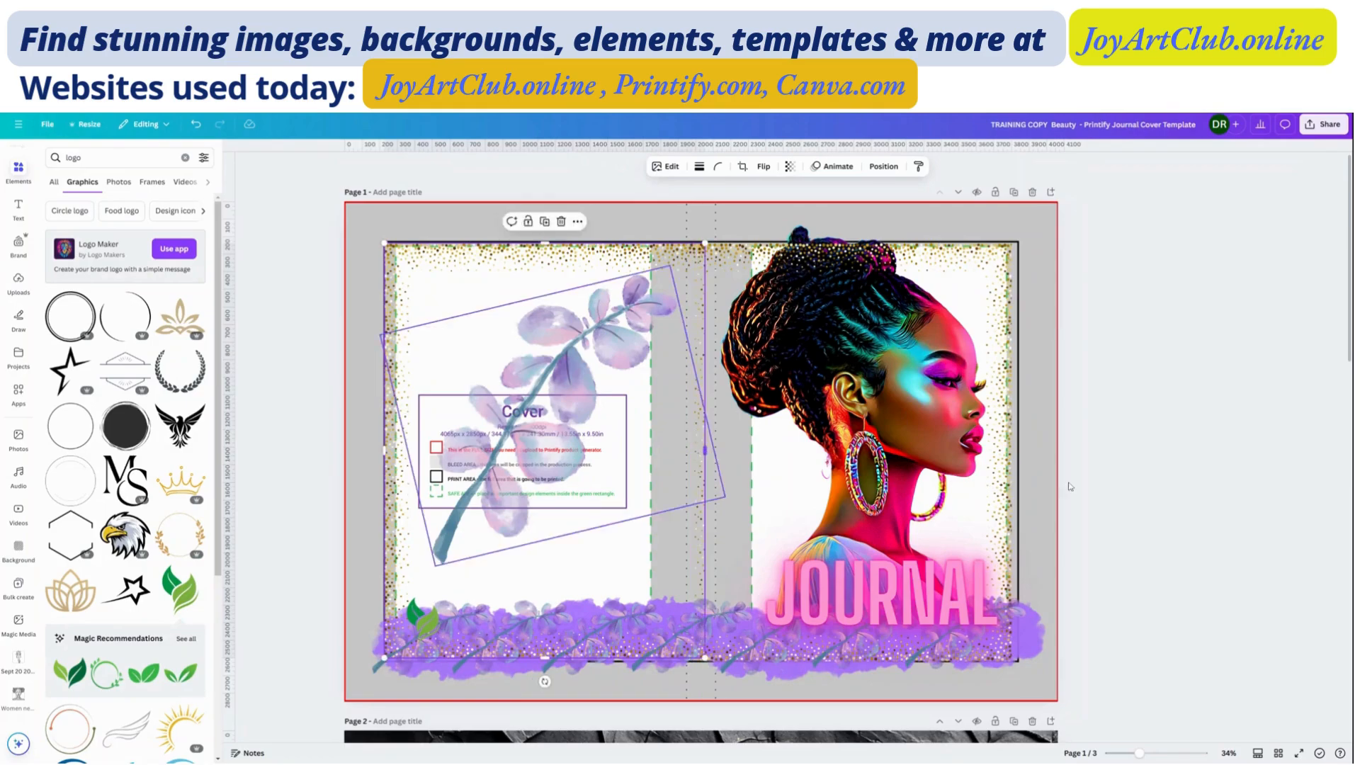
{"action": "left_click", "coordinate": [1275, 508]}
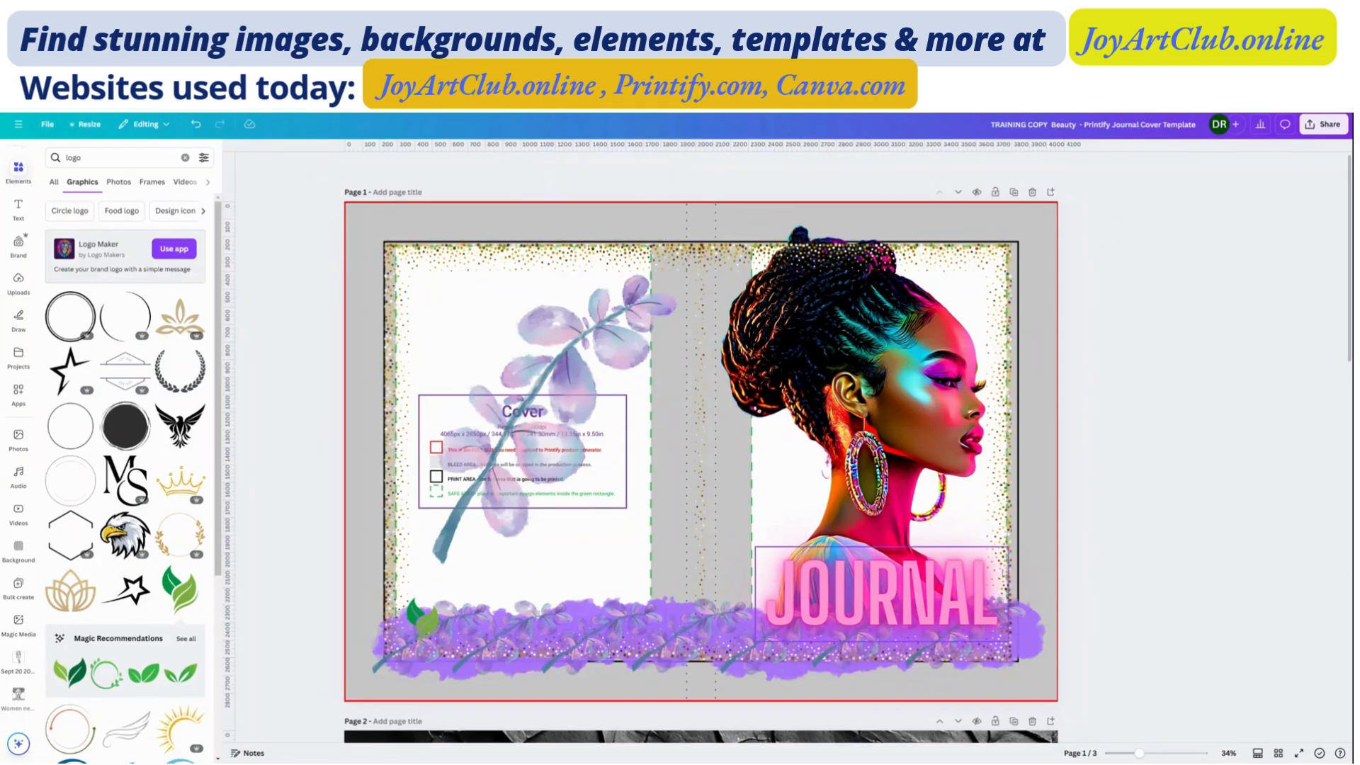
{"action": "left_click", "coordinate": [1007, 509]}
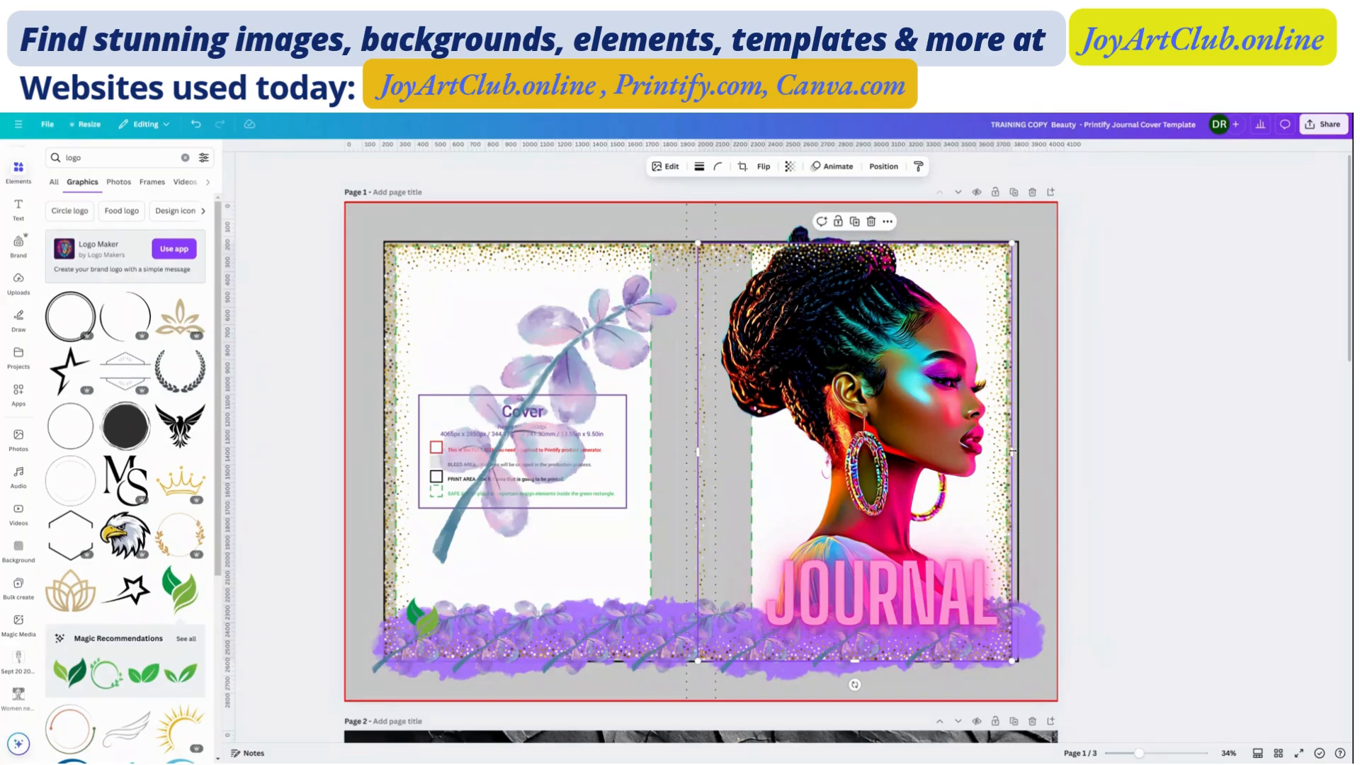
{"action": "left_click_drag", "start_coordinate": [1013, 451], "coordinate": [1018, 452]}
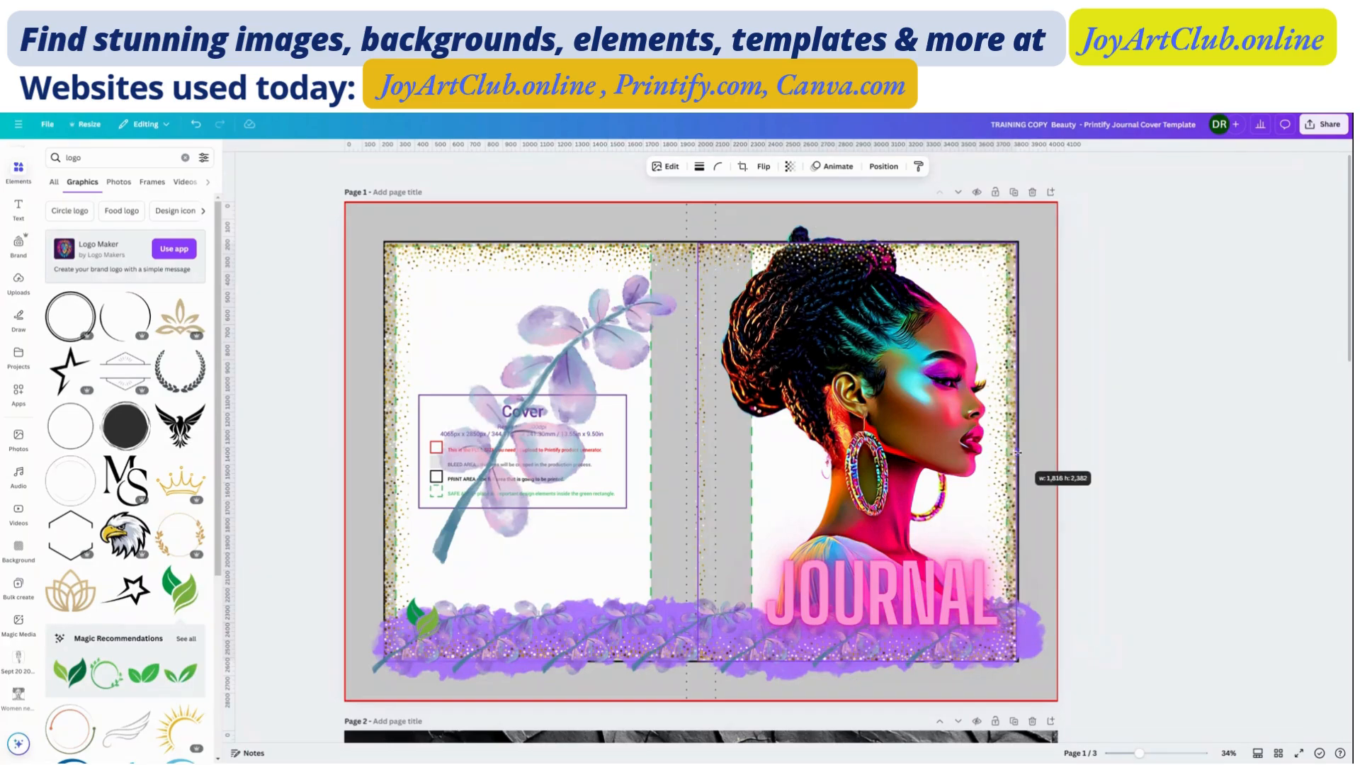
{"action": "left_click", "coordinate": [451, 269]}
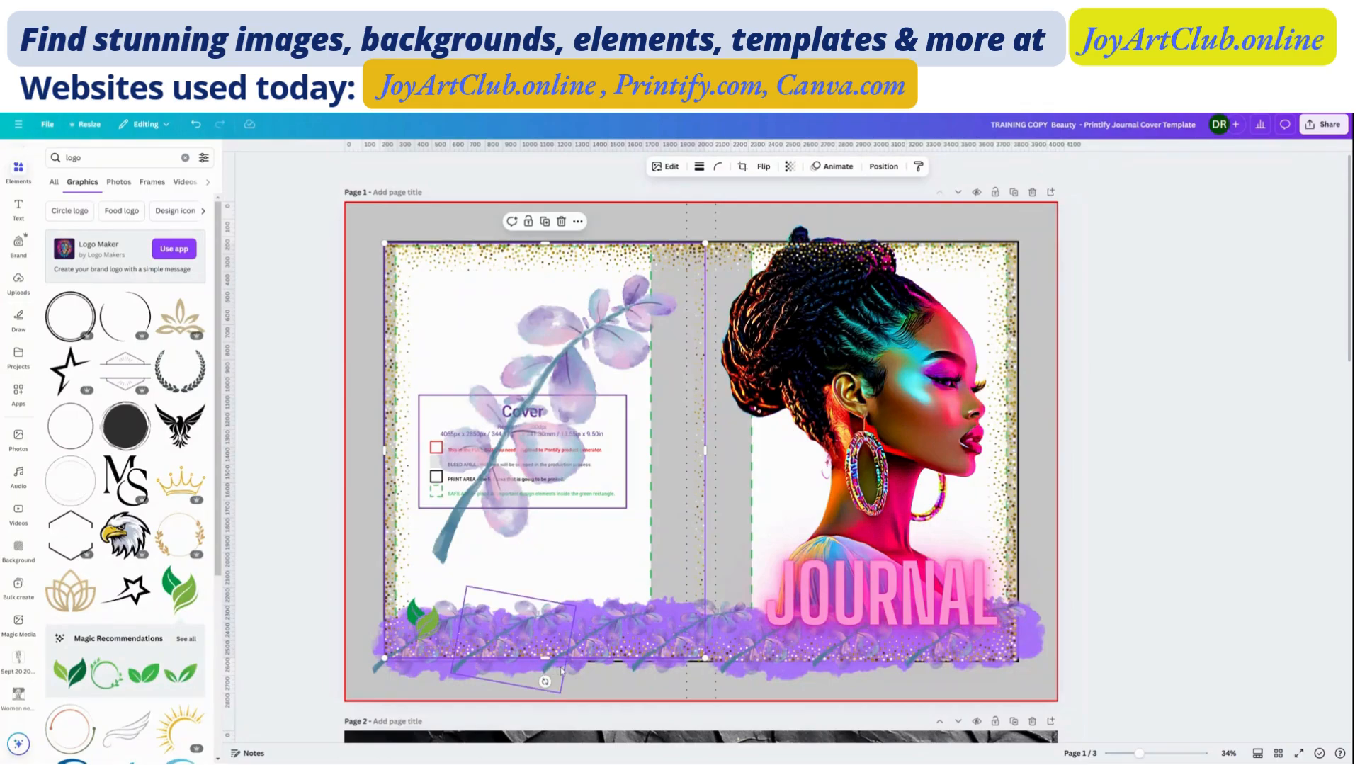
{"action": "left_click", "coordinate": [865, 310]}
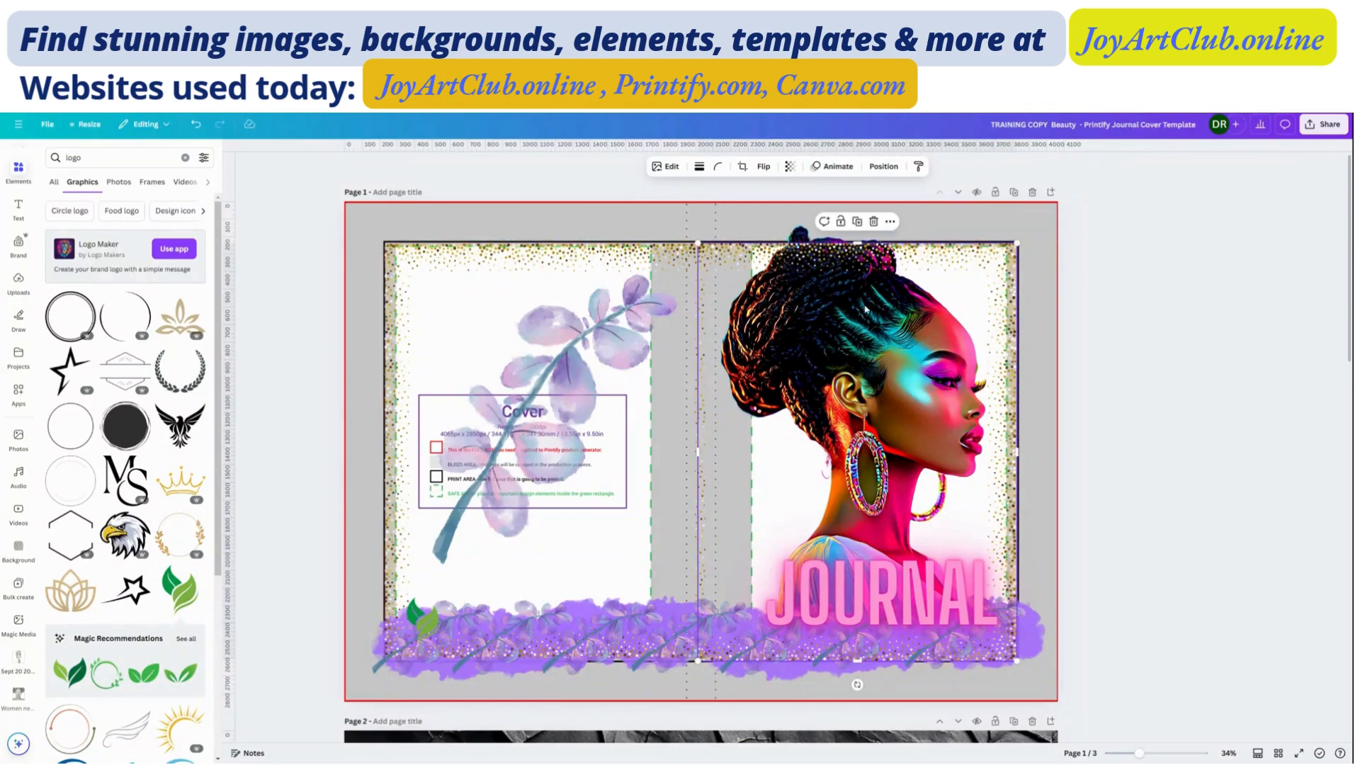
{"action": "left_click_drag", "start_coordinate": [863, 310], "coordinate": [865, 300]}
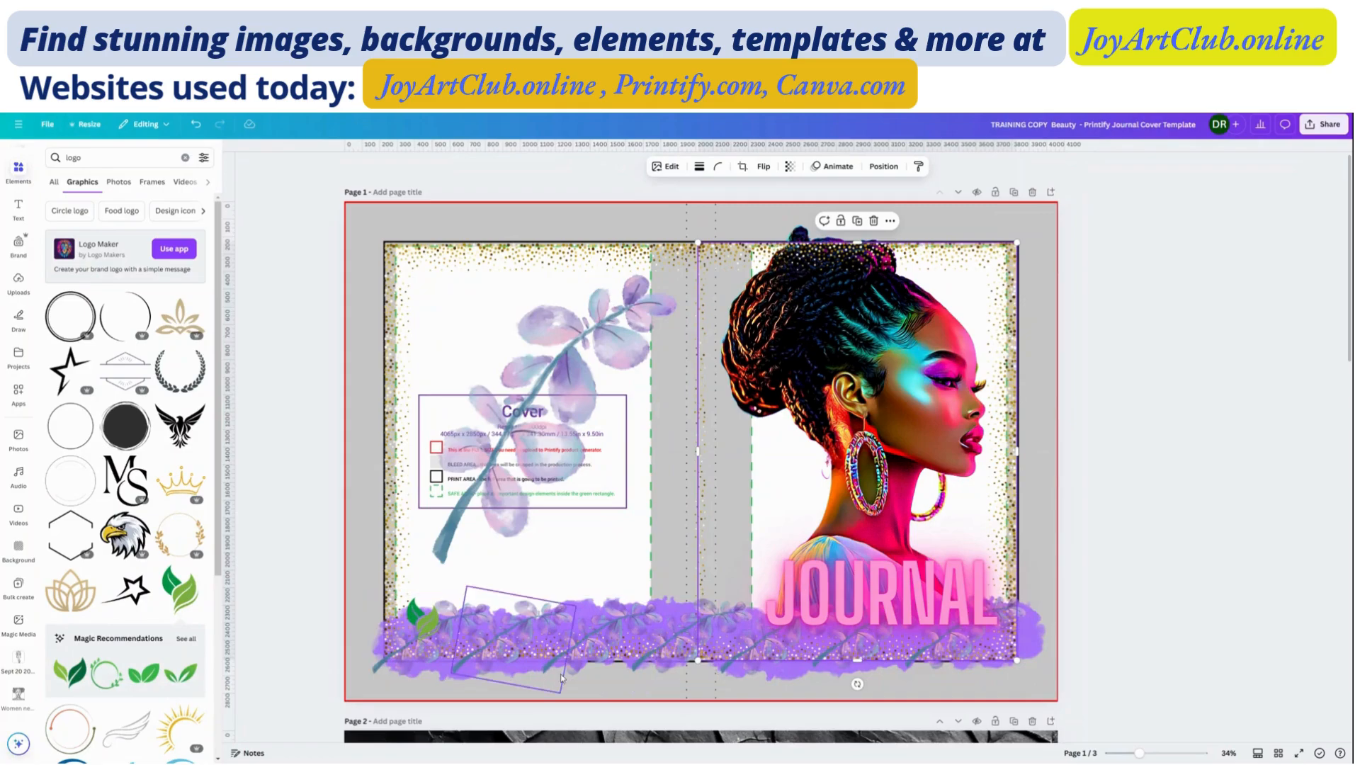
Move the small purple leaf branches along the purple band upward so they sit inside the print area.
{"action": "left_click", "coordinate": [569, 672]}
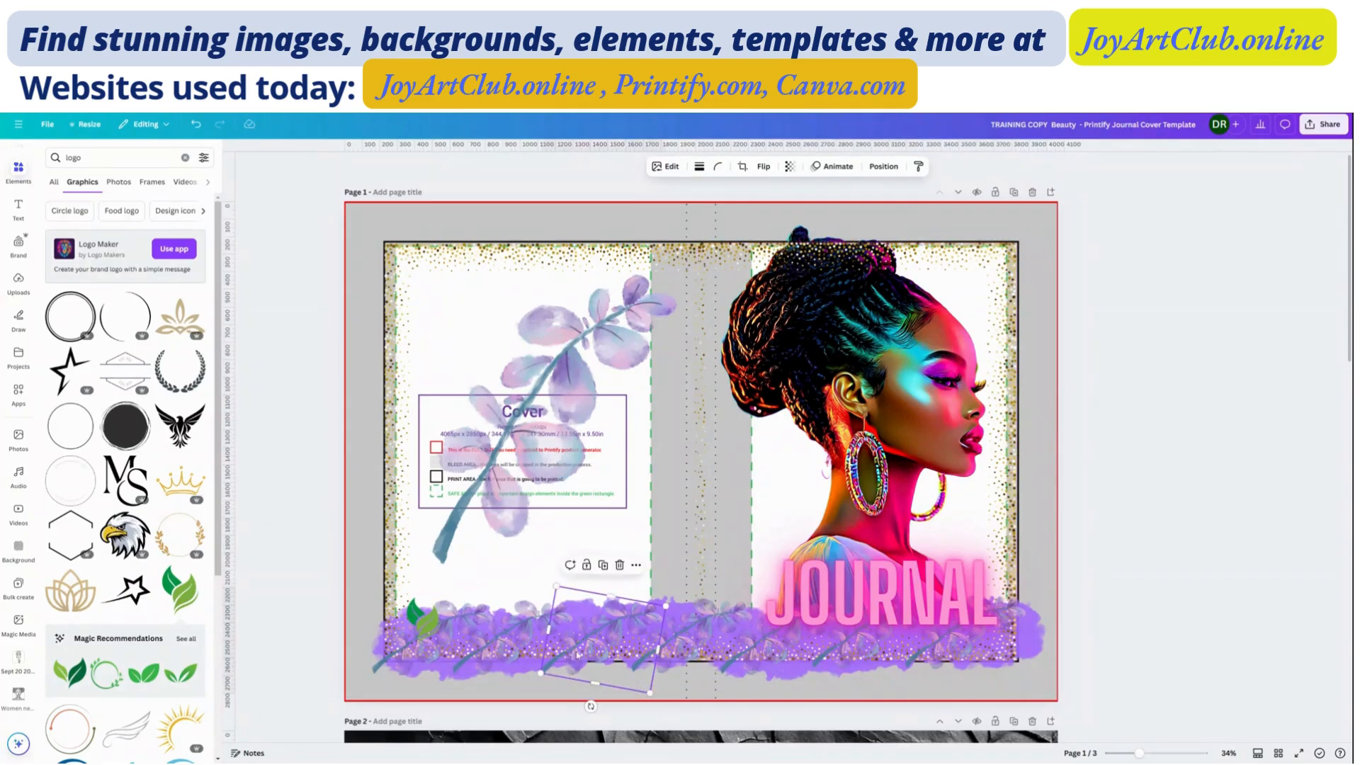
{"action": "left_click_drag", "start_coordinate": [577, 656], "coordinate": [589, 627]}
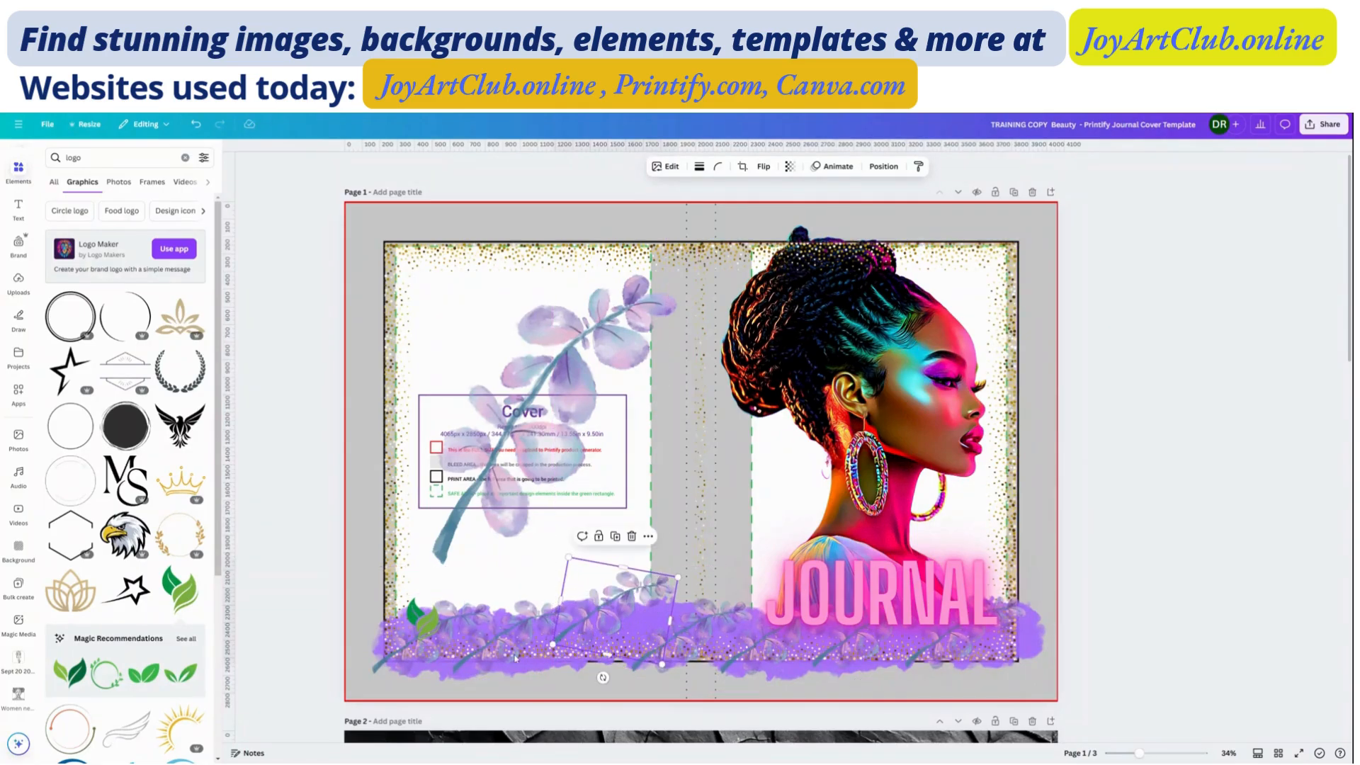
{"action": "left_click", "coordinate": [477, 666]}
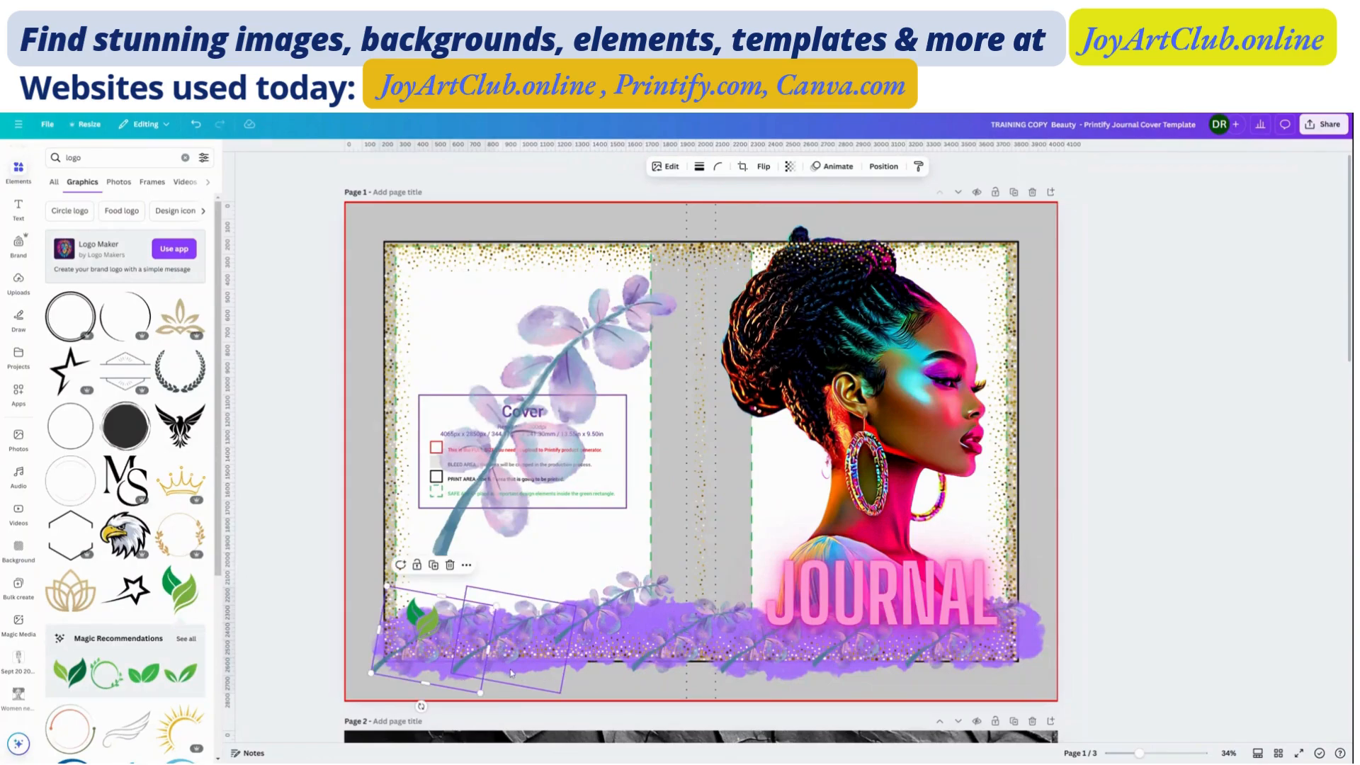
{"action": "left_click_drag", "start_coordinate": [510, 671], "coordinate": [524, 651]}
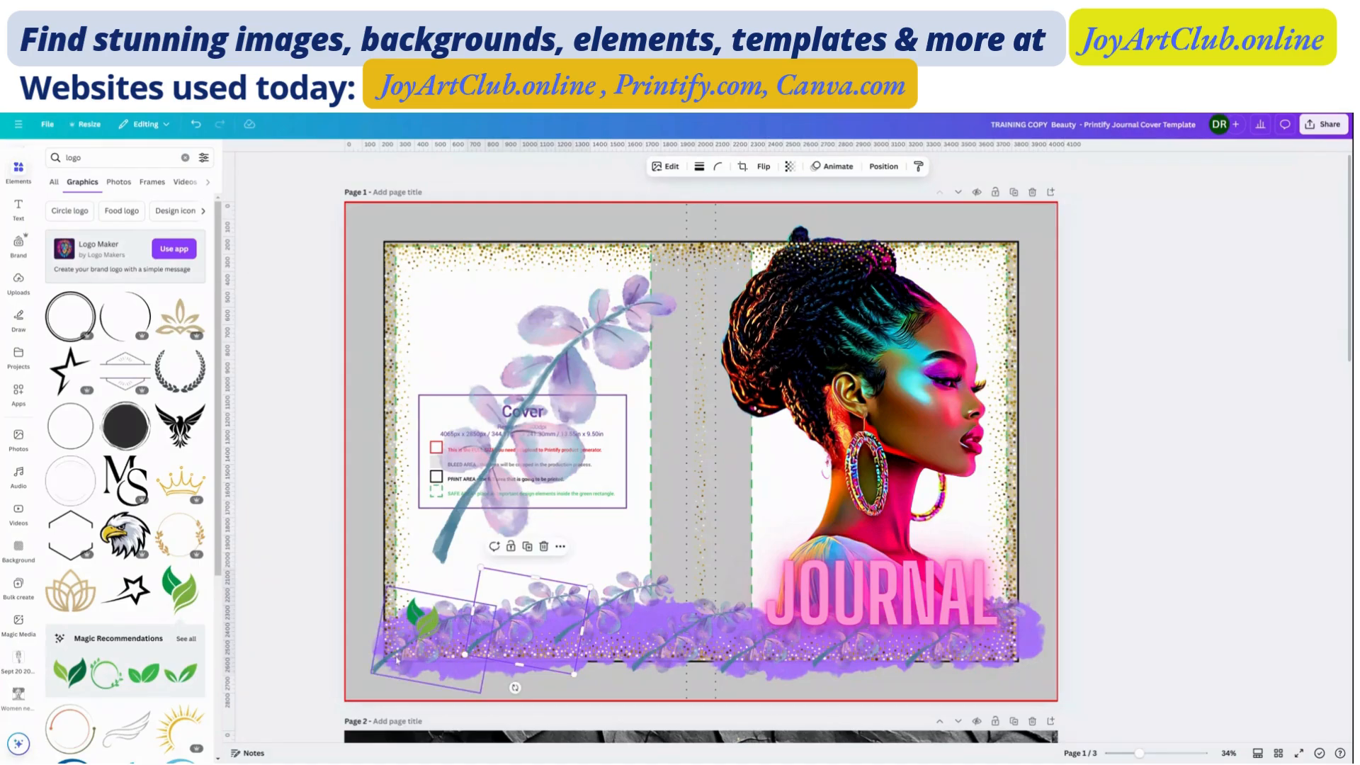
{"action": "left_click_drag", "start_coordinate": [380, 666], "coordinate": [684, 626]}
{"action": "left_click_drag", "start_coordinate": [754, 653], "coordinate": [784, 631]}
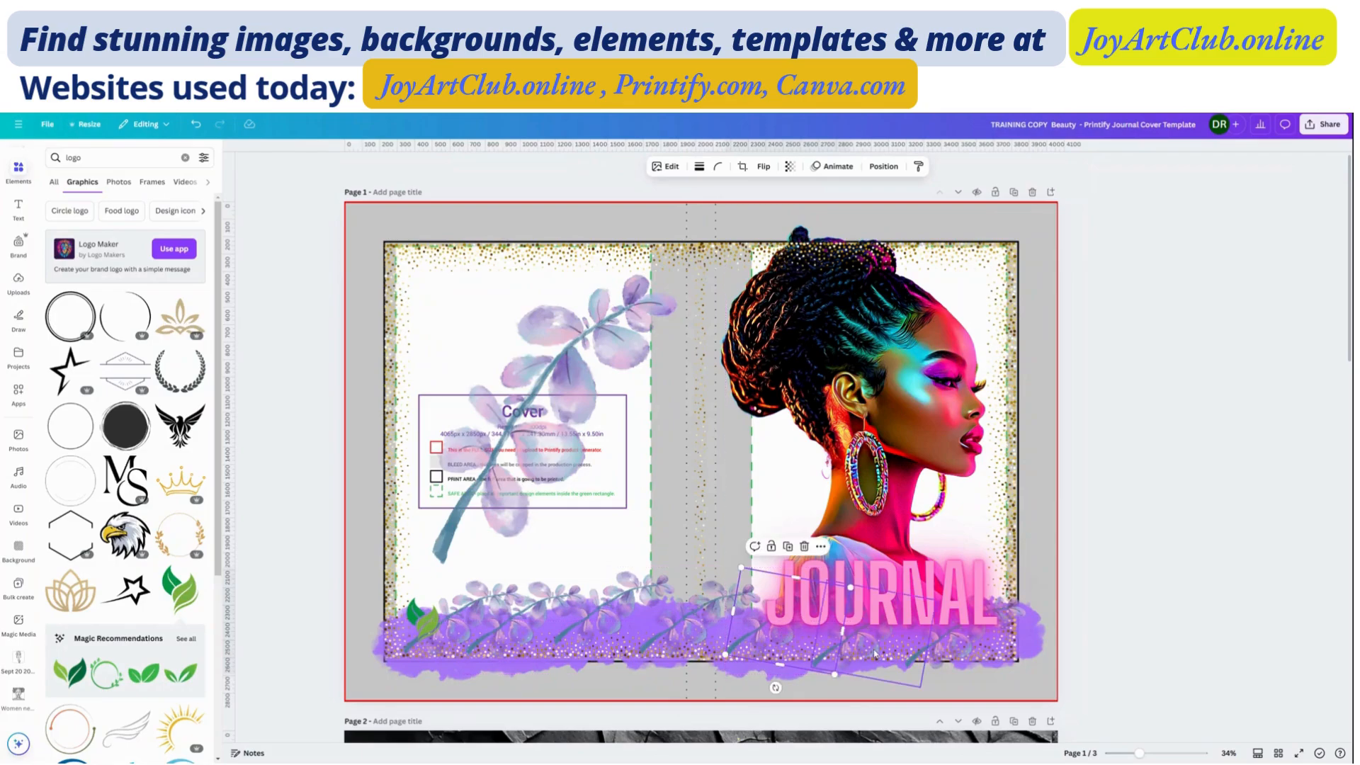
{"action": "left_click_drag", "start_coordinate": [875, 653], "coordinate": [954, 636]}
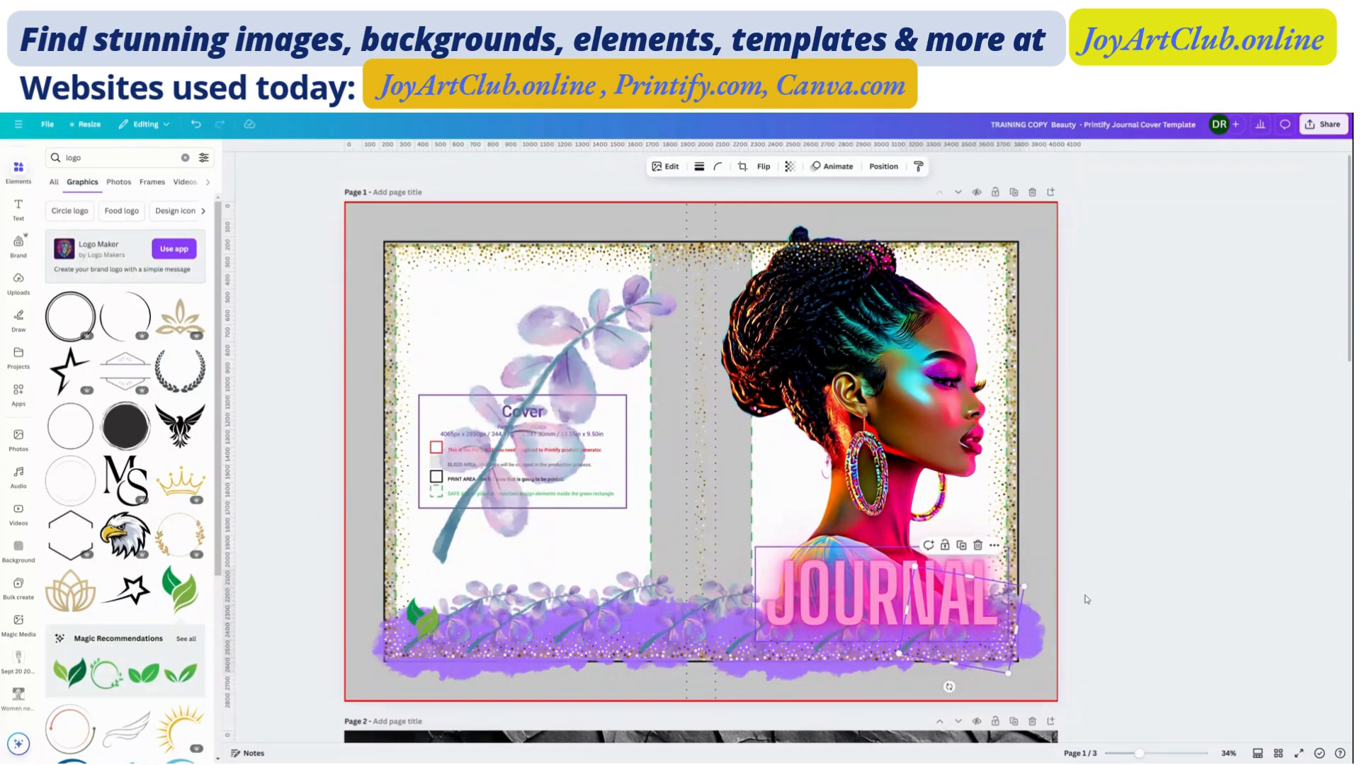
{"action": "left_click", "coordinate": [1110, 598]}
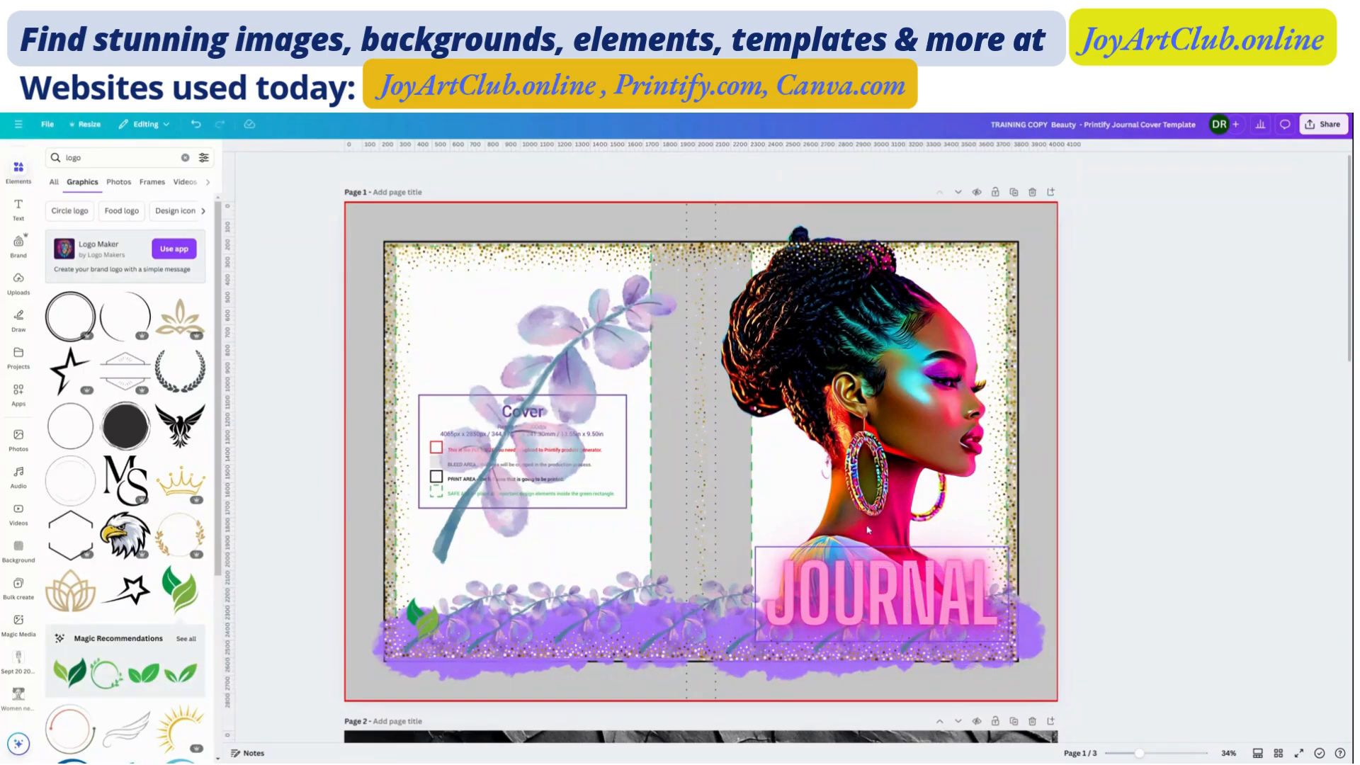
Set the JOURNAL title's text color to the hot pink from the Brand Kit's Pinks Purples palette.
{"action": "left_click", "coordinate": [874, 585]}
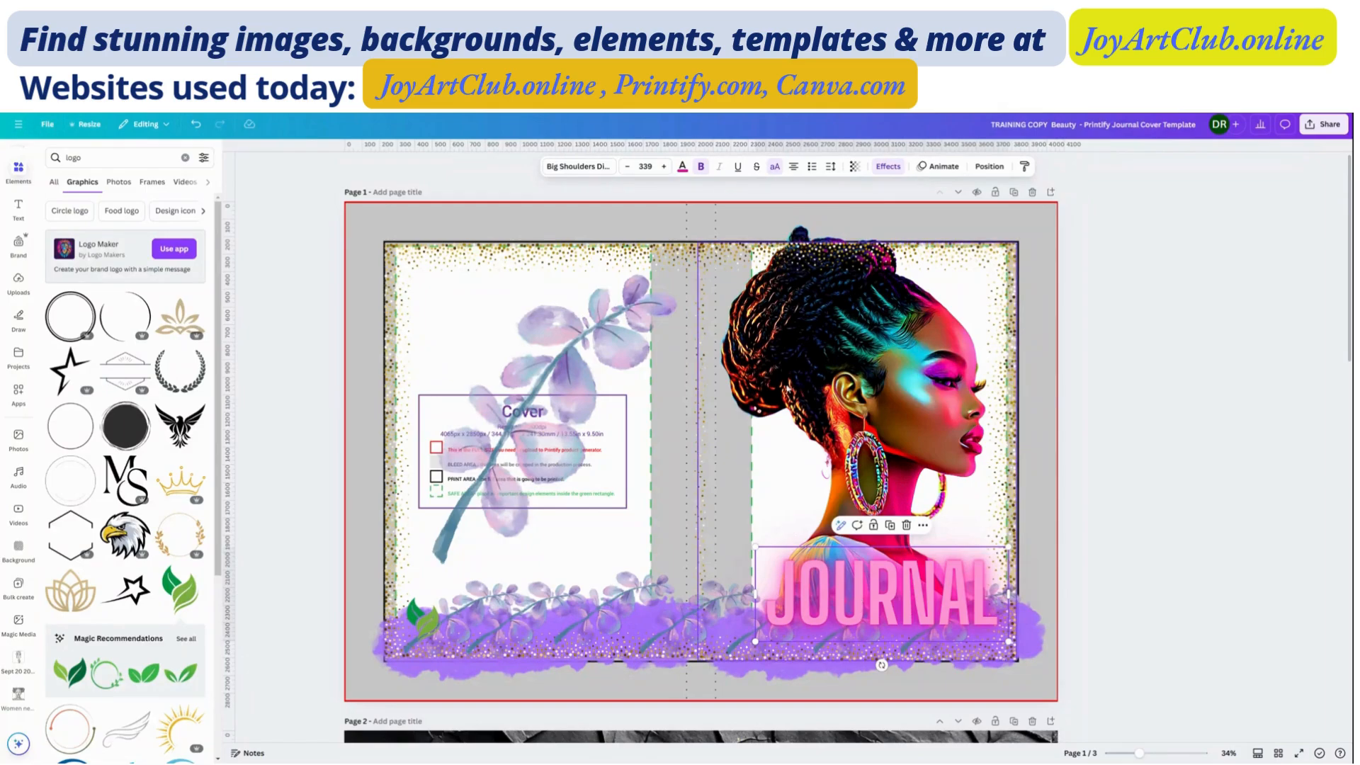
{"action": "left_click", "coordinate": [681, 170]}
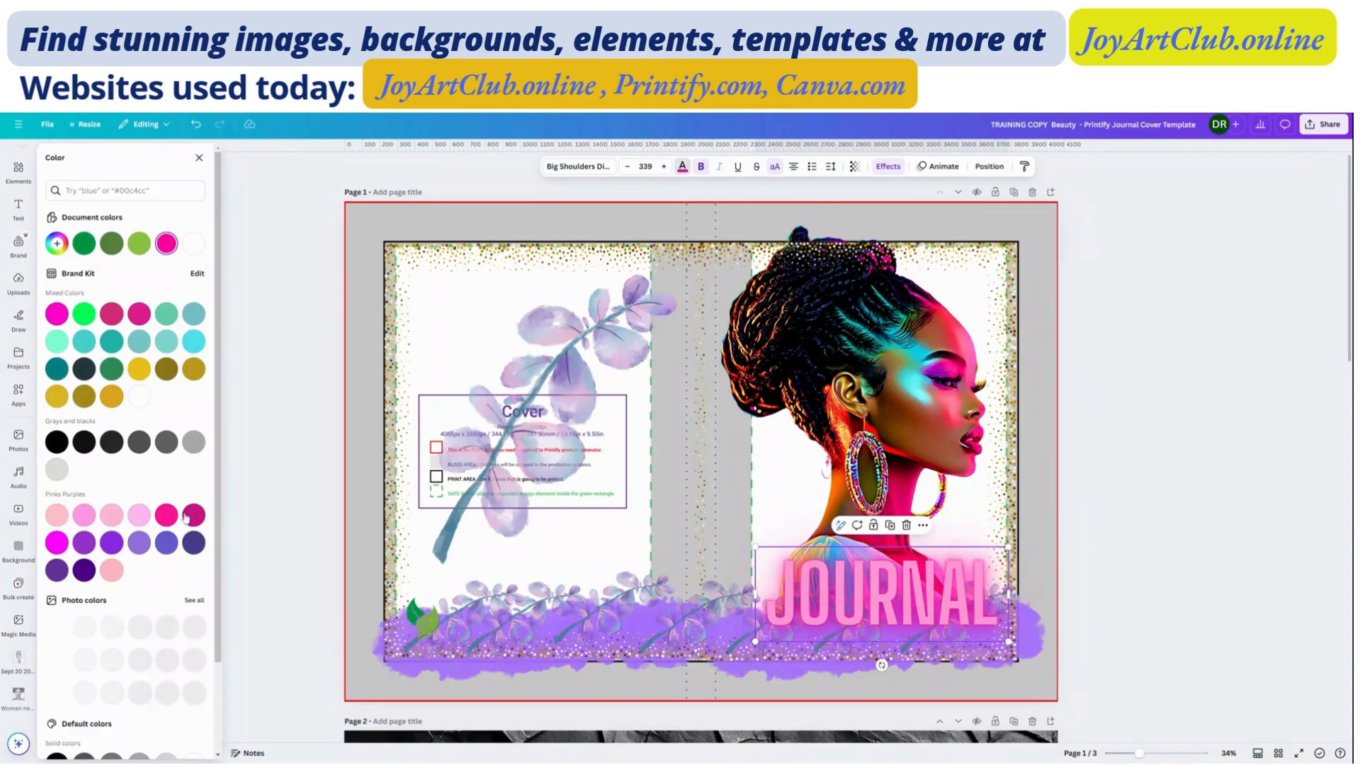
{"action": "left_click", "coordinate": [168, 517]}
{"action": "left_click", "coordinate": [167, 517]}
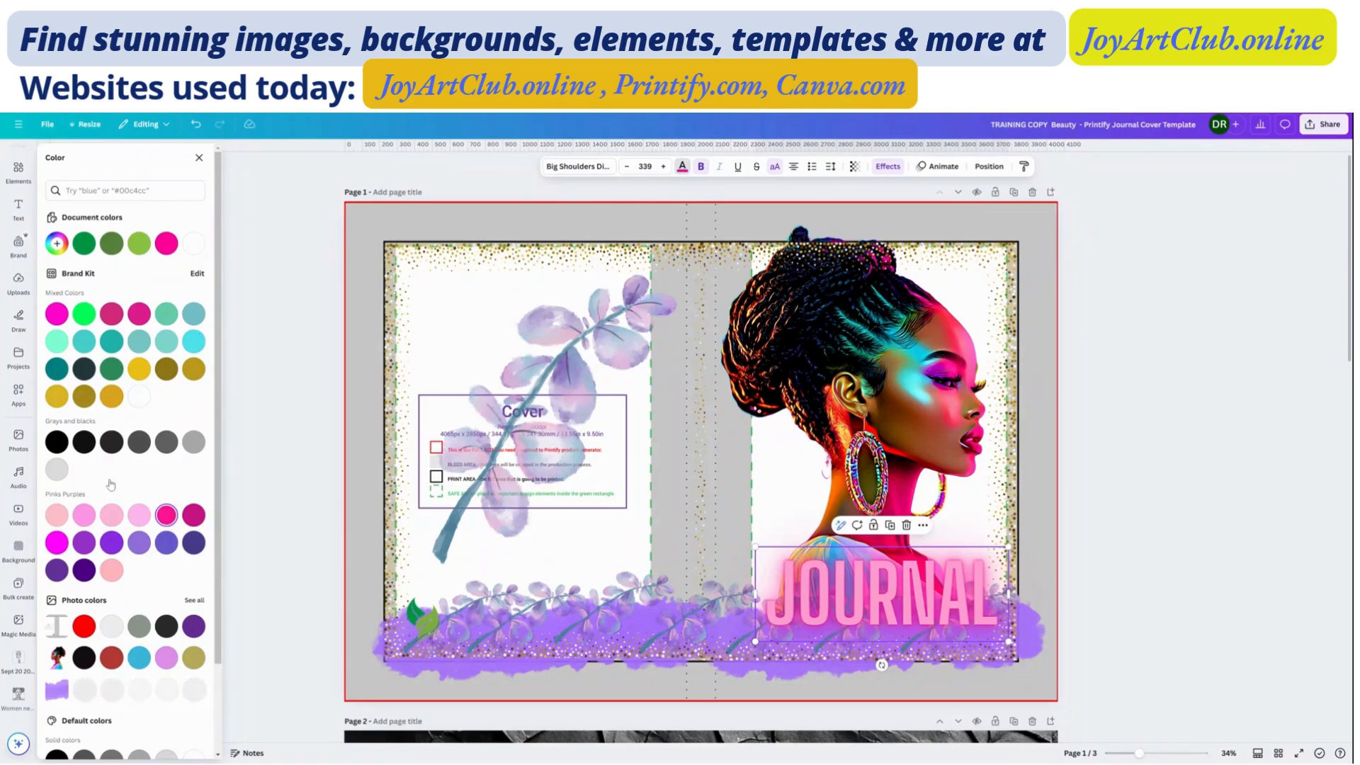
{"action": "key", "text": "Escape"}
{"action": "left_click", "coordinate": [192, 528]}
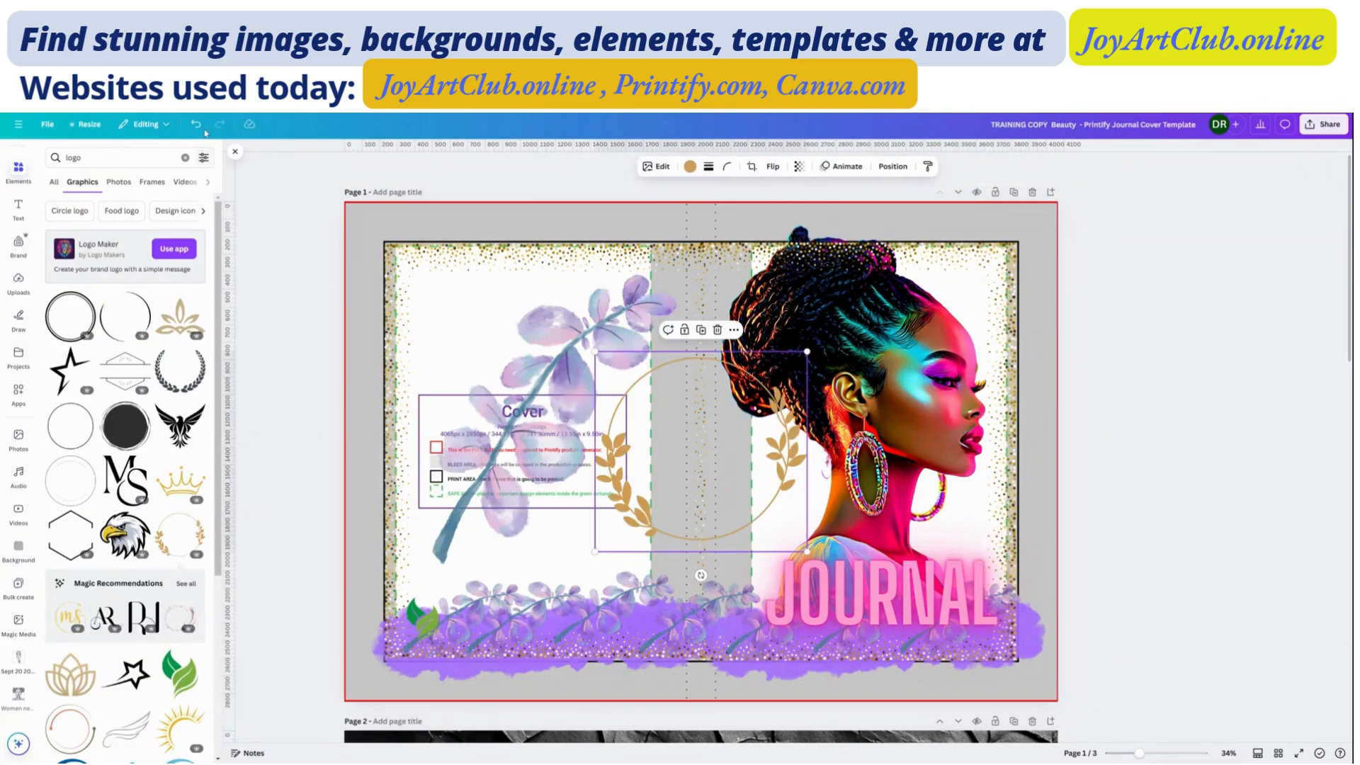
{"action": "key", "text": "ctrl+z"}
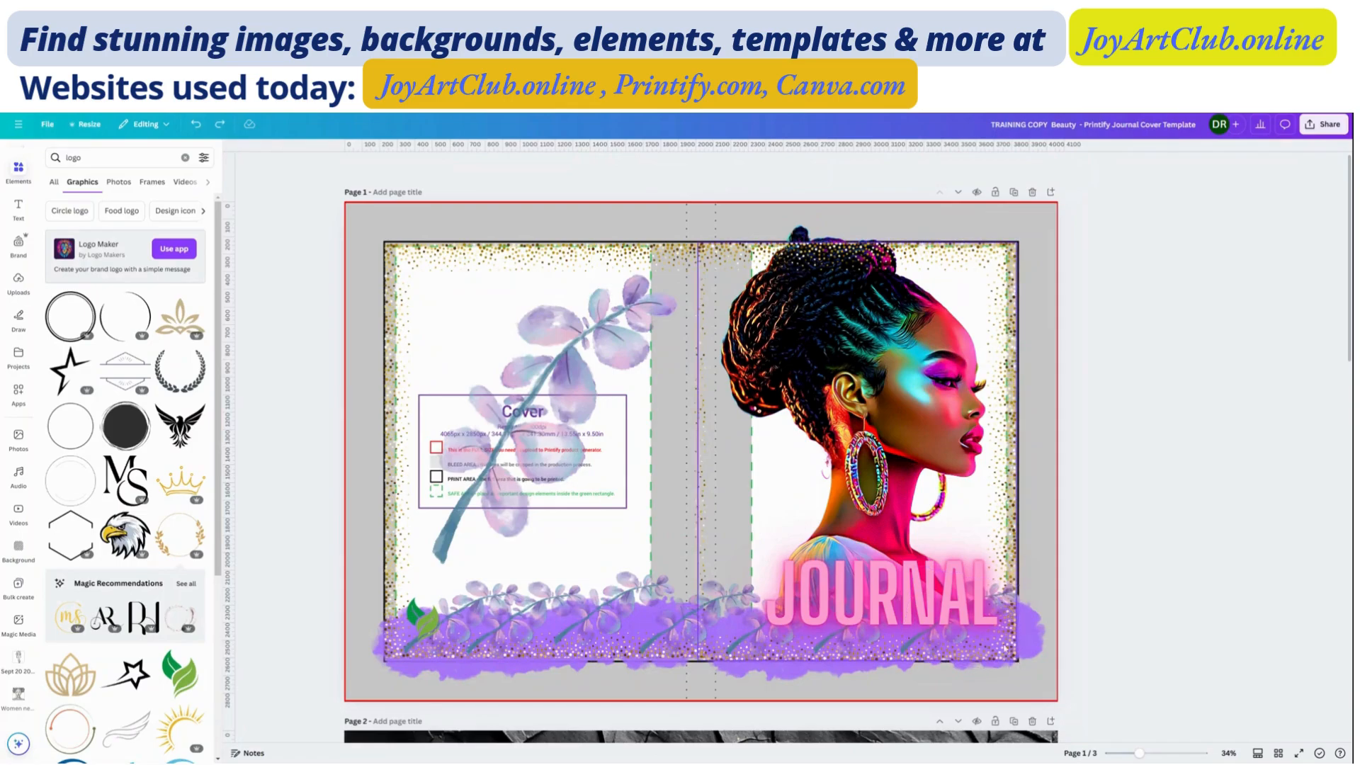
Review the Neon text effect and transparency settings of the JOURNAL title on page 1.
{"action": "left_click", "coordinate": [889, 594]}
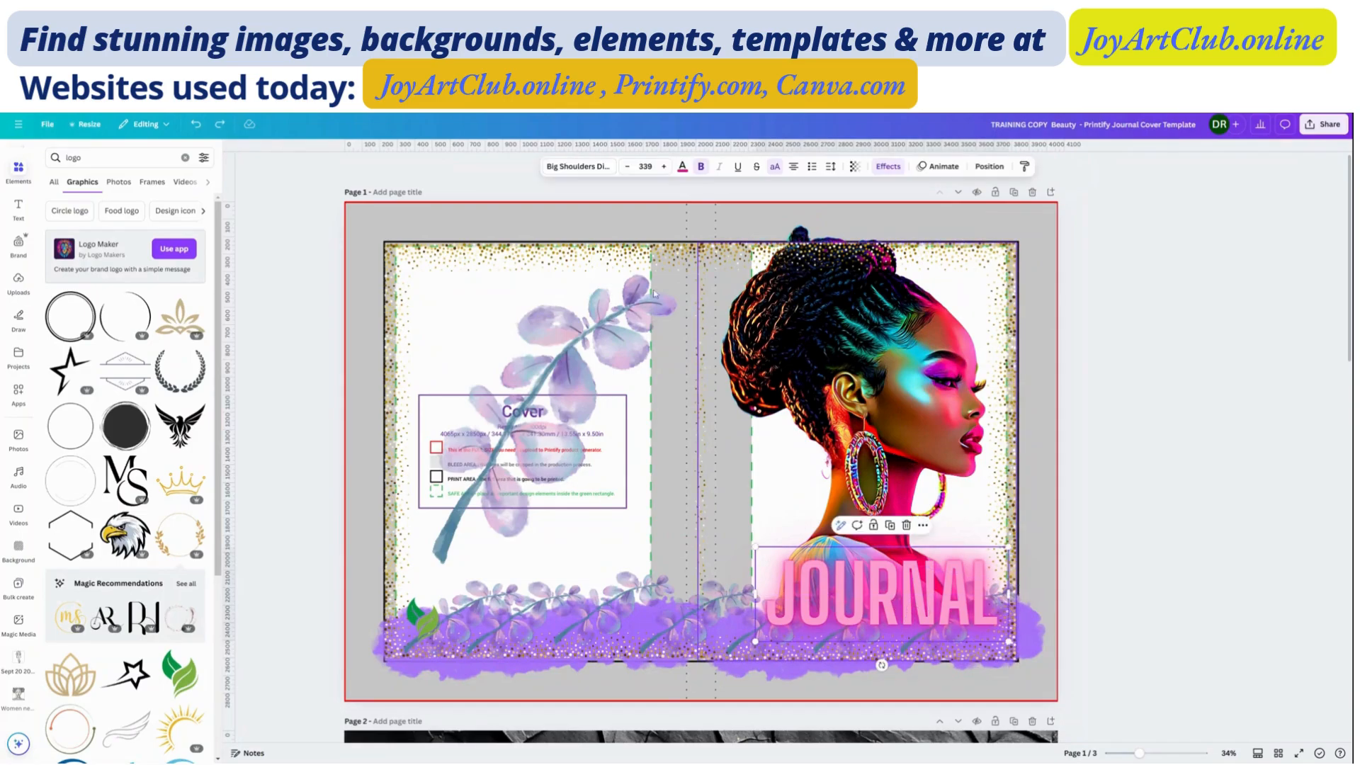
{"action": "left_click", "coordinate": [888, 169]}
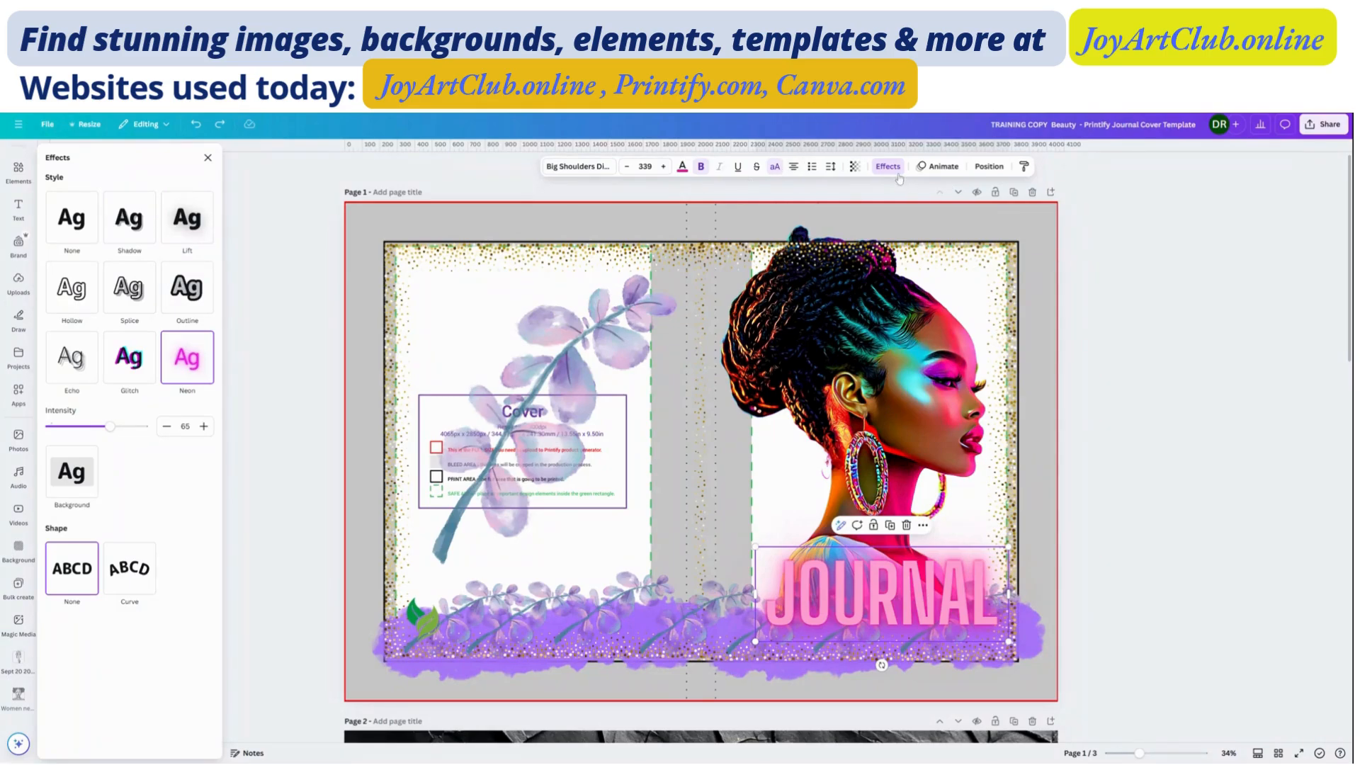
{"action": "left_click", "coordinate": [855, 167]}
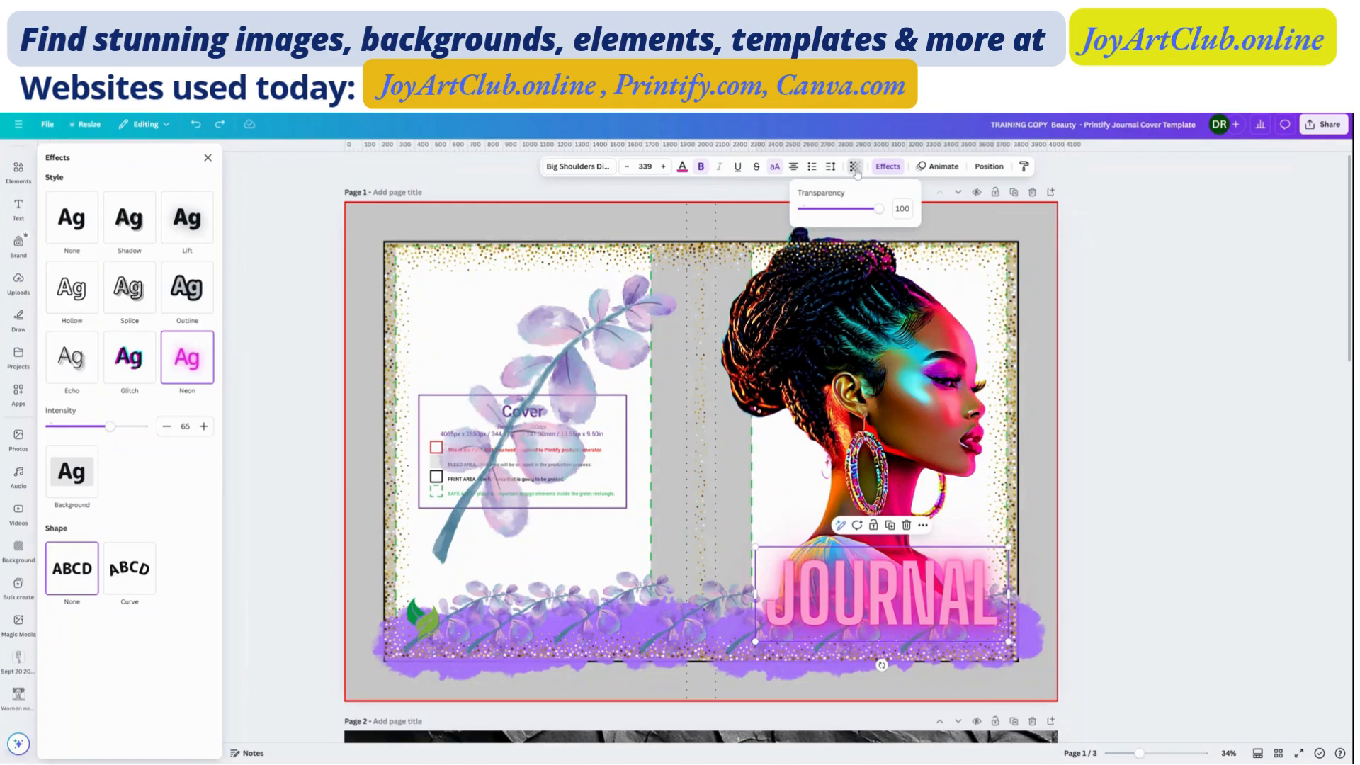
{"action": "left_click", "coordinate": [890, 170]}
{"action": "left_click", "coordinate": [890, 170]}
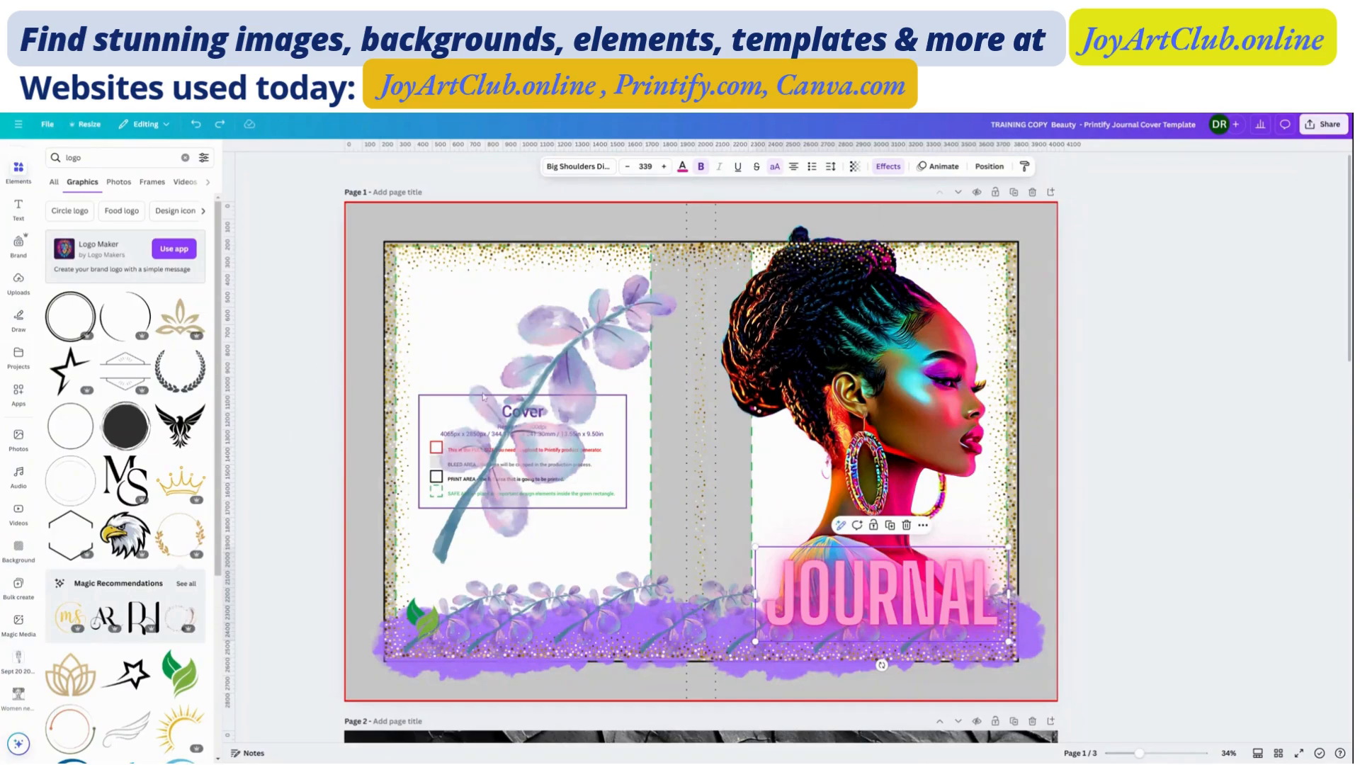
{"action": "left_click", "coordinate": [887, 168]}
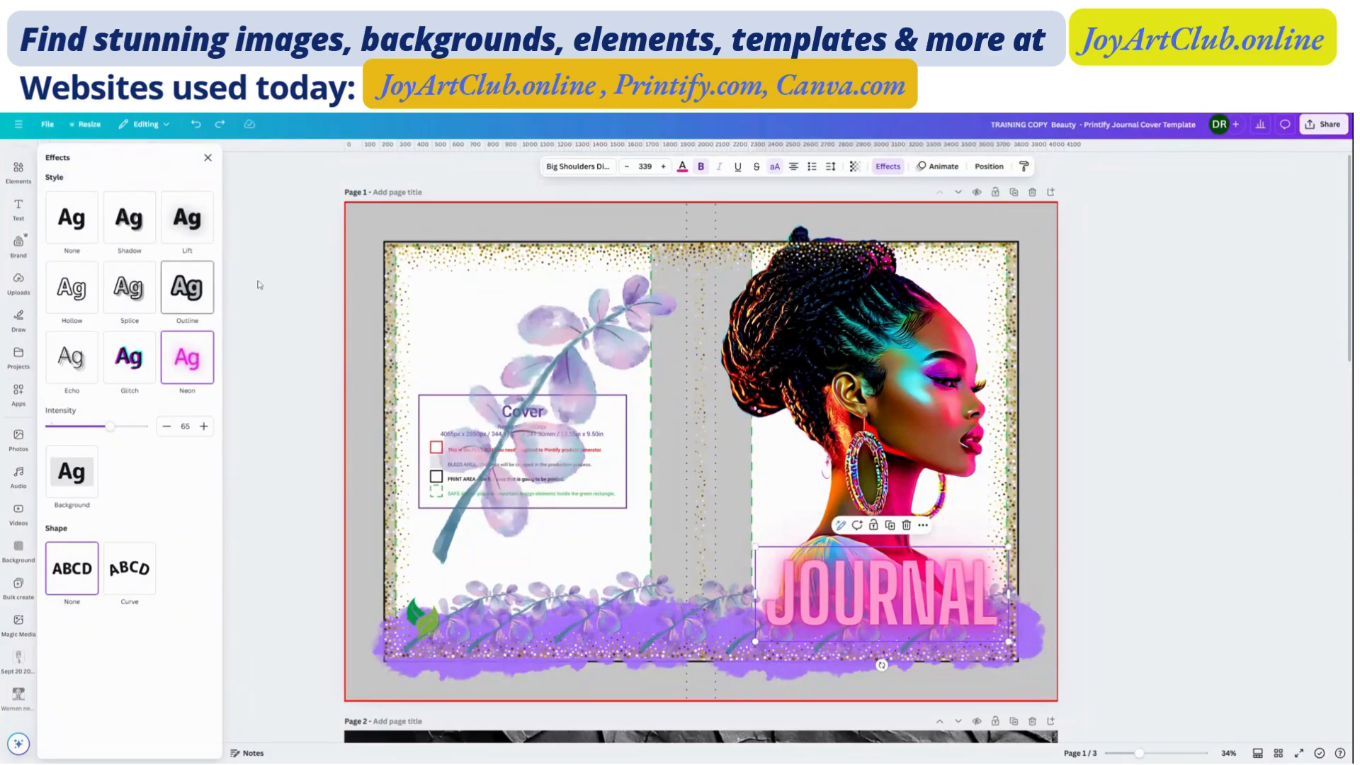
{"action": "left_click", "coordinate": [1039, 388]}
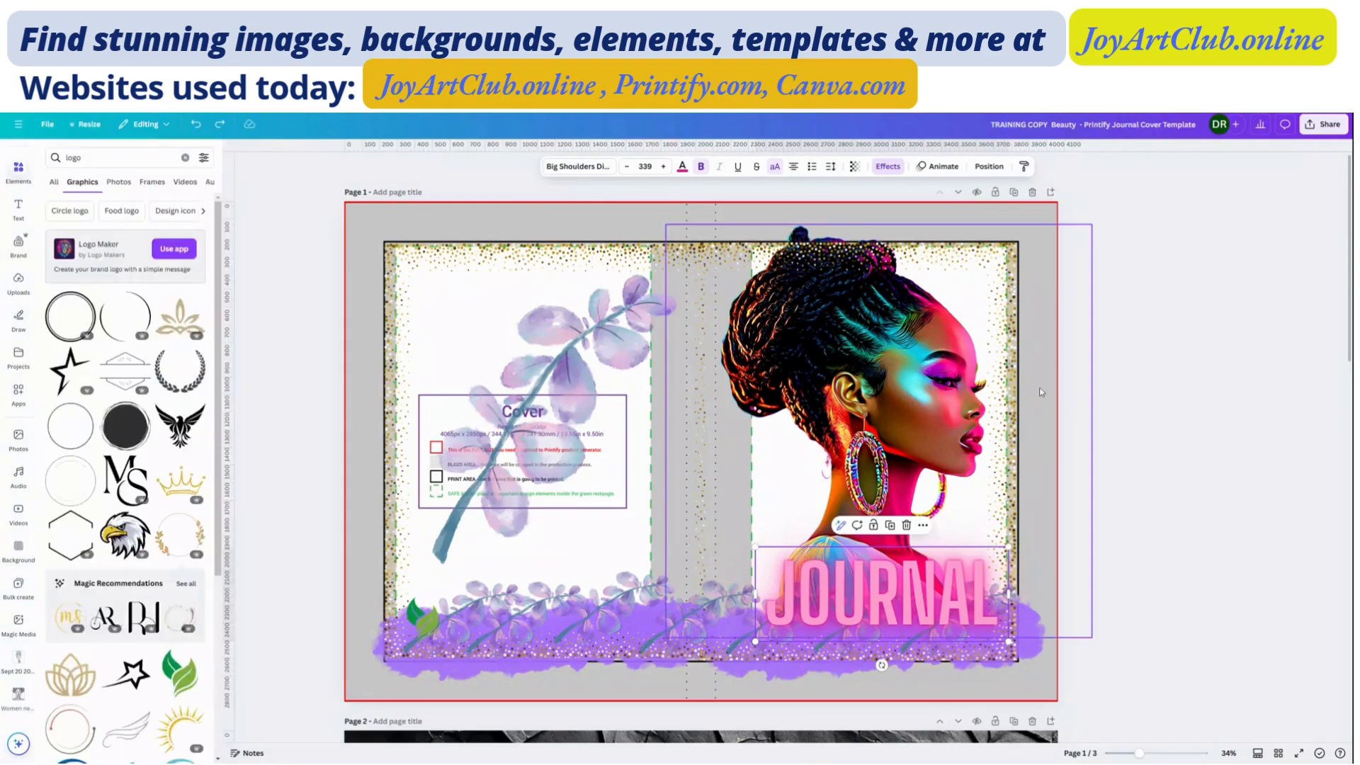
{"action": "left_click", "coordinate": [936, 615]}
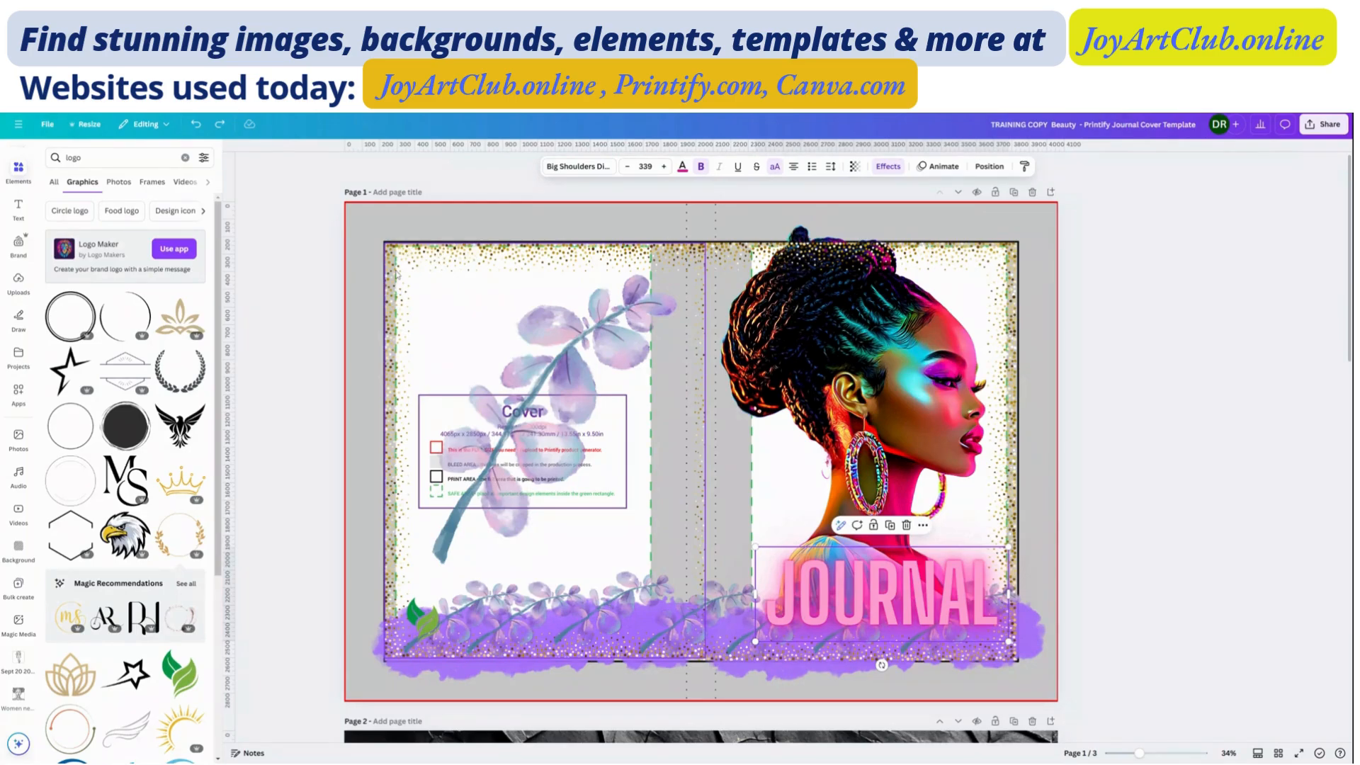
Detach the print-area guide image from page 1's background and delete it.
{"action": "left_click", "coordinate": [1030, 217]}
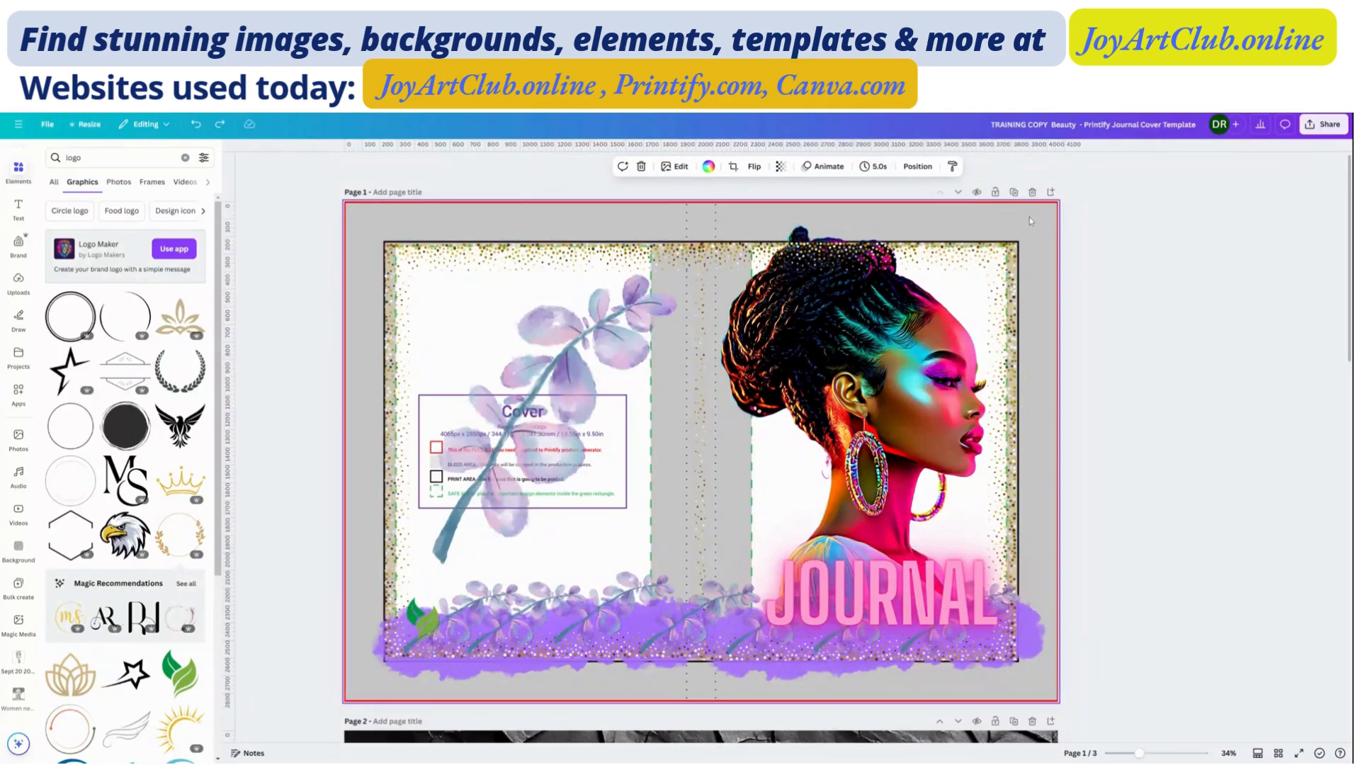
{"action": "left_click", "coordinate": [919, 166]}
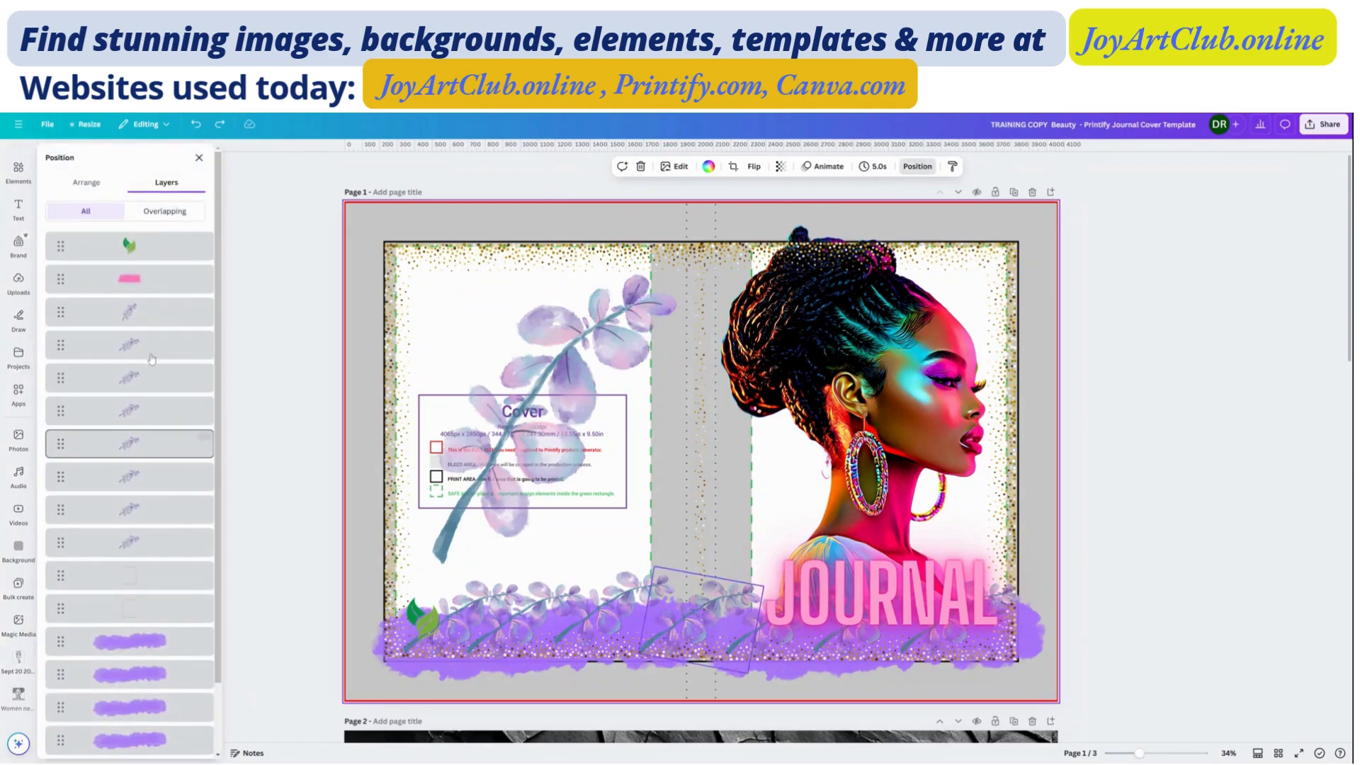
{"action": "scroll", "coordinate": [131, 638], "scroll_direction": "down", "scroll_amount": 2}
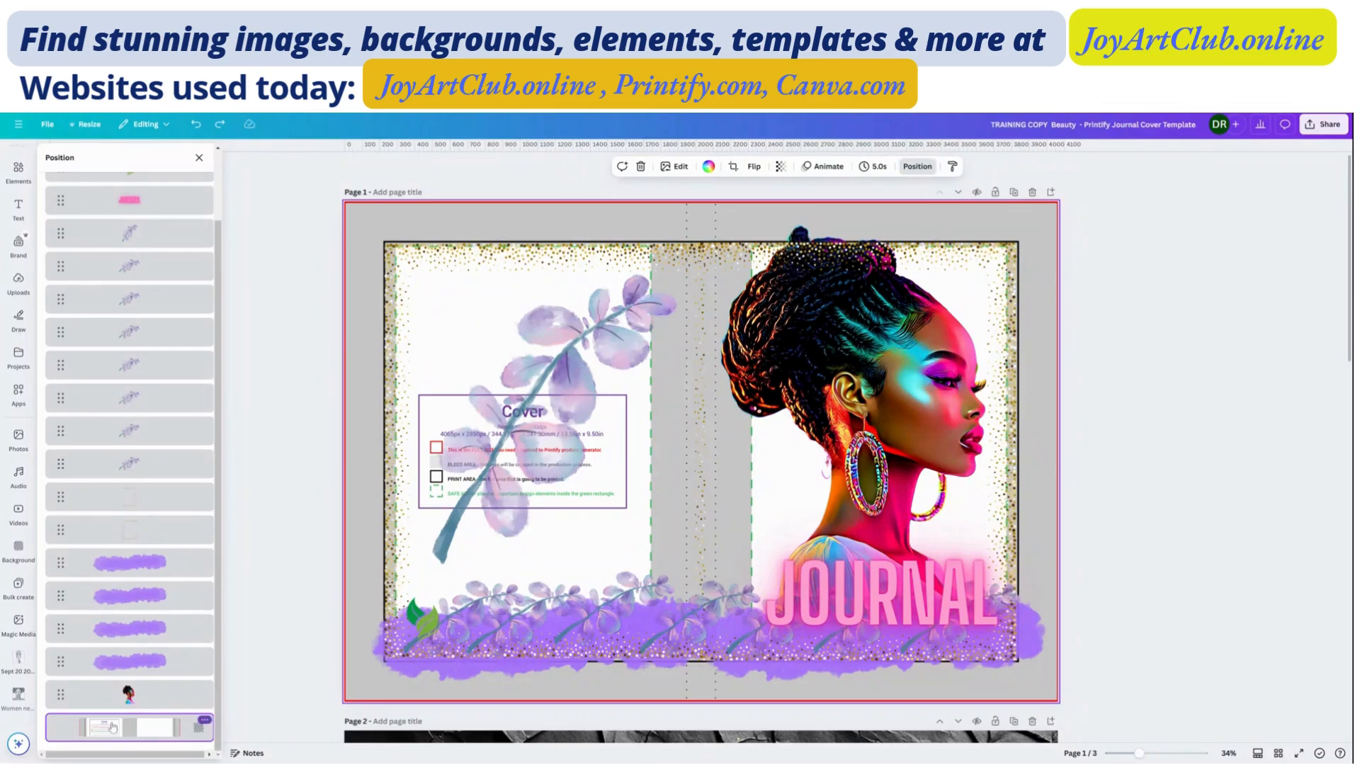
{"action": "left_click", "coordinate": [204, 722]}
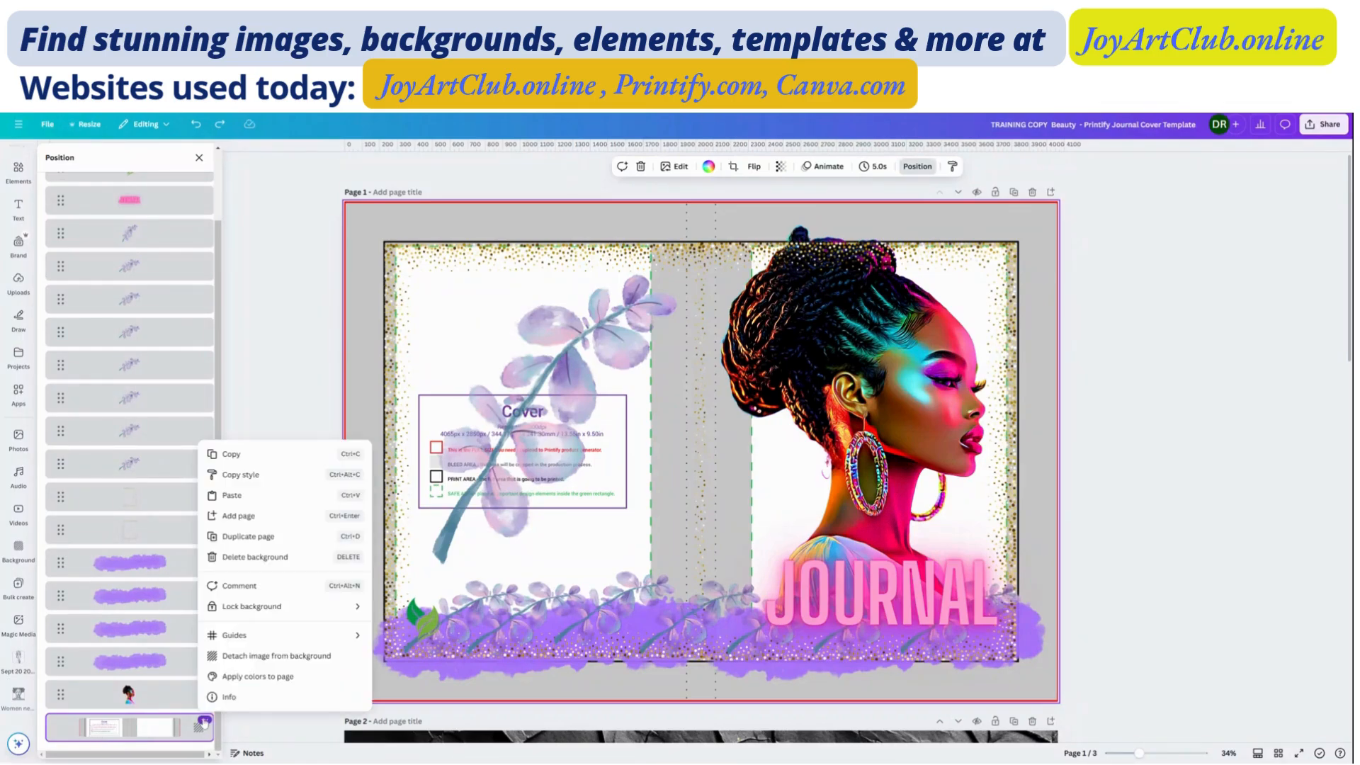
{"action": "left_click", "coordinate": [243, 657]}
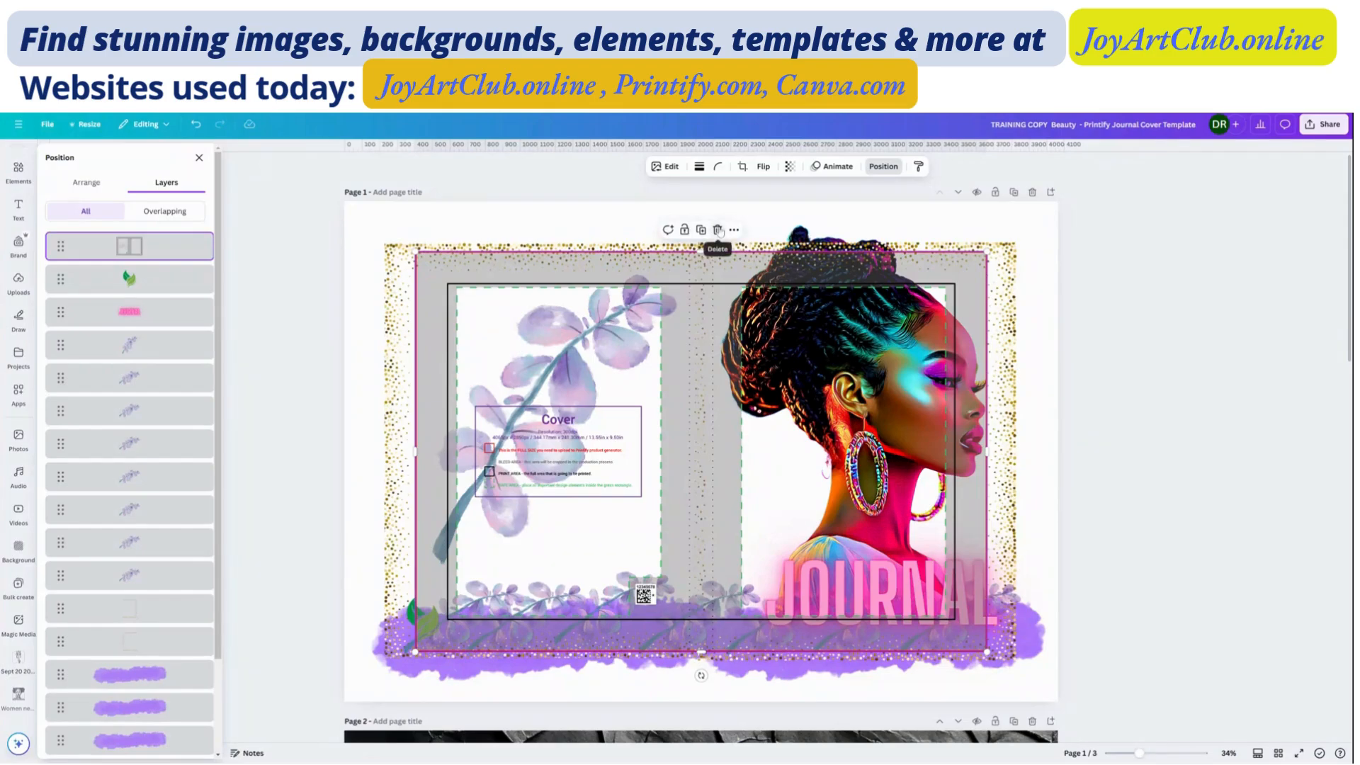
{"action": "left_click", "coordinate": [718, 230]}
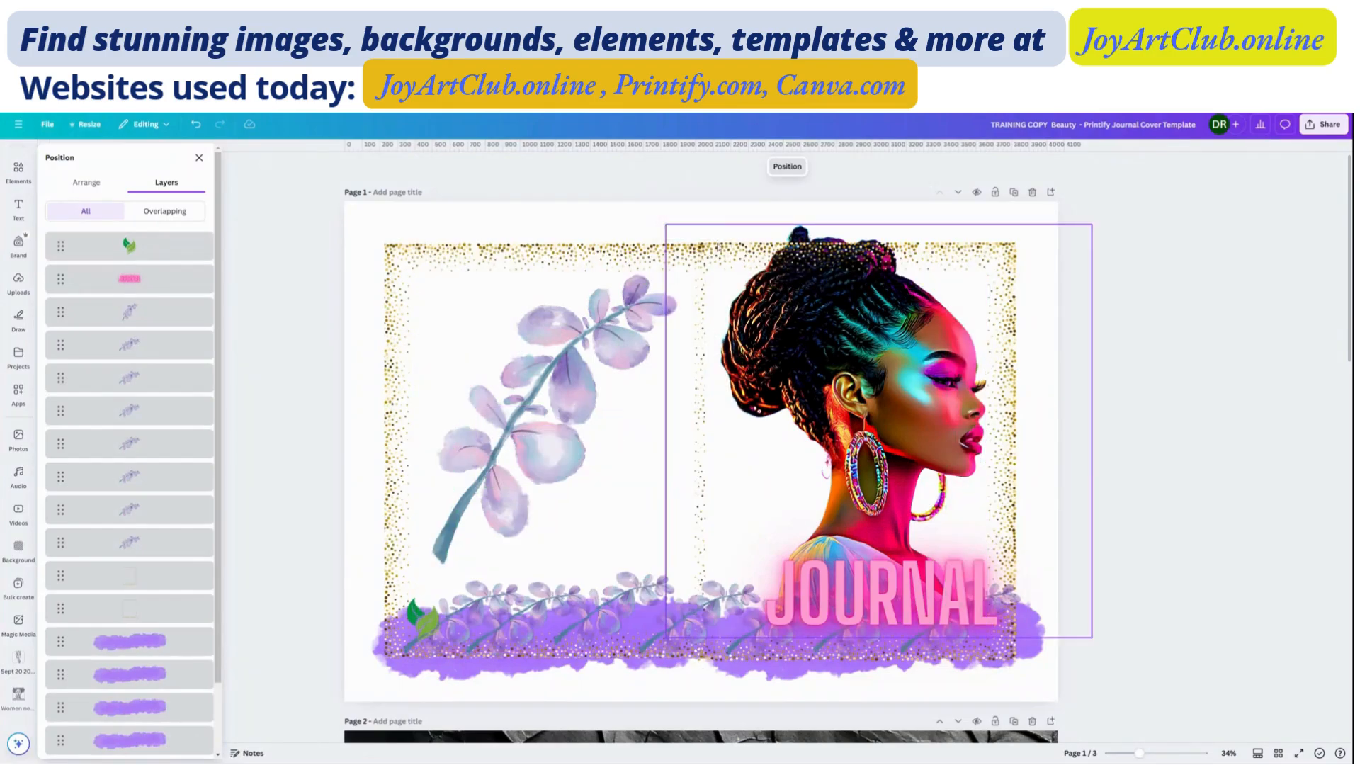
Copy the black crumpled-paper background from page 2 and paste it as page 1's background.
{"action": "scroll", "coordinate": [507, 404], "scroll_direction": "down", "scroll_amount": 5}
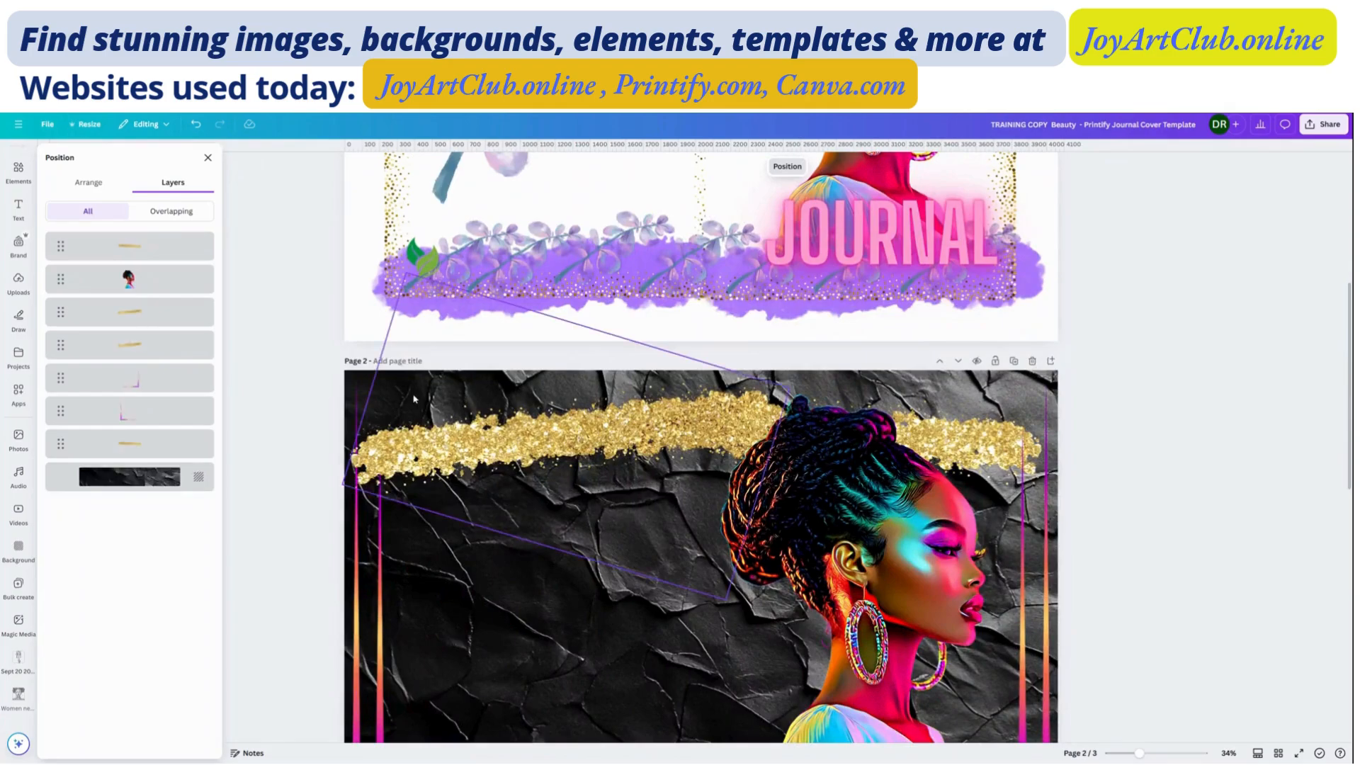
{"action": "left_click", "coordinate": [356, 379]}
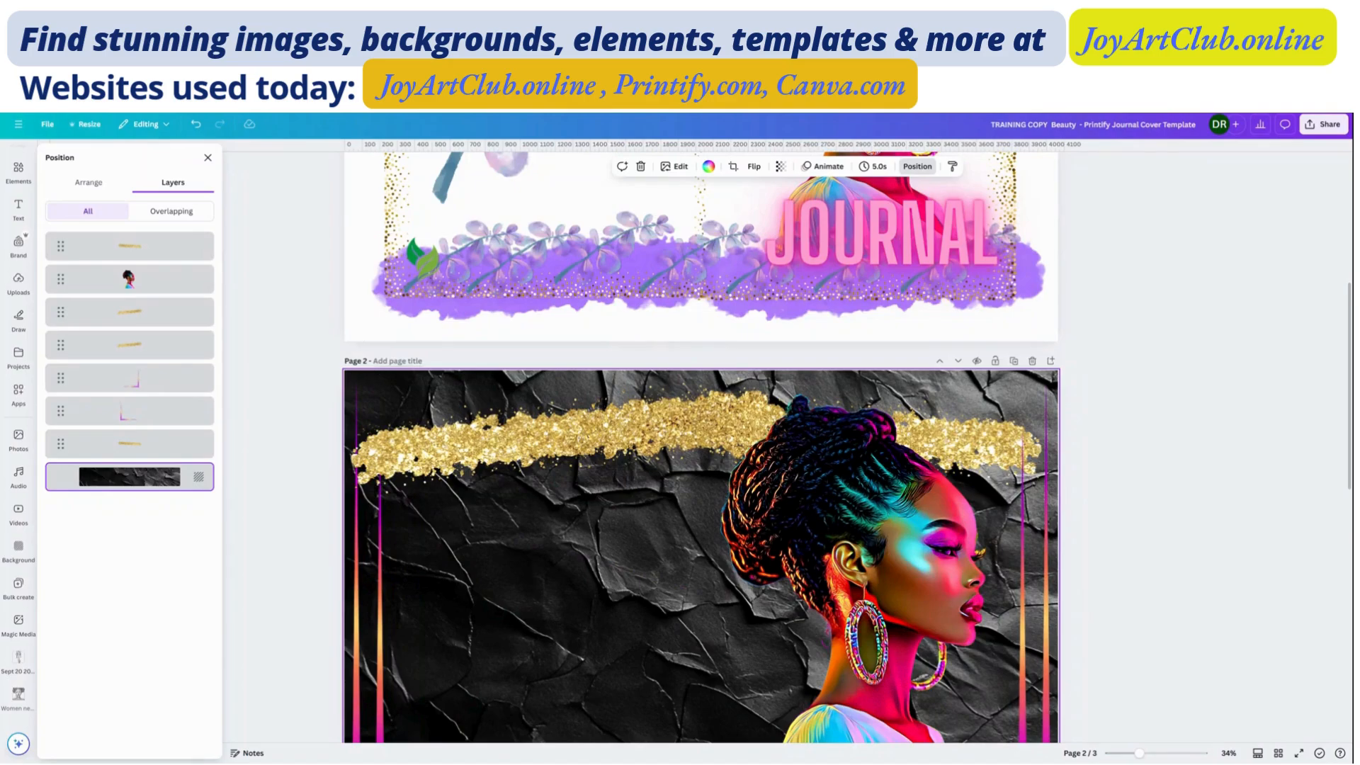
{"action": "right_click", "coordinate": [362, 380]}
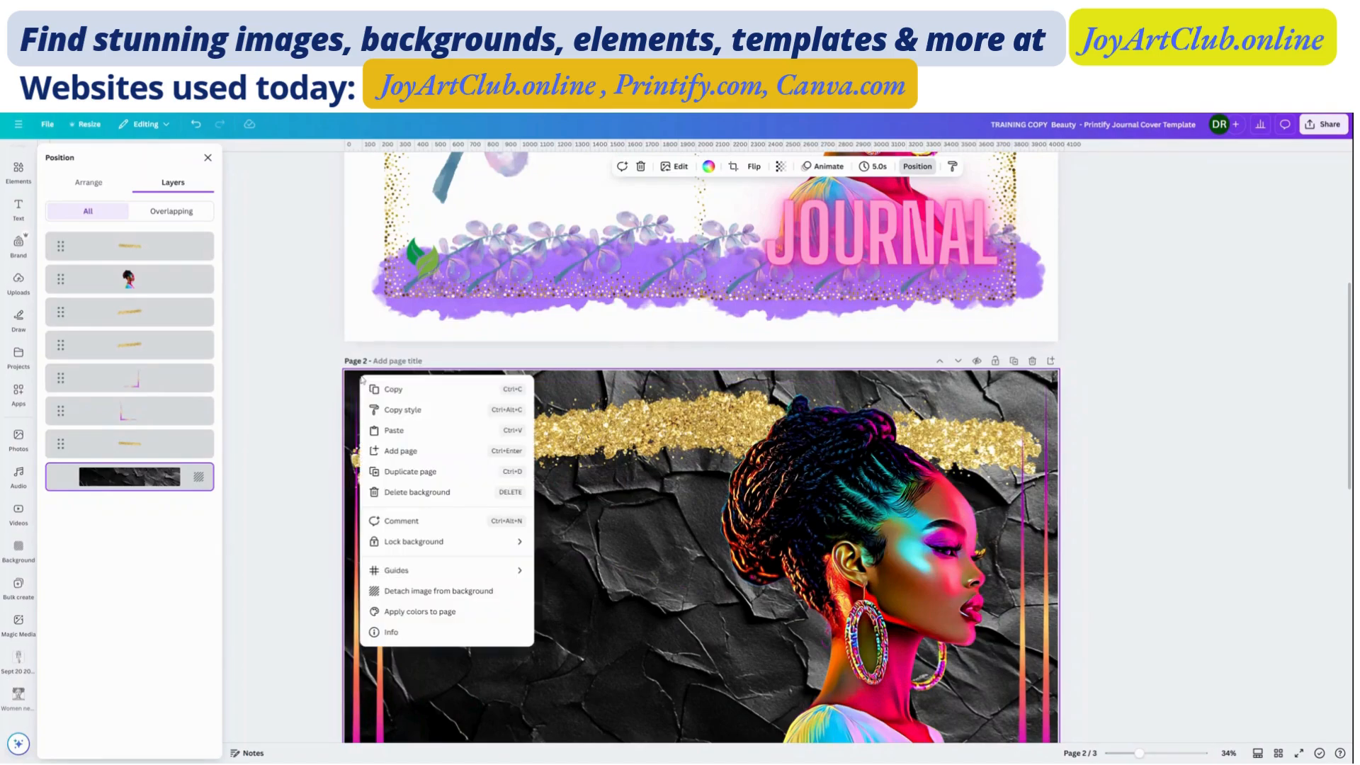
{"action": "left_click", "coordinate": [379, 387]}
{"action": "left_click", "coordinate": [369, 323]}
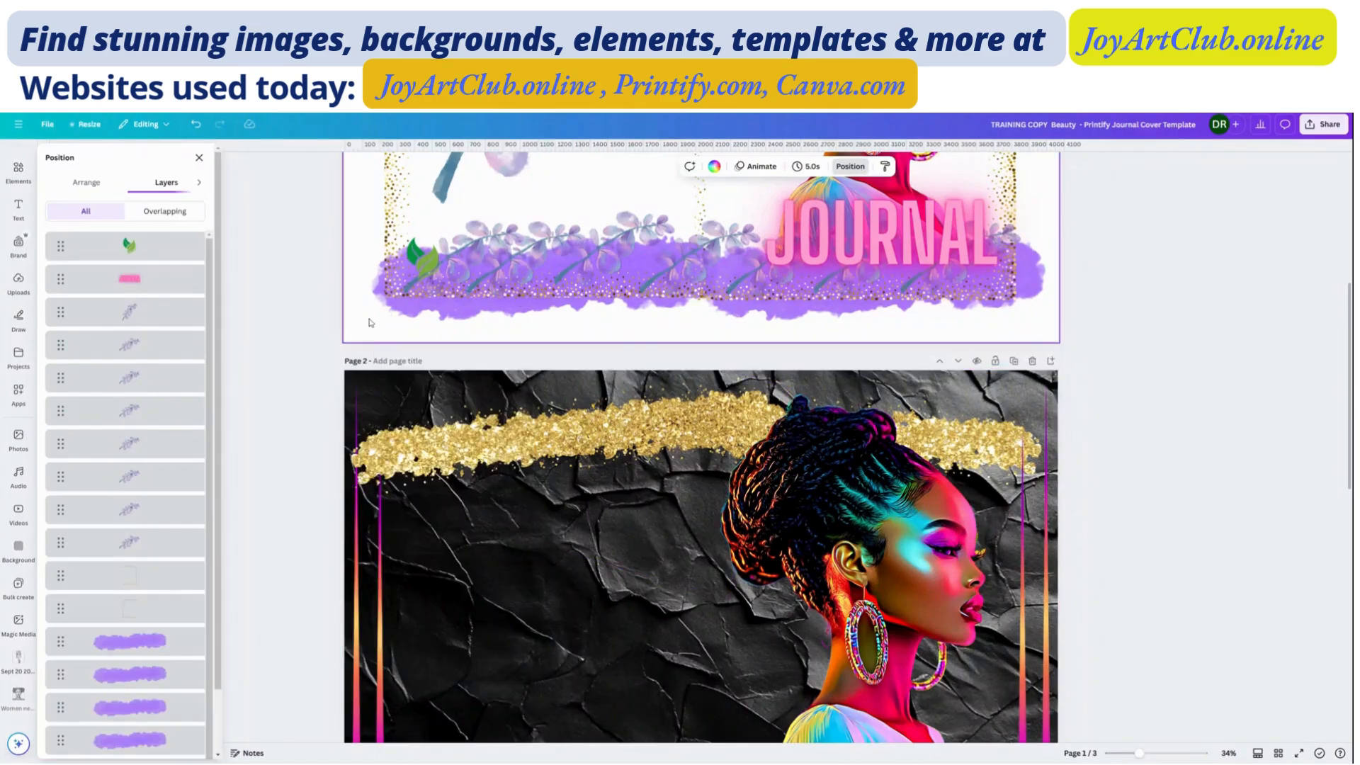
{"action": "key", "text": "ctrl+v"}
{"action": "scroll", "coordinate": [390, 319], "scroll_direction": "up", "scroll_amount": 4}
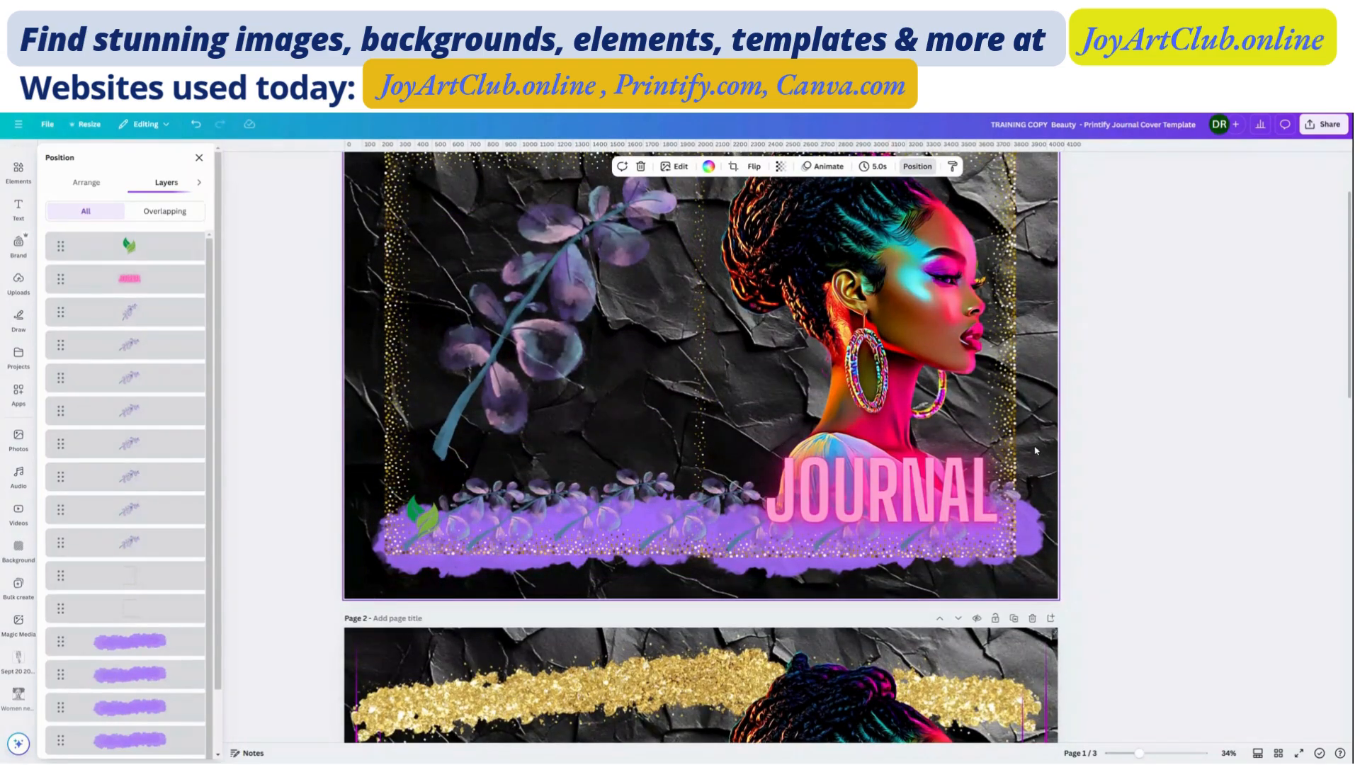
Crop the top of the woman's image on page 1 down to the upper edge of the gold glitter frame.
{"action": "left_click", "coordinate": [745, 413]}
{"action": "scroll", "coordinate": [808, 379], "scroll_direction": "up", "scroll_amount": 2}
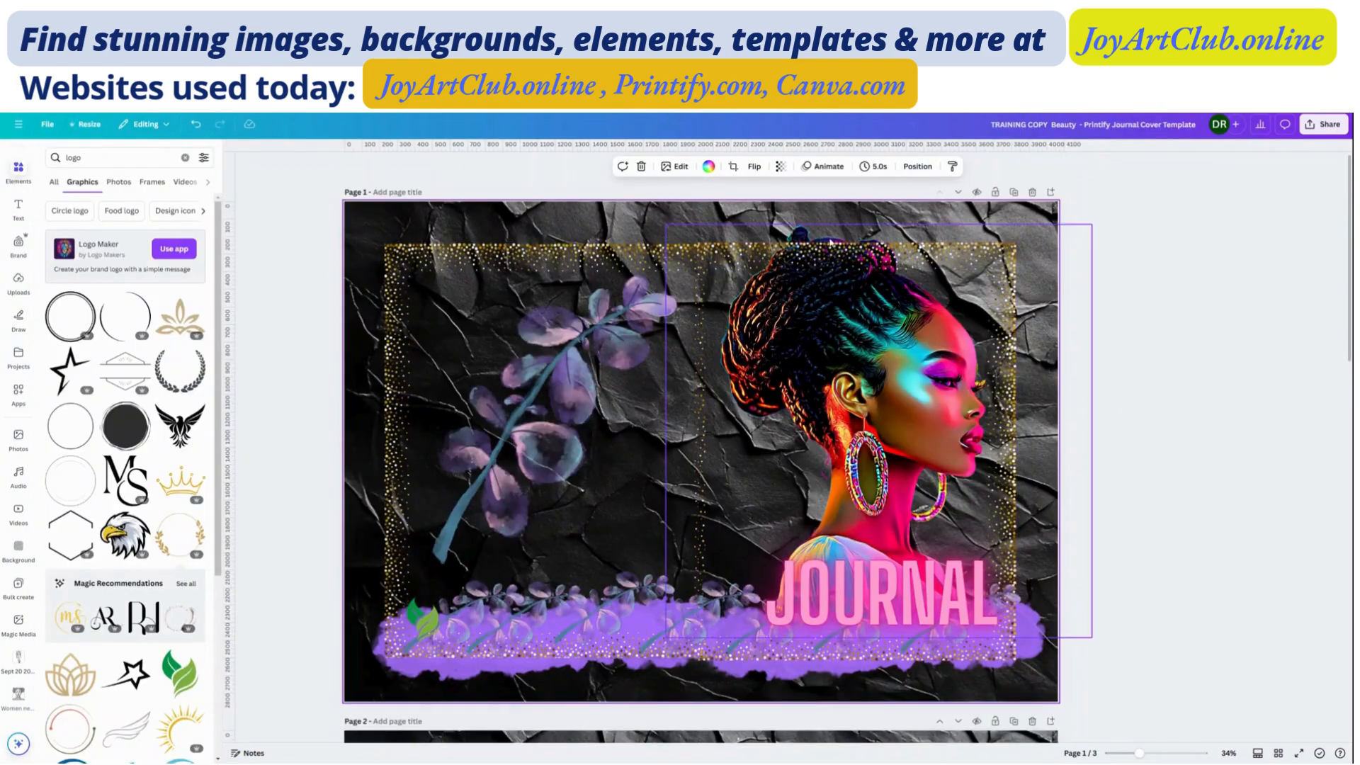
{"action": "left_click", "coordinate": [823, 241]}
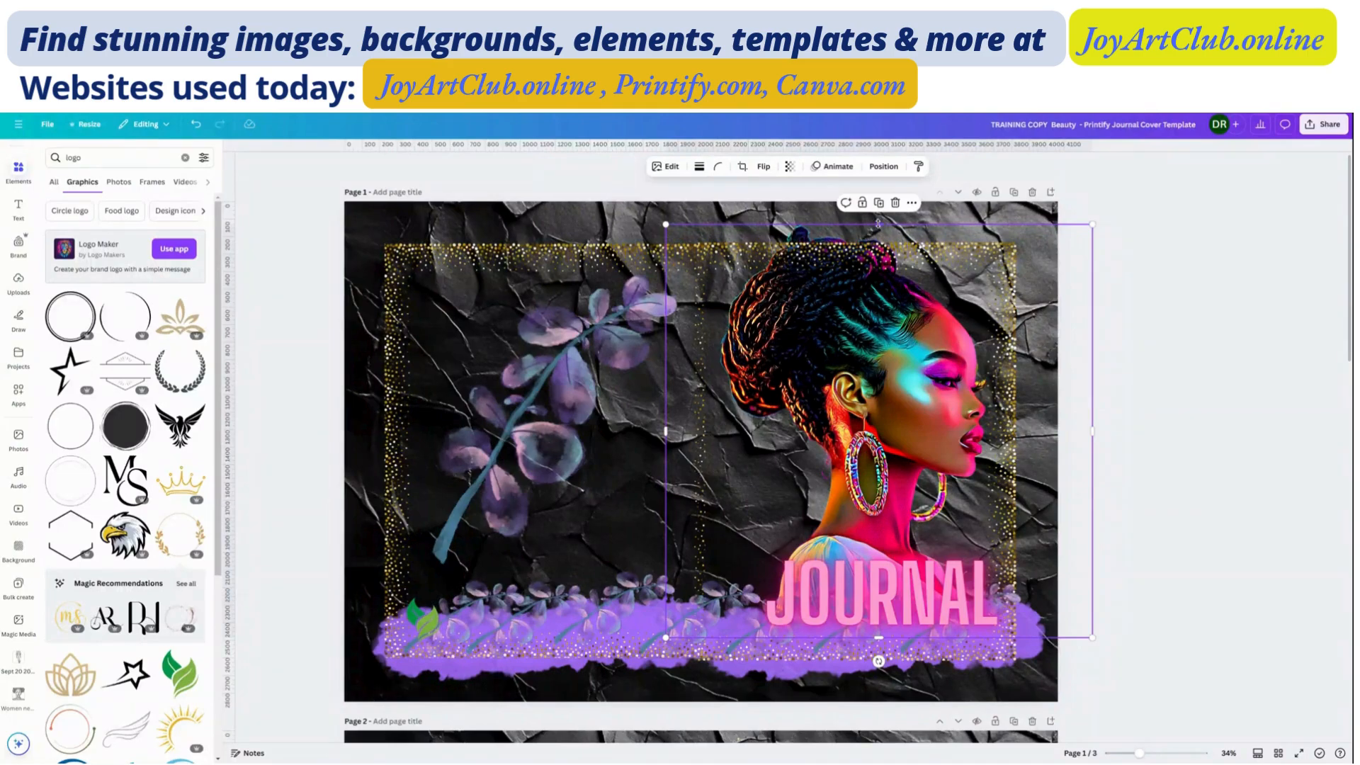
{"action": "left_click_drag", "start_coordinate": [879, 225], "coordinate": [887, 243]}
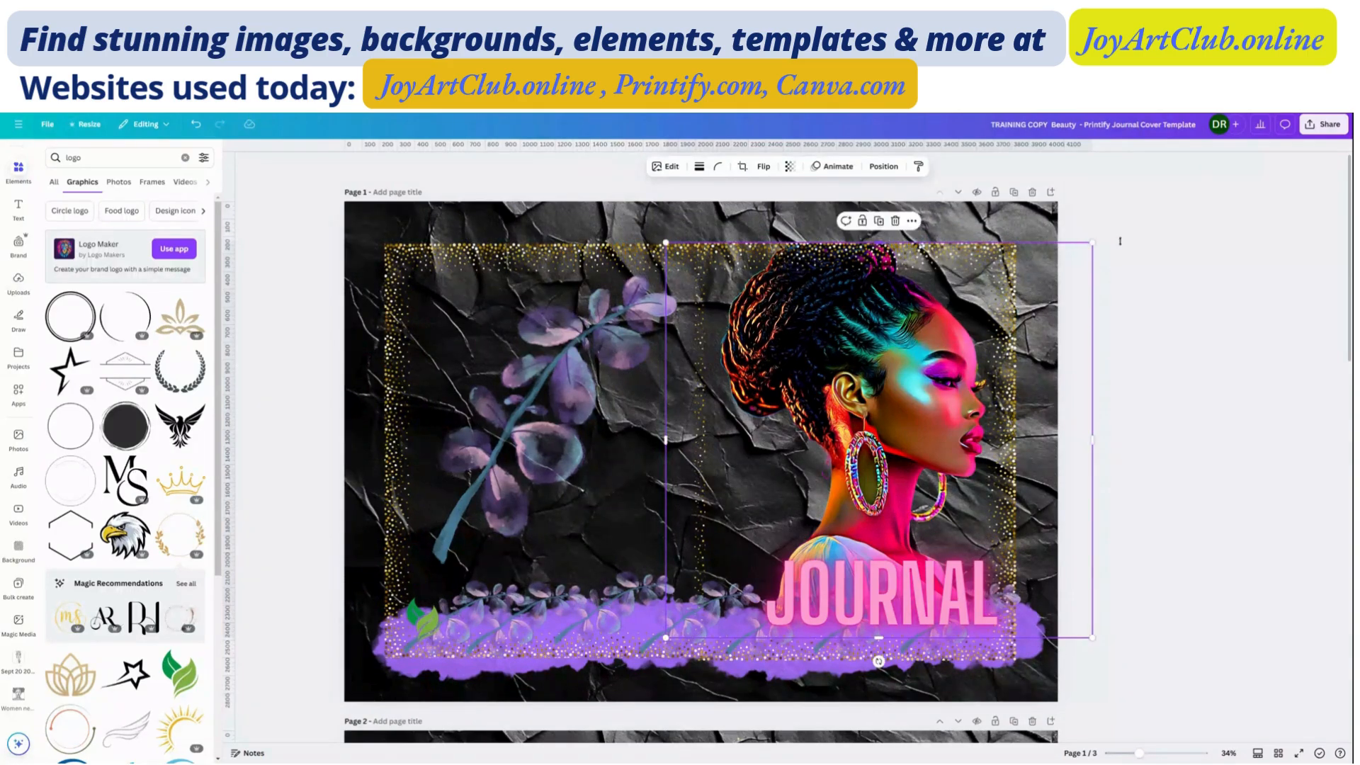
Download page 1 as a PNG at size 1.5.
{"action": "left_click", "coordinate": [1323, 124]}
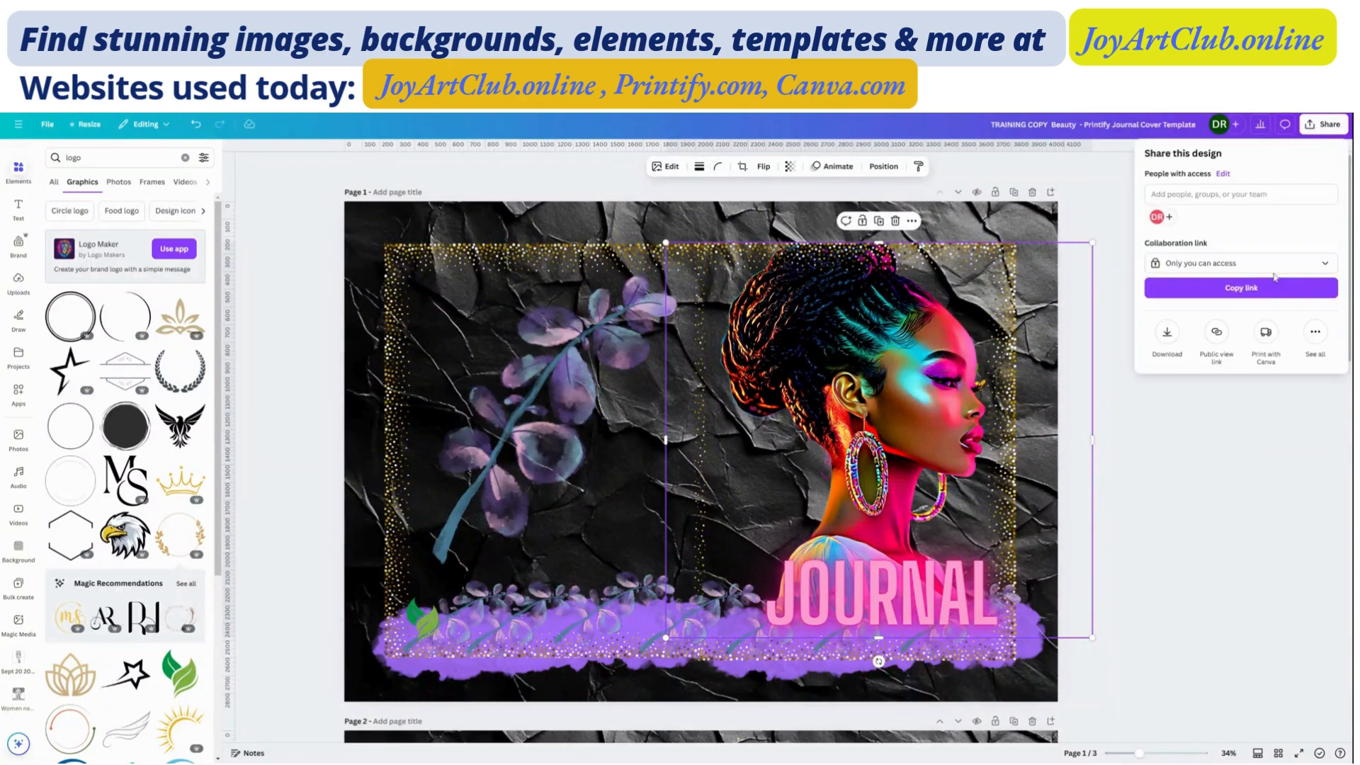
{"action": "left_click", "coordinate": [1167, 332]}
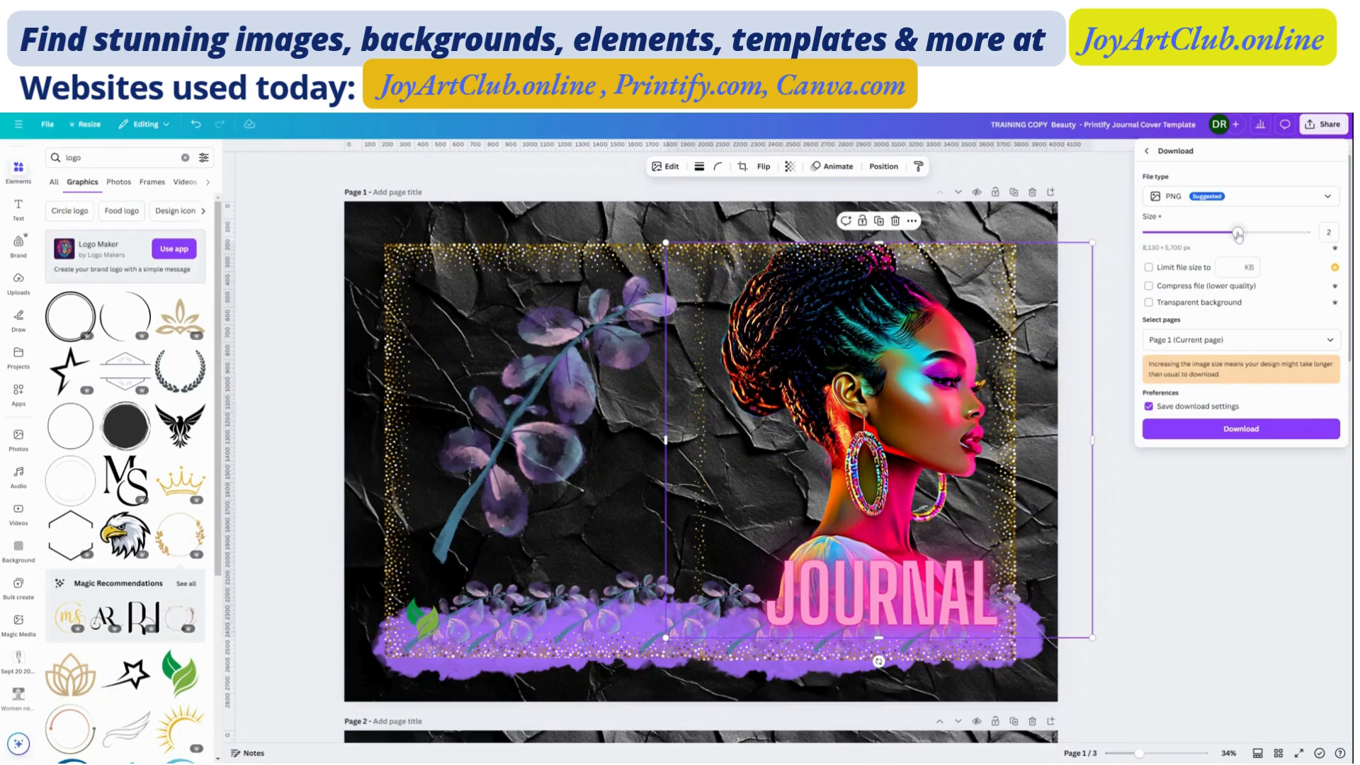
{"action": "left_click_drag", "start_coordinate": [1237, 236], "coordinate": [1238, 239]}
{"action": "left_click_drag", "start_coordinate": [1238, 233], "coordinate": [1213, 236]}
{"action": "key", "text": "Left"}
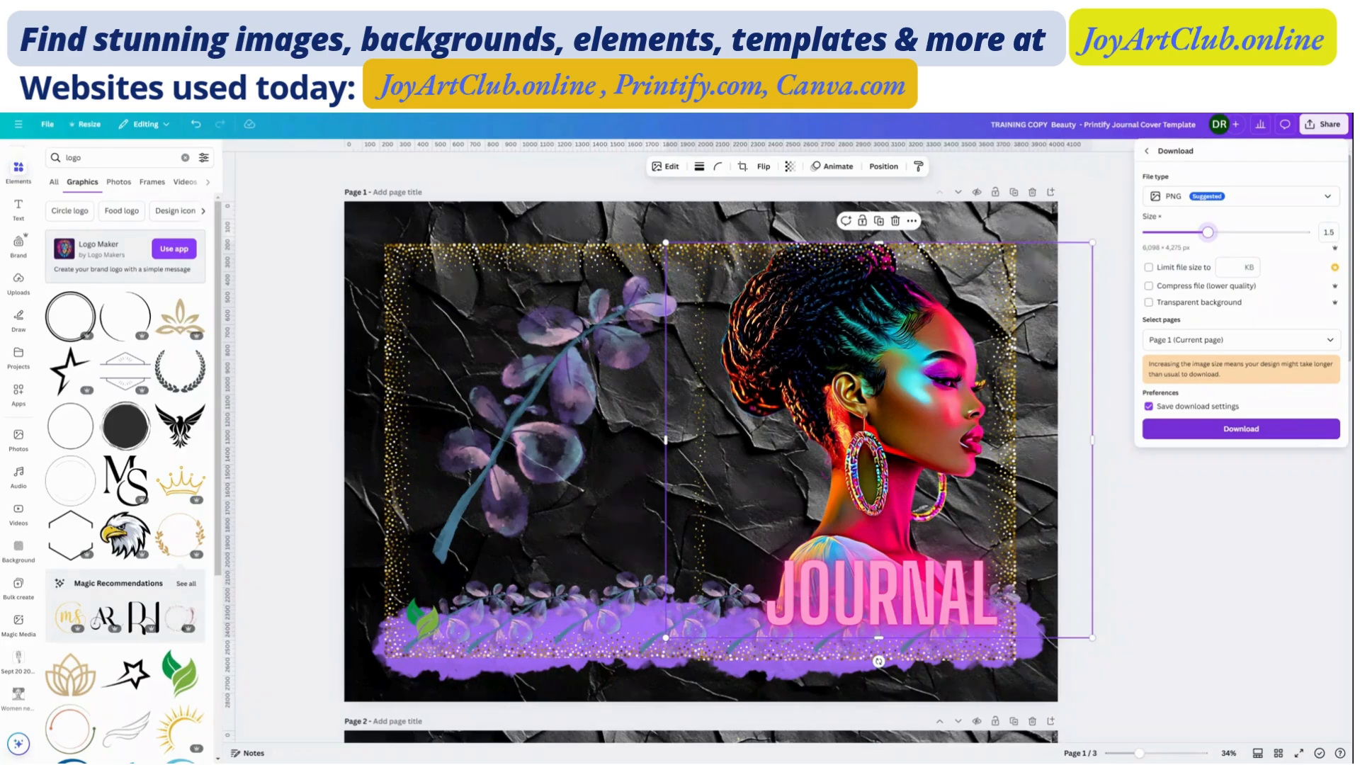
{"action": "left_click", "coordinate": [1223, 430]}
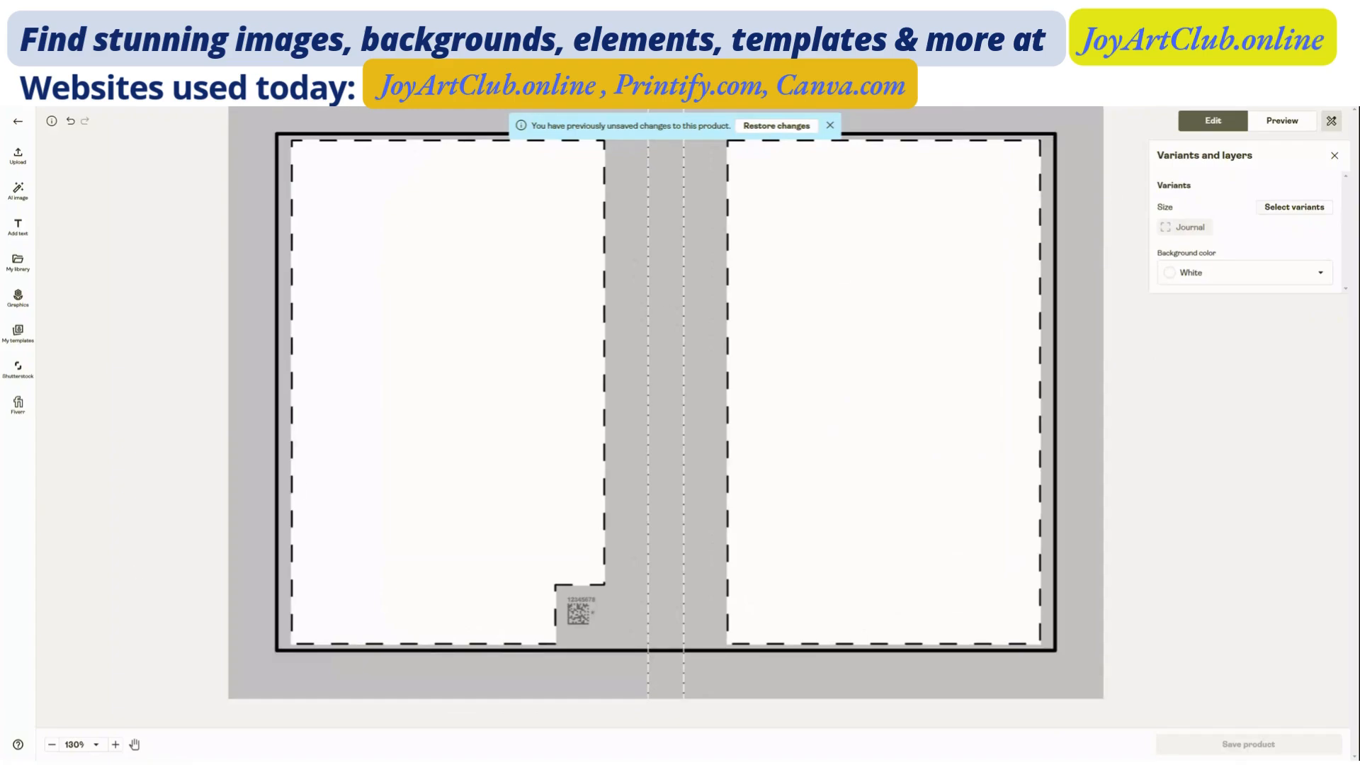
Switch to Printify, upload the downloaded cover image and fit it over the journal's full print area.
{"action": "left_click", "coordinate": [18, 154]}
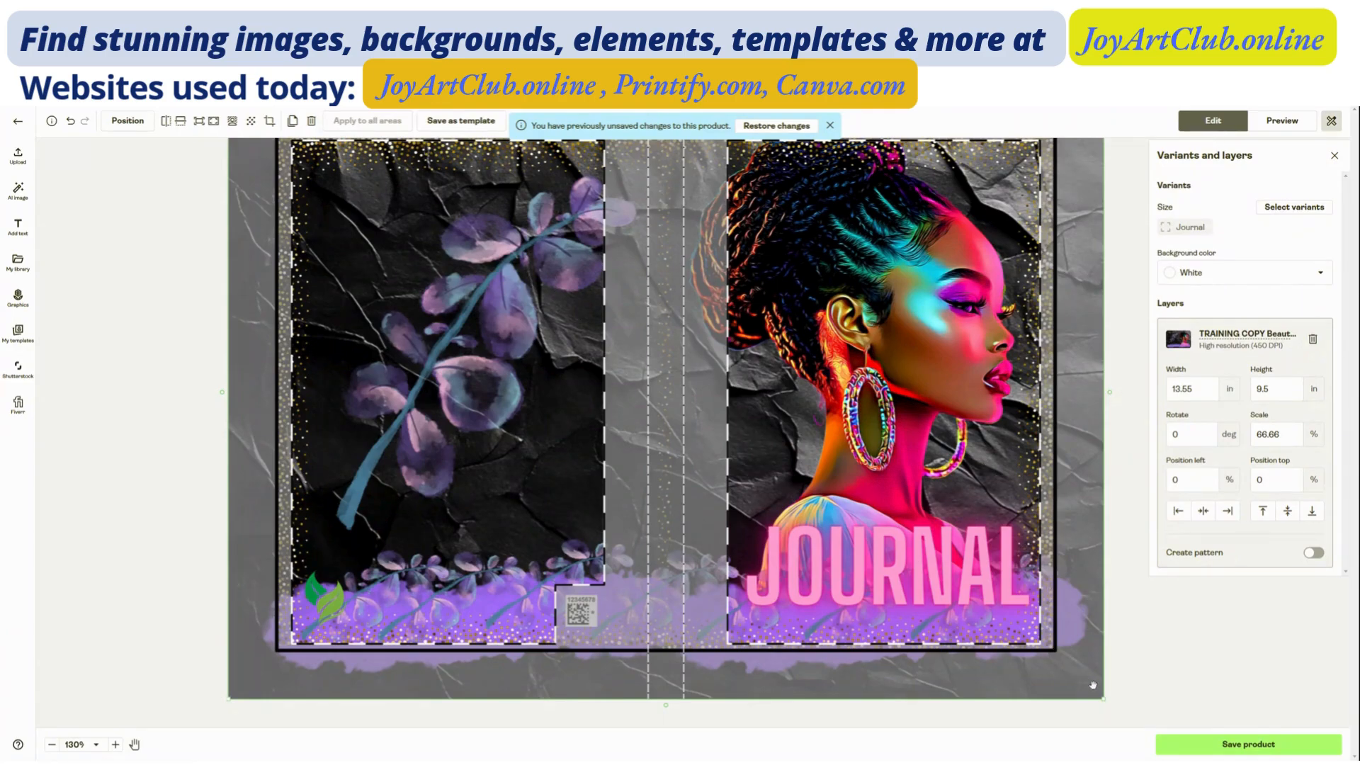
{"action": "mouse_move", "coordinate": [1104, 701]}
{"action": "left_mouse_down"}
{"action": "mouse_move", "coordinate": [1085, 684]}
{"action": "mouse_move", "coordinate": [1106, 700]}
{"action": "left_mouse_up"}
Preview the journal in the Front, Back, Cover and Context mockup views to check how the design fits.
{"action": "left_click", "coordinate": [1284, 121]}
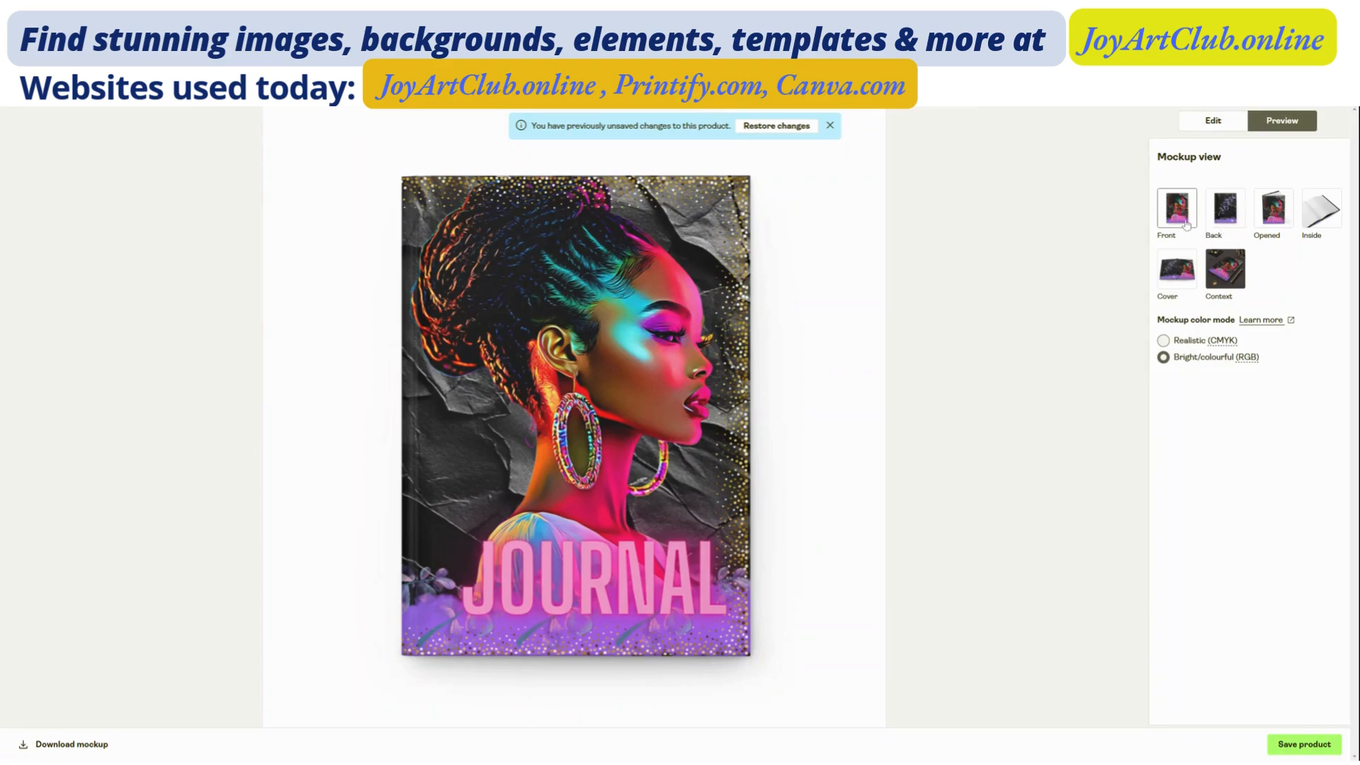
{"action": "left_click", "coordinate": [1227, 214]}
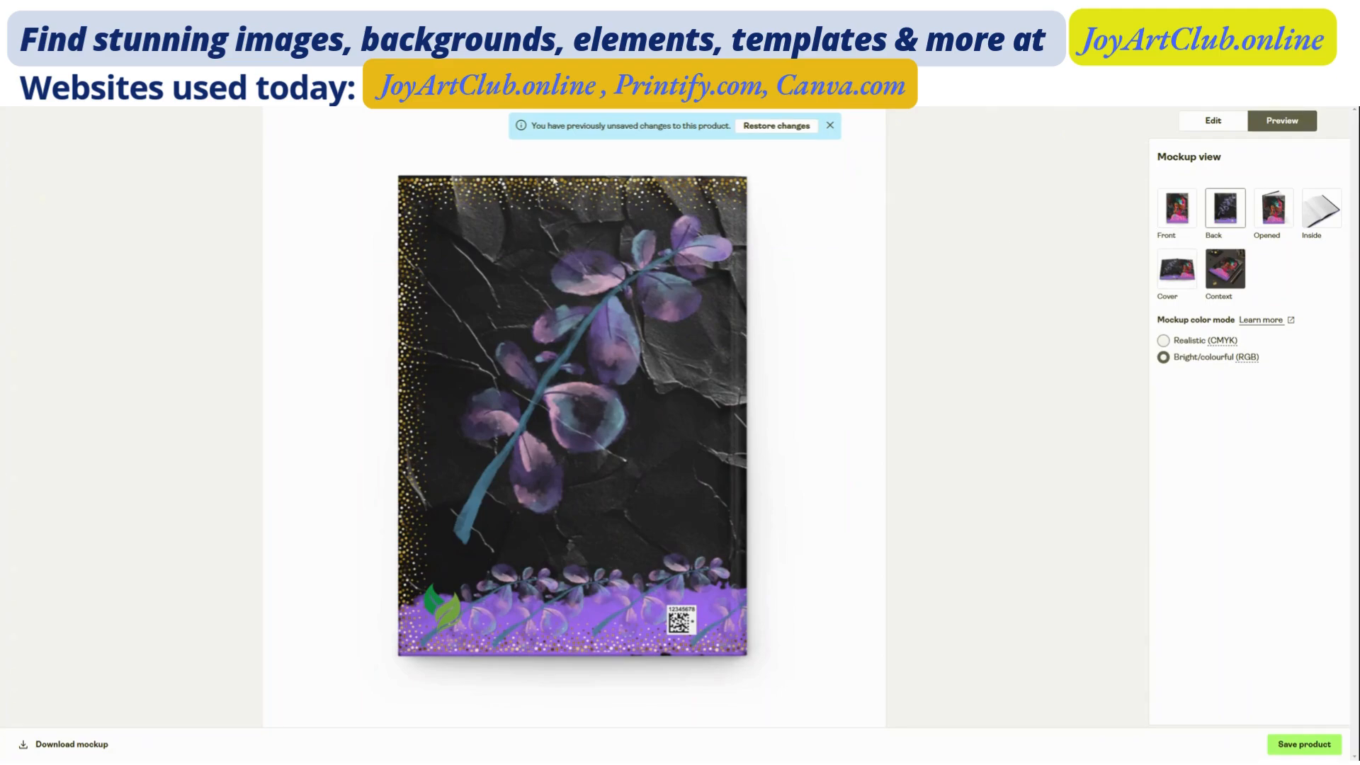
{"action": "left_click", "coordinate": [1178, 216]}
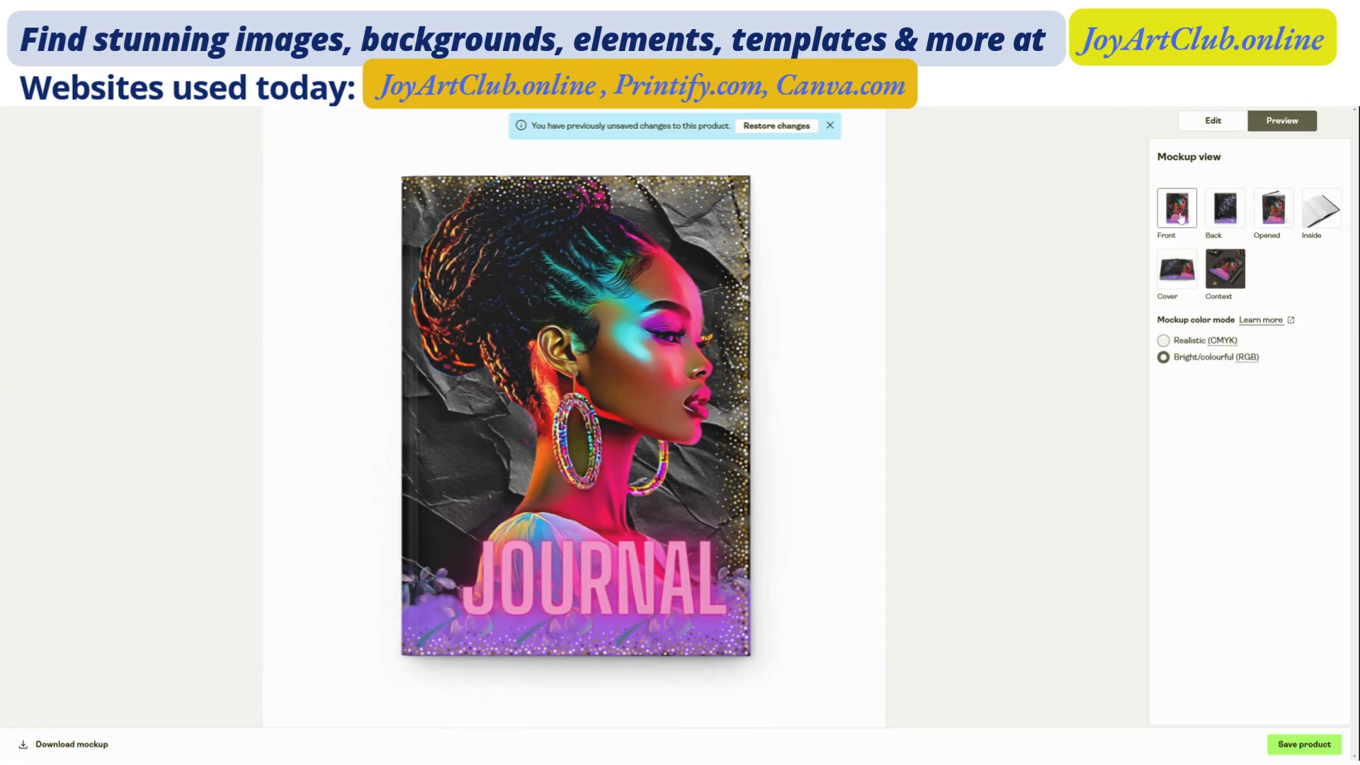
{"action": "left_click", "coordinate": [1181, 278]}
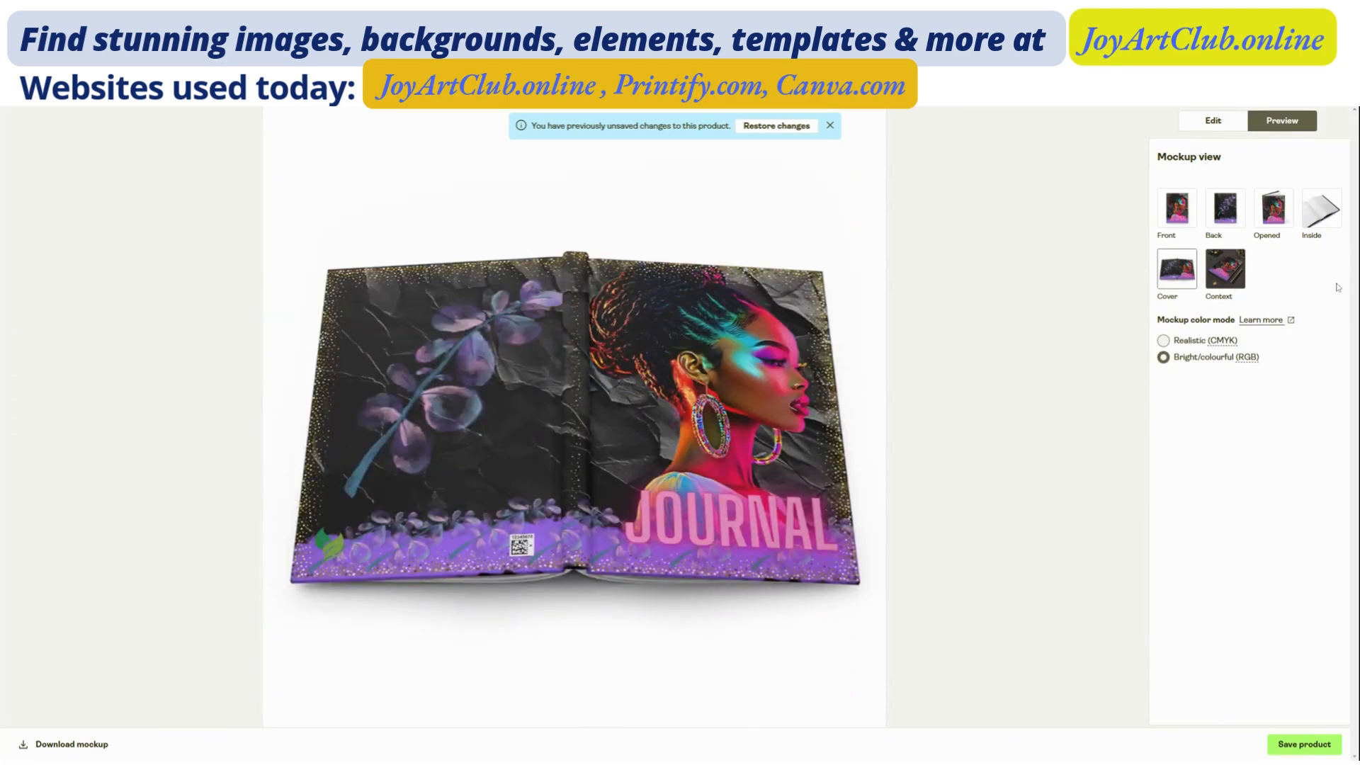
{"action": "left_click", "coordinate": [1225, 276]}
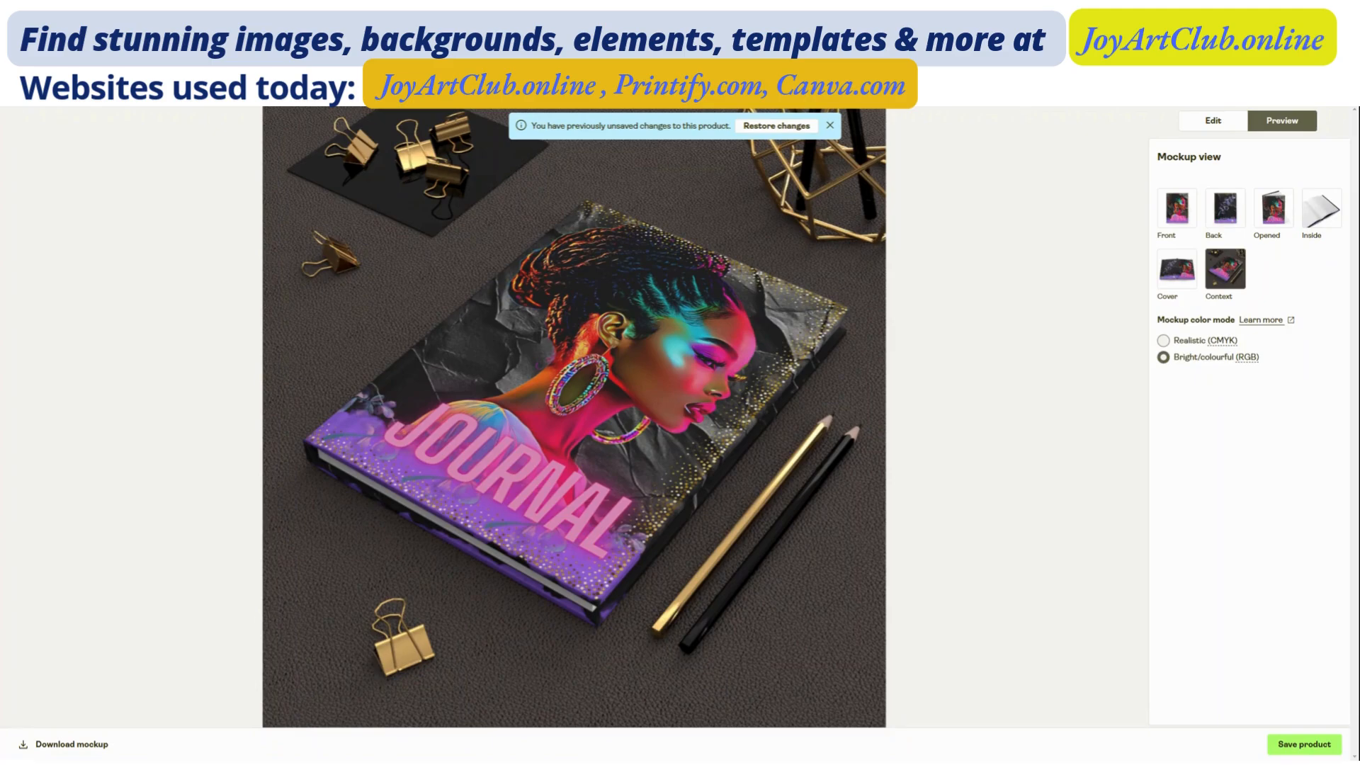
{"action": "left_click", "coordinate": [1172, 213]}
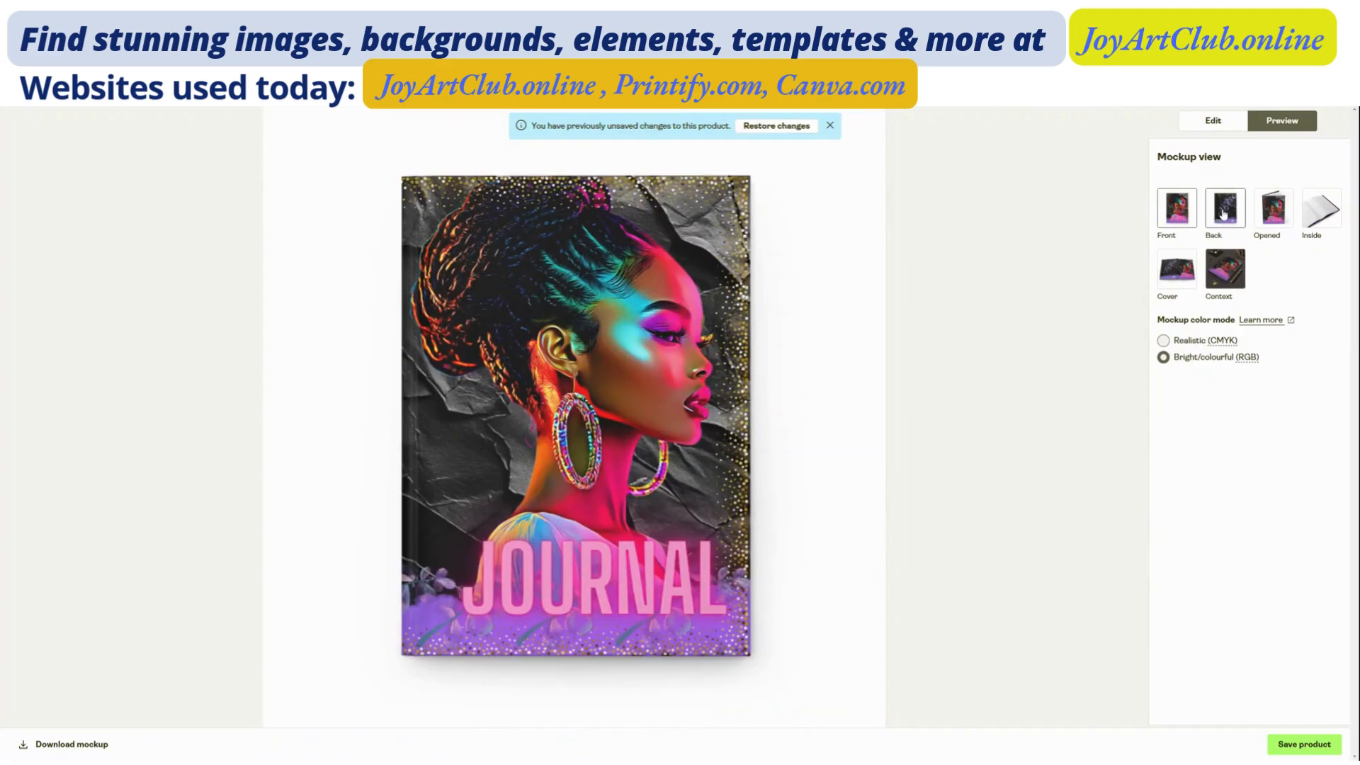
{"action": "left_click", "coordinate": [1183, 280]}
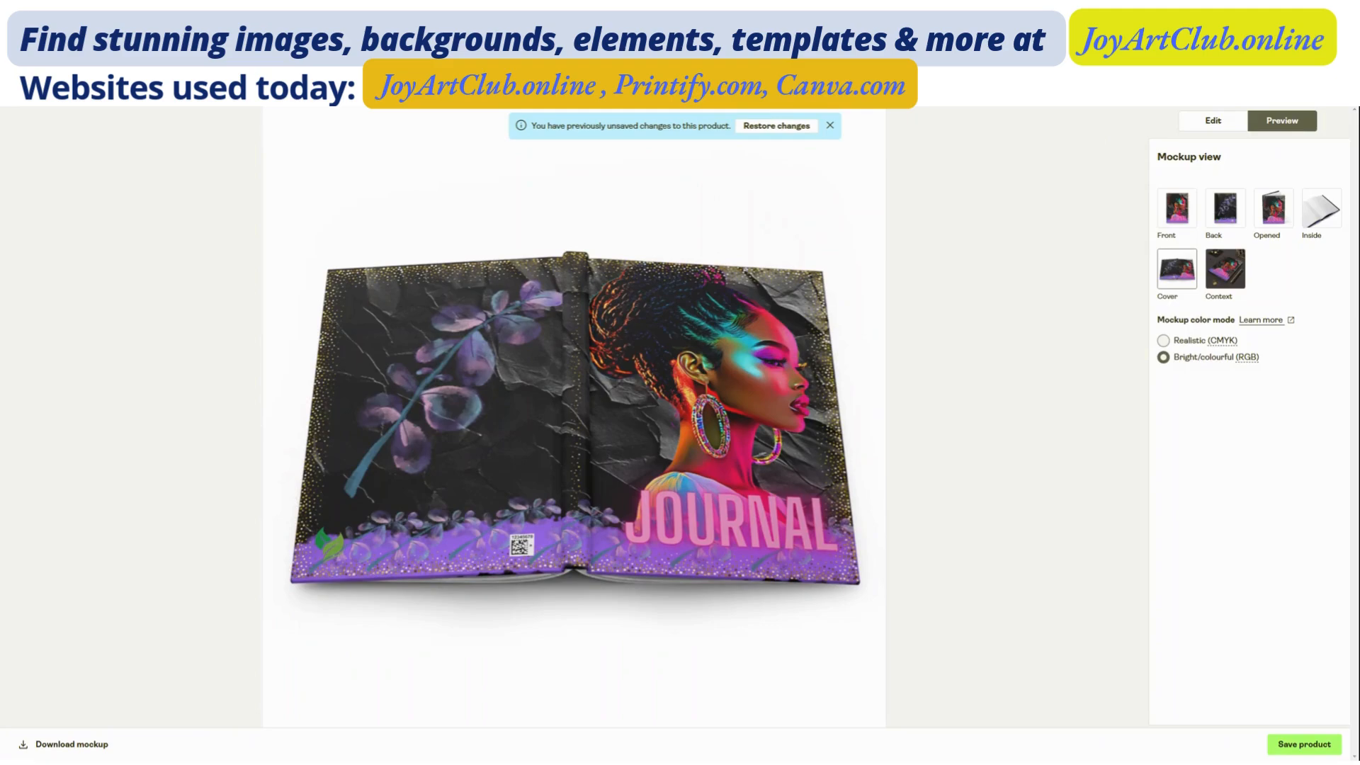
{"action": "left_click", "coordinate": [1169, 216]}
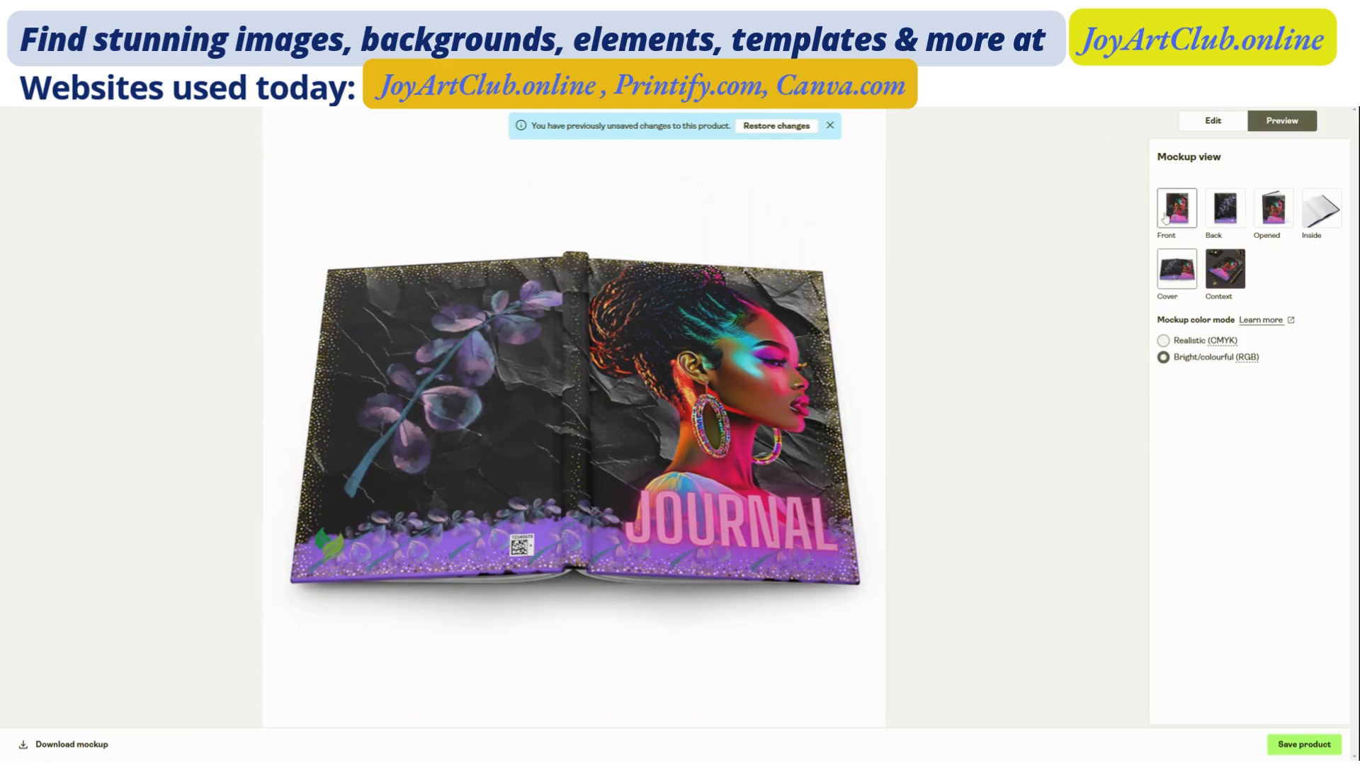